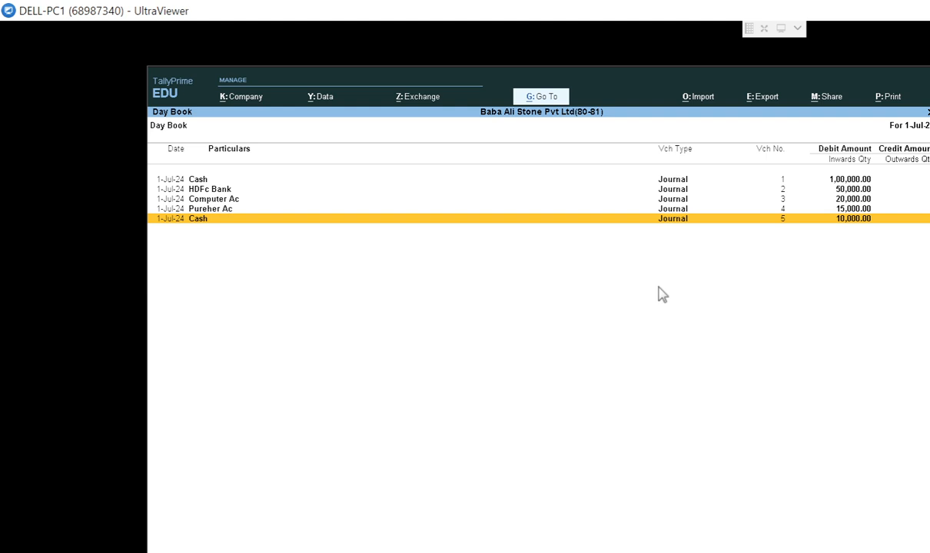
Step: Review the entries of journal voucher 5 from the Day Book and leave without deleting it
key("Return")
key("Escape")
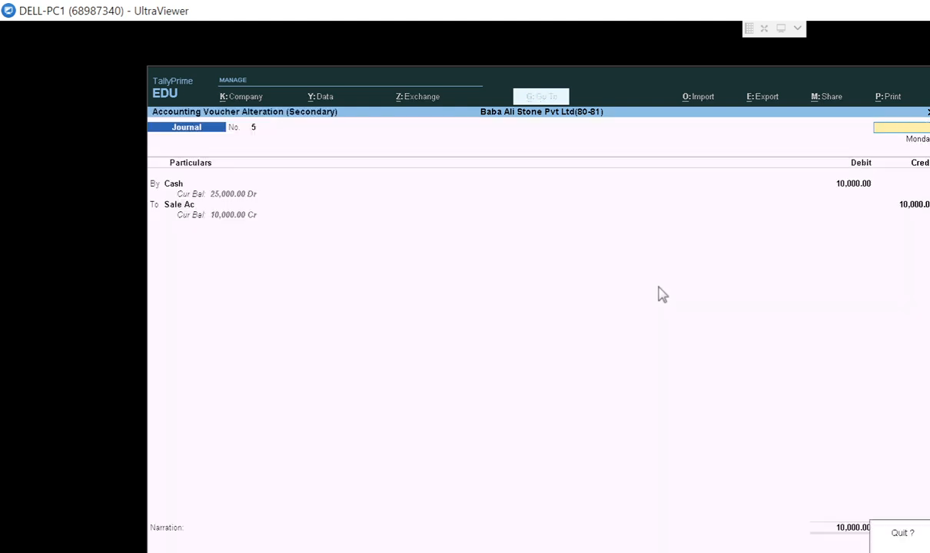
key("Return")
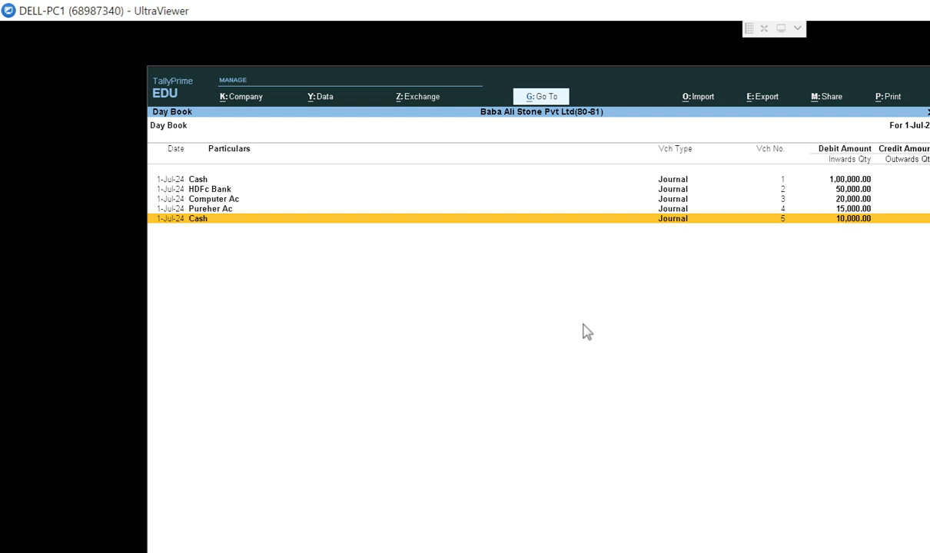
key("alt+d")
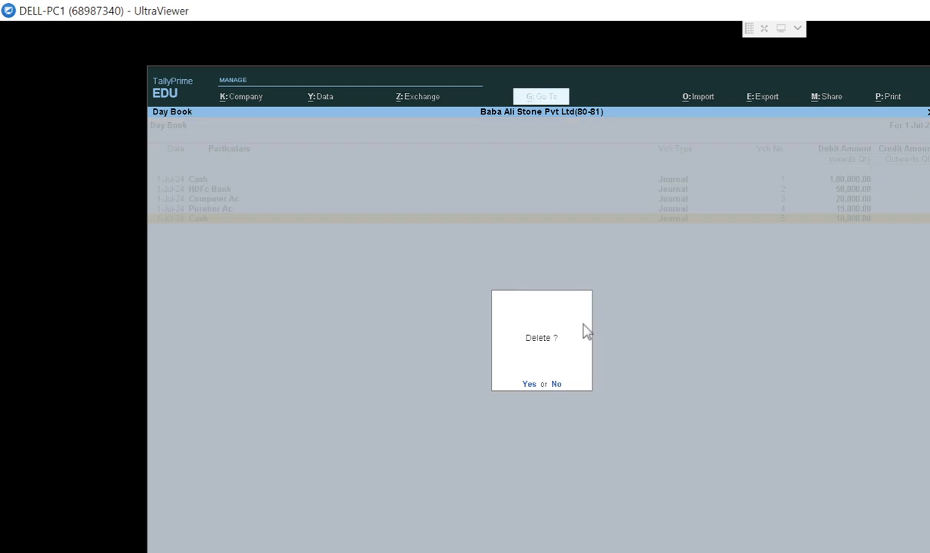
key("Escape")
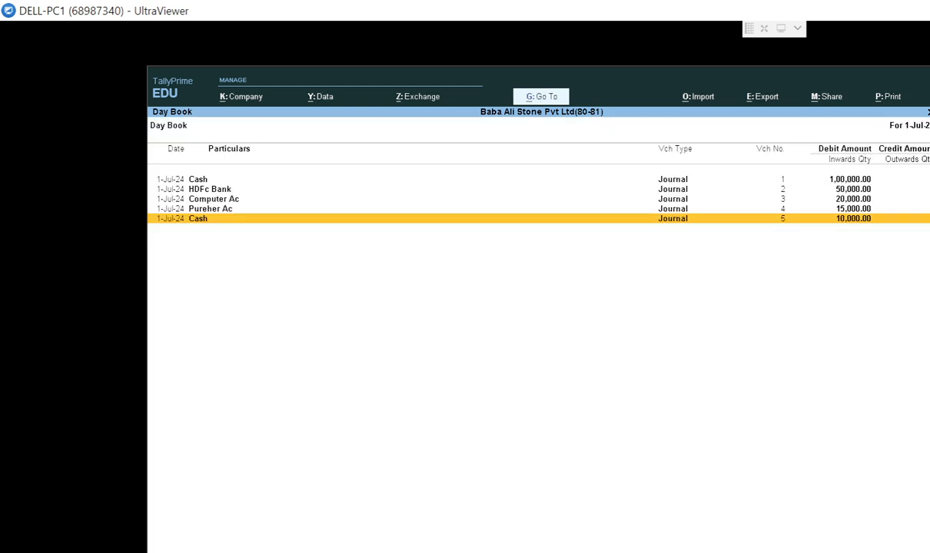
Step: Open the Traing workbook from the desktop and check transactions 5 and 6 against the Day Book
key("super+d")
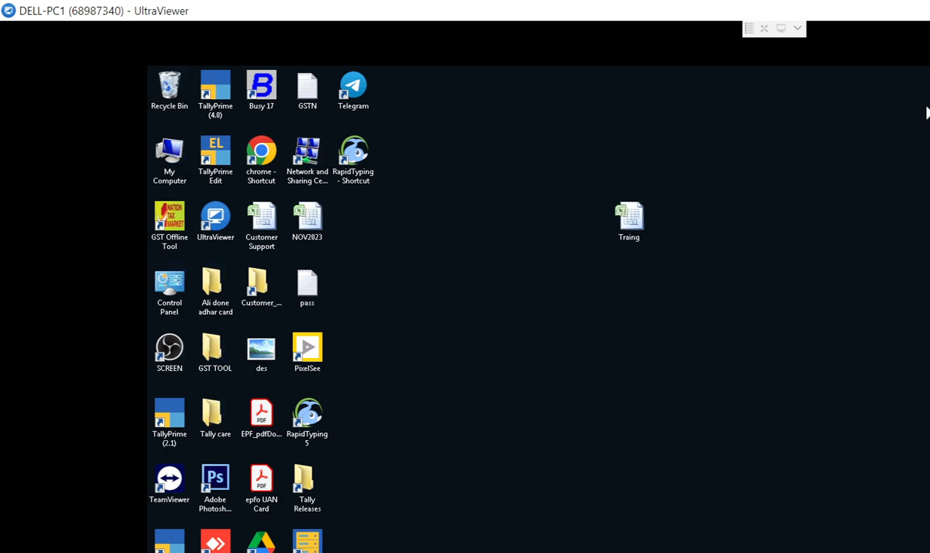
double_click(629, 229)
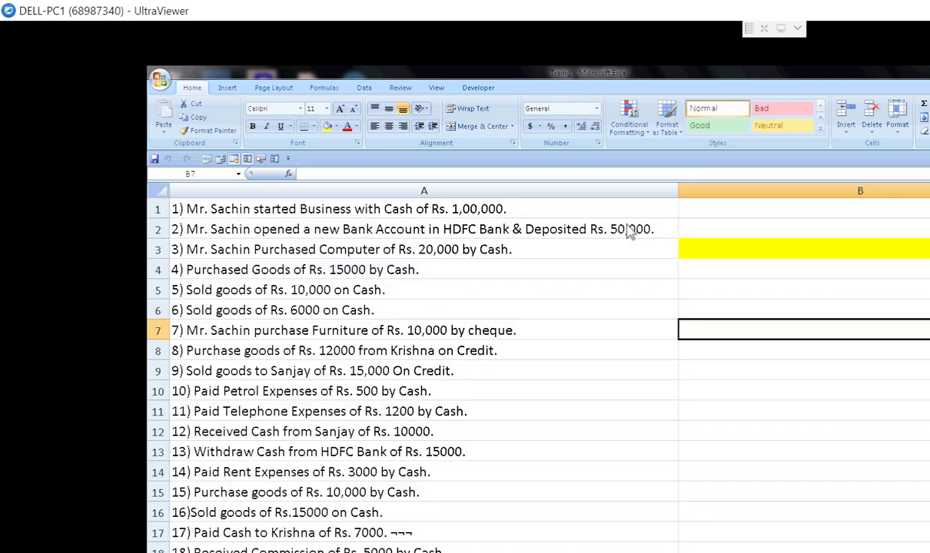
left_click(363, 289)
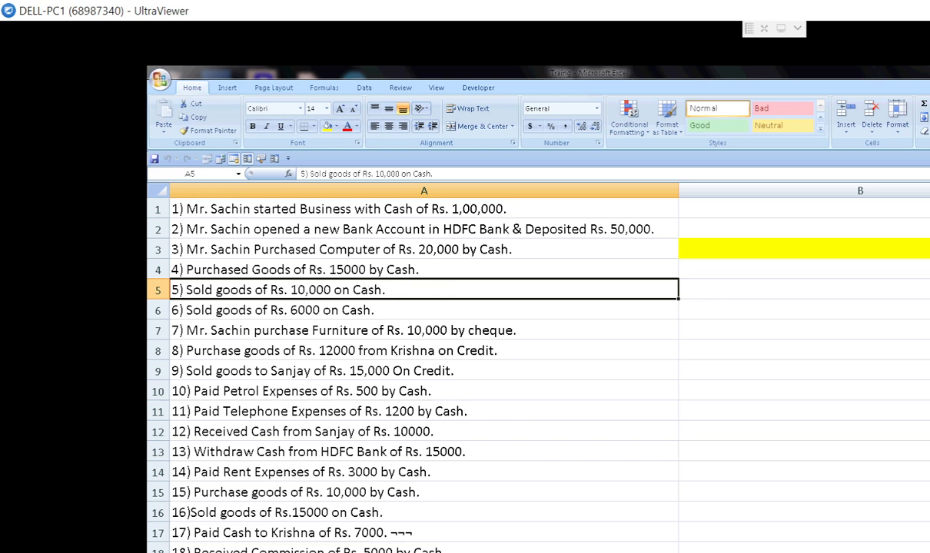
key("alt+Tab")
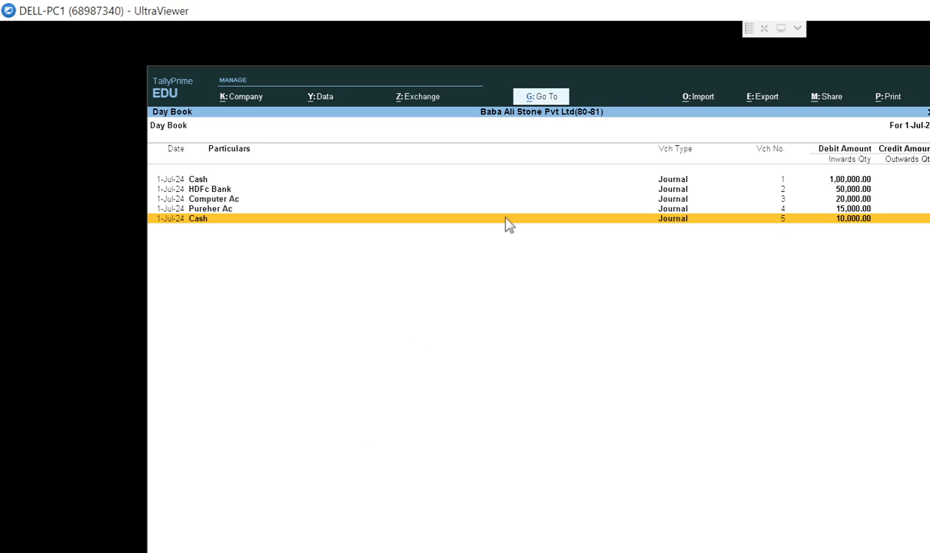
key("alt+Tab")
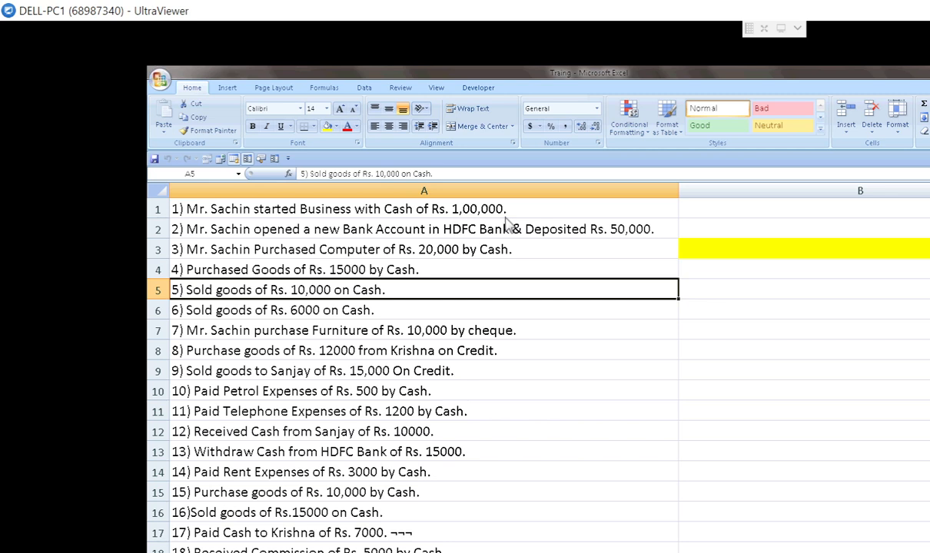
left_click(320, 309)
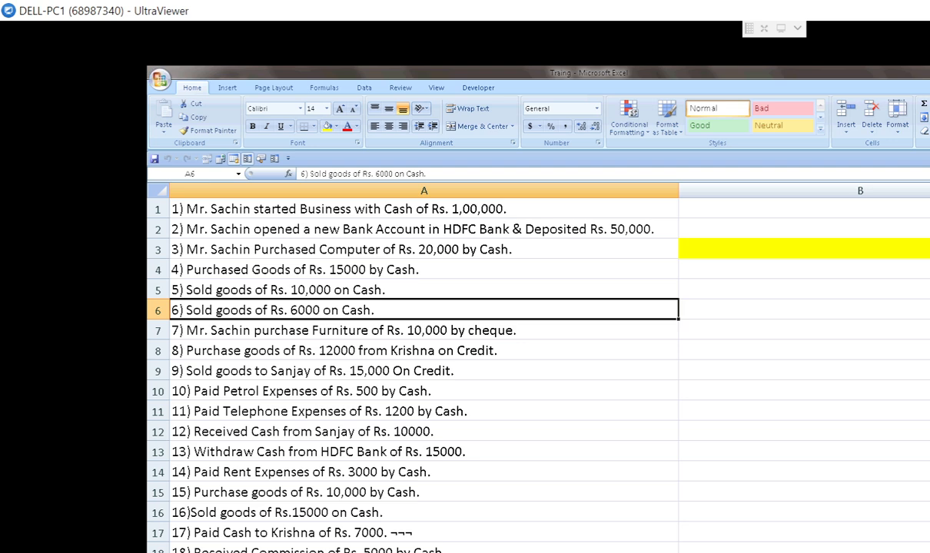
Step: Switch back to TallyPrime and leave the Day Book for the Gateway of Tally
key("alt+Tab")
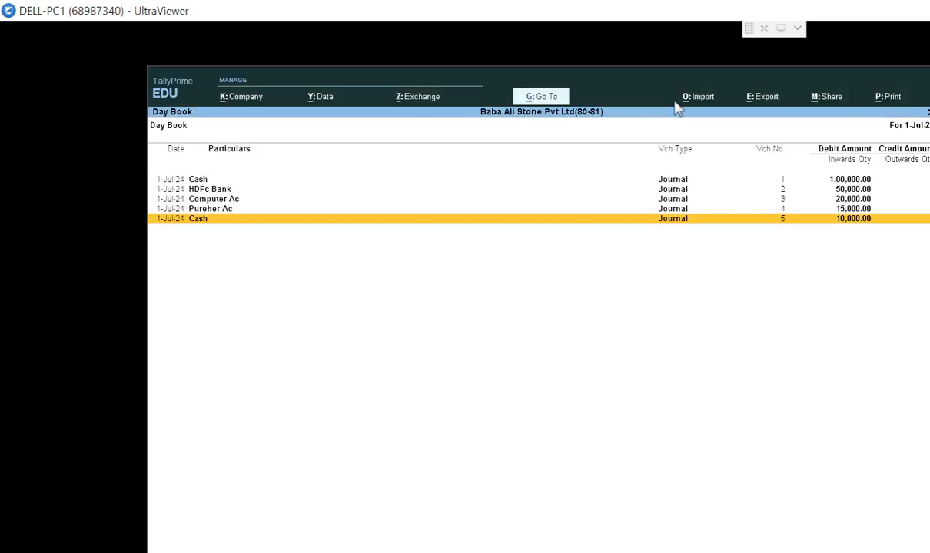
key("Escape")
key("Escape")
key("Escape")
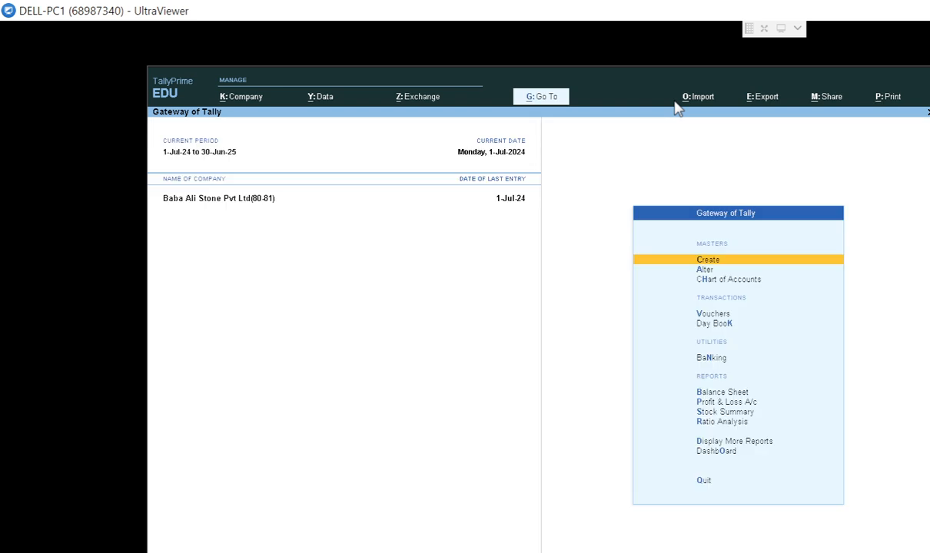
Step: Try to create a ledger named Cash
key("Down")
key("Down")
key("Up")
key("Up")
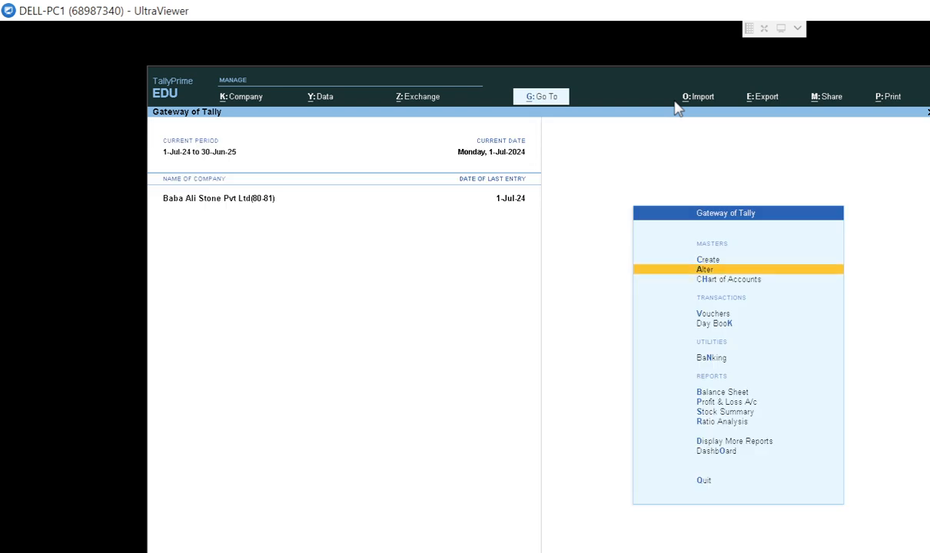
key("Return")
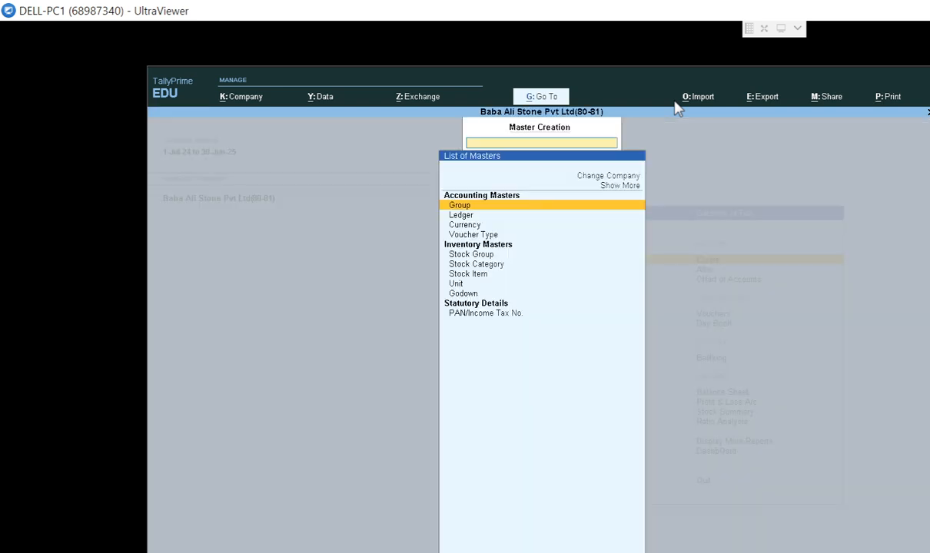
key("Down")
key("Return")
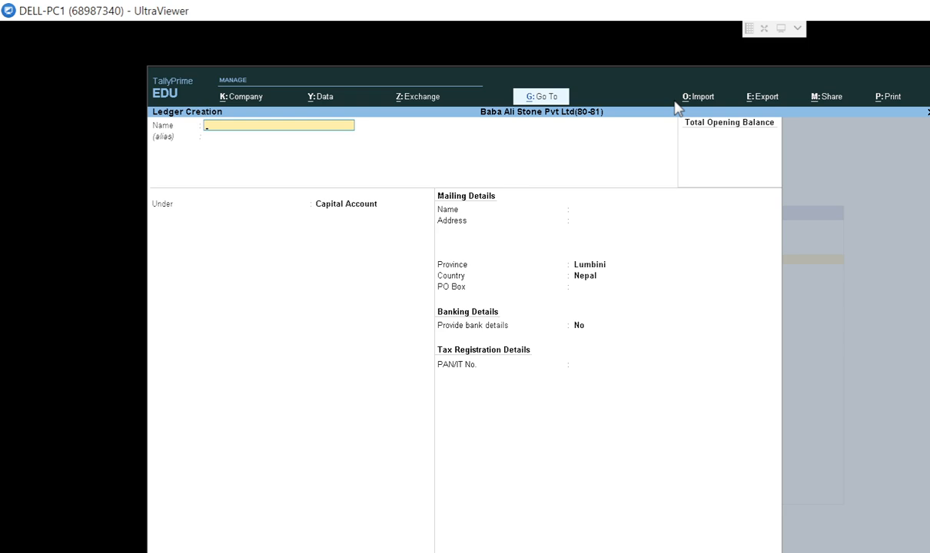
type("Cash")
key("Return")
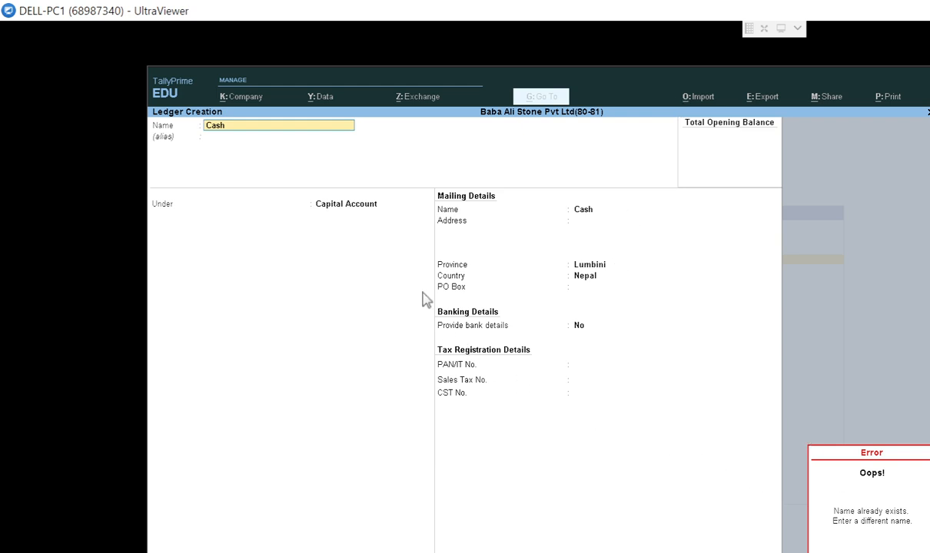
key("Escape")
key("Escape")
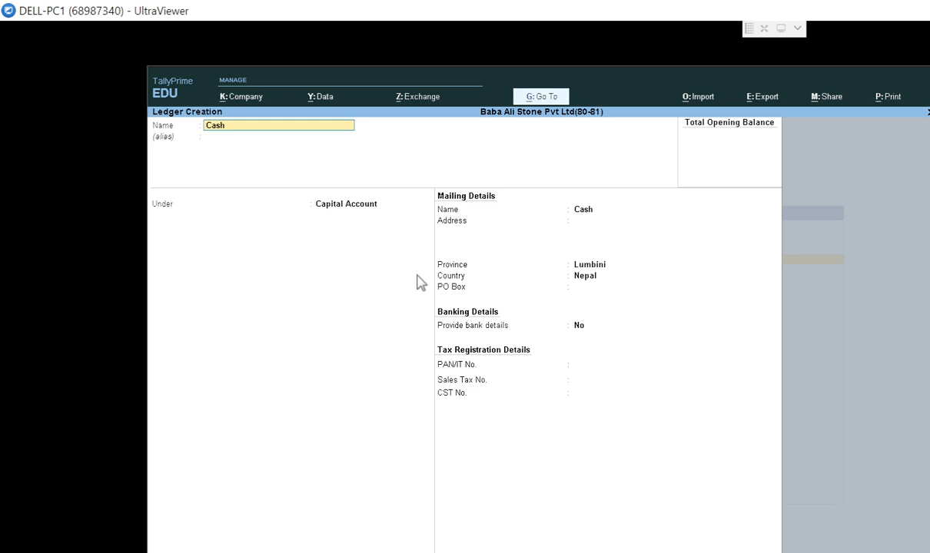
key("Escape")
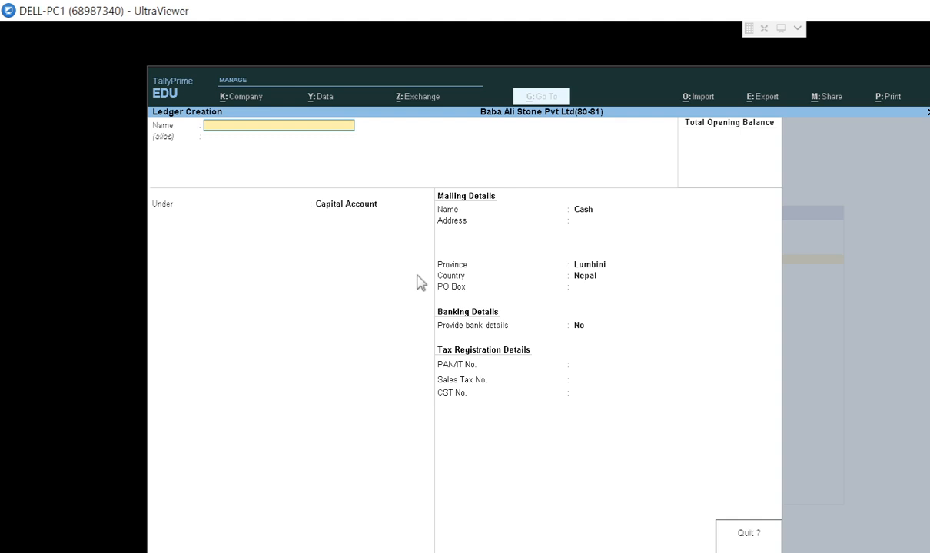
key("Return")
key("Escape")
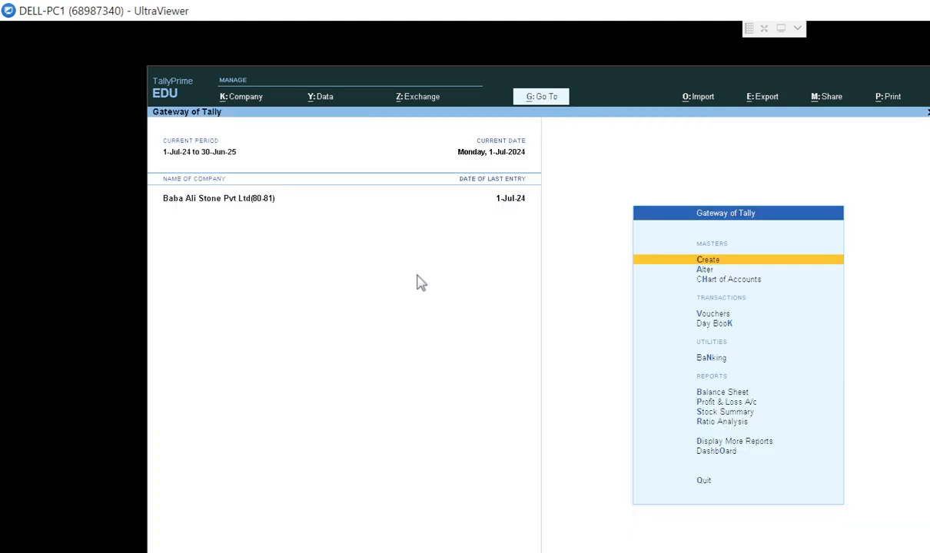
Step: Start a new Journal voucher from the Gateway of Tally
key("Escape")
key("Escape")
key("Down")
key("Up")
key("Down")
key("Down")
key("Down")
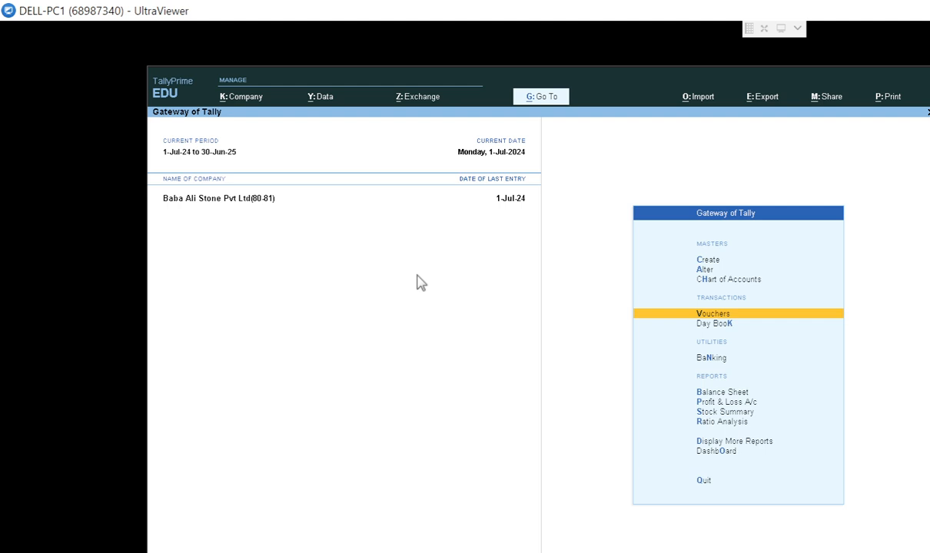
key("Return")
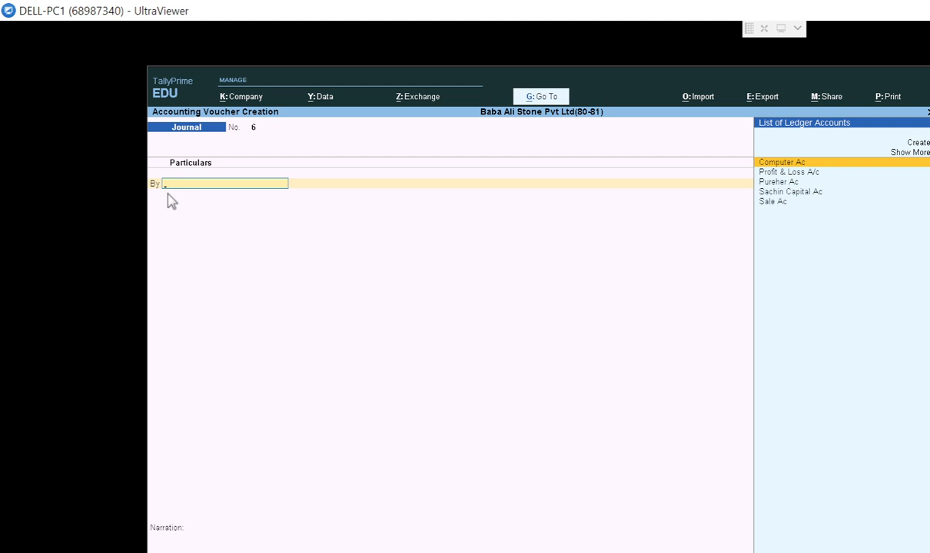
Step: Enter Sale Ac as the debit ledger of the journal voucher, leaving its inventory allocations empty
type("Cas")
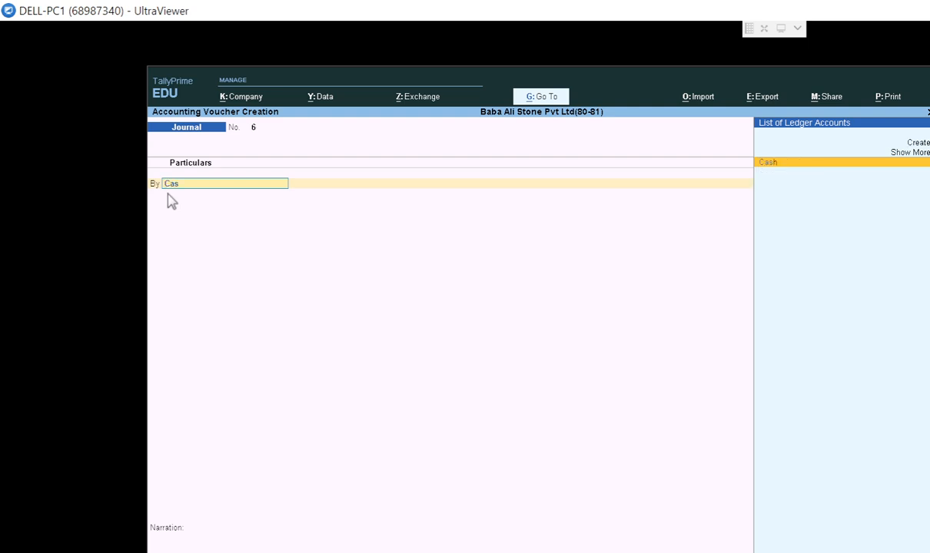
key("BackSpace")
key("BackSpace")
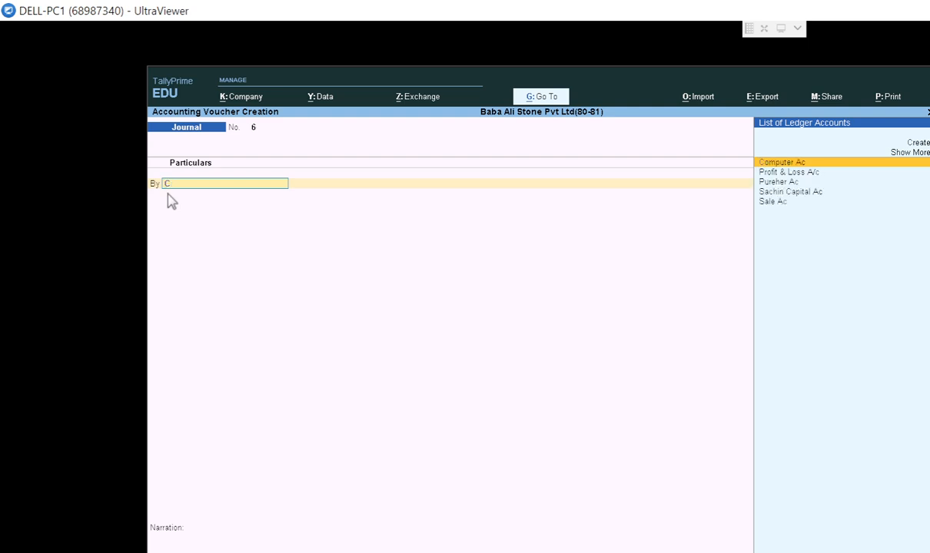
key("Down")
key("Down")
key("Down")
key("Down")
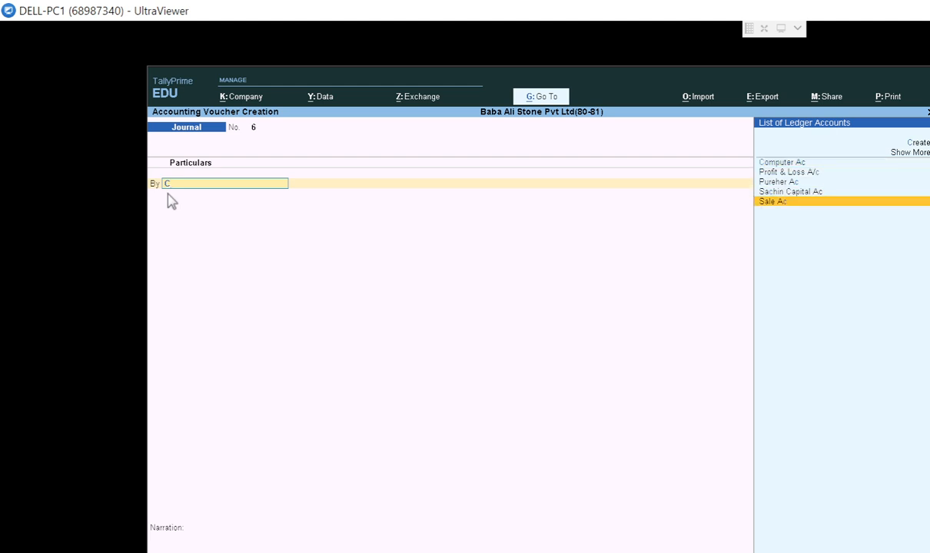
key("Return")
key("Return")
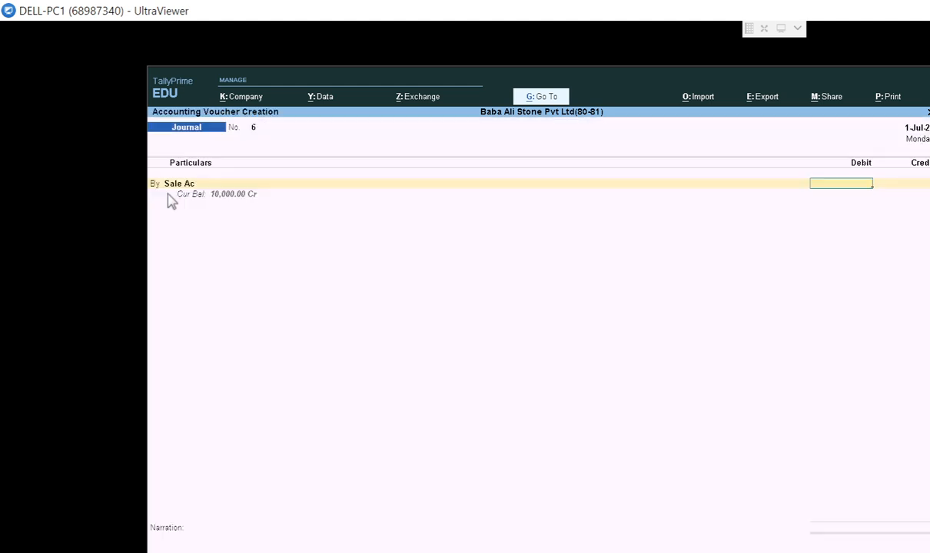
key("BackSpace")
key("Return")
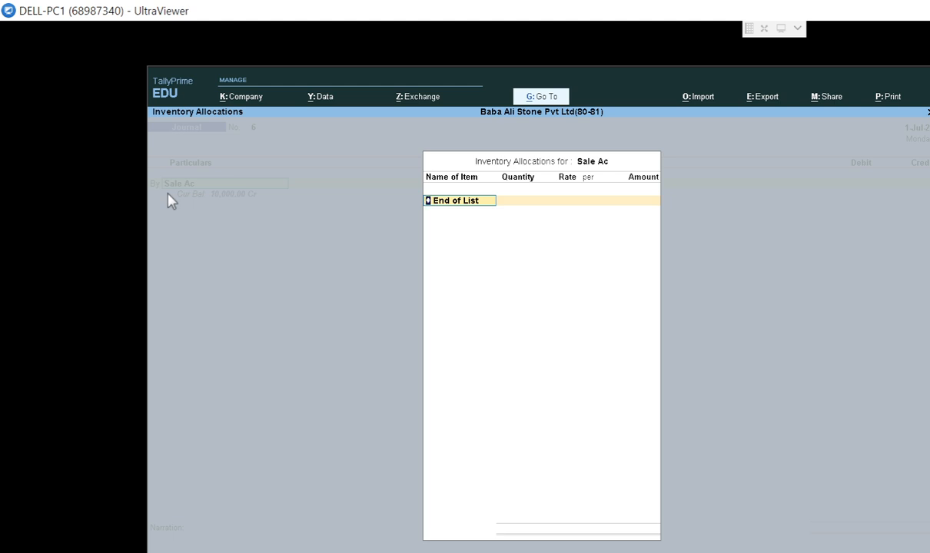
key("Return")
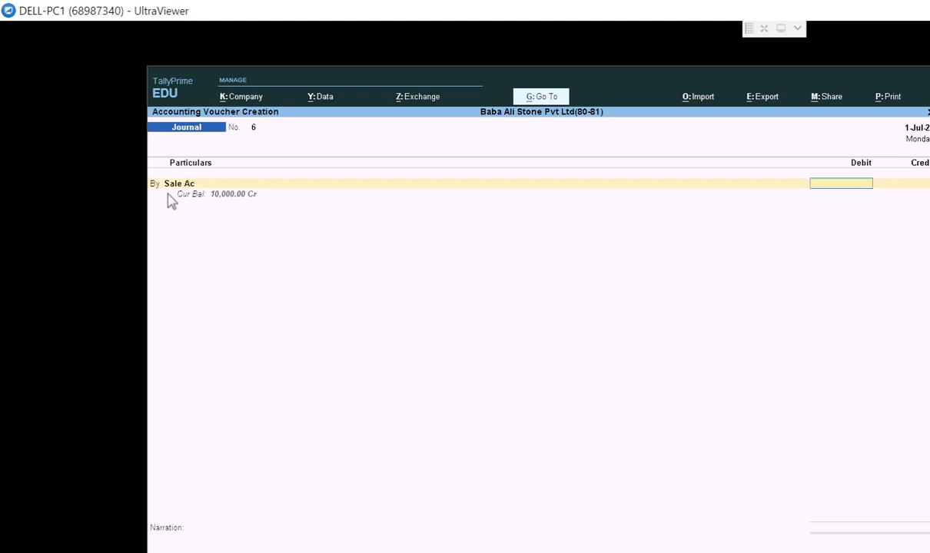
Step: Set the debit amount to 6000 and proceed to the credit ledger
type("6000")
key("Return")
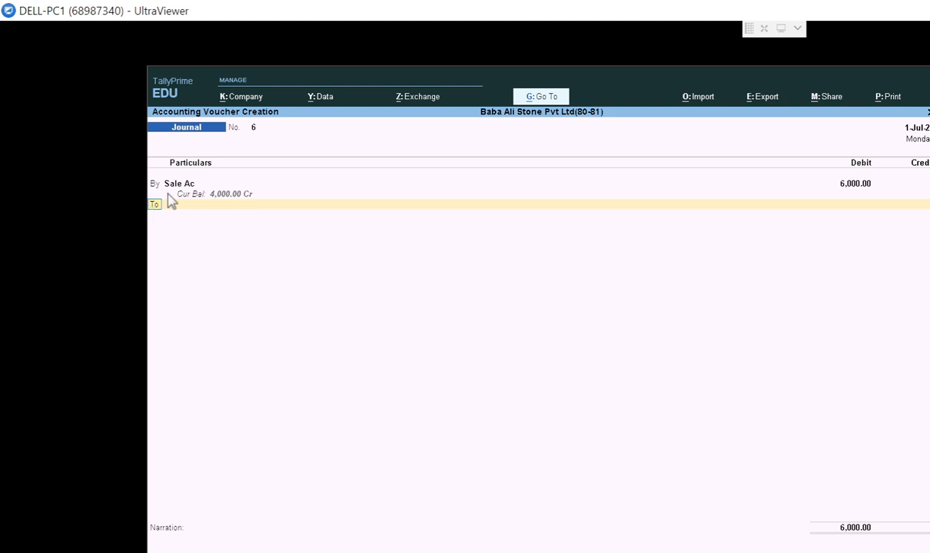
key("Return")
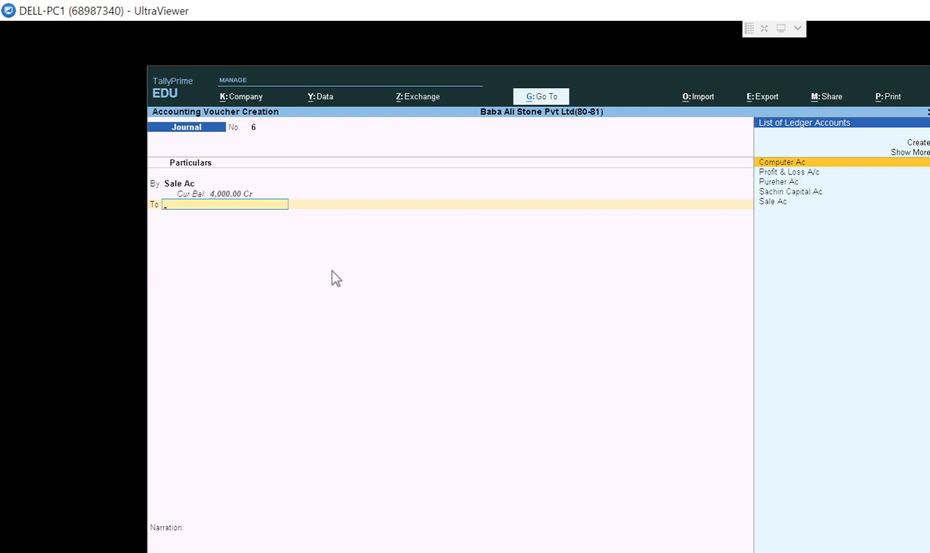
Step: Return to the debit ledger of the voucher and expand the ledger list to show more accounts
key("BackSpace")
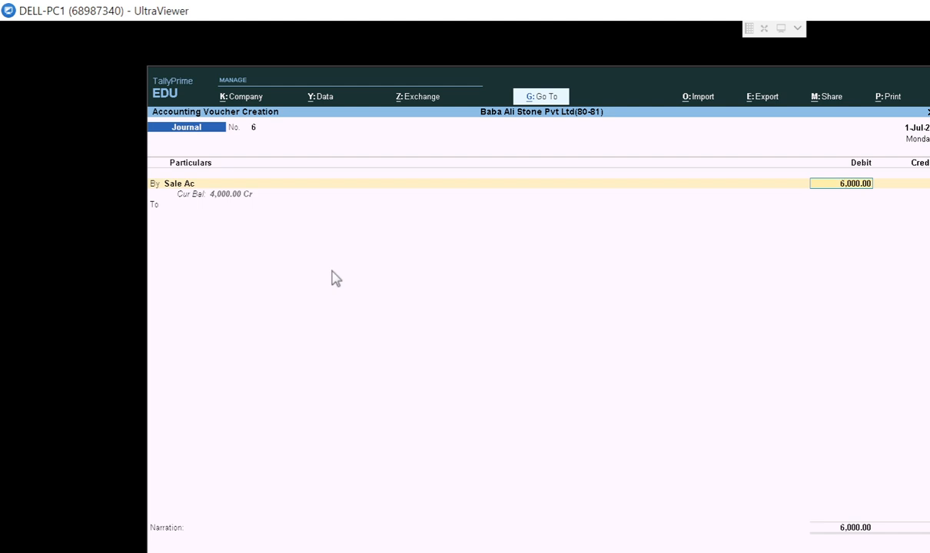
key("BackSpace")
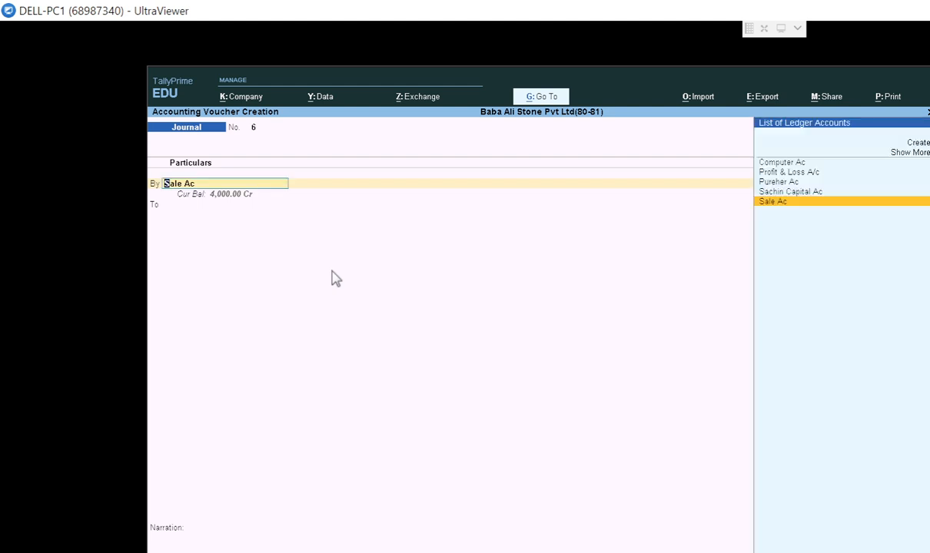
key("Up")
key("Up")
key("Up")
key("Up")
key("Up")
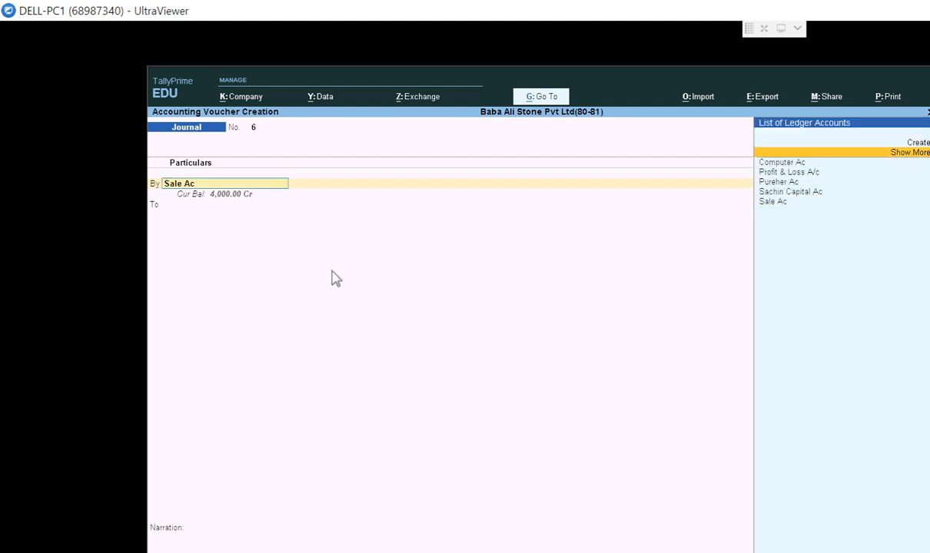
key("Return")
Step: Set Cash as the debit ledger and credit Sale Ac with 6,000
key("Down")
key("Down")
key("Down")
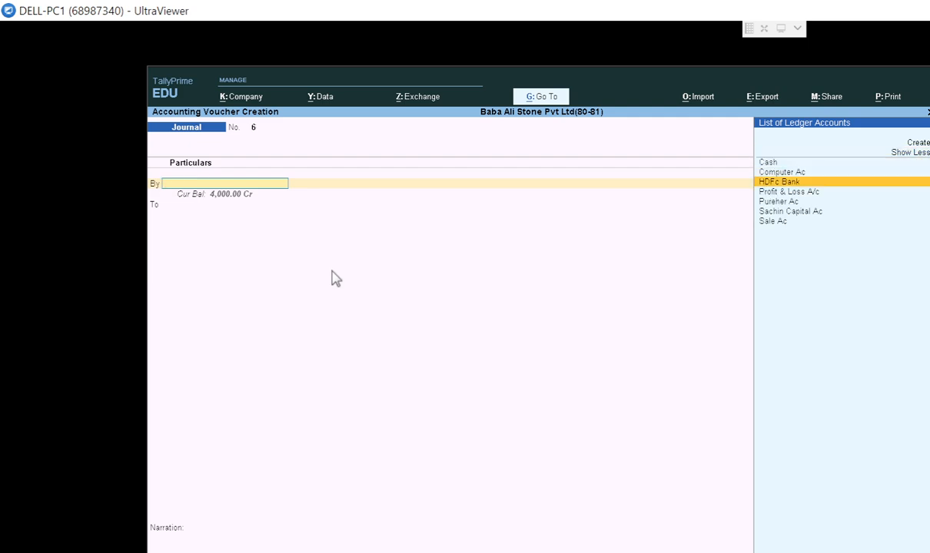
key("Up")
key("Up")
key("Return")
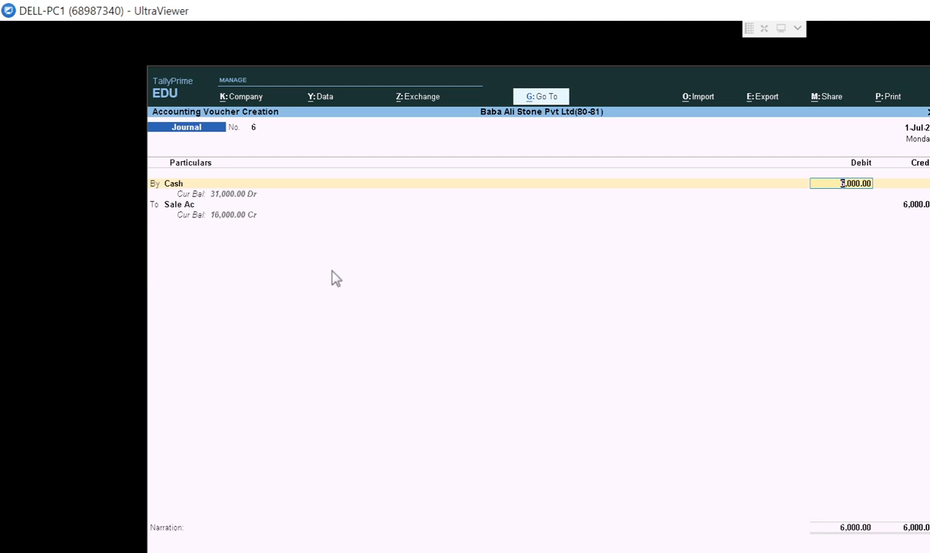
key("Return")
key("Up")
key("Up")
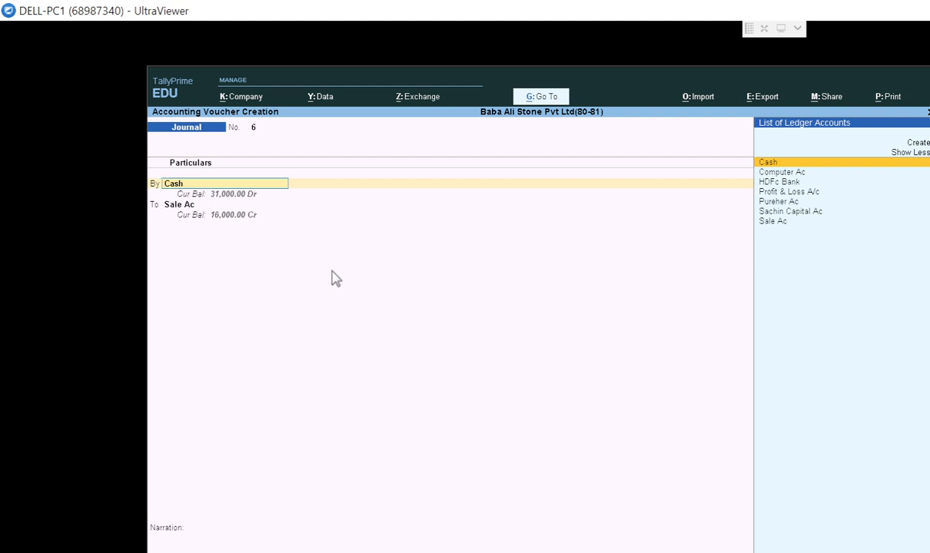
key("Return")
key("Return")
key("Return")
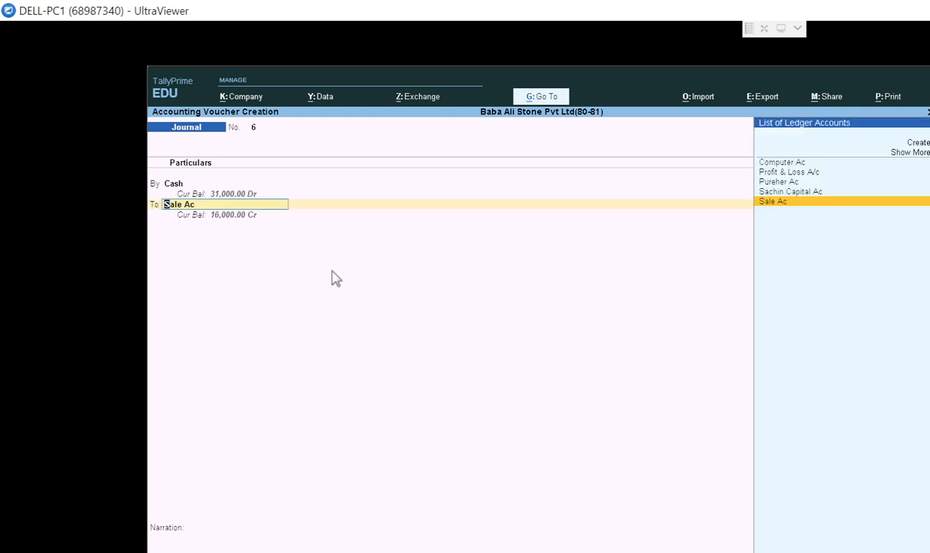
key("Return")
key("Escape")
key("BackSpace")
key("BackSpace")
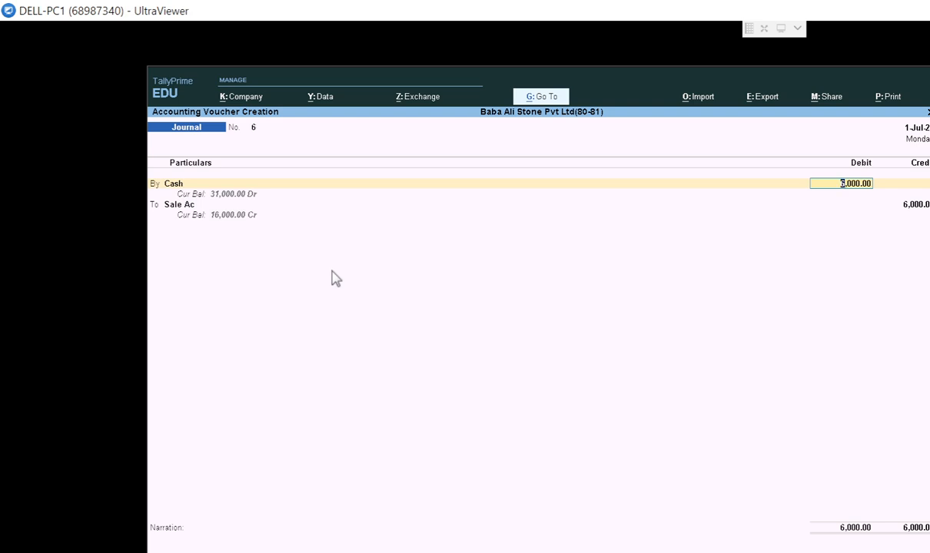
key("Return")
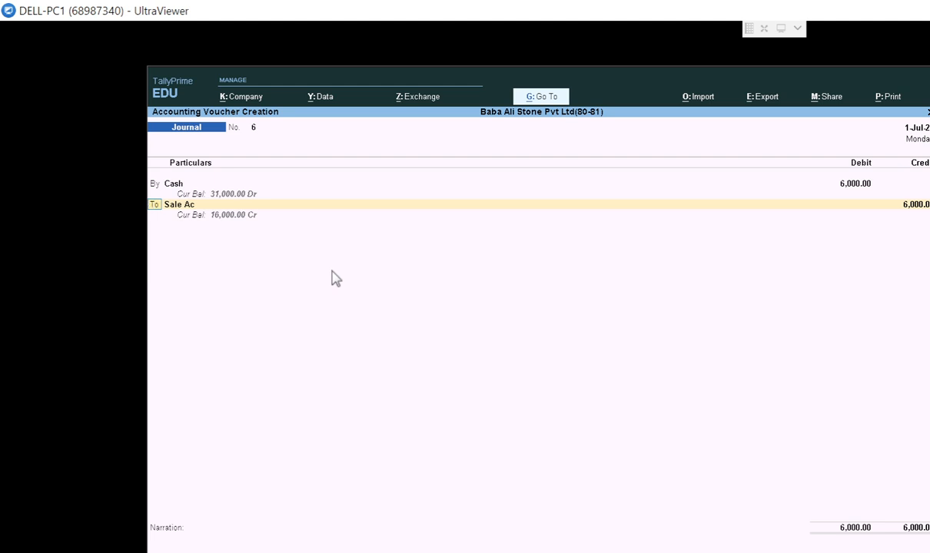
key("F12")
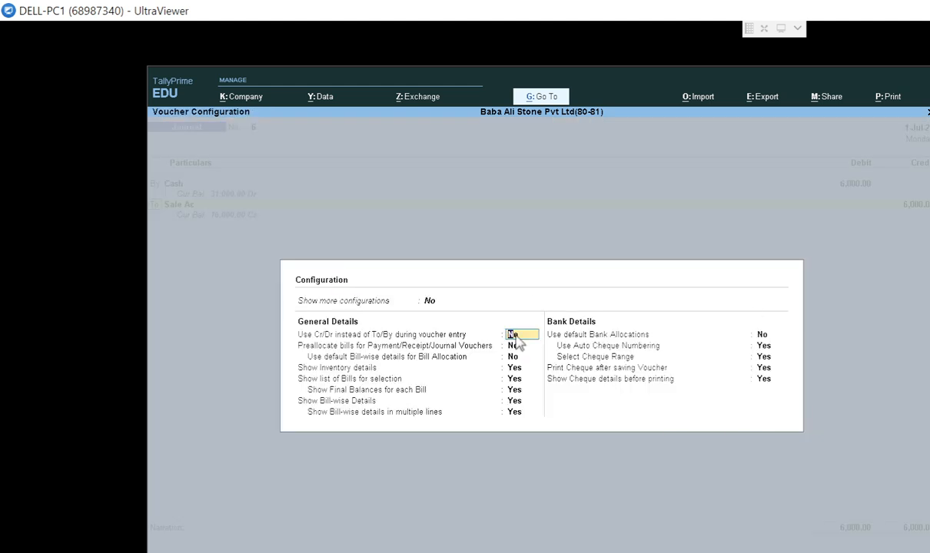
key("BackSpace")
key("Escape")
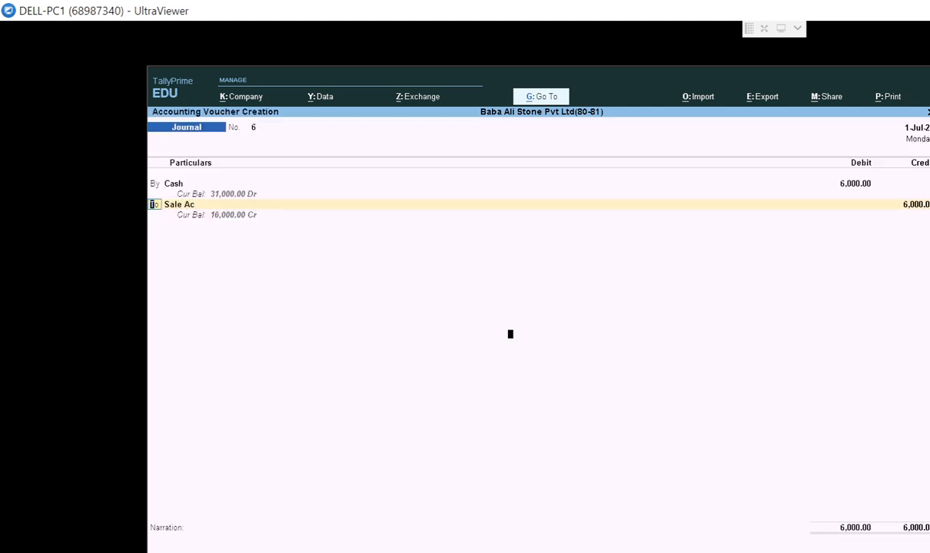
Step: Set "Use Cr/Dr instead of To/By during voucher entry" to Yes in the voucher configuration and accept the remaining options
key("F12")
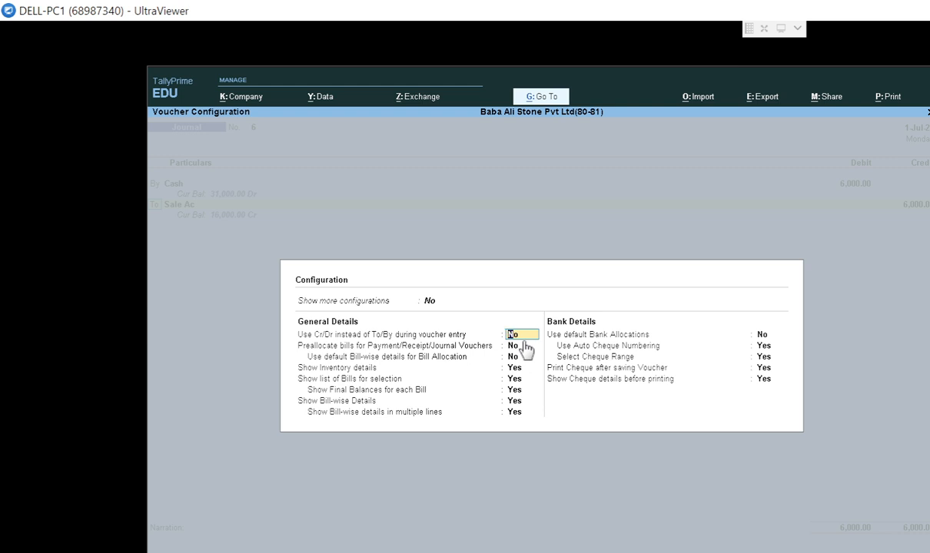
type("y")
key("Return")
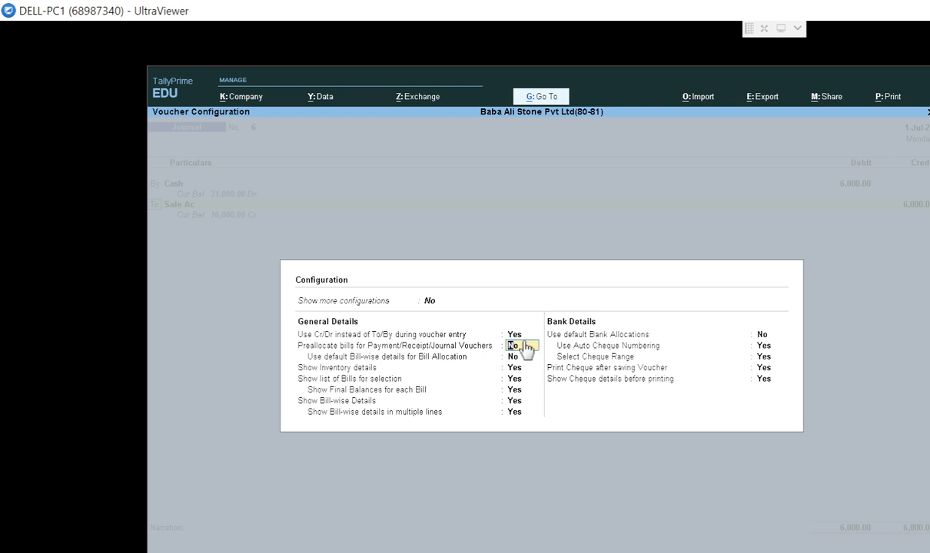
key("Return")
key("Return")
key("Return")
key("Return")
key("Return")
key("Return")
key("Return")
key("Return")
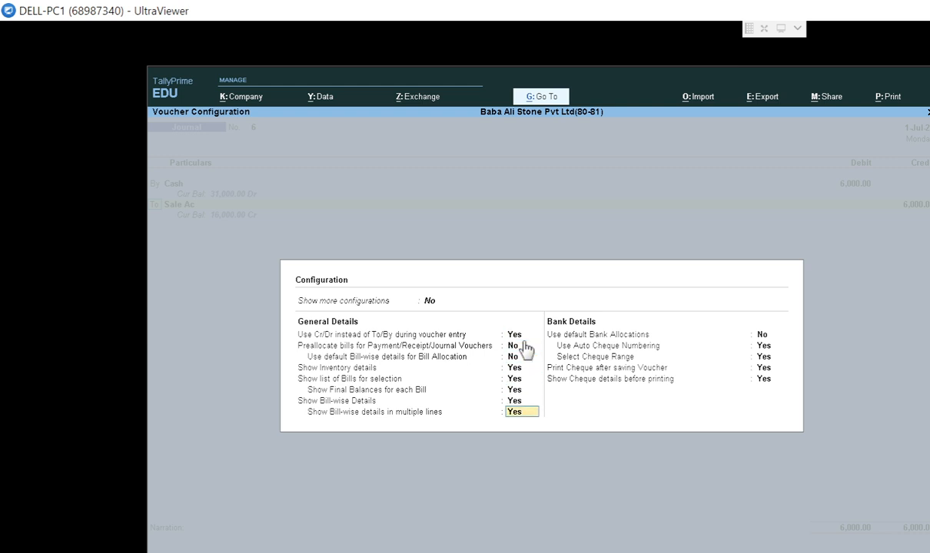
key("Return")
key("Return")
key("Return")
key("Return")
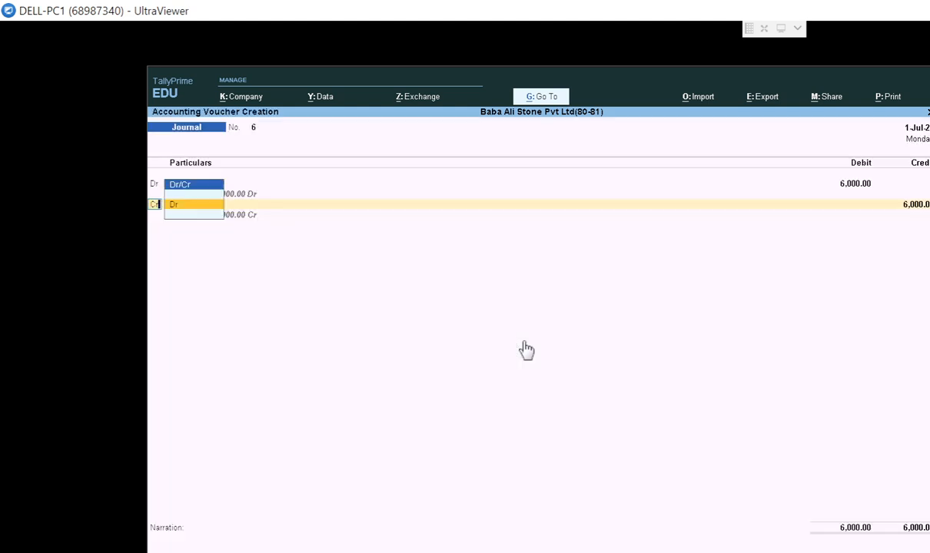
Step: Set the entry type of the voucher's Sale Ac line to Dr
key("Return")
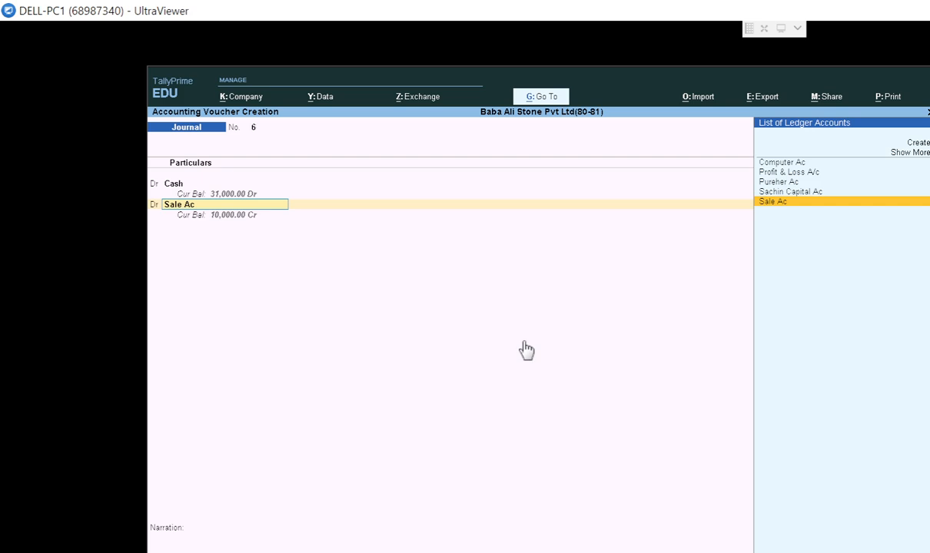
key("BackSpace")
key("BackSpace")
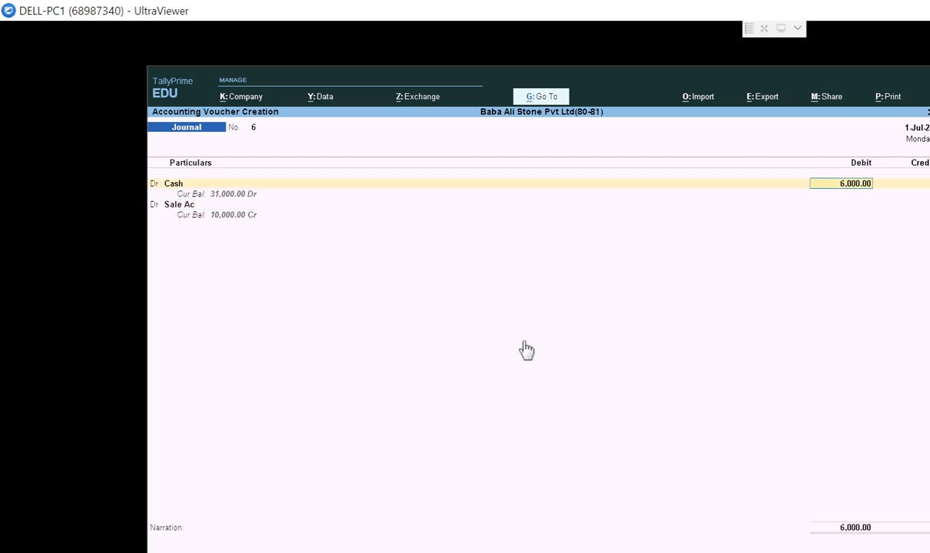
key("Return")
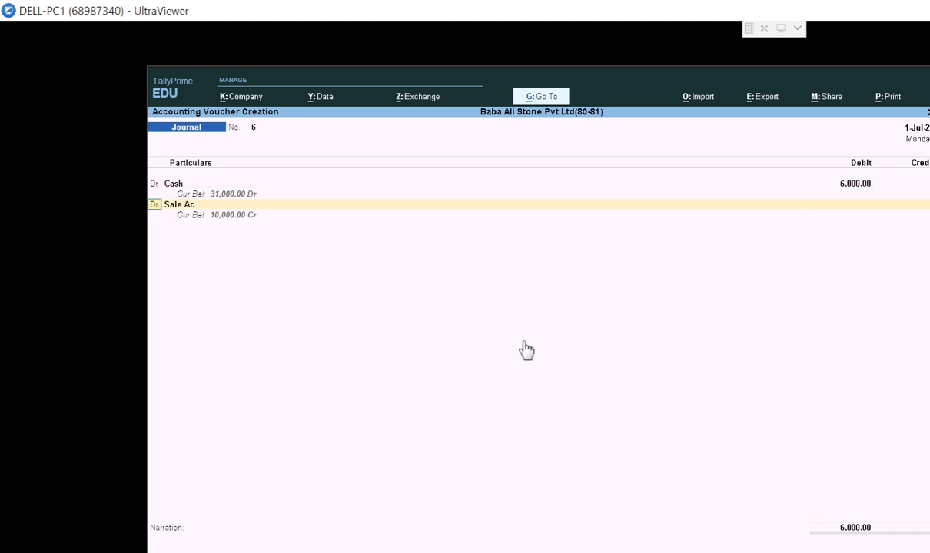
Step: Set the Sale Ac line to Cr, leaving its inventory allocations empty, and save the journal voucher without a narration
type("c")
key("Return")
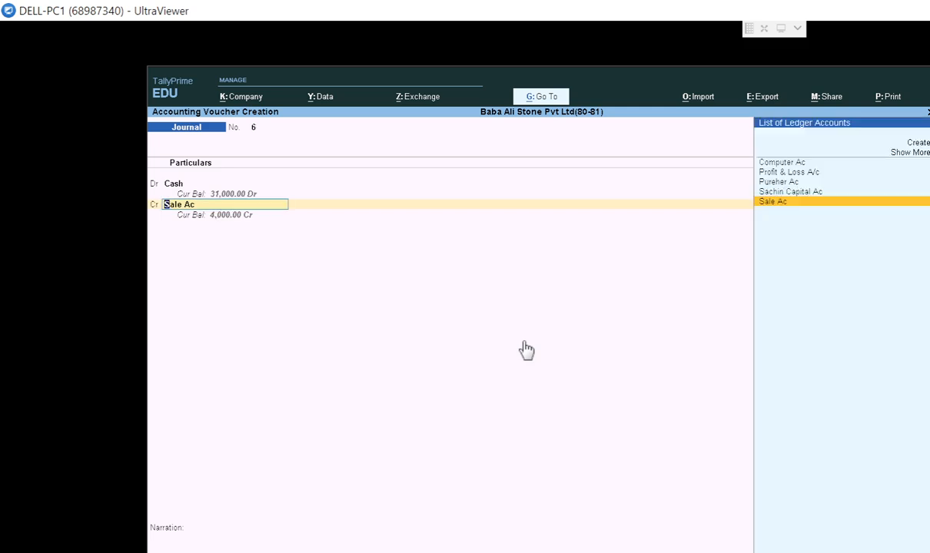
key("Return")
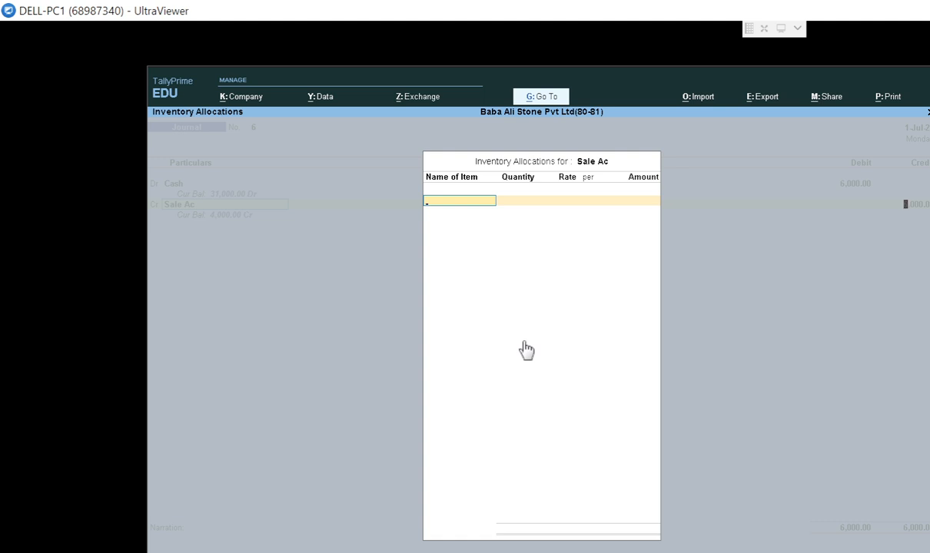
key("Escape")
key("Return")
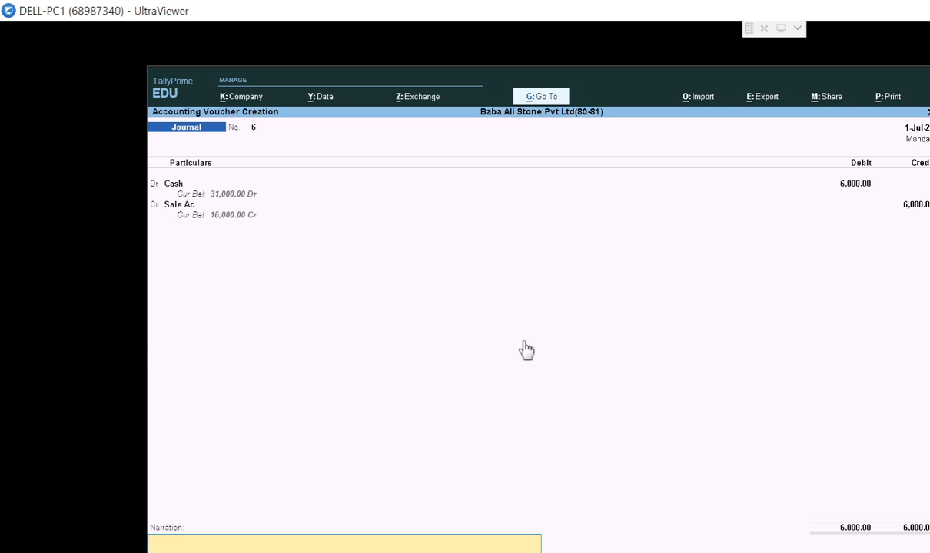
key("Return")
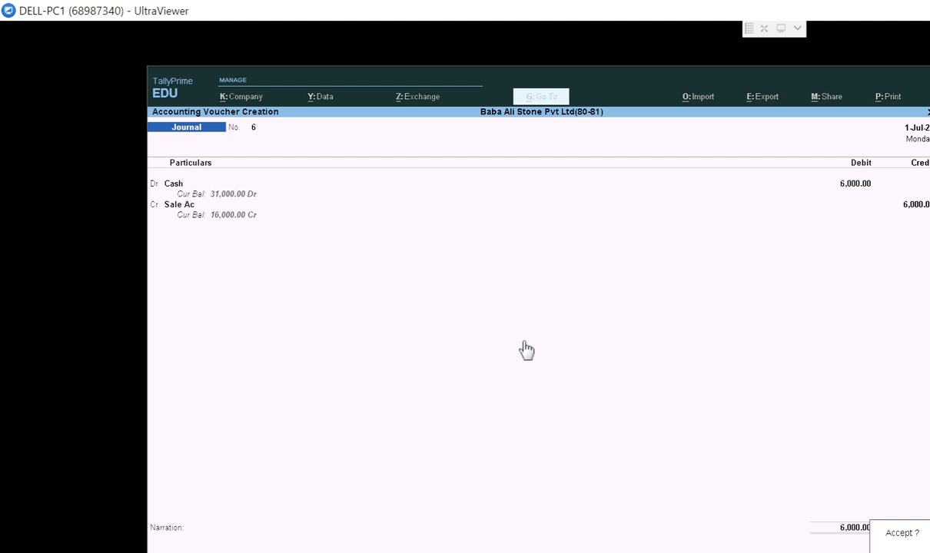
key("Return")
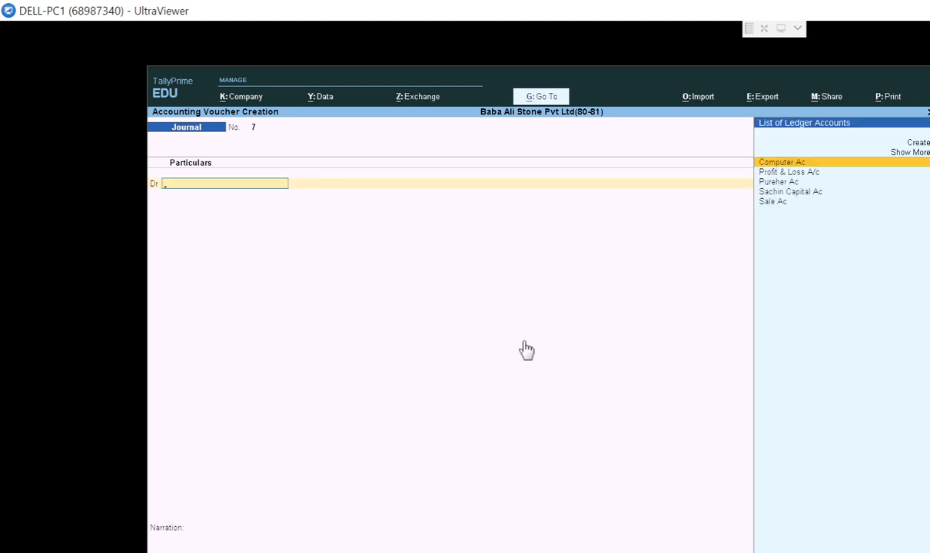
Step: Quit the new blank journal voucher and return to the Gateway of Tally
key("Escape")
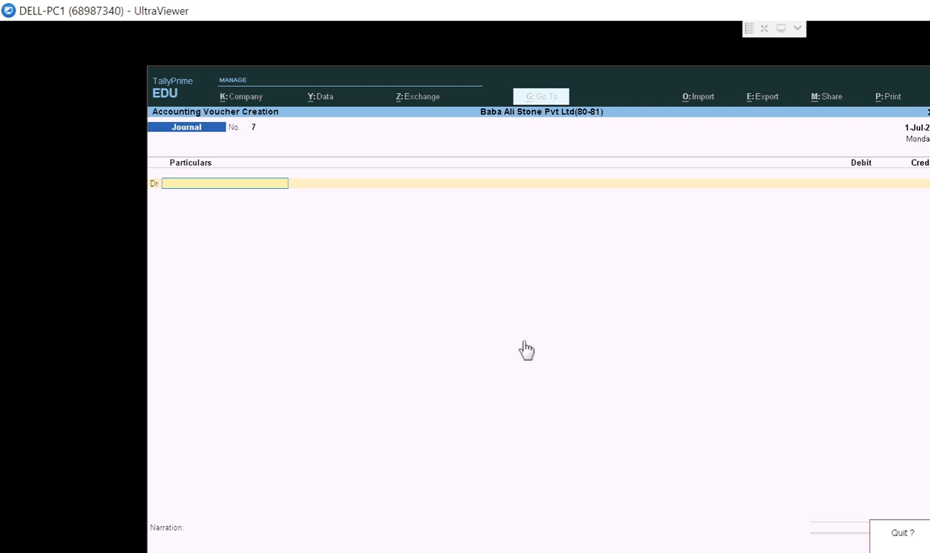
key("Return")
key("Up")
key("Up")
key("Up")
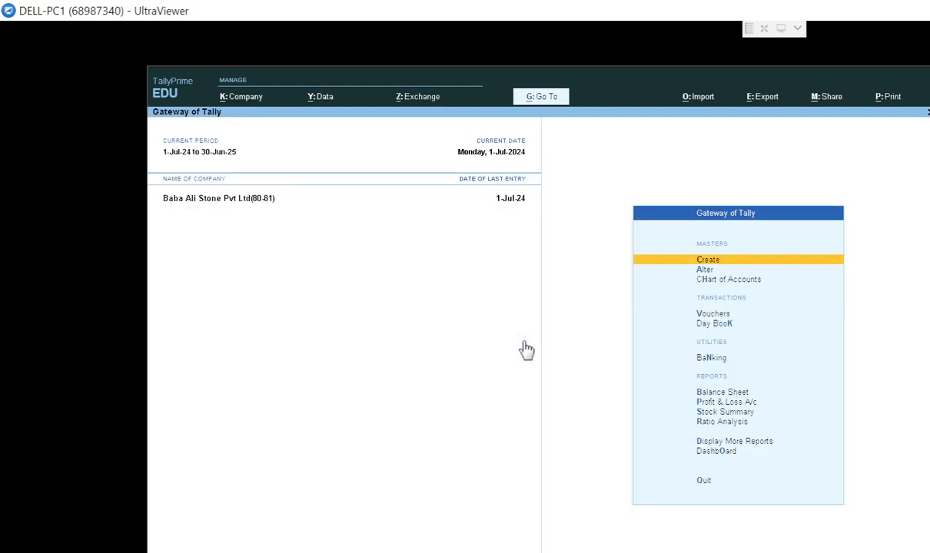
key("Down")
key("Down")
key("Down")
key("Down")
key("Down")
key("Down")
key("Down")
key("Down")
key("Down")
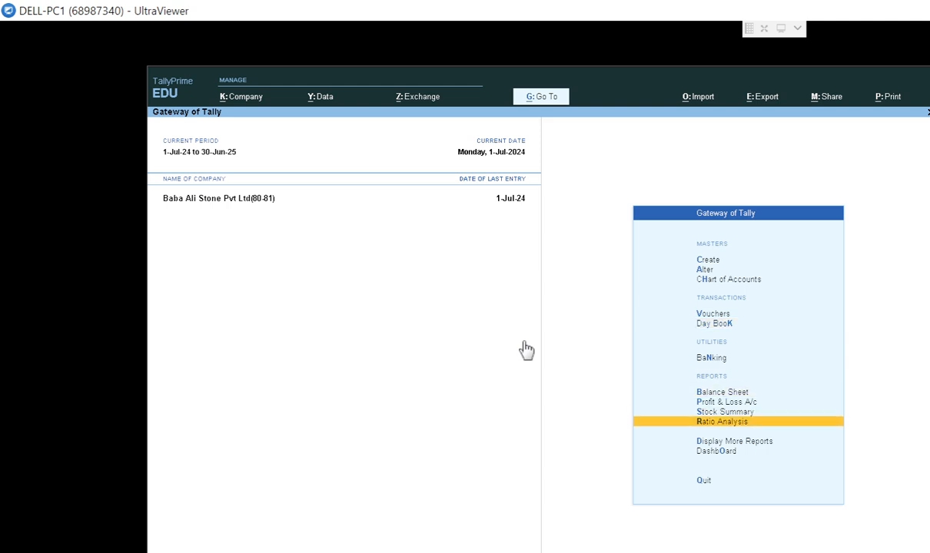
key("Down")
key("Down")
key("Up")
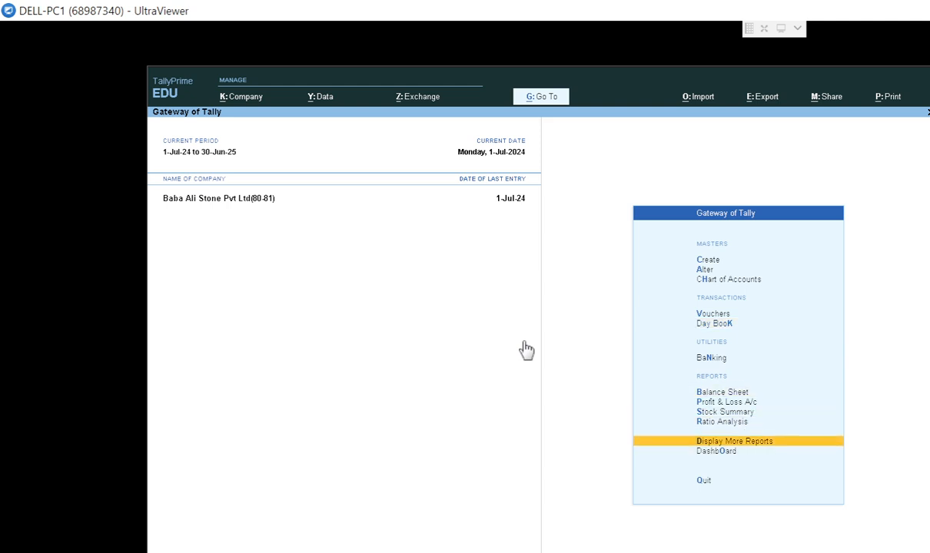
key("Return")
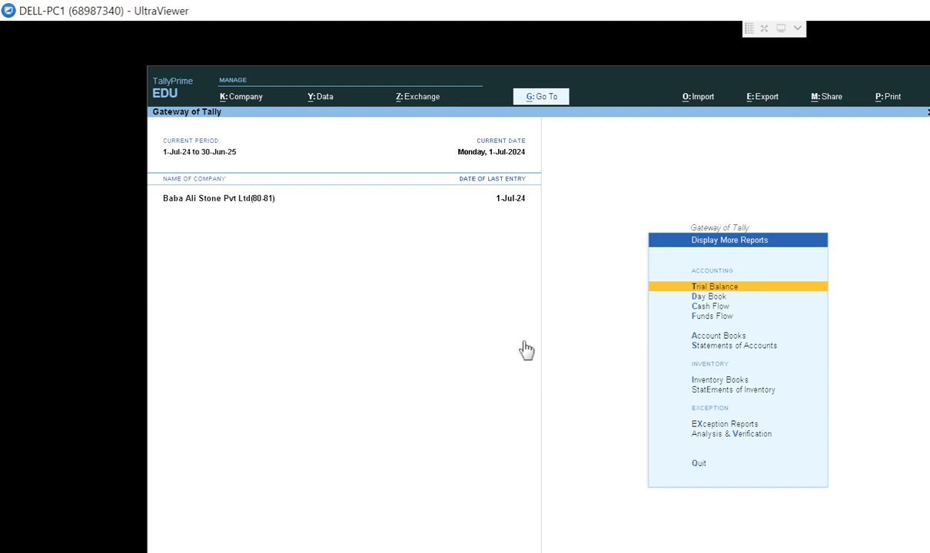
key("Escape")
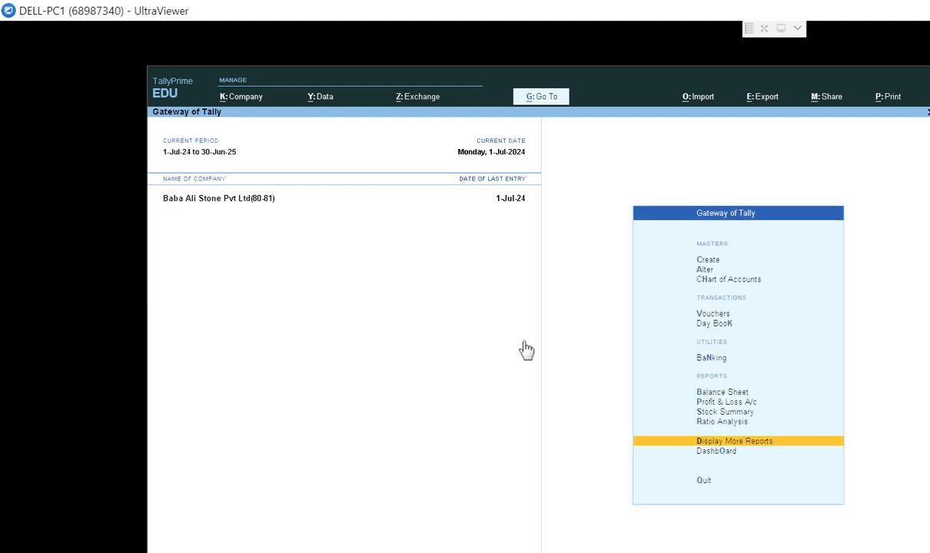
Step: Open the Balance Sheet, look into the Fixed Assets group and return to the report
key("Up")
key("Up")
key("Up")
key("Up")
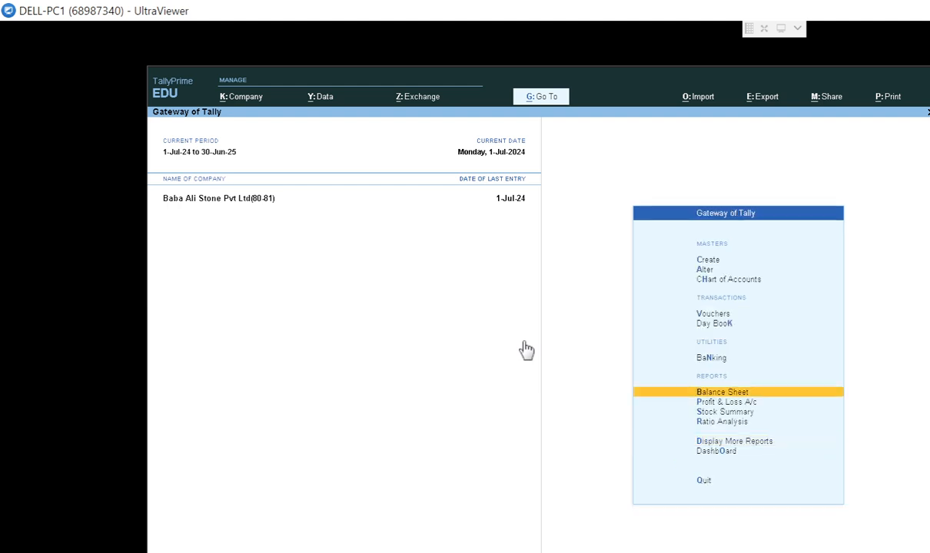
key("Return")
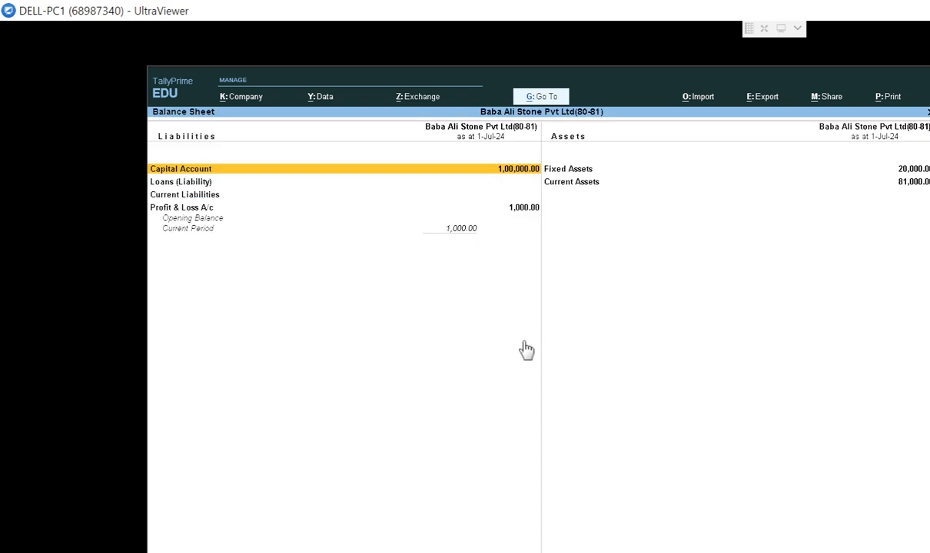
key("Right")
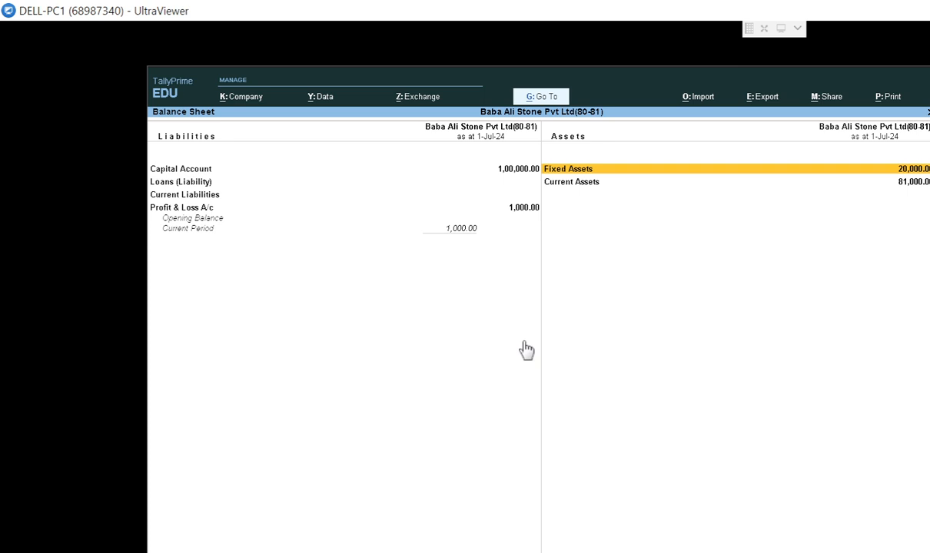
key("Return")
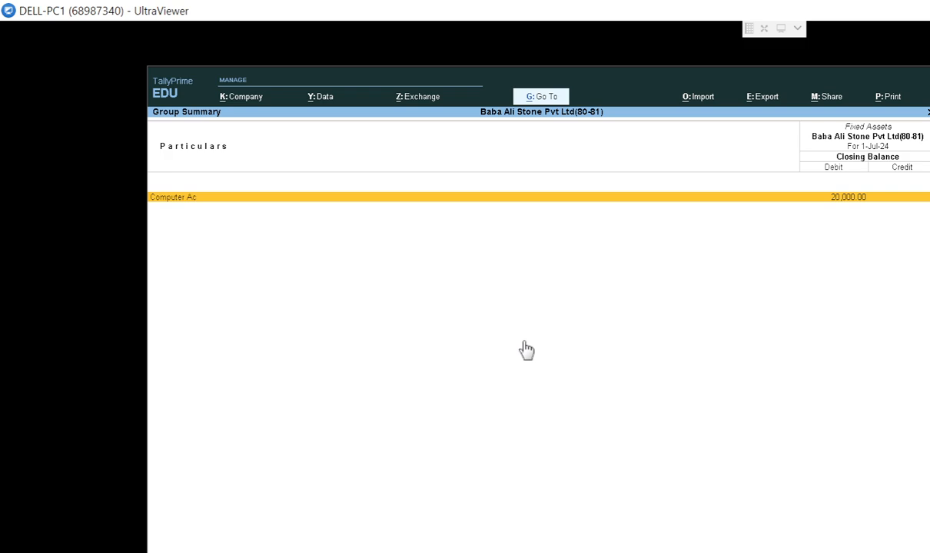
key("Escape")
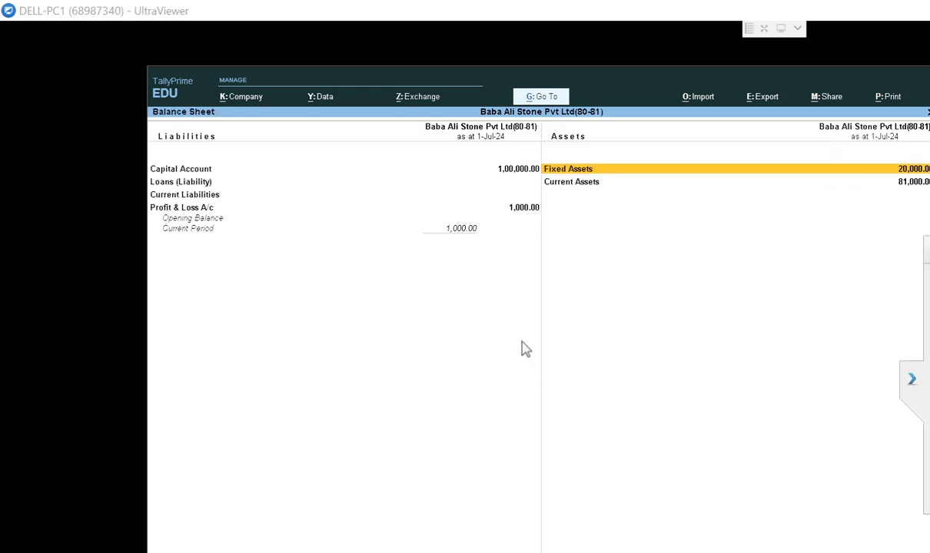
Step: Show the Balance Sheet in detail and examine Closing Stock, Cash-in-Hand and Bank Accounts under Current Assets
key("alt+F5")
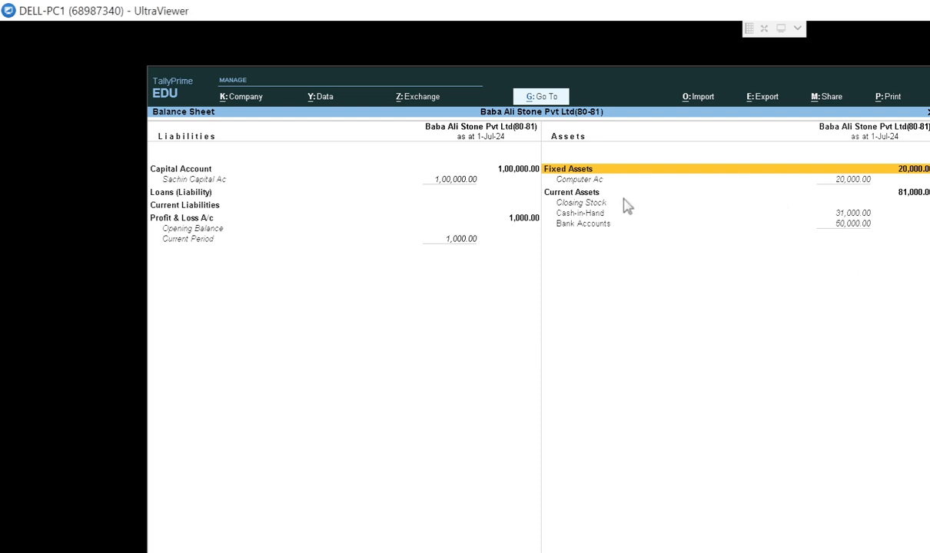
left_click(592, 204)
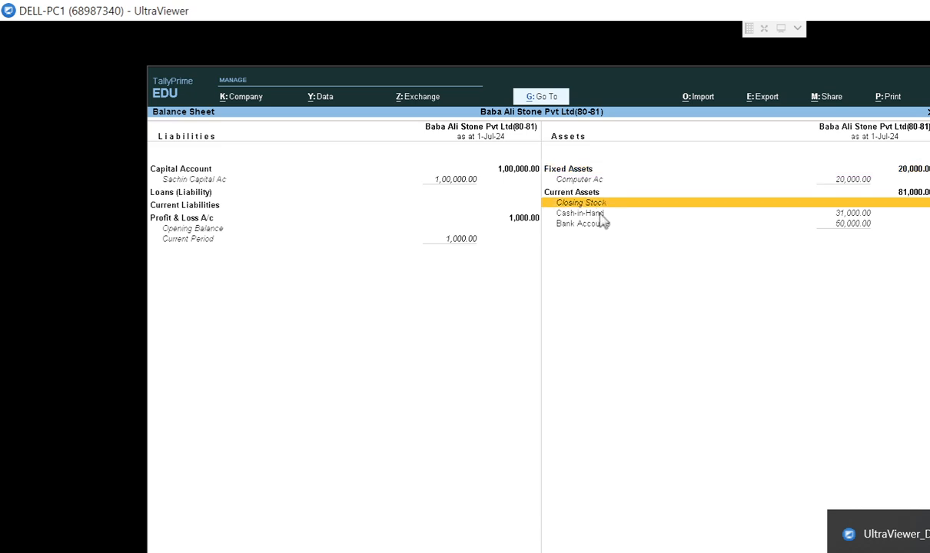
left_click(601, 214)
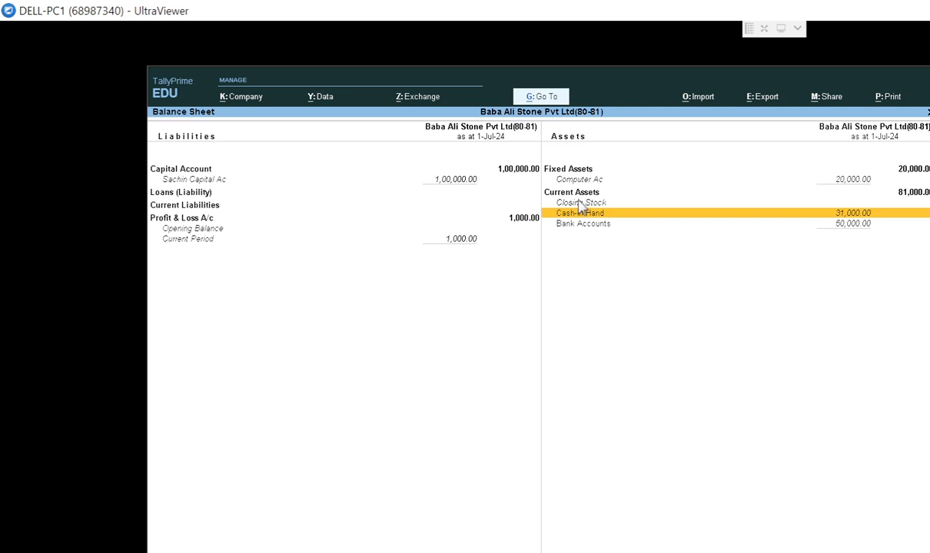
left_click(591, 203)
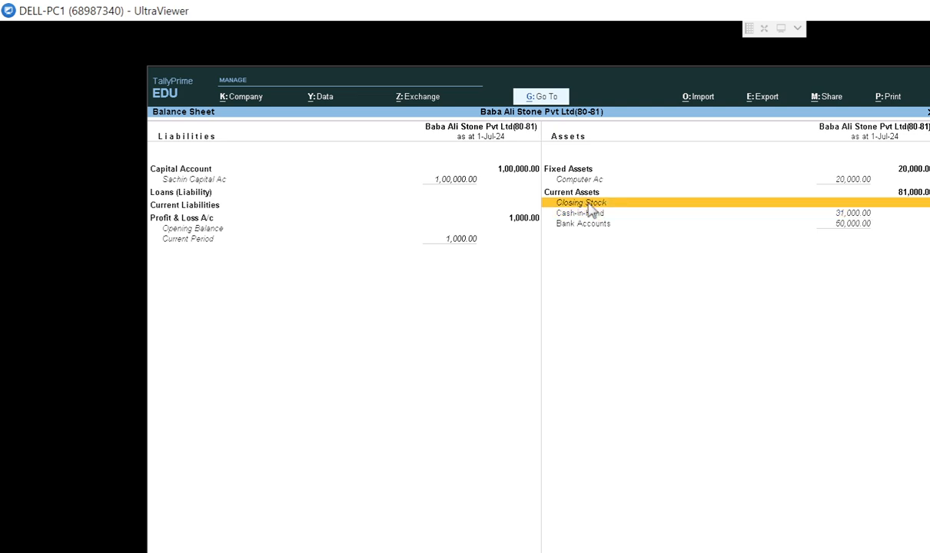
key("Down")
key("Down")
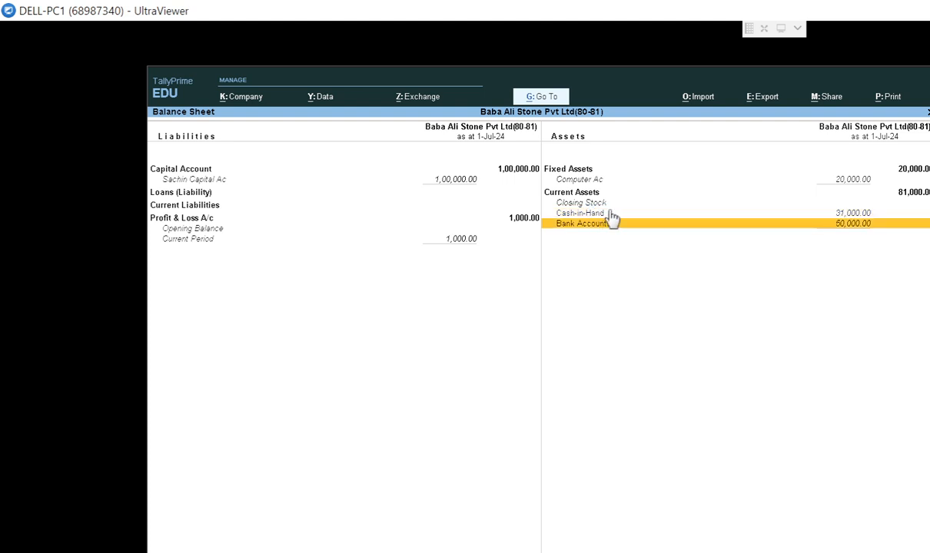
Step: Leave the Balance Sheet and open the Profit & Loss A/c report
key("Escape")
key("Down")
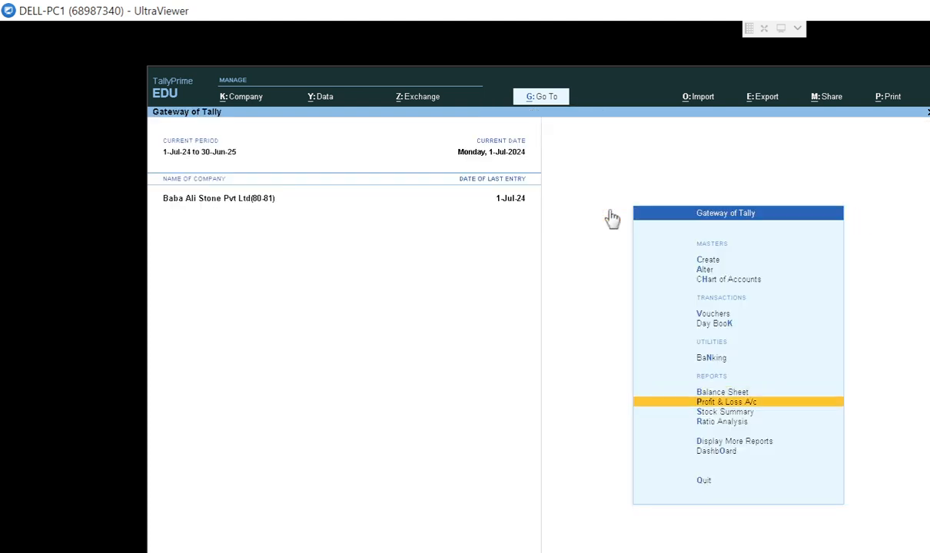
key("Return")
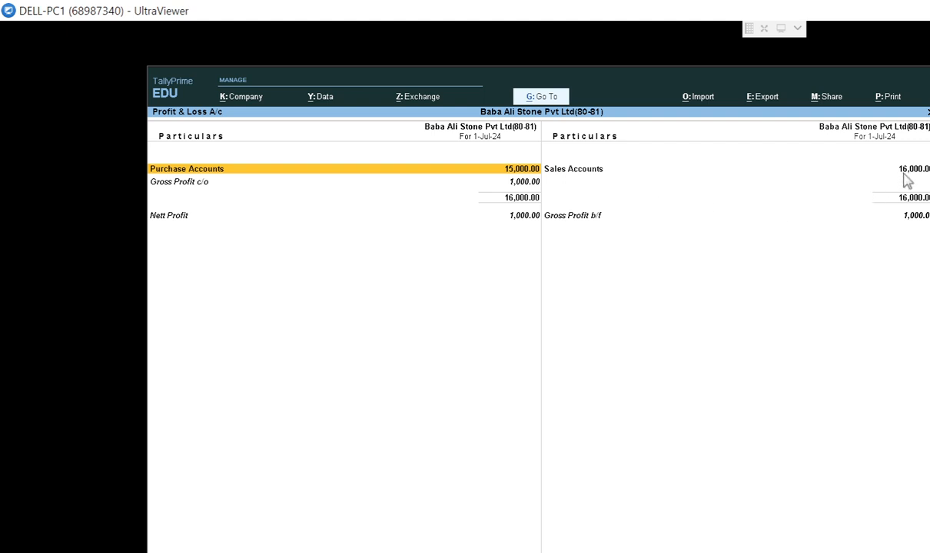
Step: Show the Profit & Loss A/c in detail and open the July vouchers of the Sale Ac ledger
key("alt+F5")
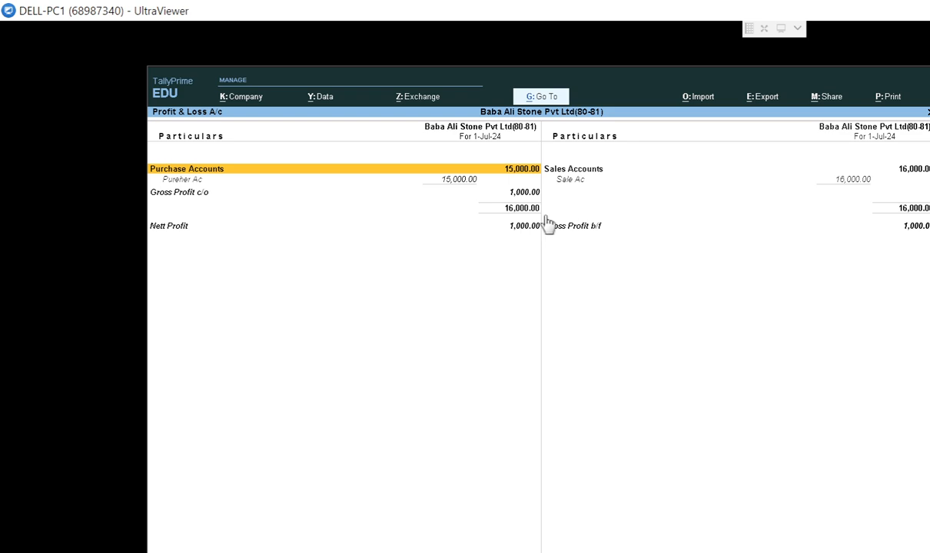
key("Down")
key("Right")
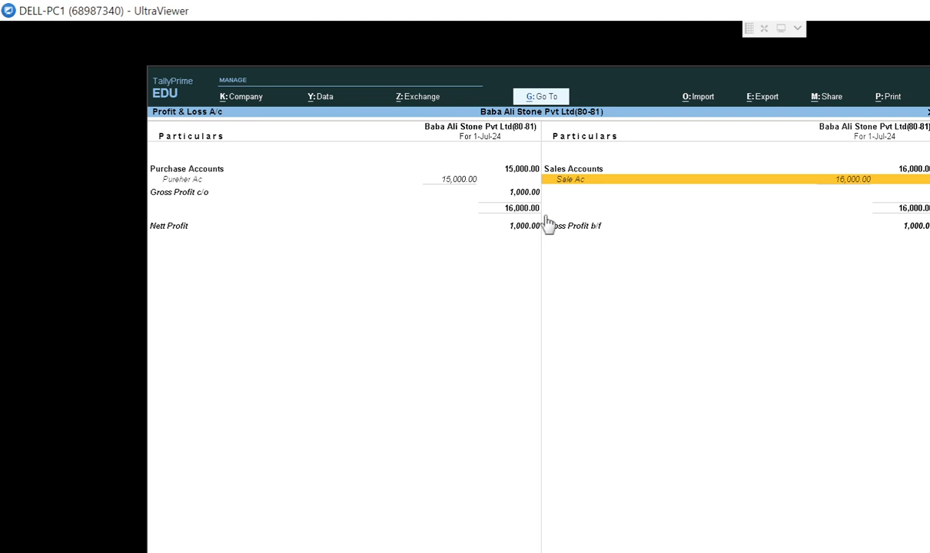
key("Return")
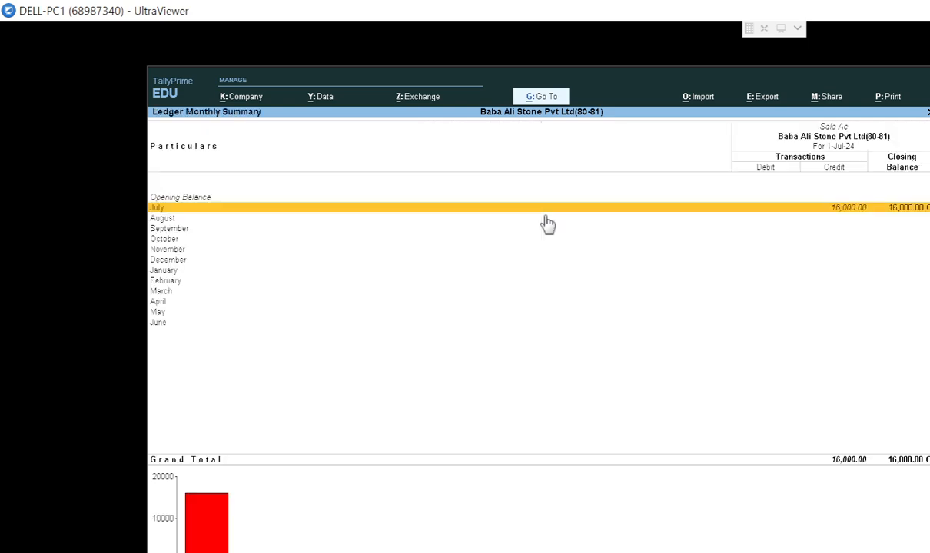
key("Return")
key("Down")
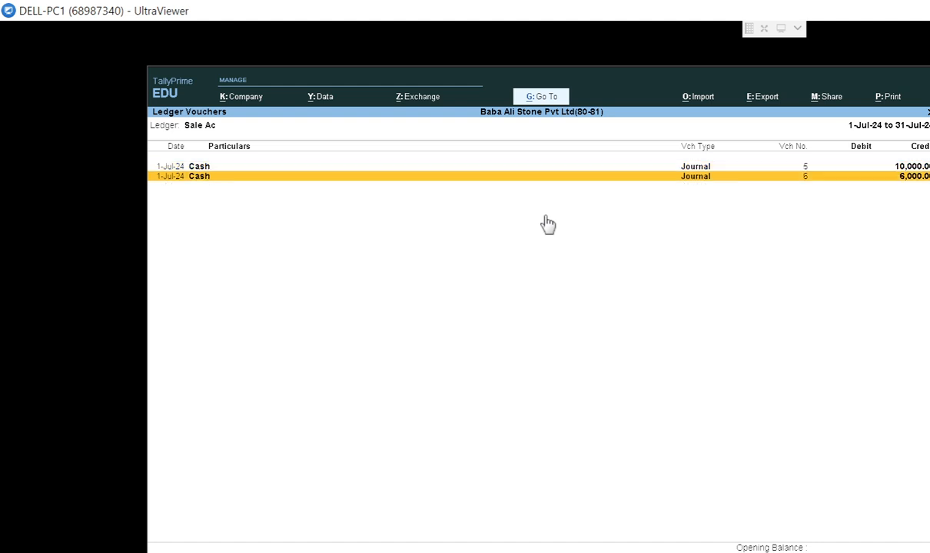
Step: Examine the two cash sale vouchers of Sale Ac and return to the Gateway of Tally
key("Up")
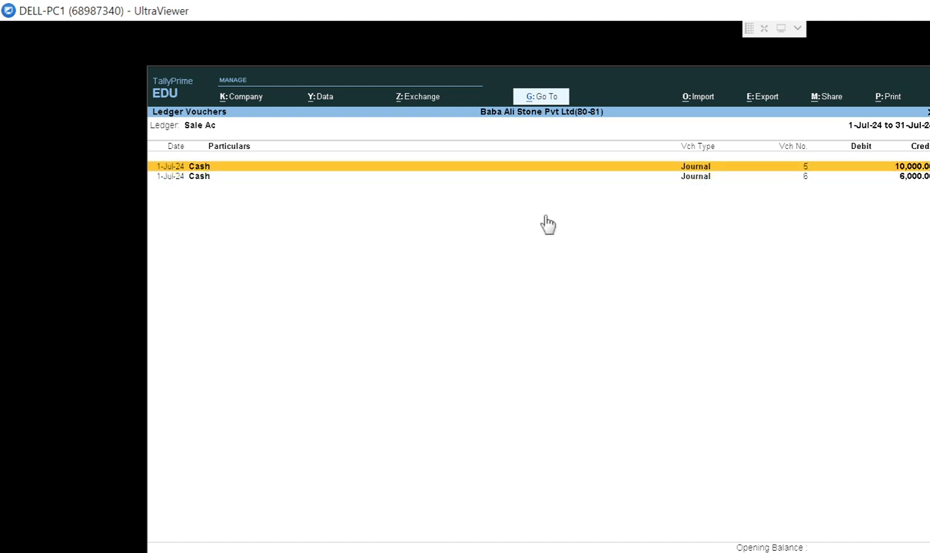
key("Down")
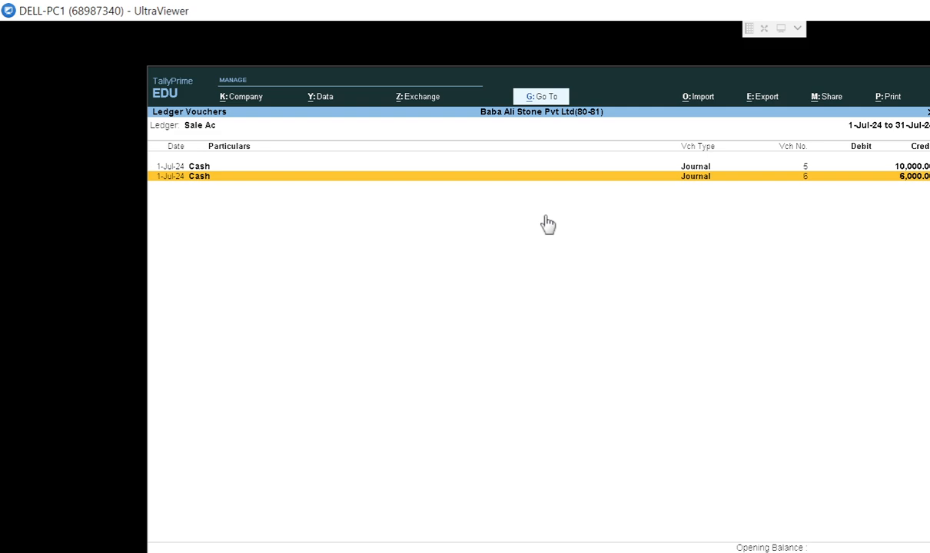
key("Up")
key("Escape")
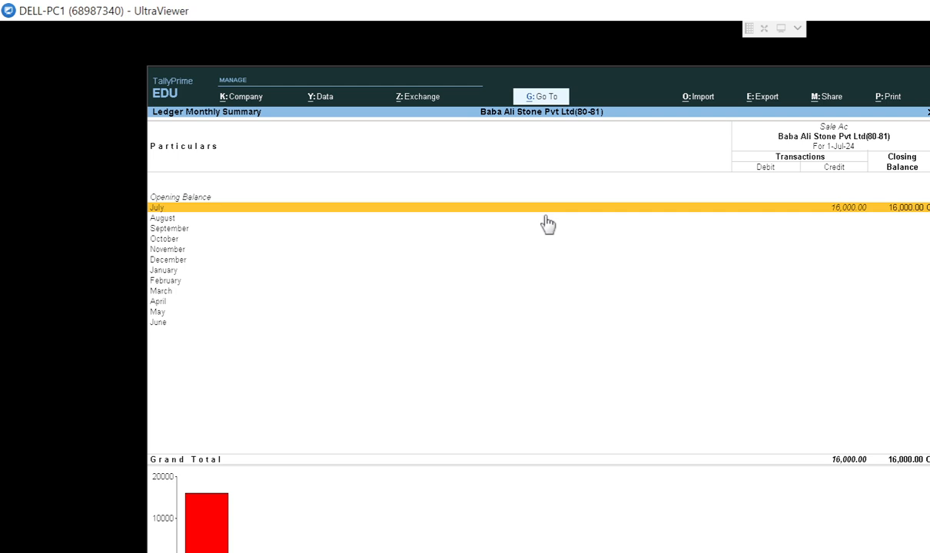
key("Escape")
key("Escape")
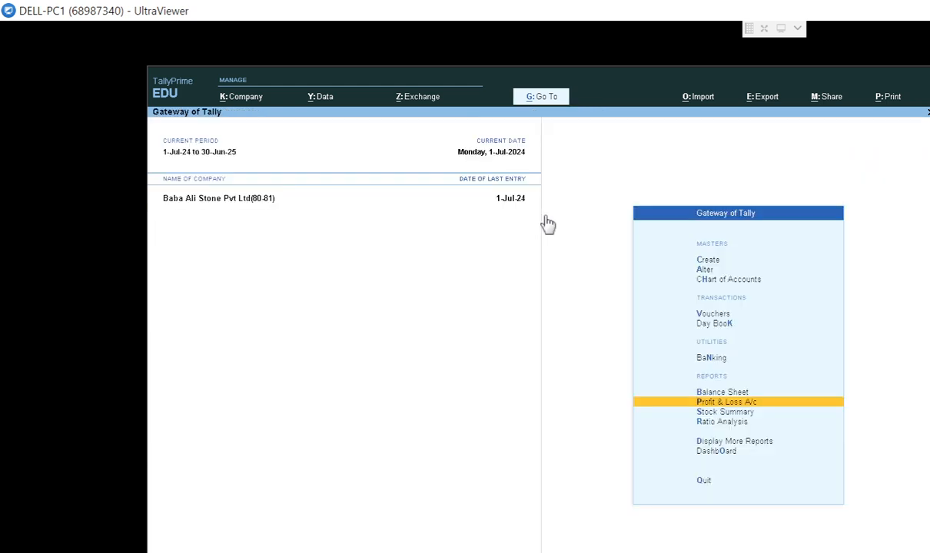
Step: Open the Account Books from Display More Reports
key("Down")
key("Down")
key("Down")
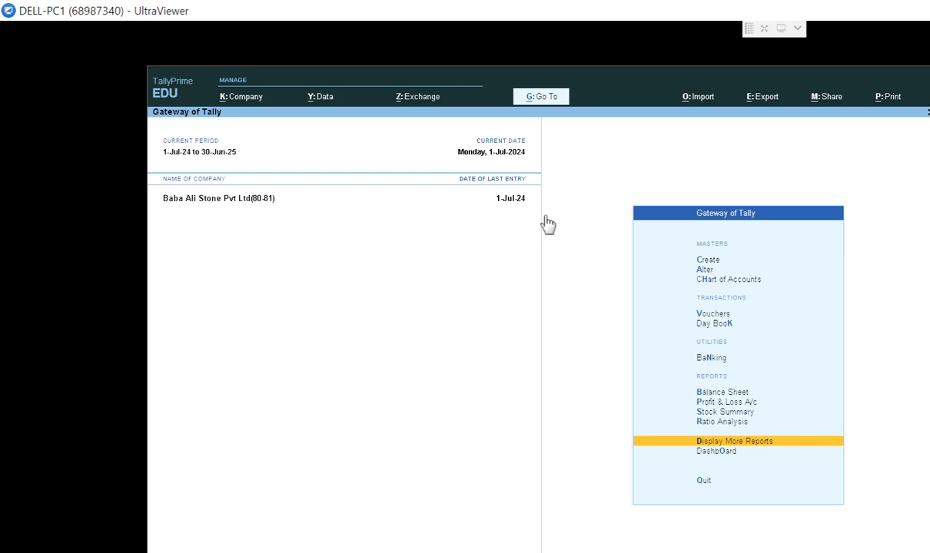
key("Return")
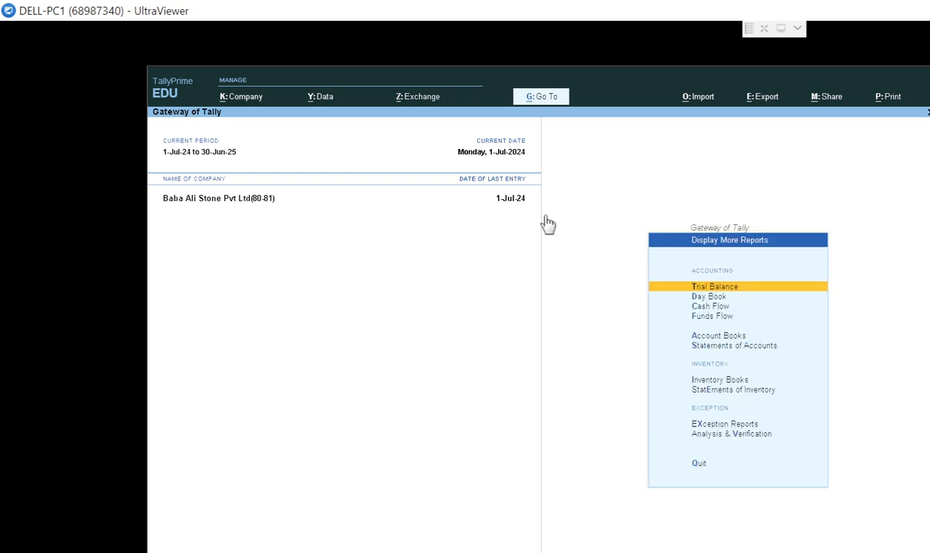
key("Down")
key("Down")
key("Down")
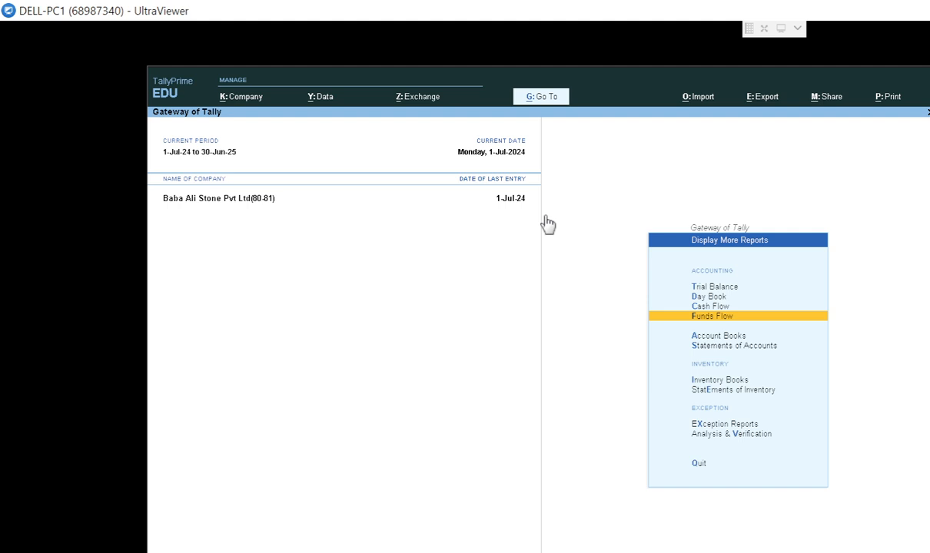
key("Down")
key("Return")
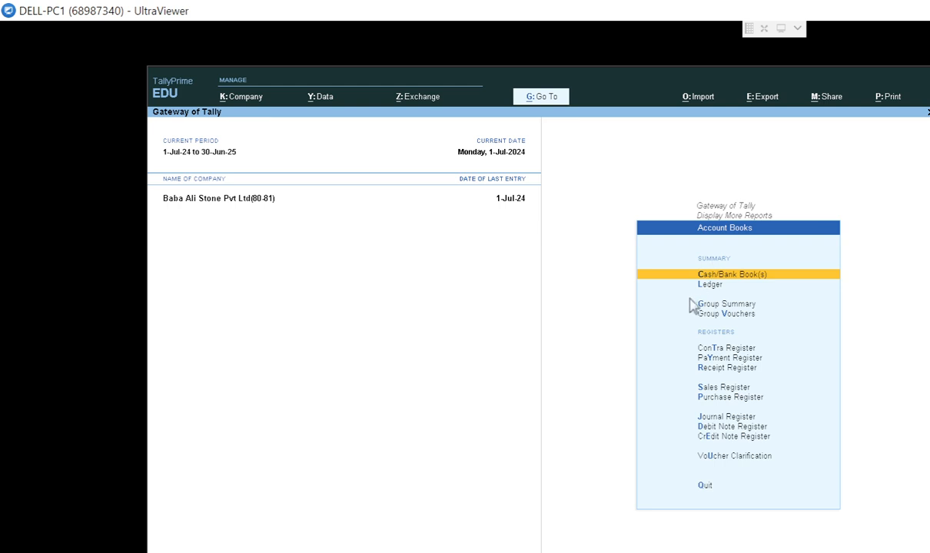
Step: View the Cash-in-Hand and Bank Accounts balances in the Cash/Bank Book(s) and return to Account Books
left_click(701, 274)
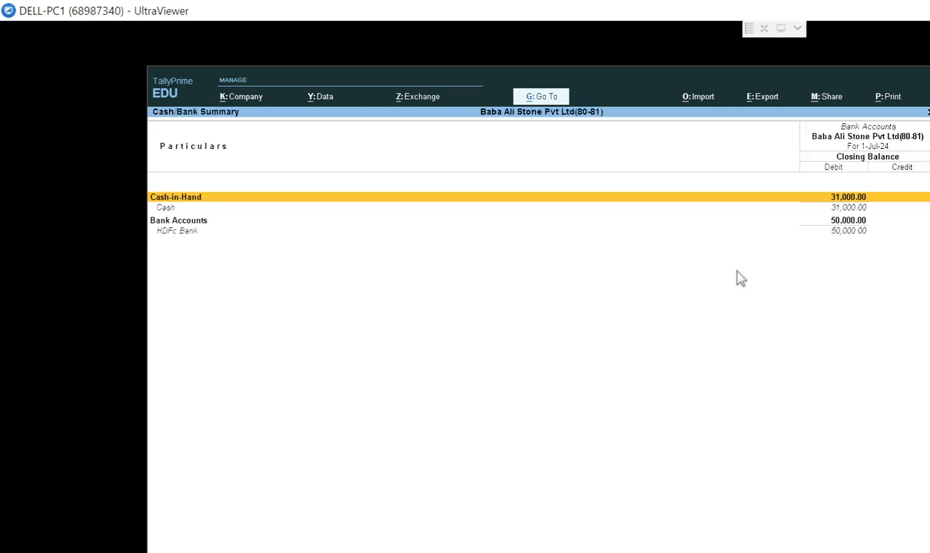
key("Down")
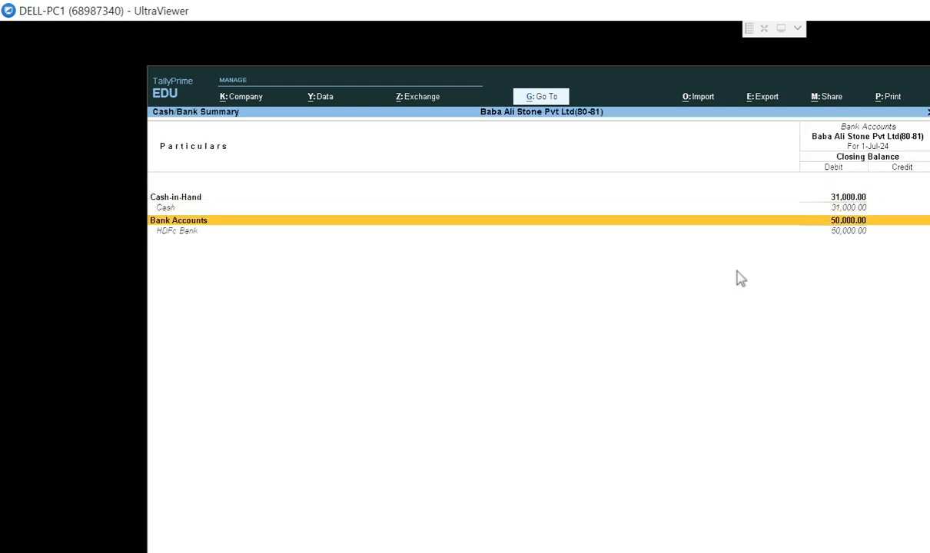
key("Up")
key("Down")
key("Escape")
Step: Open the Ledger report's ledger selection from Account Books
key("Down")
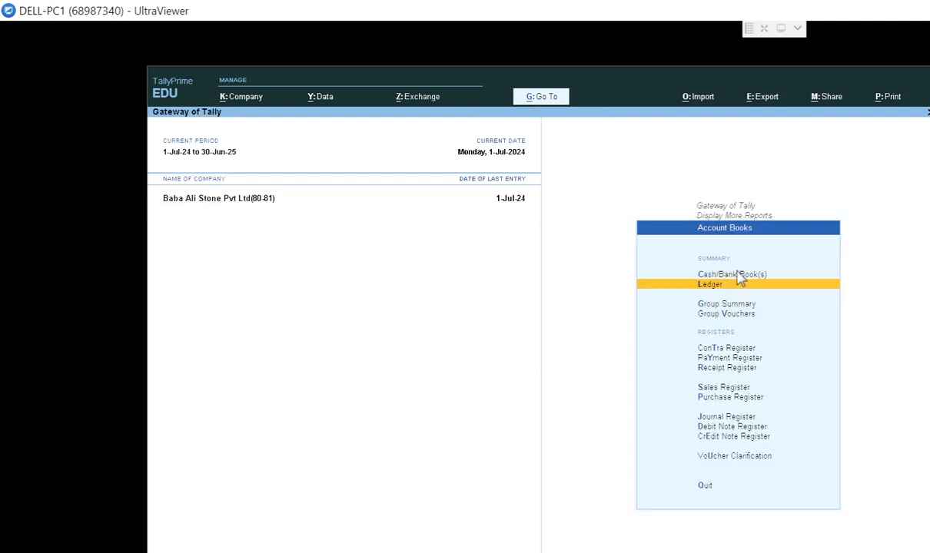
key("Down")
key("Down")
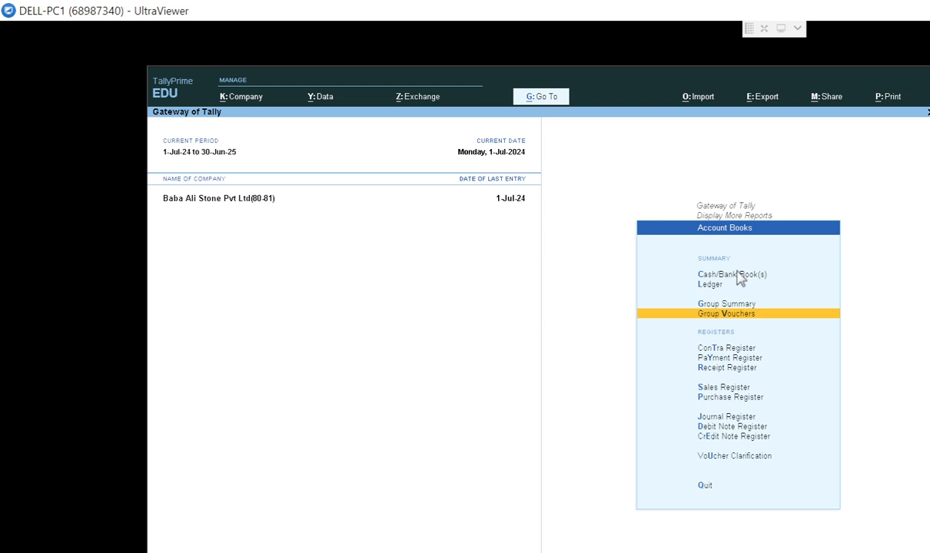
key("Up")
key("Up")
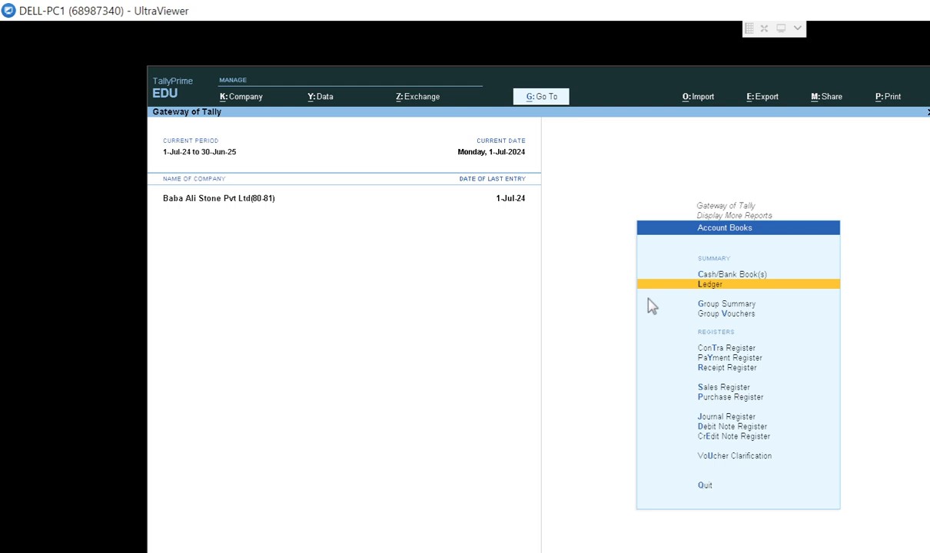
key("Return")
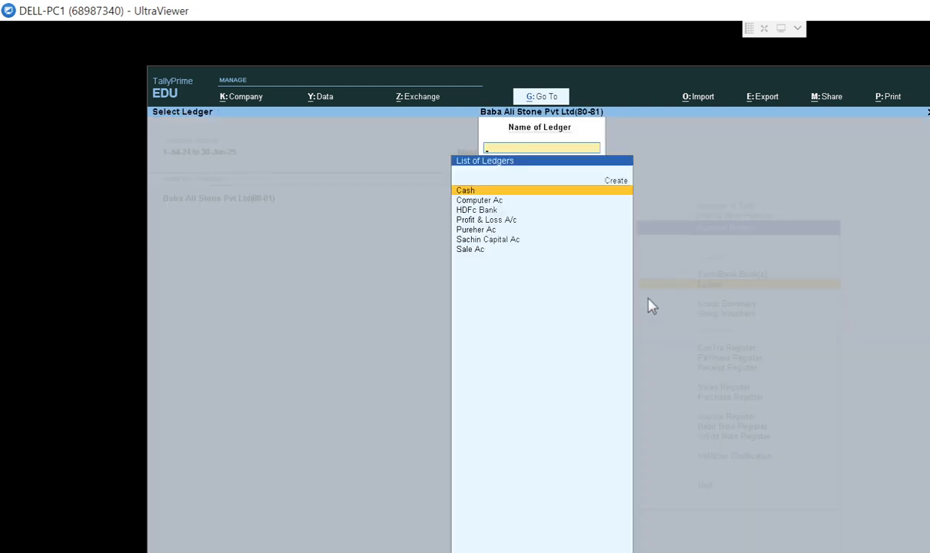
Step: View the ledger vouchers of Sale Ac and return to the ledger selection
key("Down")
key("Down")
key("Down")
key("Down")
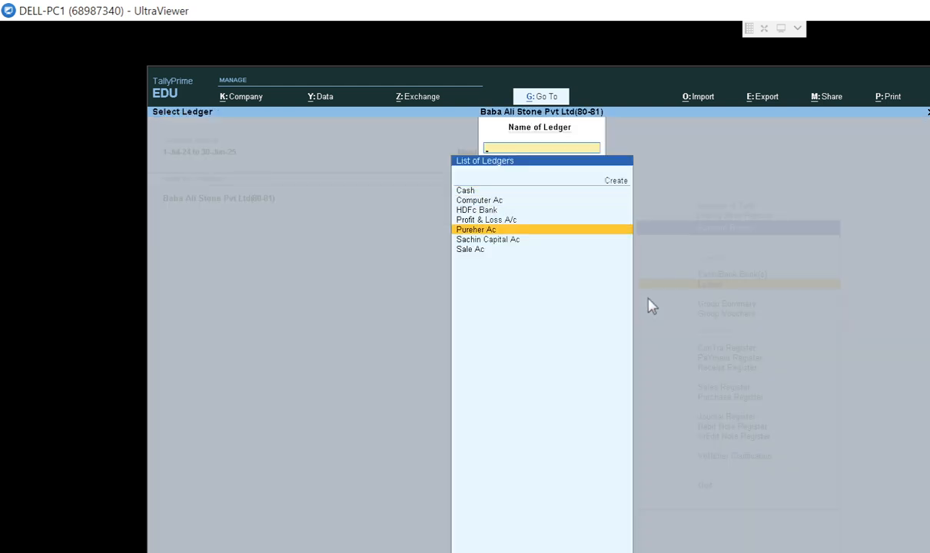
key("Down")
key("Down")
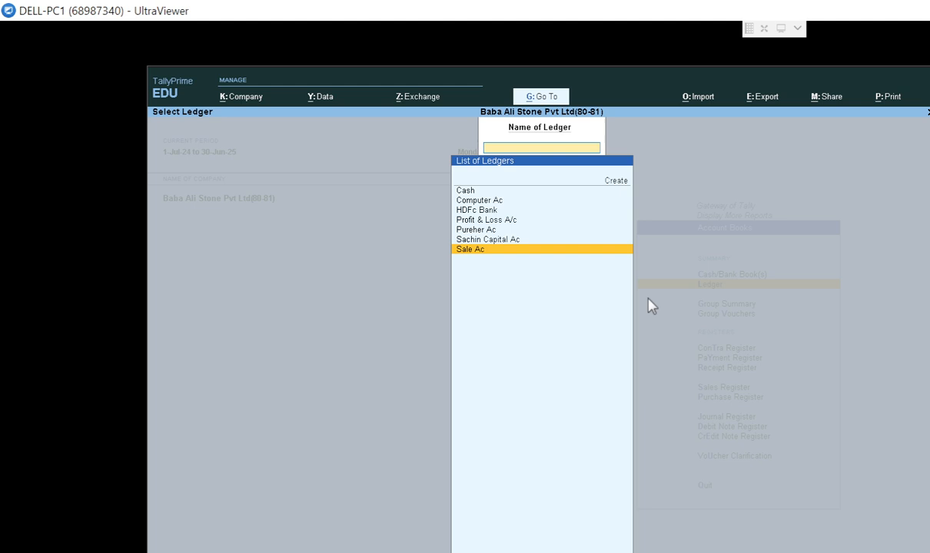
left_click(493, 248)
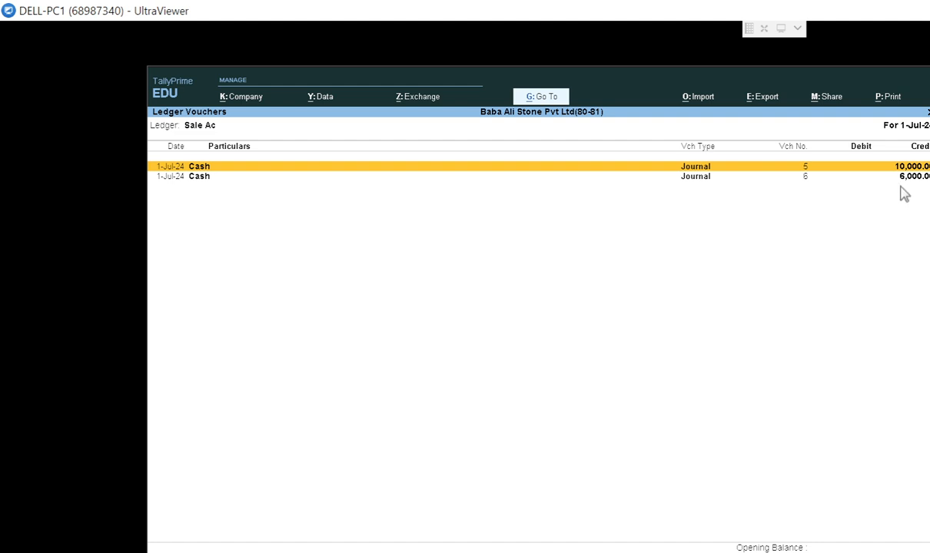
key("Escape")
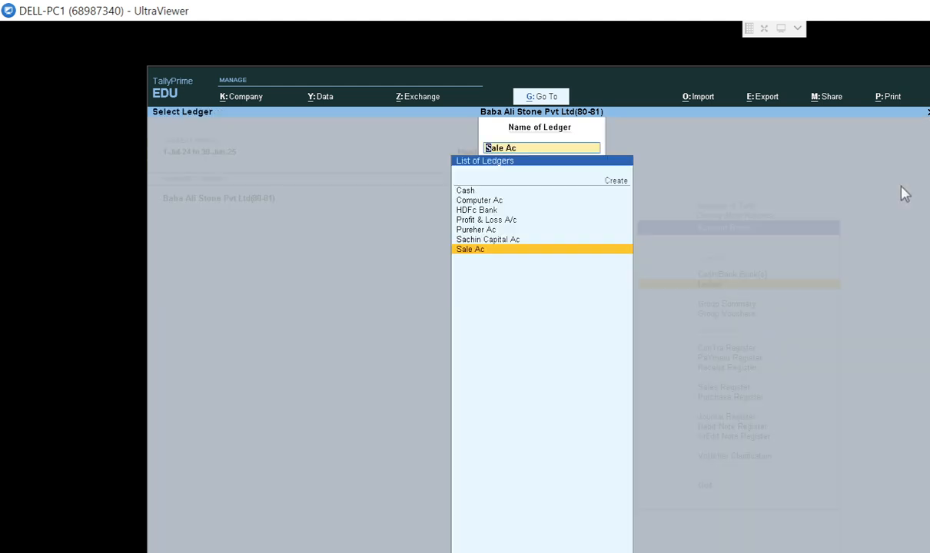
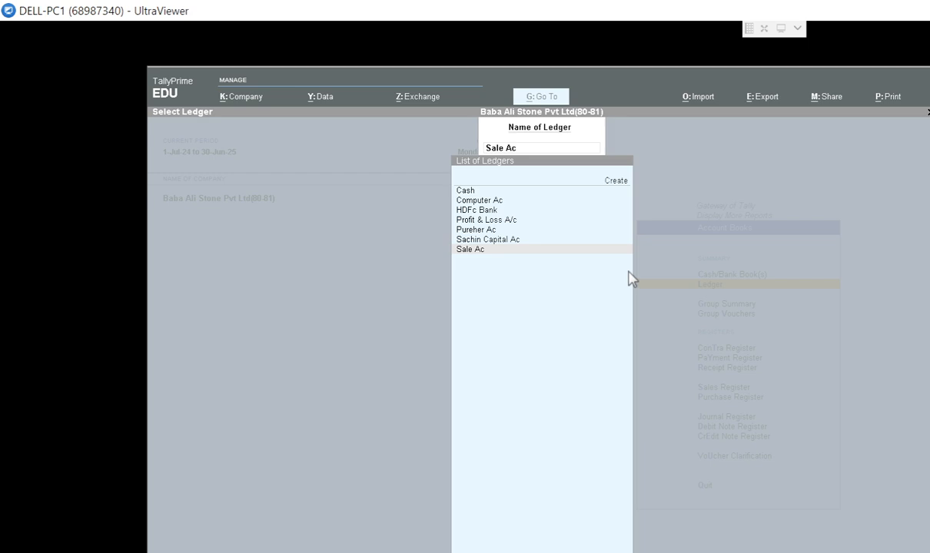
Step: Look through the List of Ledgers to review which accounts already exist
left_click(628, 486)
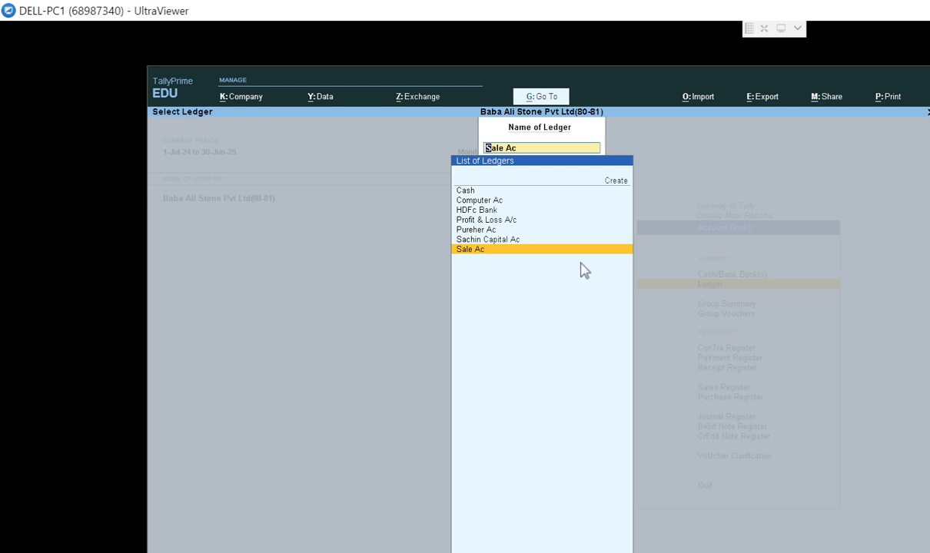
key("Up")
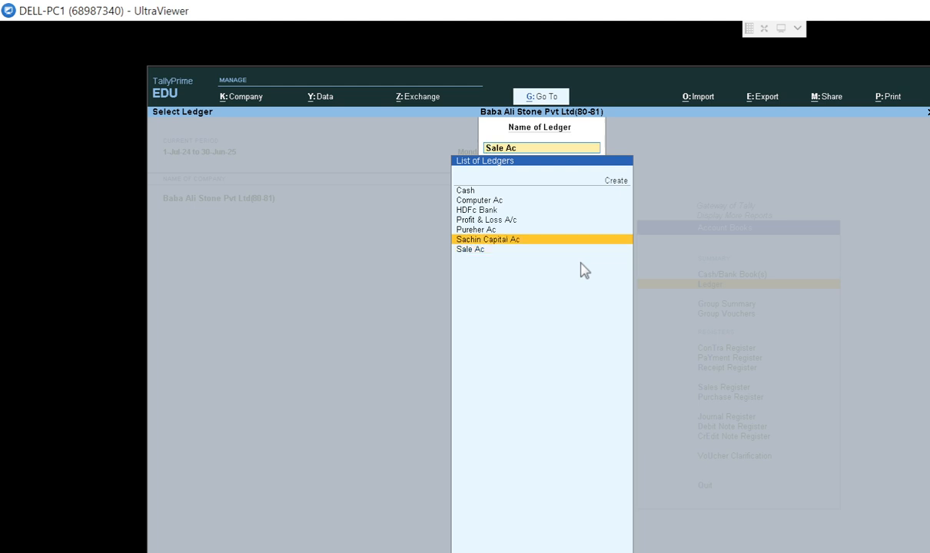
key("Up")
key("Up")
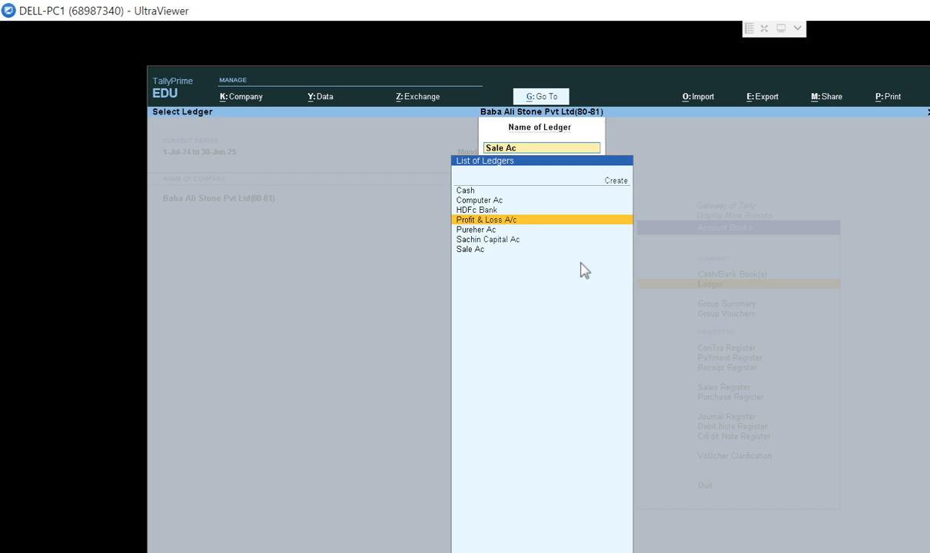
key("Up")
key("Down")
key("Down")
key("Down")
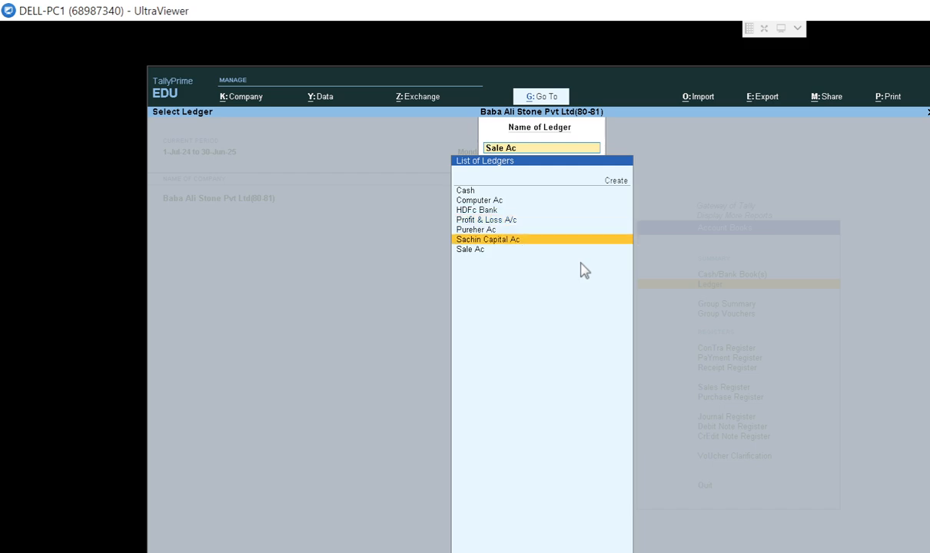
key("Down")
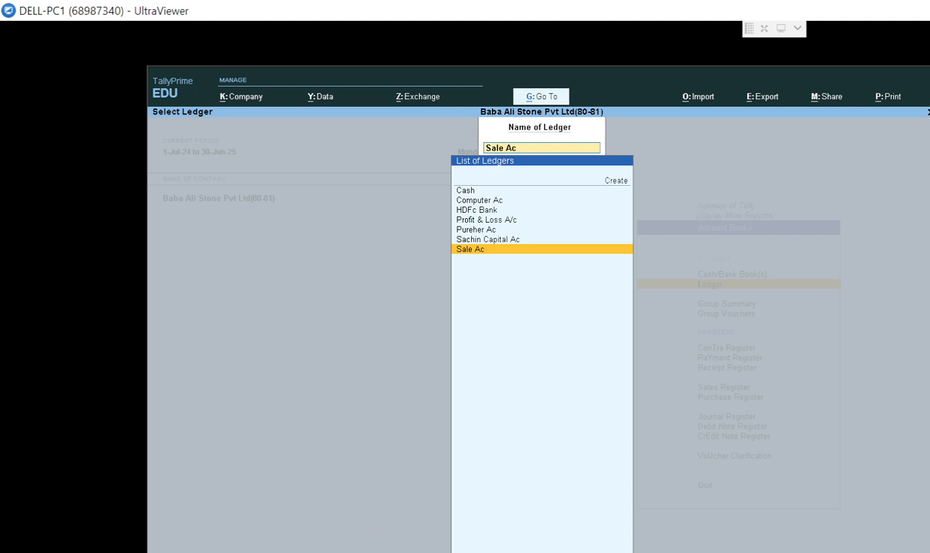
Step: Switch to the Excel workbook, read transaction 7 about the furniture purchase by cheque, and switch back to TallyPrime
key("alt+Tab")
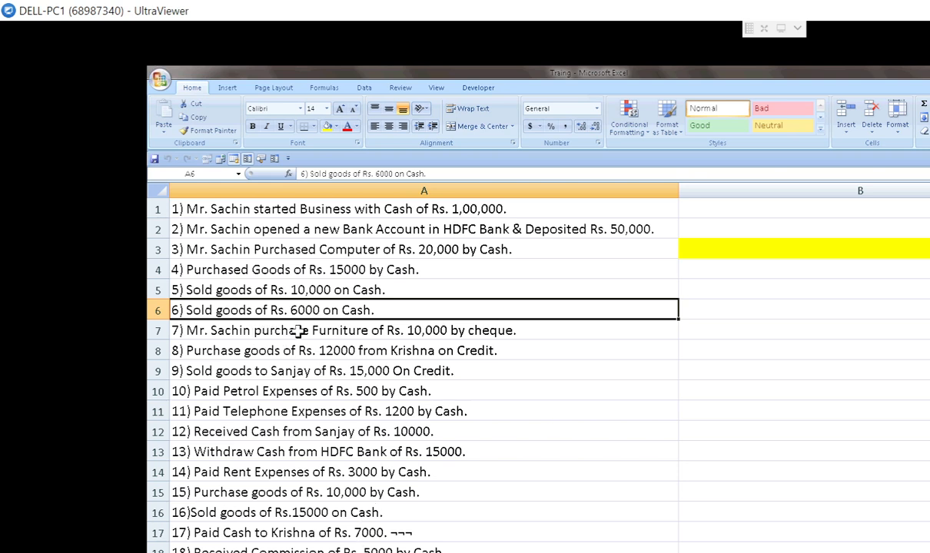
left_click(431, 329)
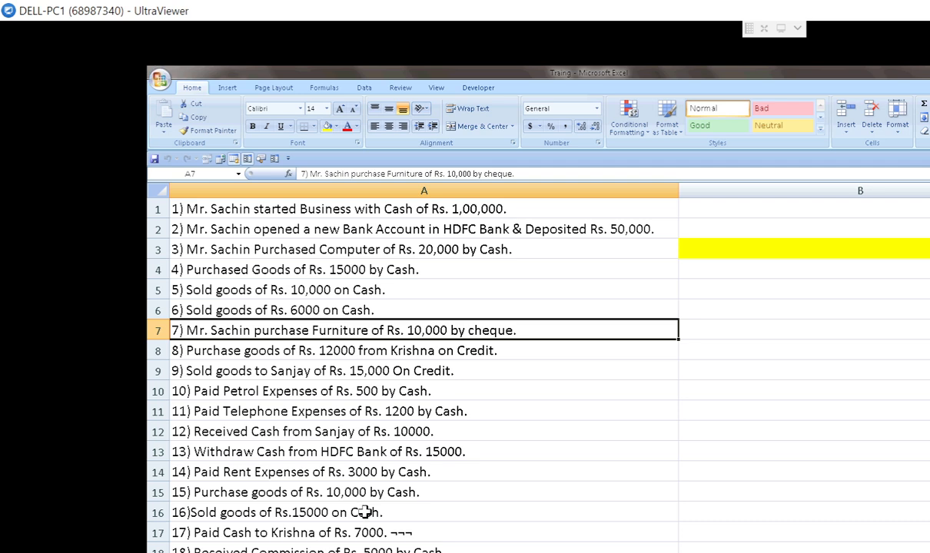
left_click(274, 552)
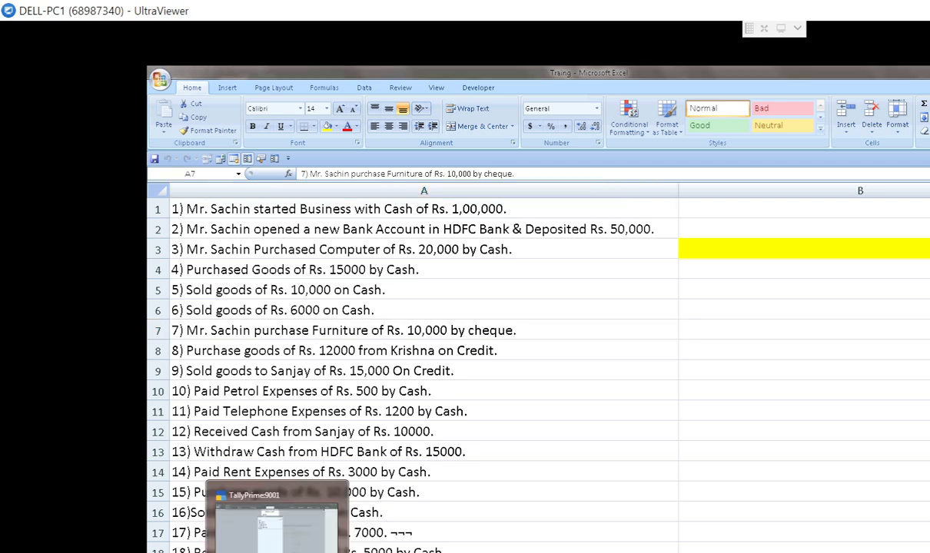
Step: Start a new ledger from the List of Ledgers and name it Furniture Ac
key("Up")
key("Up")
key("Up")
key("Up")
key("Up")
key("Up")
key("Up")
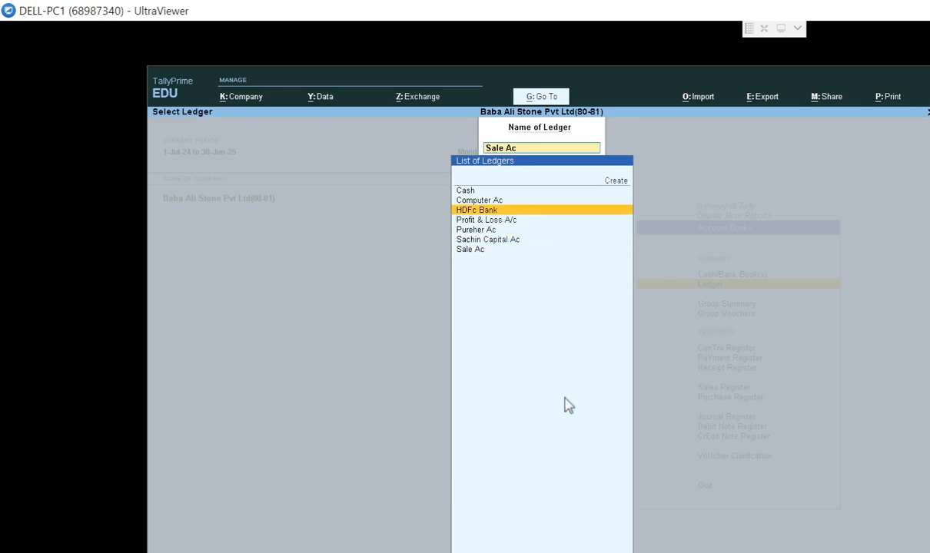
key("Return")
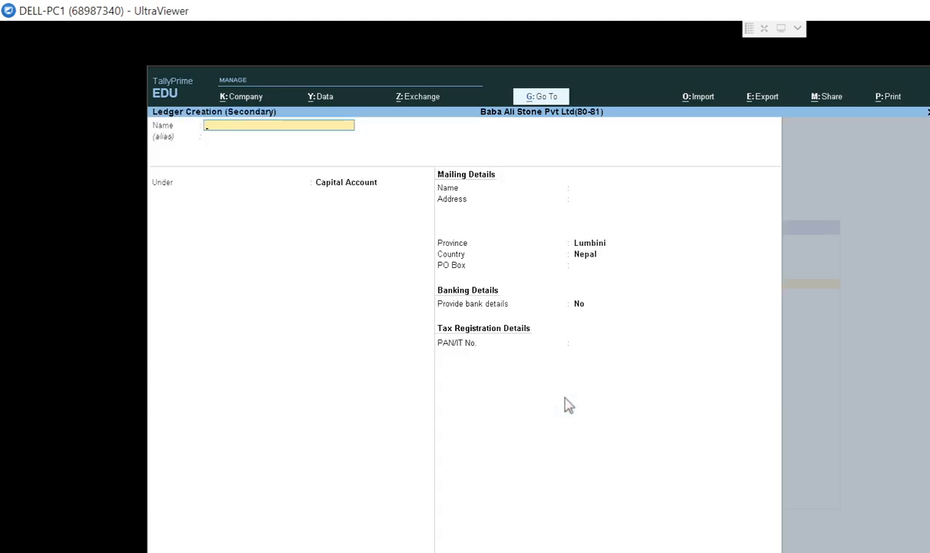
type("Furniture ac")
key("Return")
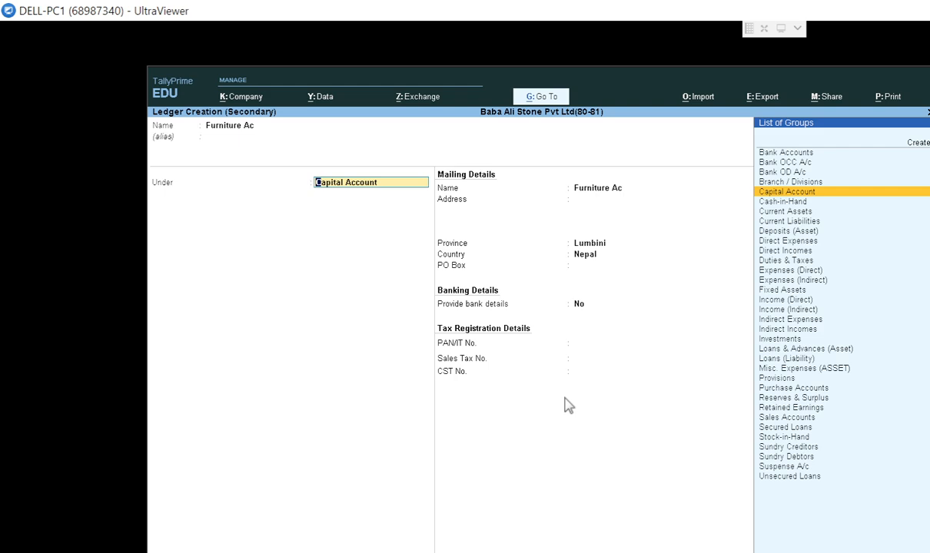
Step: Place the Furniture Ac ledger under Fixed Assets and save it
type("Fi")
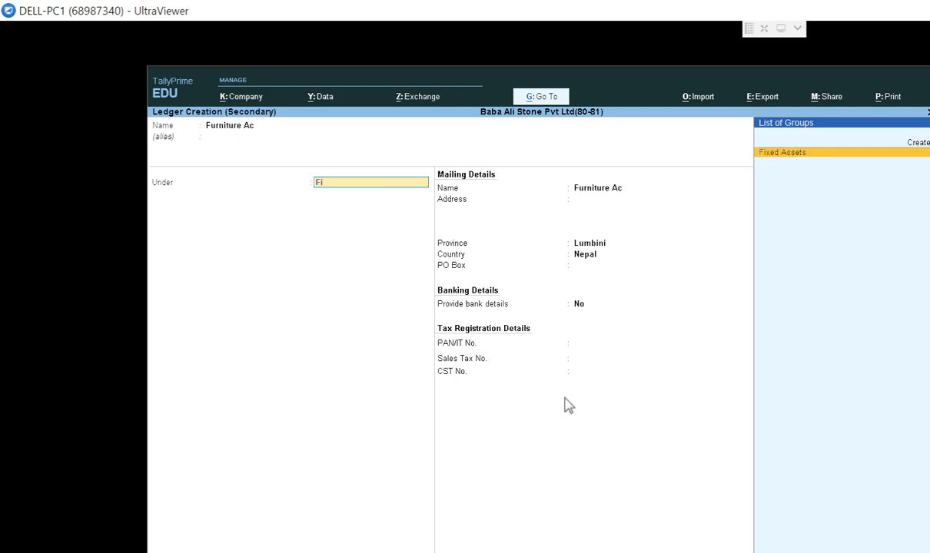
key("Return")
key("Return")
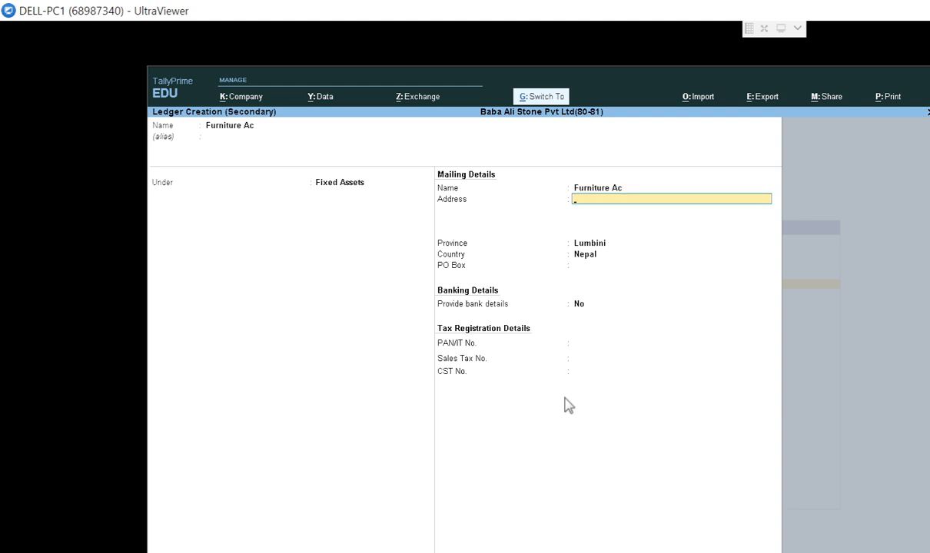
key("ctrl+a")
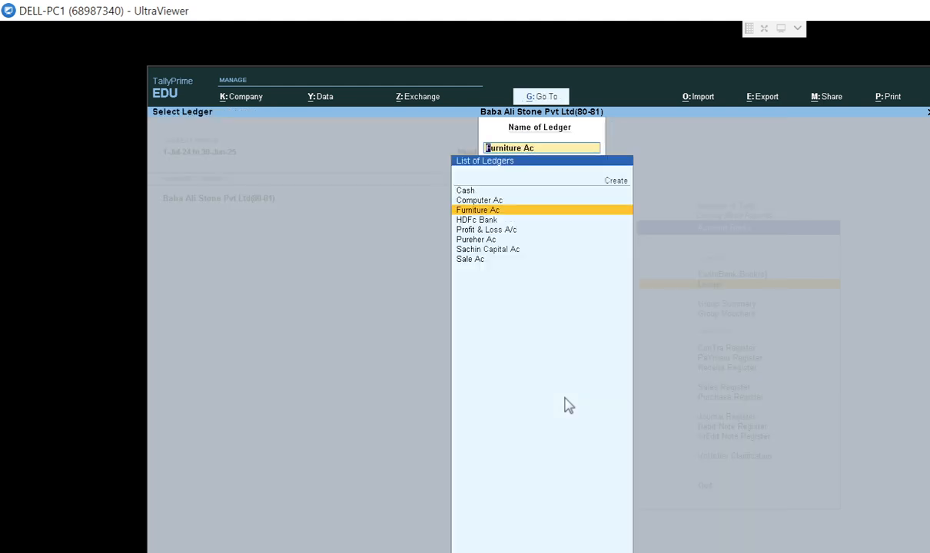
Step: Leave the ledger selection and Account Books and return to the Gateway of Tally
key("Down")
key("Down")
key("Down")
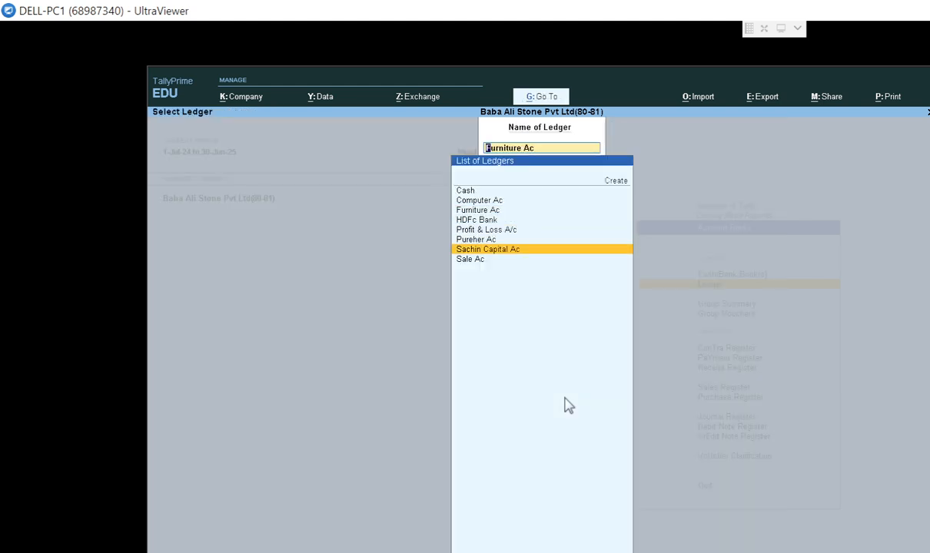
key("BackSpace")
key("Escape")
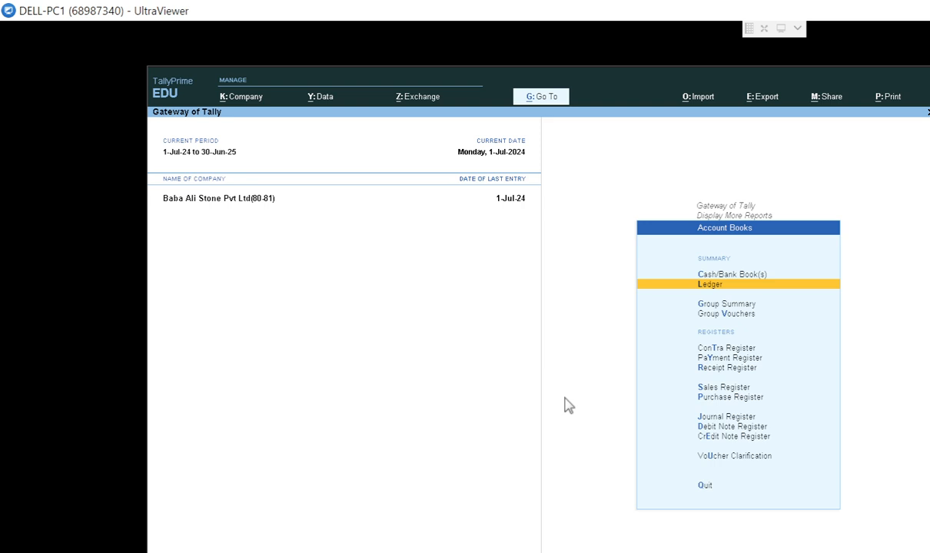
key("Down")
key("Down")
key("Escape")
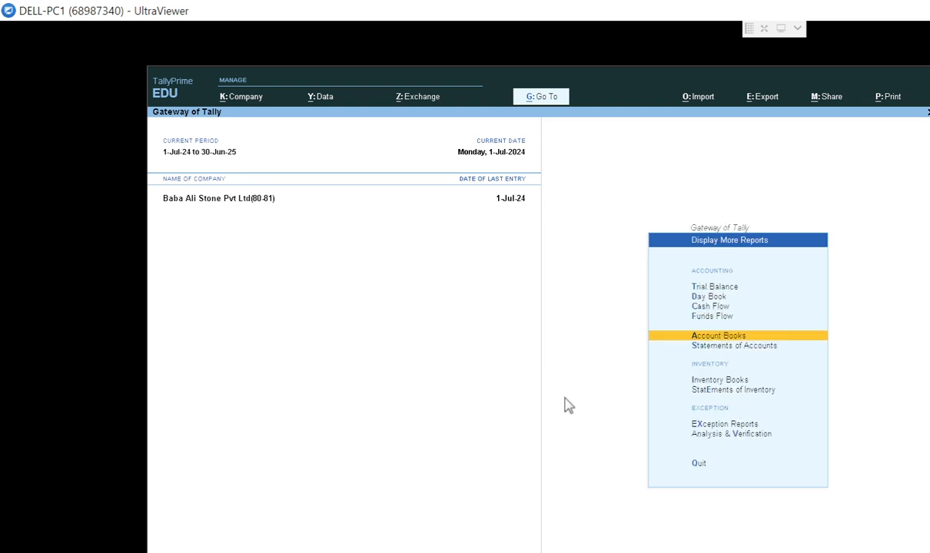
key("Escape")
Step: Open voucher entry and debit Furniture Ac with 10,000 in the journal voucher
key("Down")
key("Down")
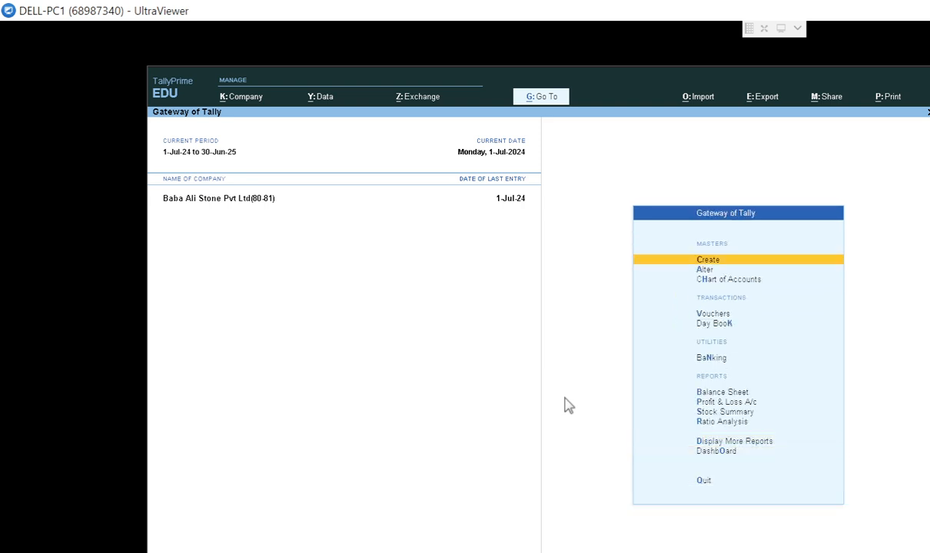
key("Down")
key("Down")
key("Down")
key("Return")
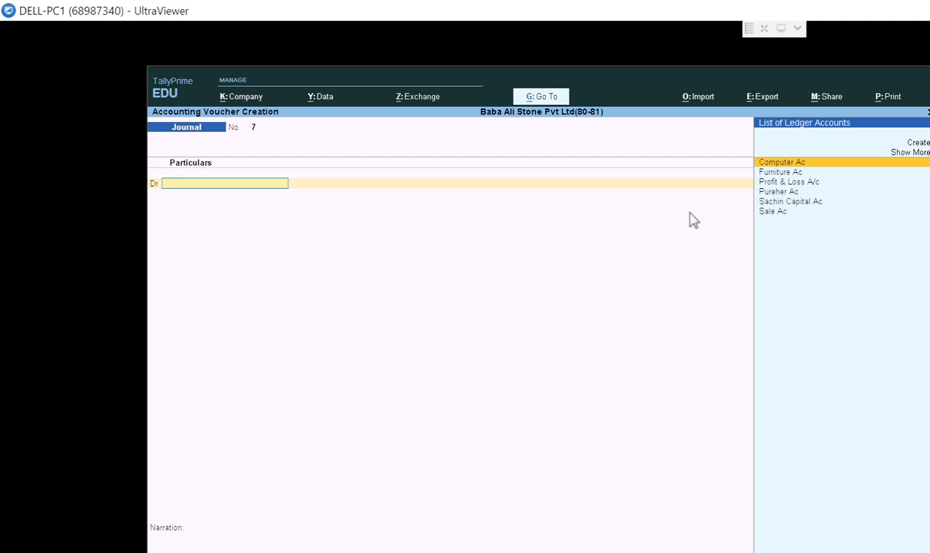
key("Down")
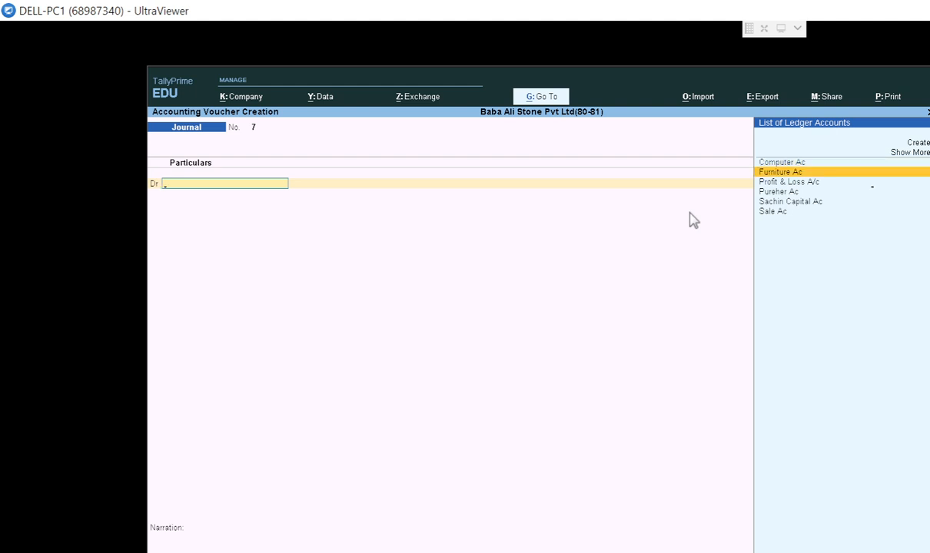
key("Return")
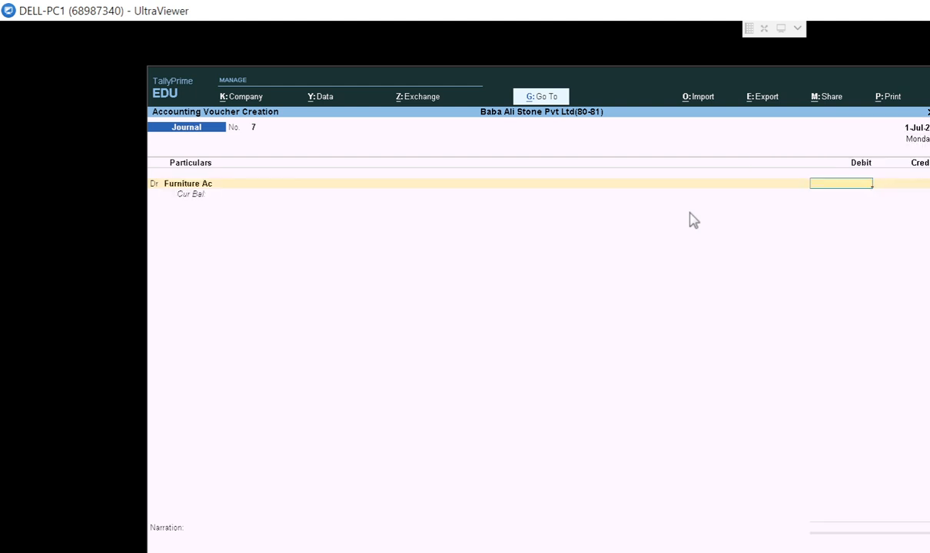
type("10000")
key("Return")
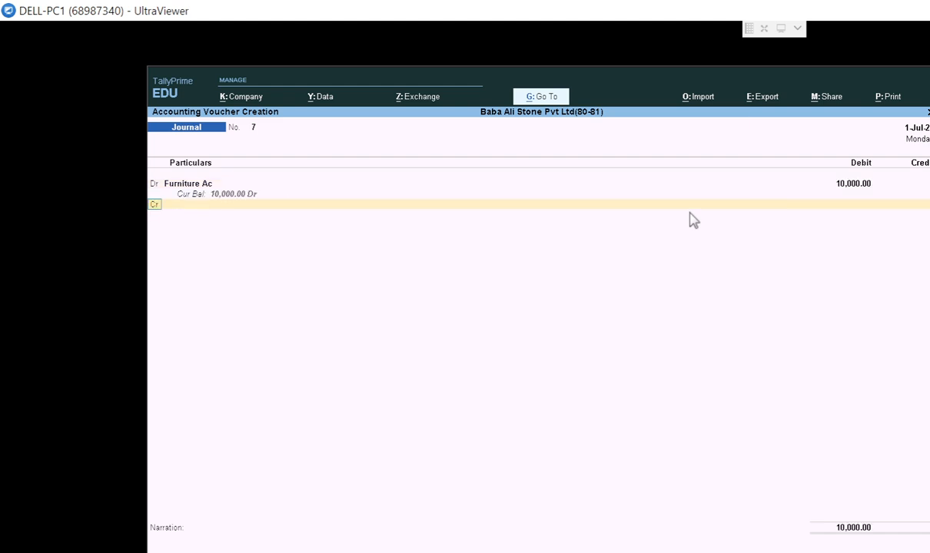
Step: Expand the ledger list on the journal voucher's credit line to include the cash and bank accounts
key("Return")
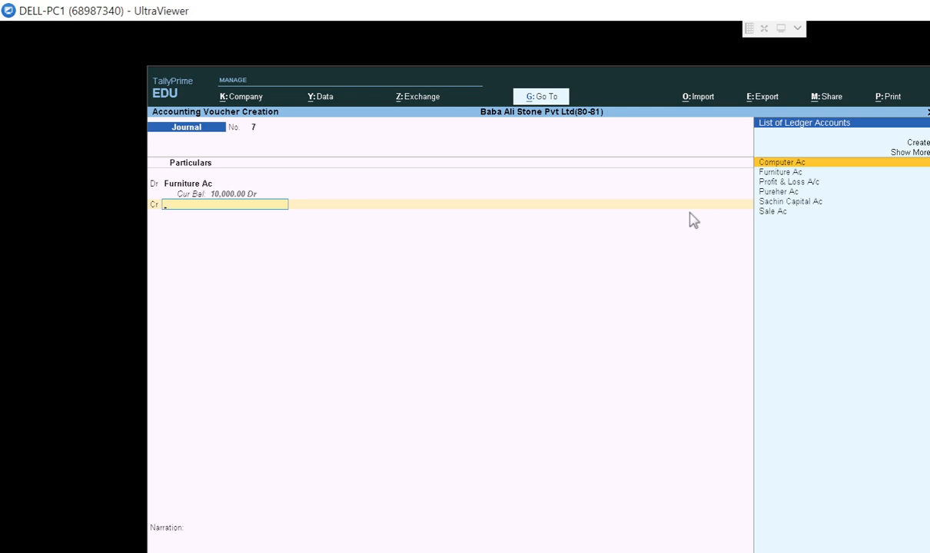
key("Down")
key("Down")
key("Down")
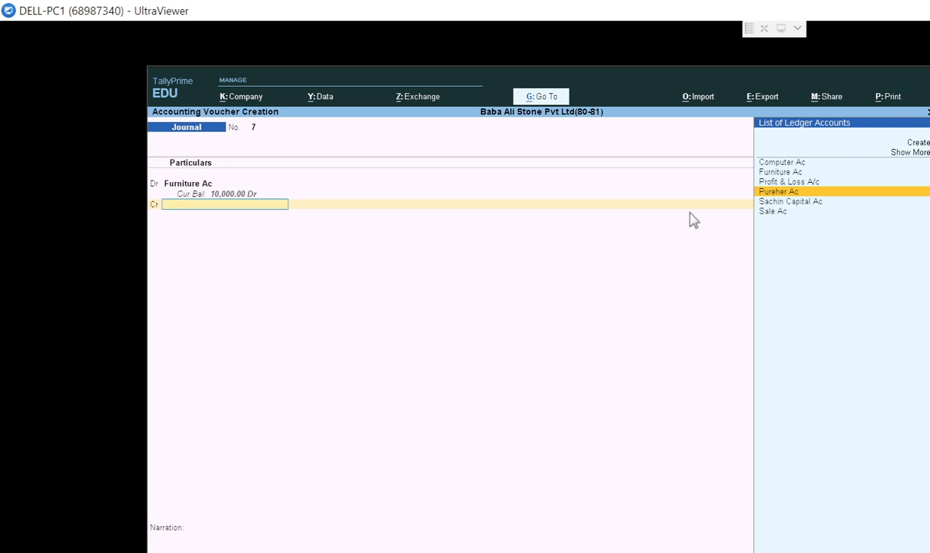
key("Up")
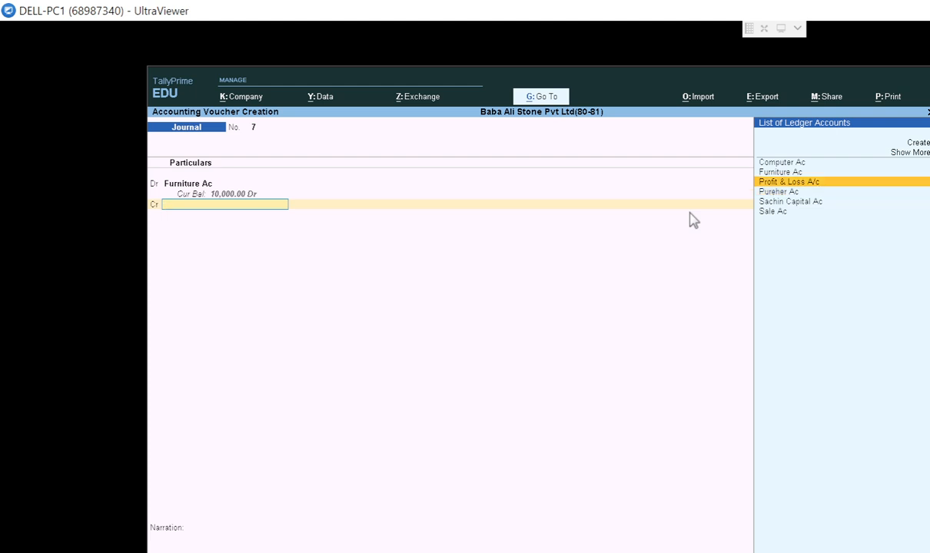
key("Up")
key("Up")
key("Up")
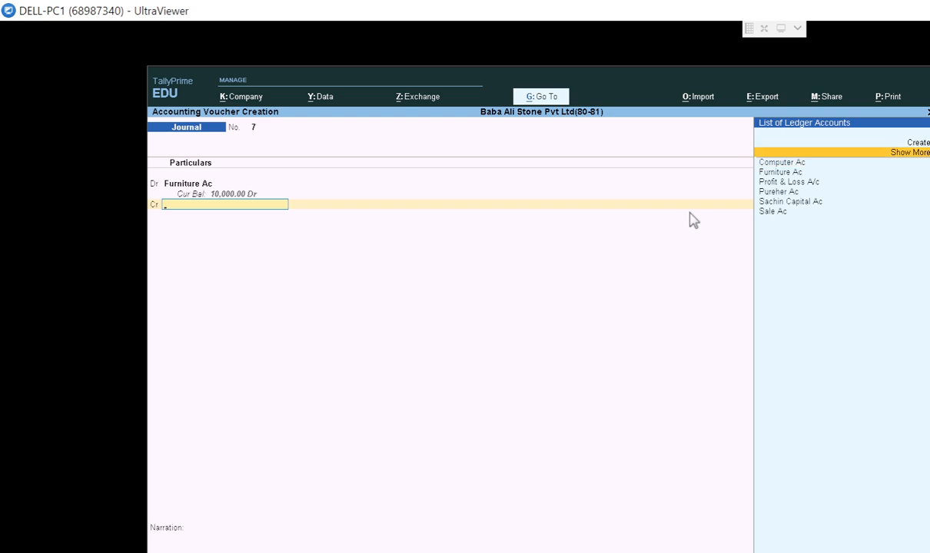
key("Return")
Step: Credit HDFc Bank with 10,000 in the furniture purchase voucher
key("Down")
key("Down")
key("Down")
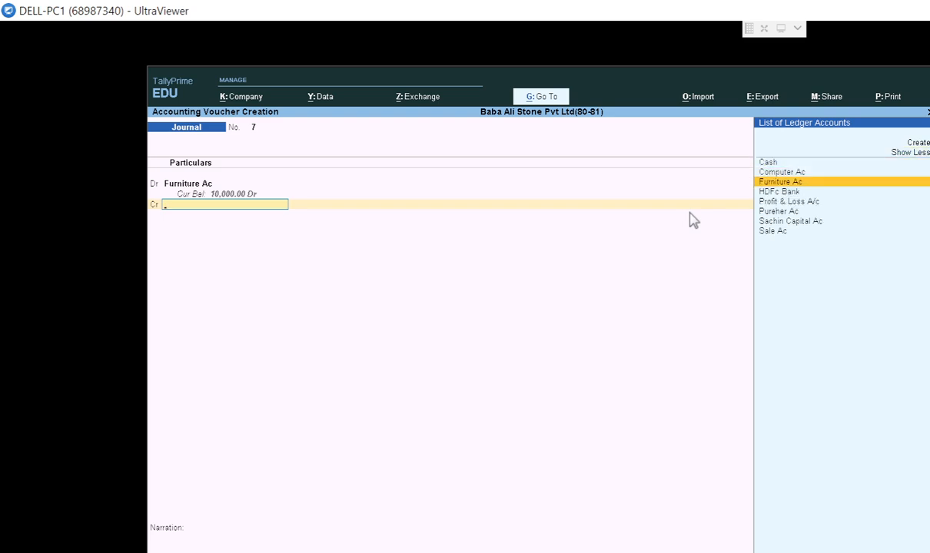
key("Down")
key("Down")
key("Down")
key("Up")
key("Up")
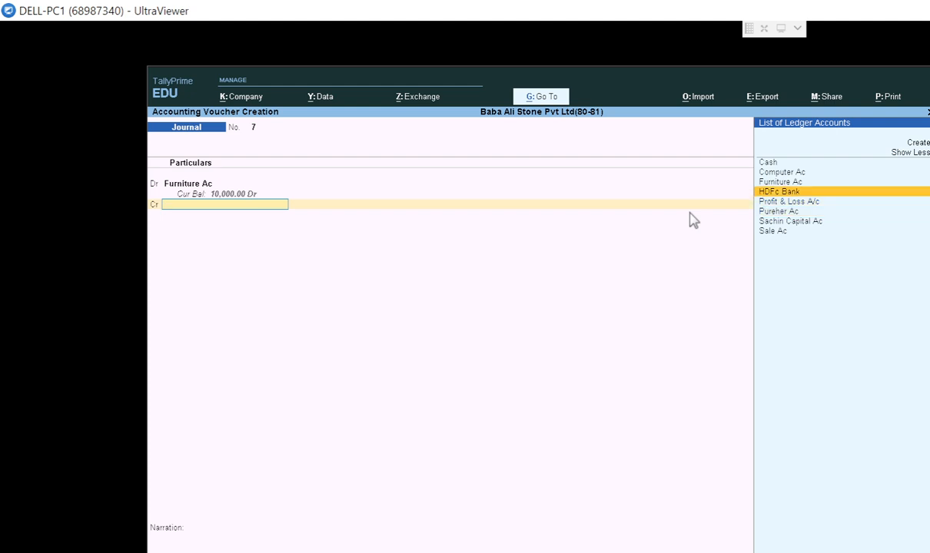
key("Return")
key("Return")
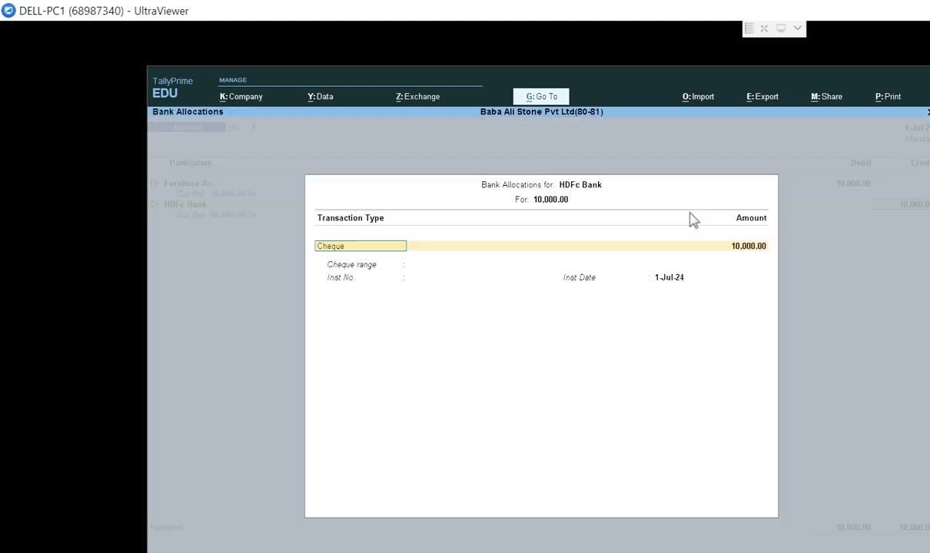
Step: Allocate the bank amount as Cheque with cheque range Not Applicable and no instrument number, and save the journal voucher
key("Return")
key("Return")
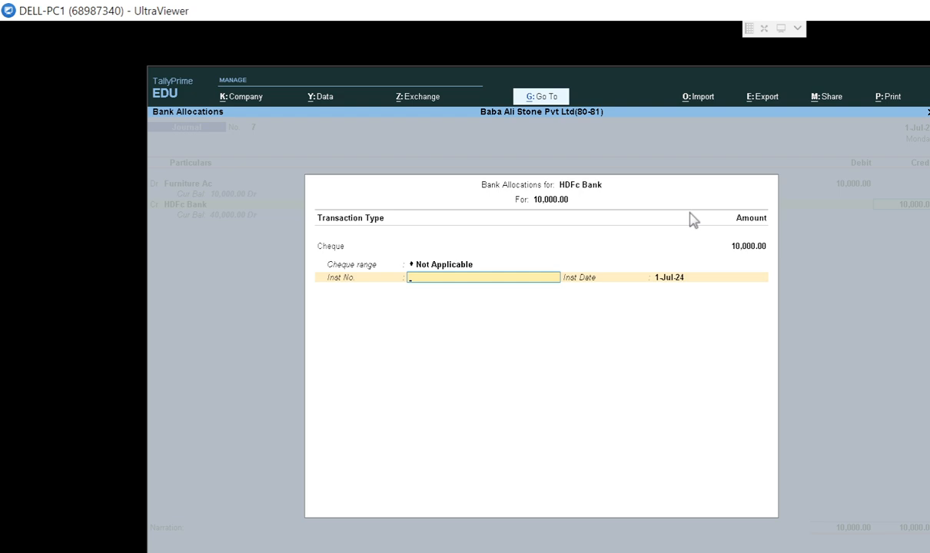
key("Return")
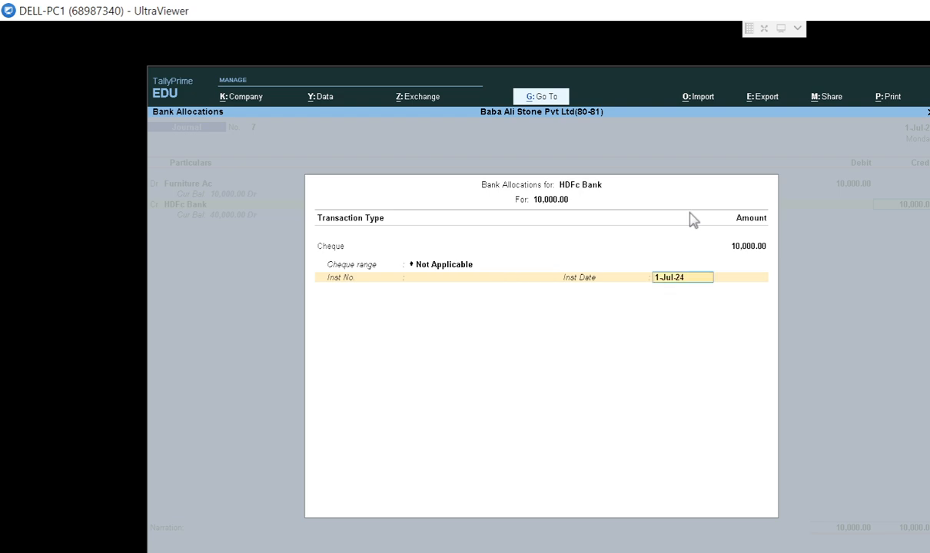
key("Return")
key("Return")
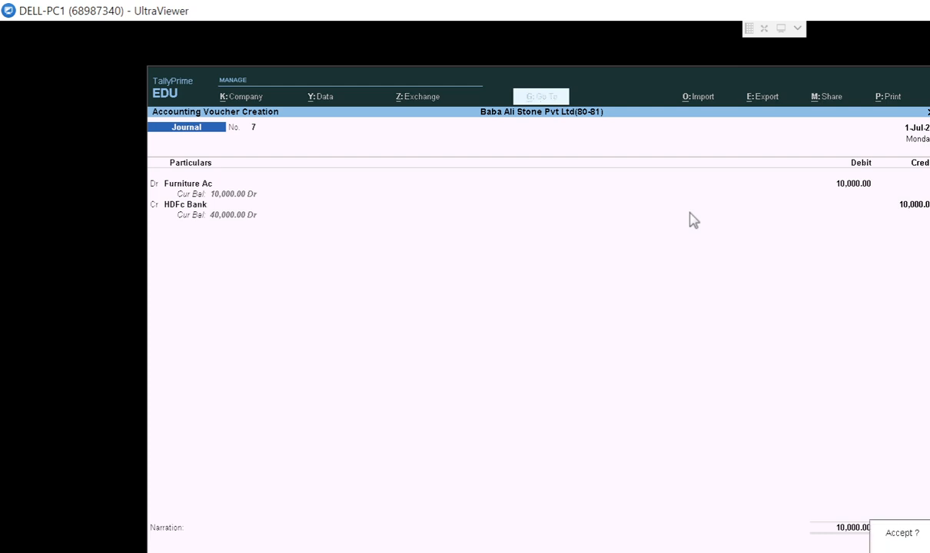
key("Return")
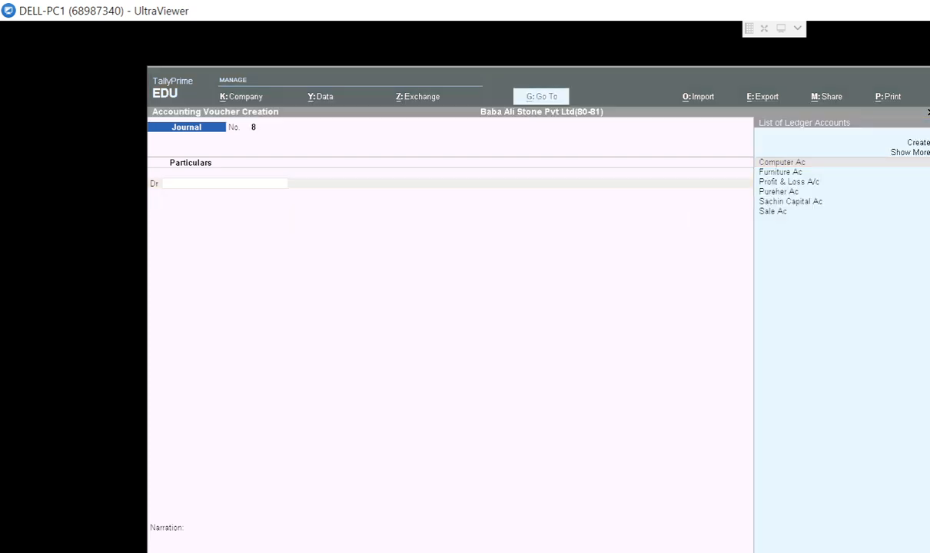
Step: Switch to the Excel workbook, read transaction 8 about goods purchased on credit, and switch back to TallyPrime
key("alt+Tab")
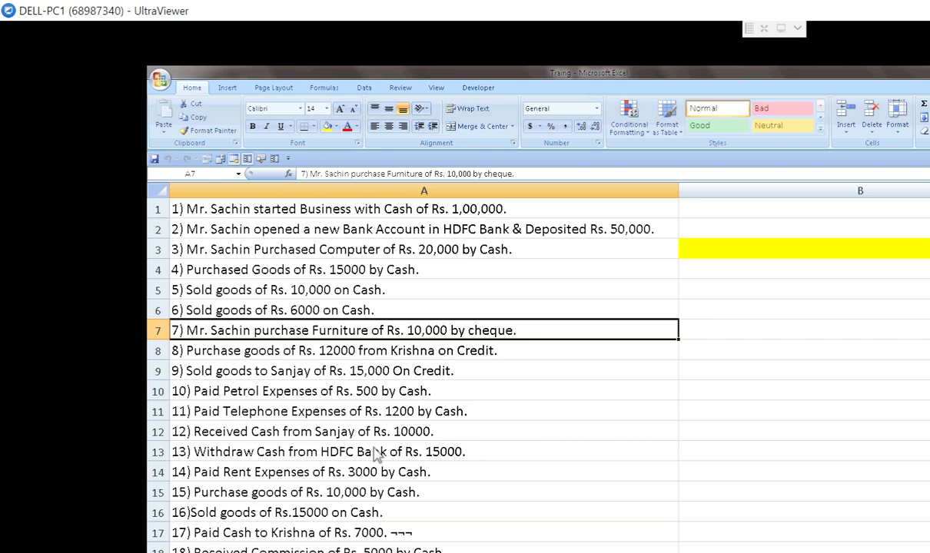
left_click(291, 353)
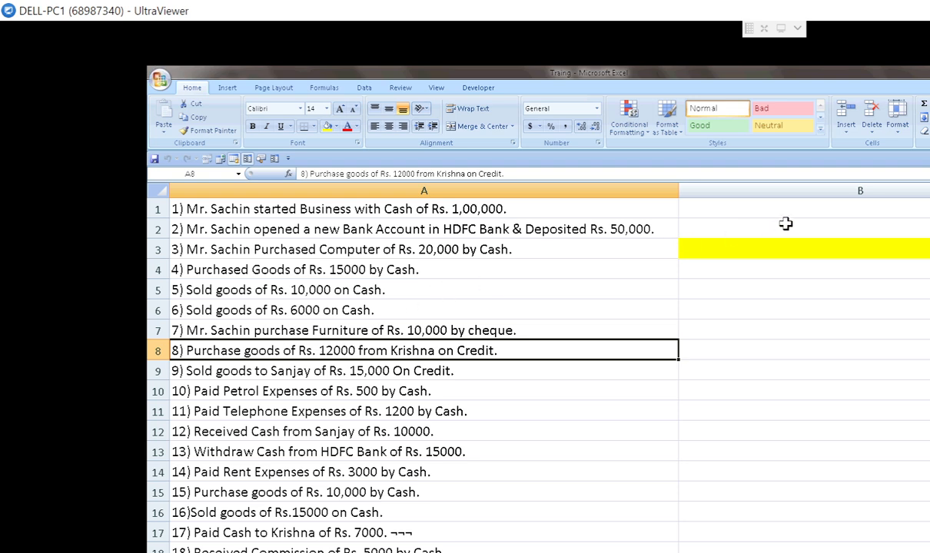
key("alt+Tab")
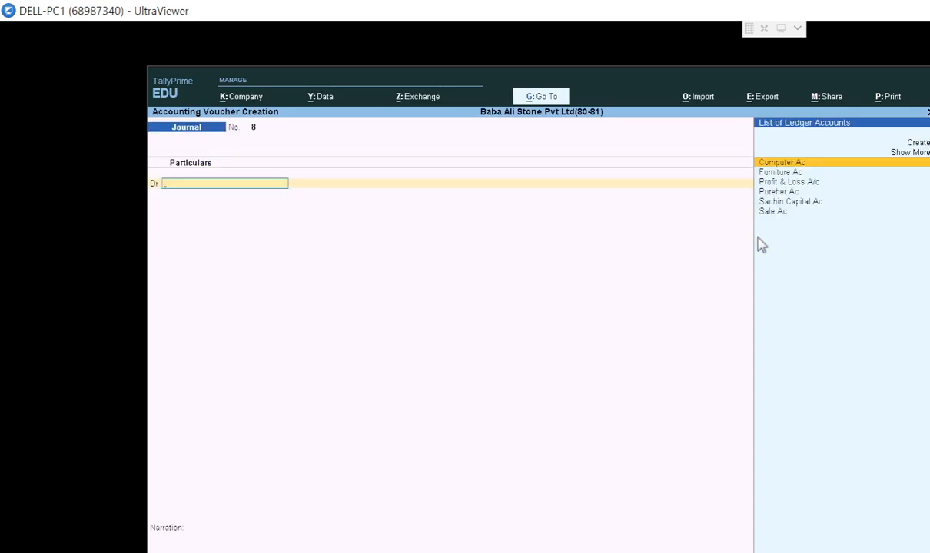
Step: Debit Pureher Ac with 12,000 in the new journal voucher, leaving its inventory allocations empty
key("Down")
key("Down")
key("Down")
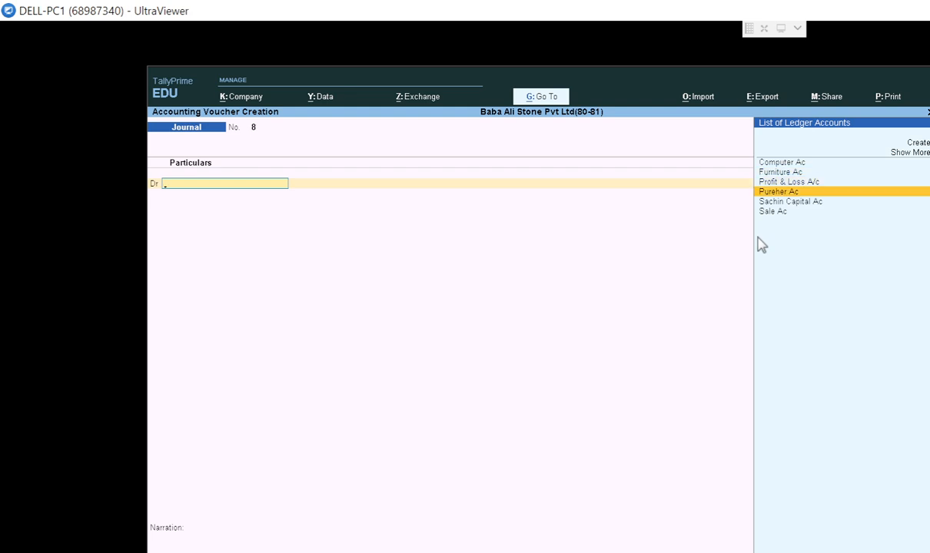
key("Return")
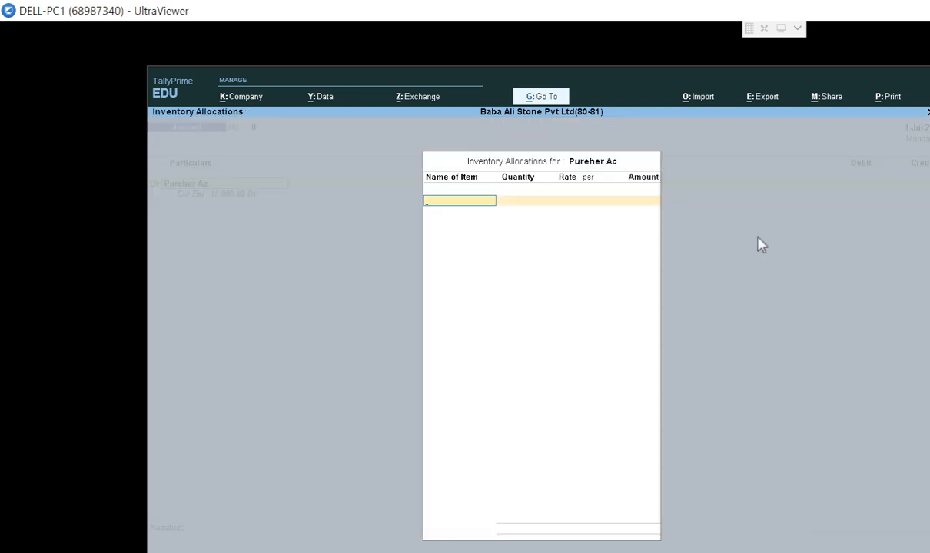
key("Escape")
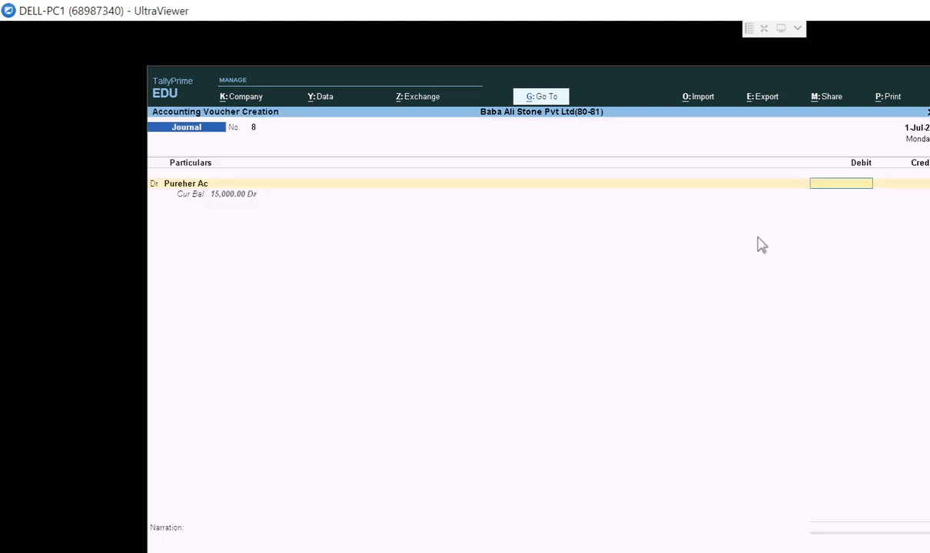
type("12,")
type("00")
type("0")
key("Return")
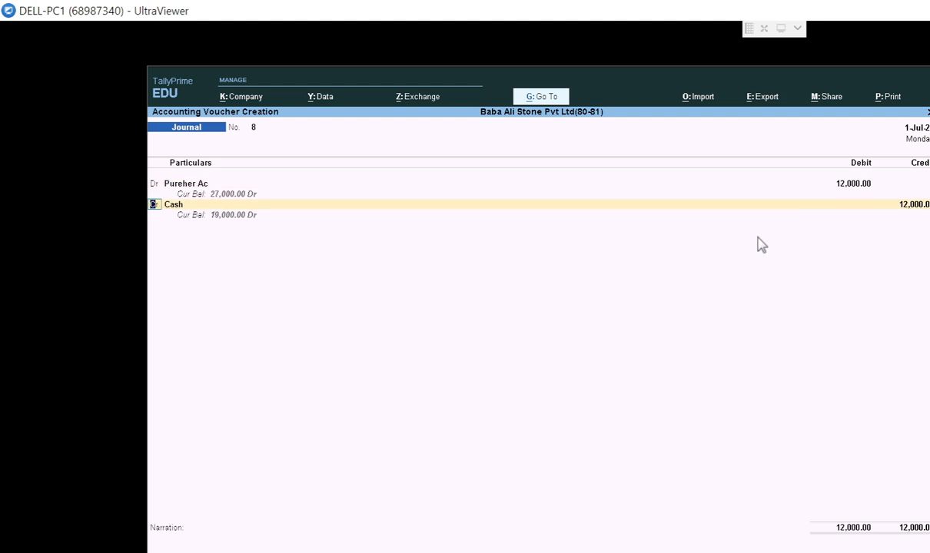
Step: Expand the ledger list for the credit line and check it for a creditor account
key("Return")
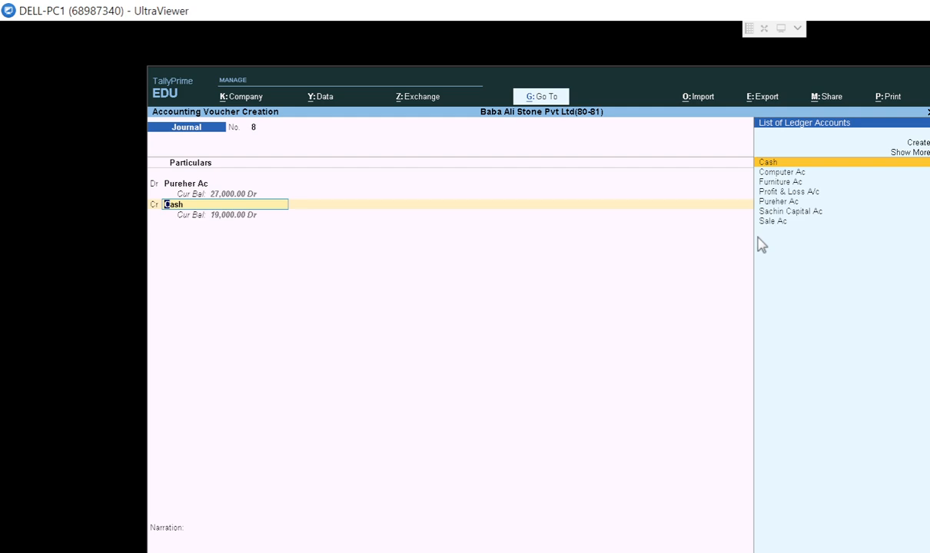
key("Up")
key("Return")
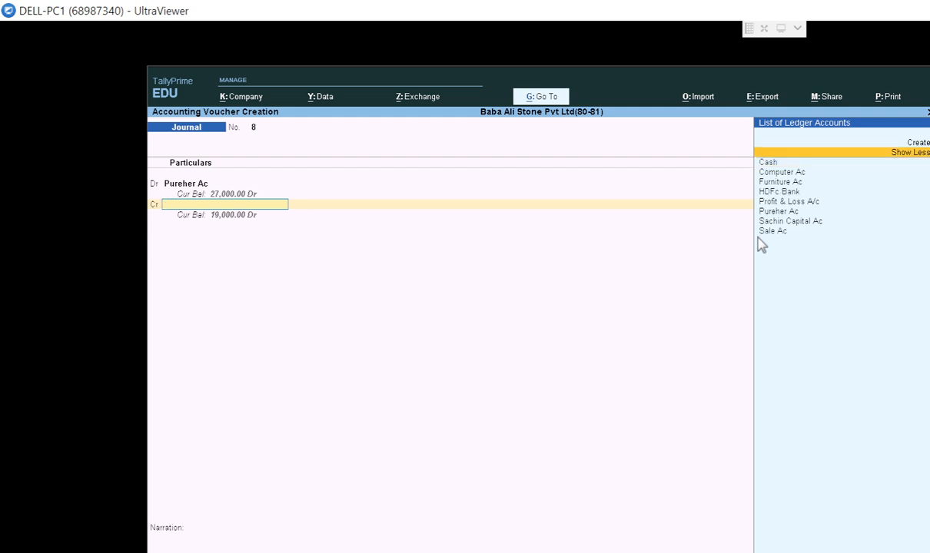
key("Down")
key("Down")
key("Down")
key("Down")
key("Down")
key("Down")
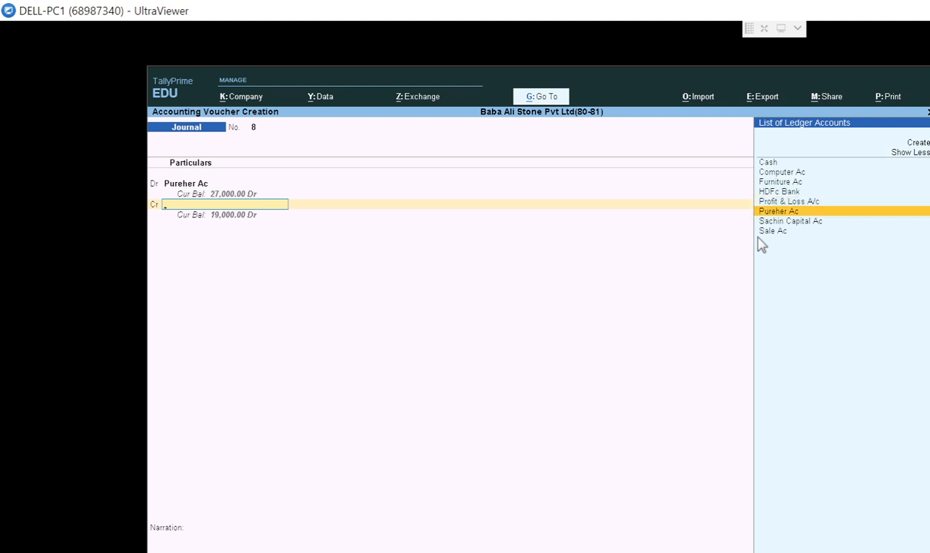
key("Up")
key("Down")
key("Down")
key("Down")
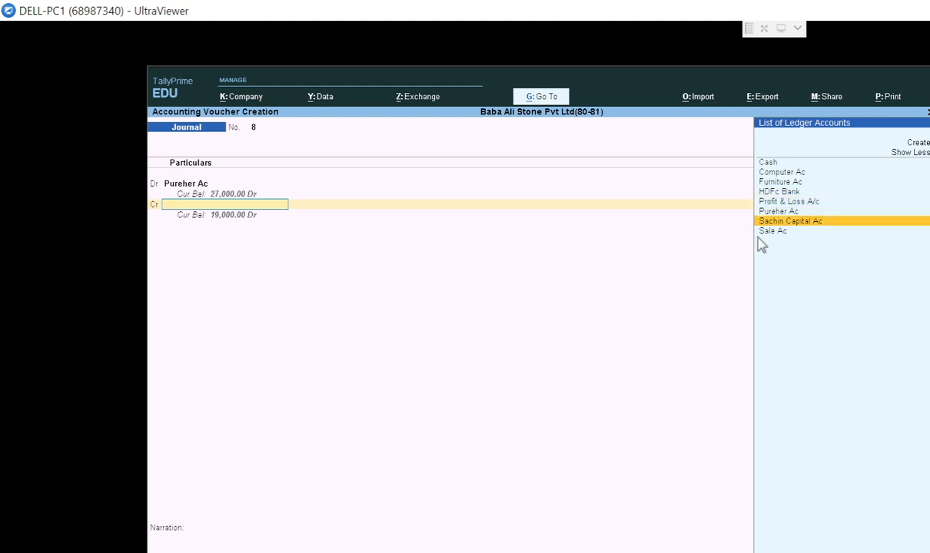
key("Up")
key("Up")
key("Up")
key("Up")
key("Up")
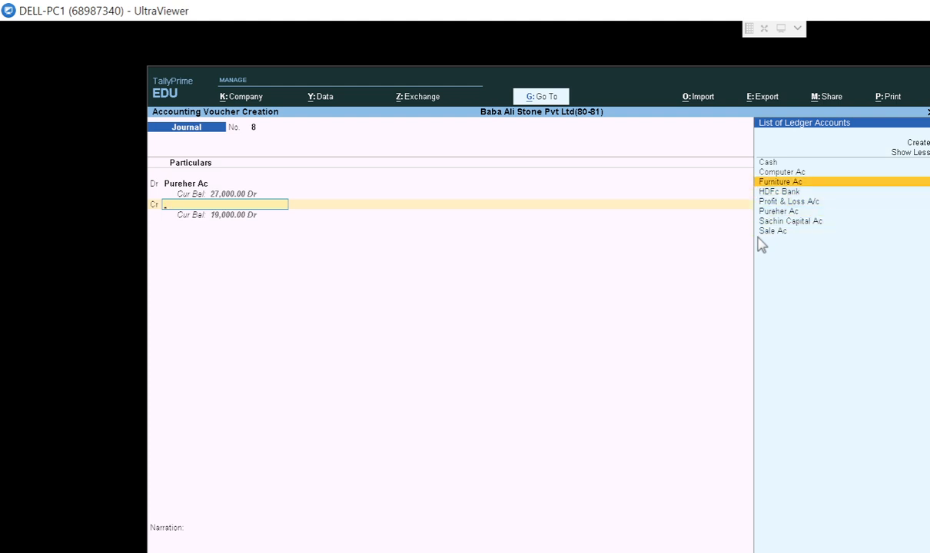
key("Up")
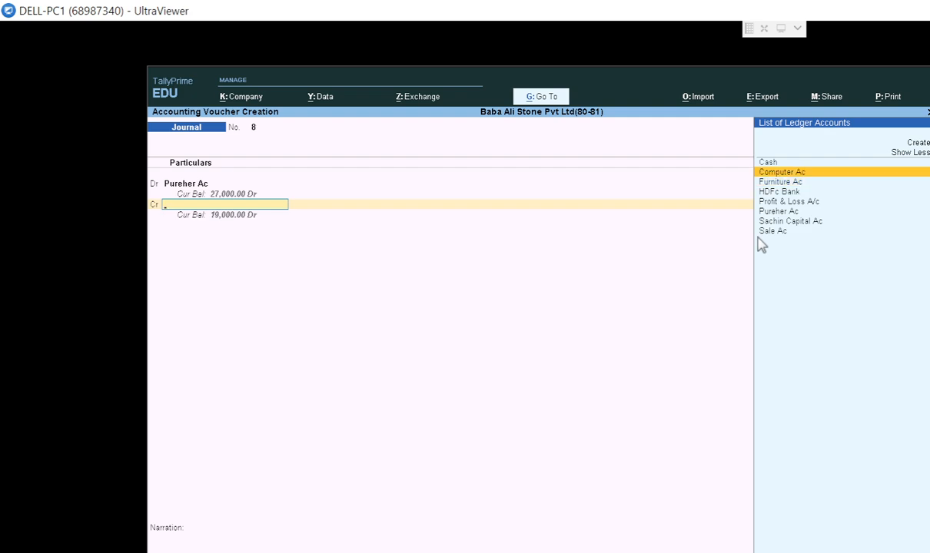
Step: Start a new ledger from the credit line, named with the creditor's name followed by "Ac (Creditor)"
key("Up")
key("Up")
key("Up")
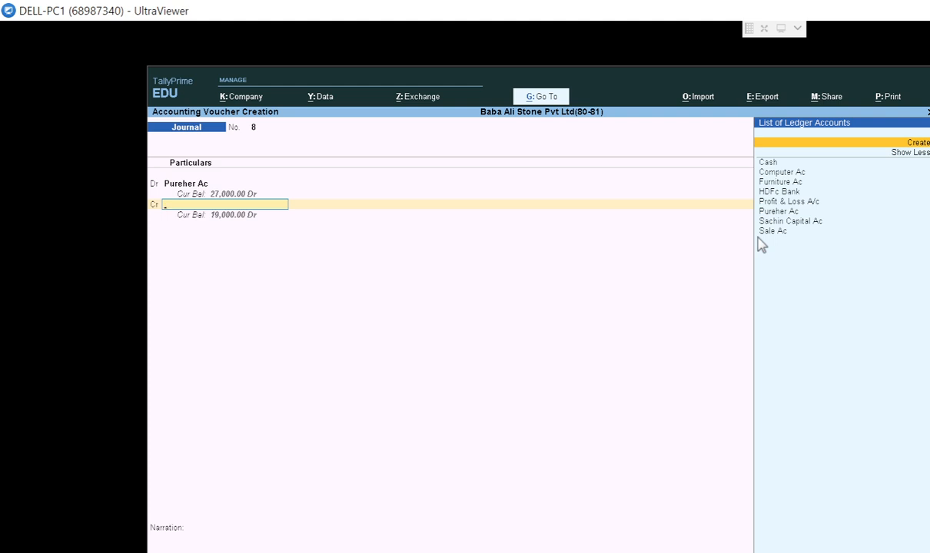
key("Down")
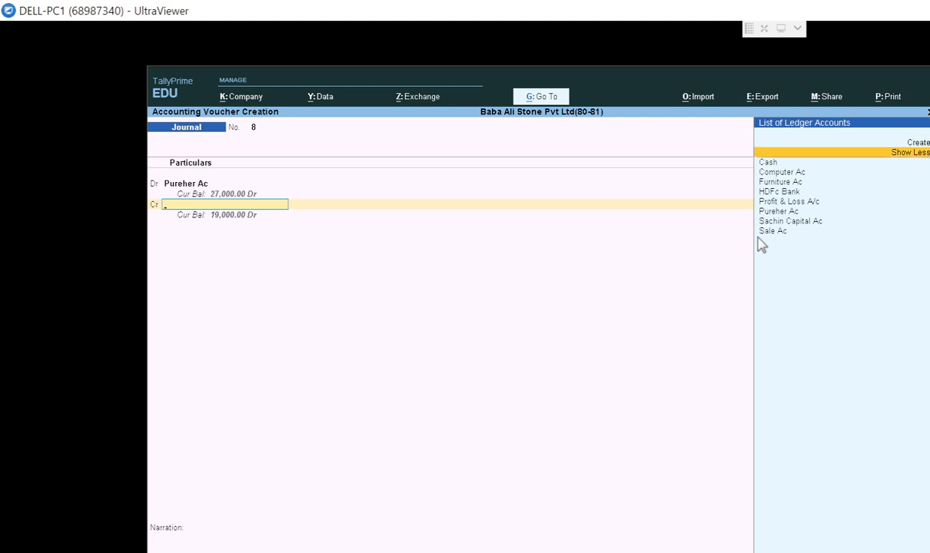
key("Up")
key("Return")
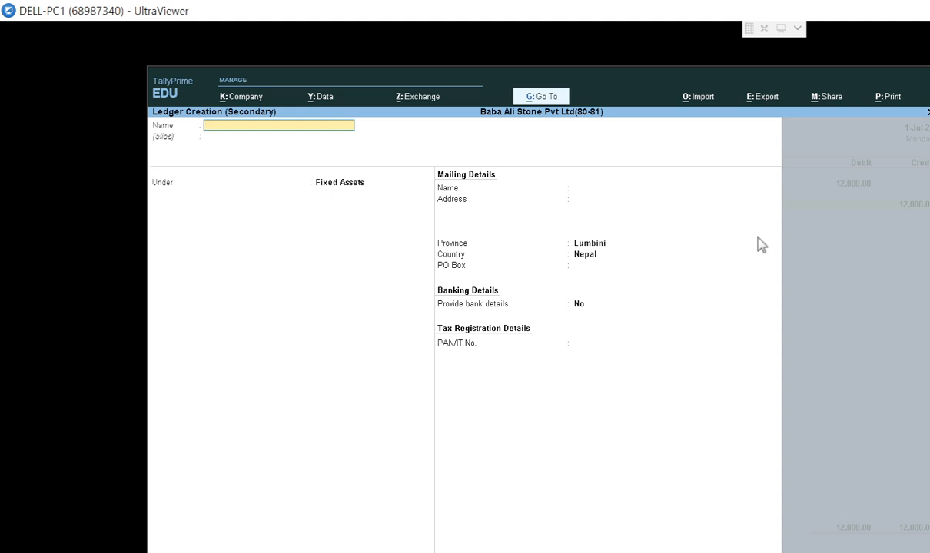
type("Krishna ac")
type("reditor)")
key("Return")
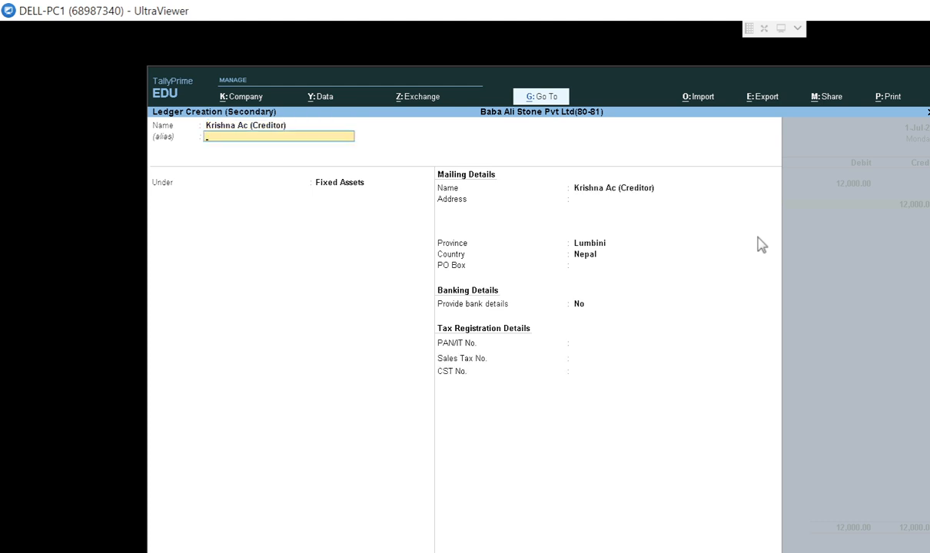
Step: Place the creditor ledger under Sundry Creditors, leave its remaining details at their defaults, and save it
key("Return")
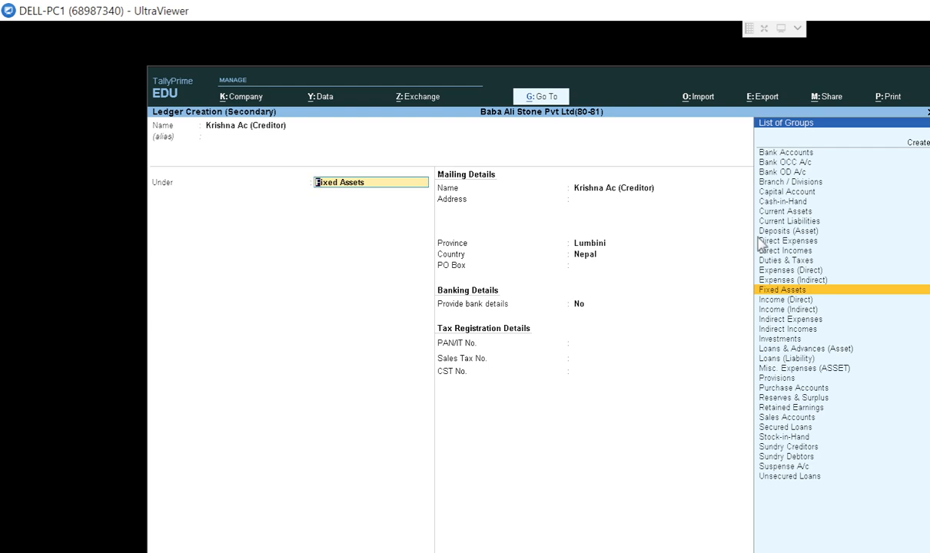
type("Cre")
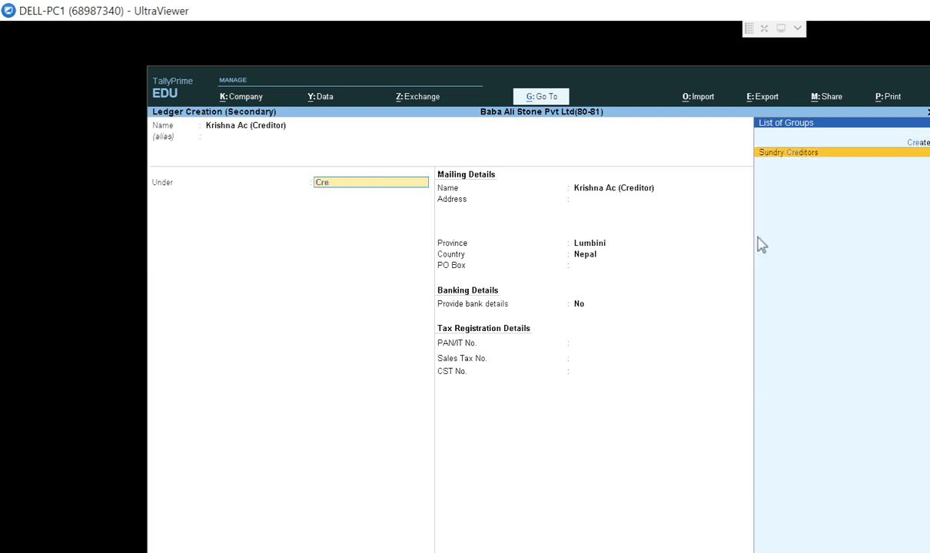
key("Return")
key("Return")
key("Return")
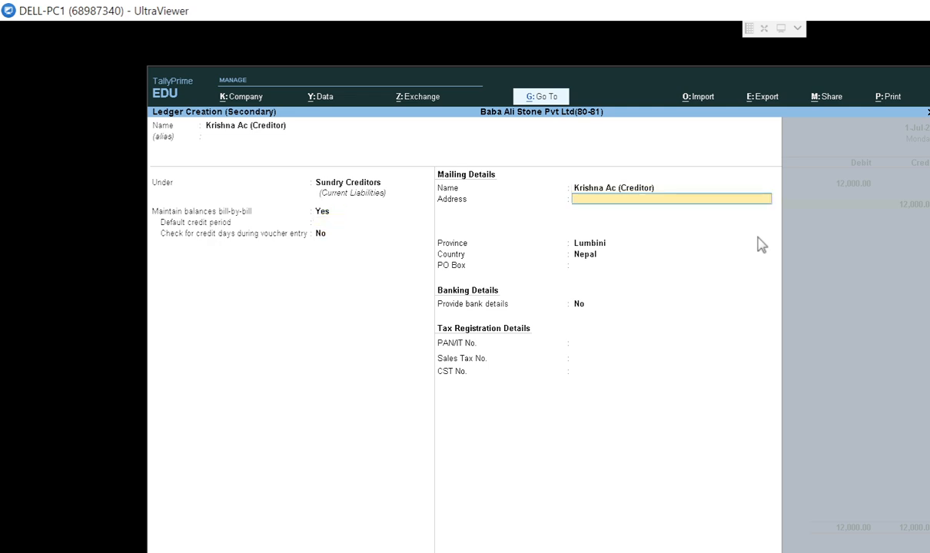
key("Return")
key("Return")
key("Return")
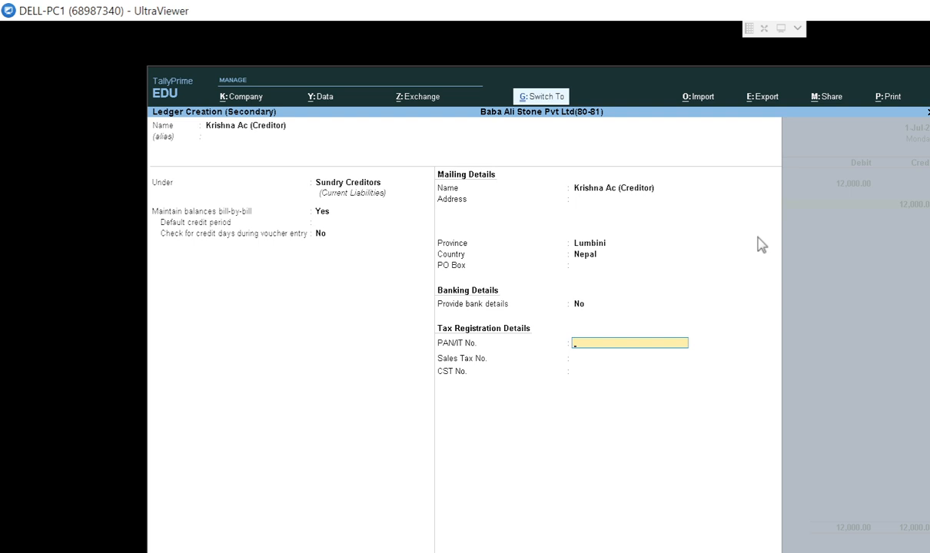
key("ctrl+a")
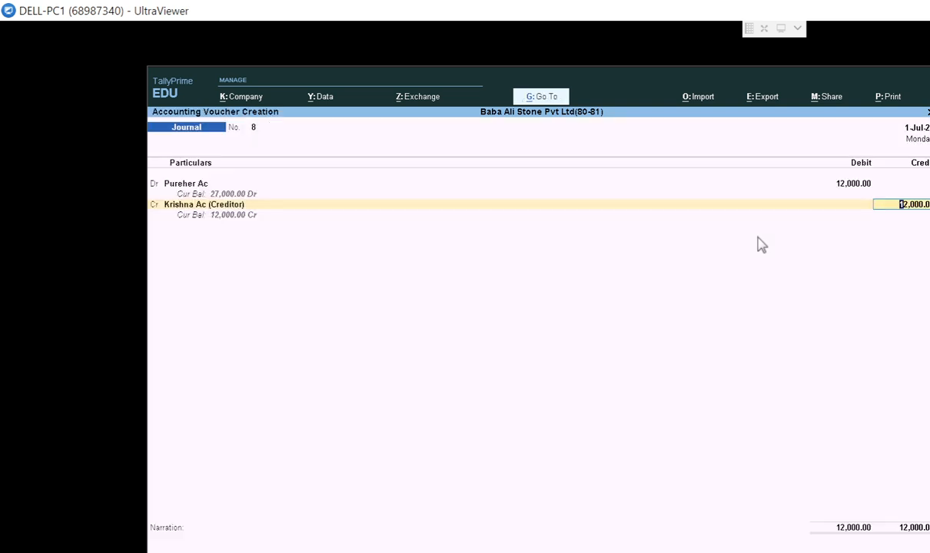
Step: Allocate the creditor's 12,000 credit as New Ref 8 without a due date, and save the journal voucher with an empty narration
key("Return")
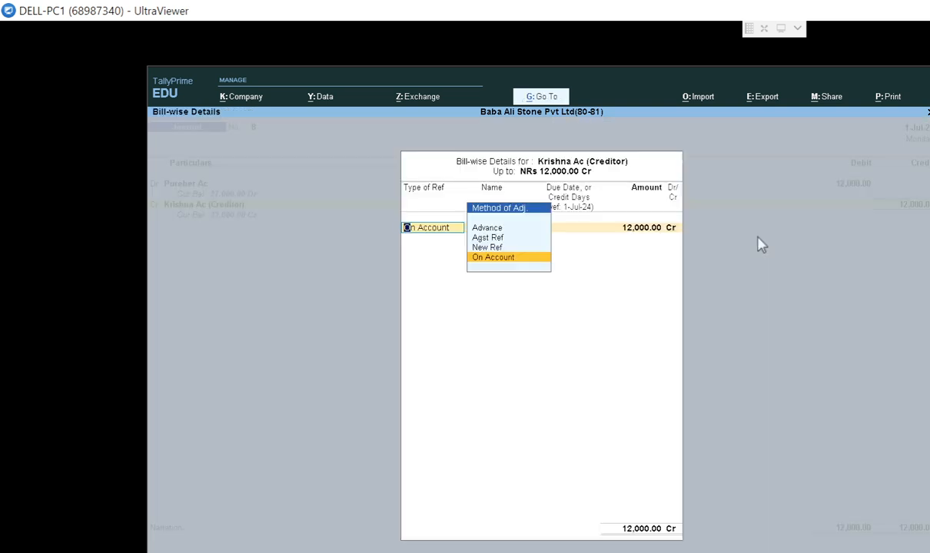
key("Up")
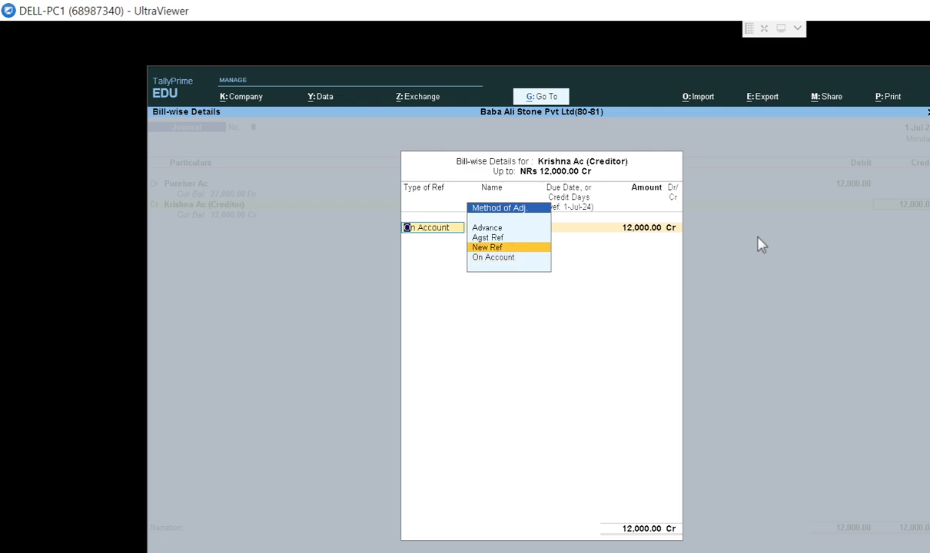
key("Return")
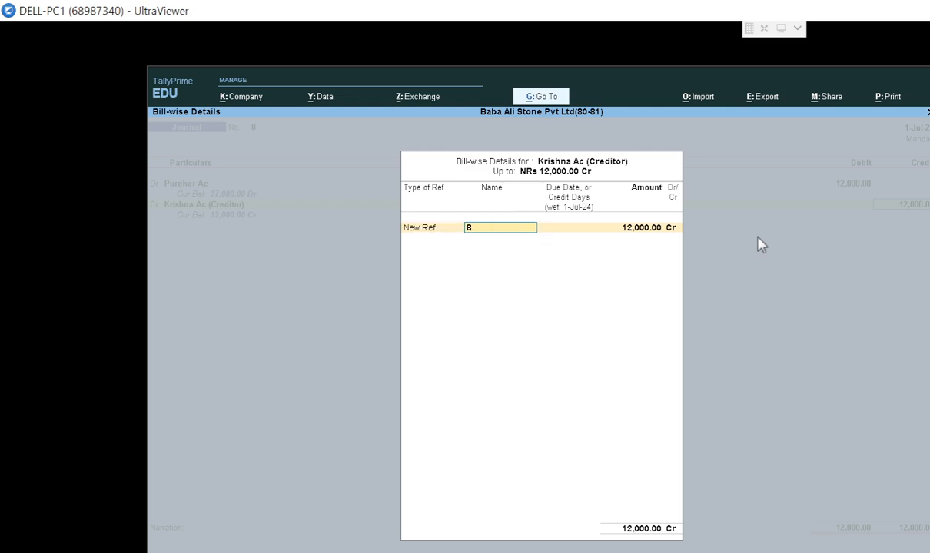
key("Return")
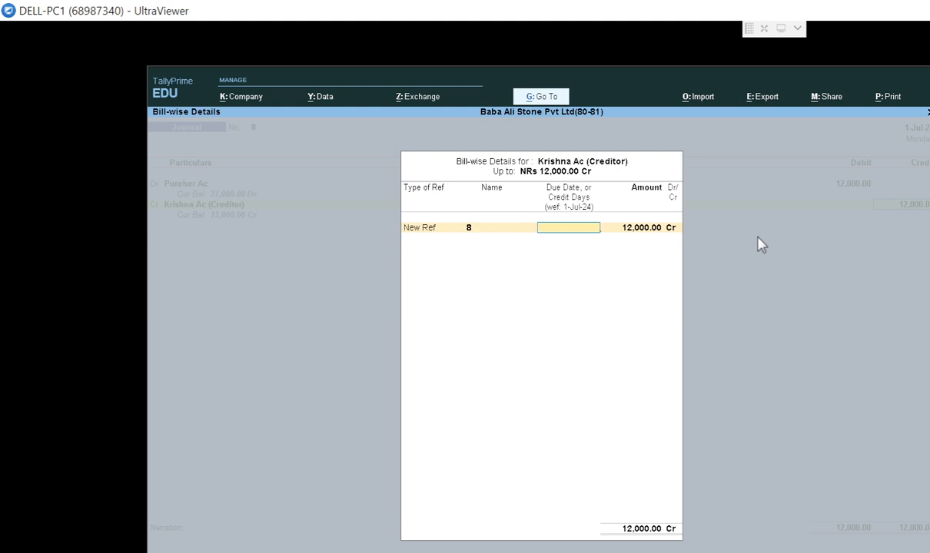
key("Return")
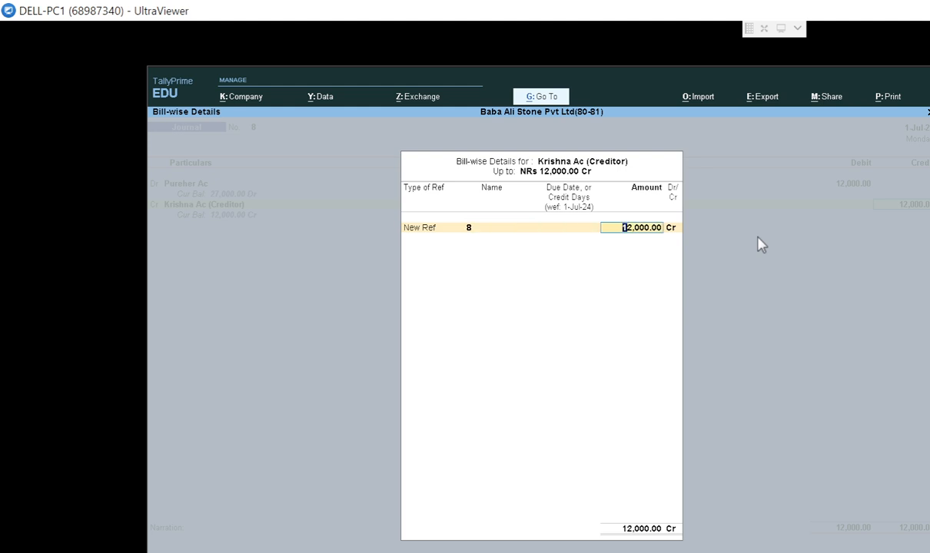
key("Return")
key("Return")
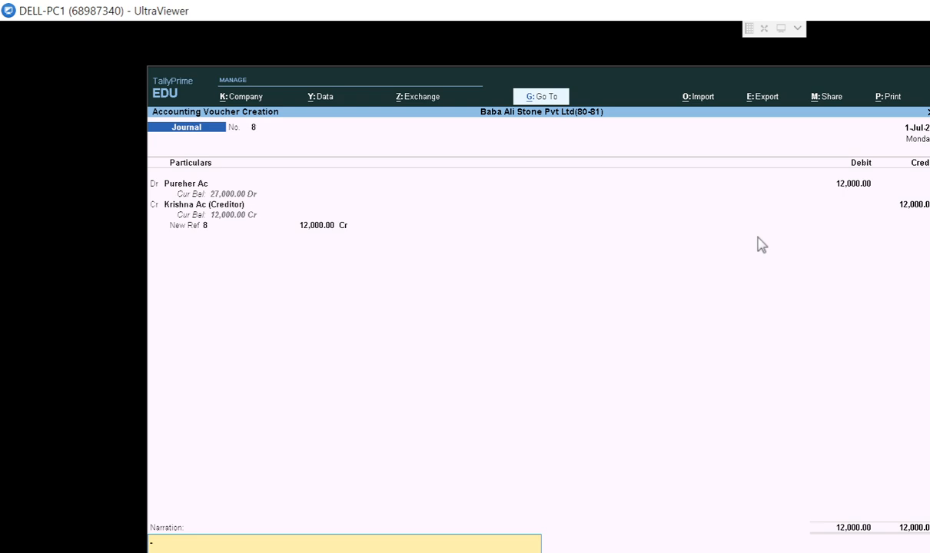
key("Return")
key("Return")
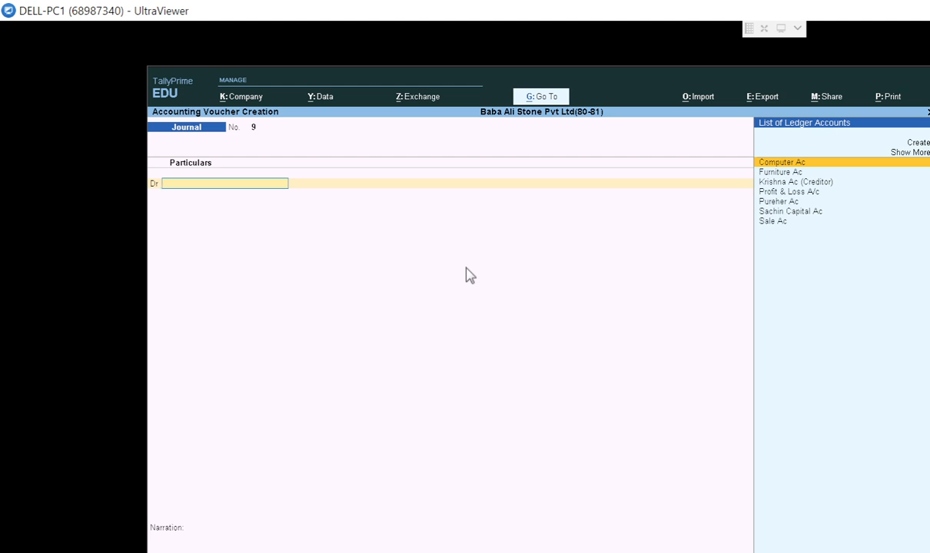
Step: Leave voucher entry without quitting the program and open Display More Reports
key("Escape")
key("Escape")
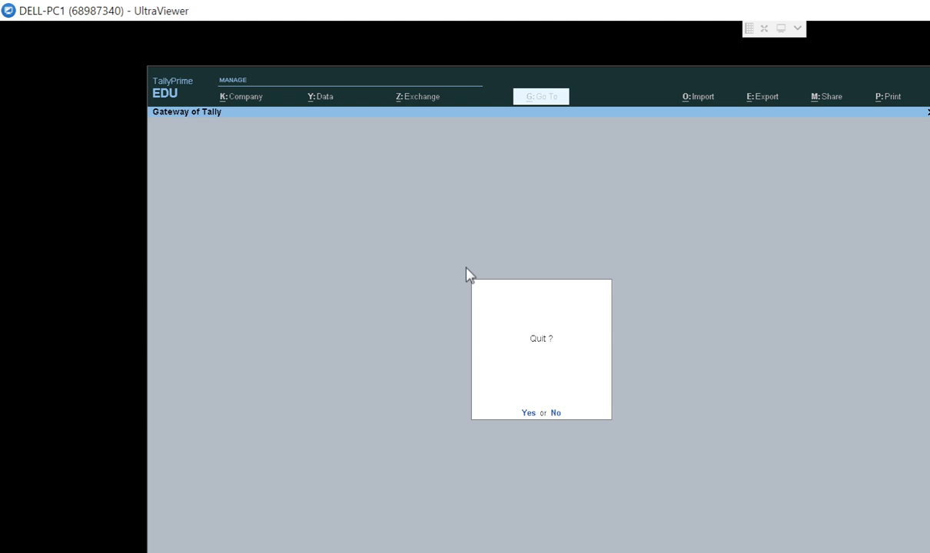
key("n")
key("Down")
key("Down")
key("Down")
key("Down")
key("Down")
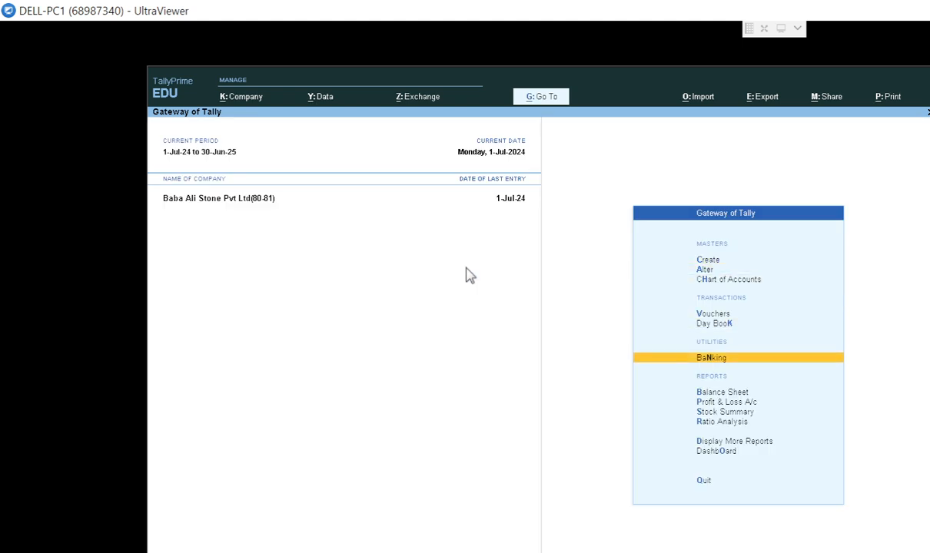
key("Down")
key("Down")
key("Down")
key("Up")
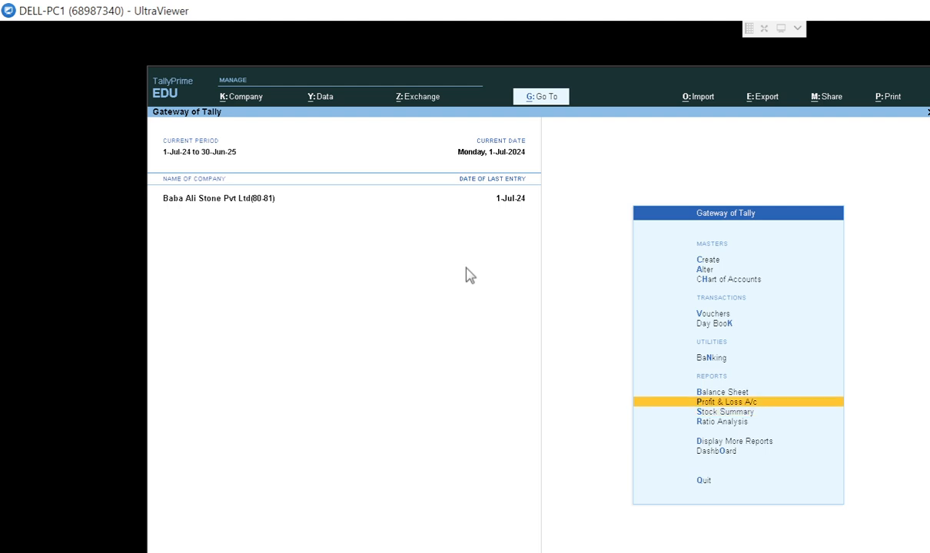
key("Down")
key("Down")
key("Down")
key("Return")
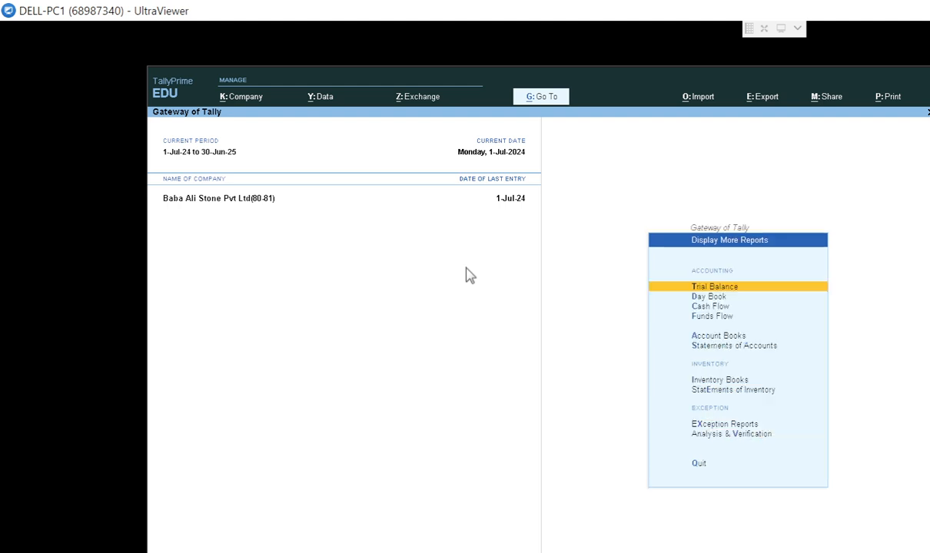
Step: Open the new creditor's ledger from Account Books and review its voucher entries
key("Down")
key("Down")
key("Down")
key("Down")
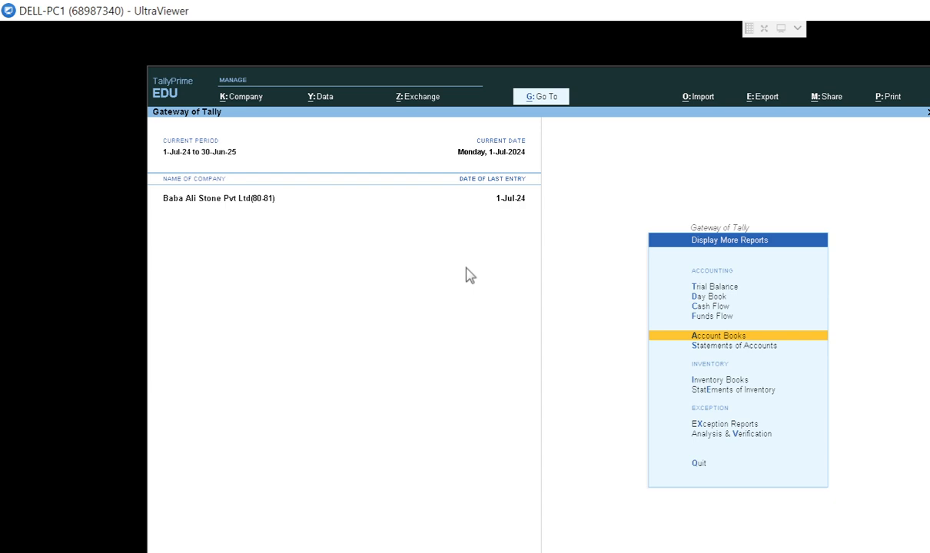
key("Return")
key("Down")
key("Return")
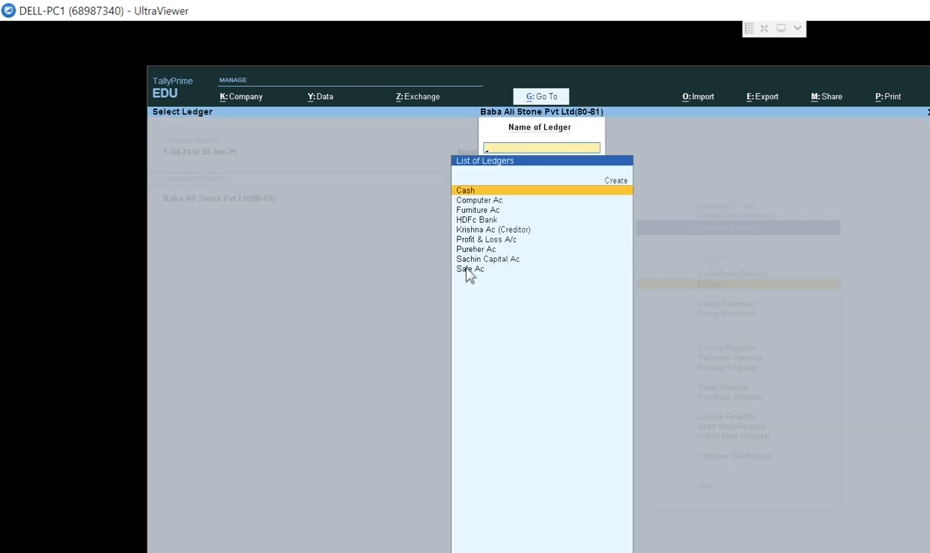
key("Down")
key("Down")
key("Down")
key("Down")
key("Down")
key("Down")
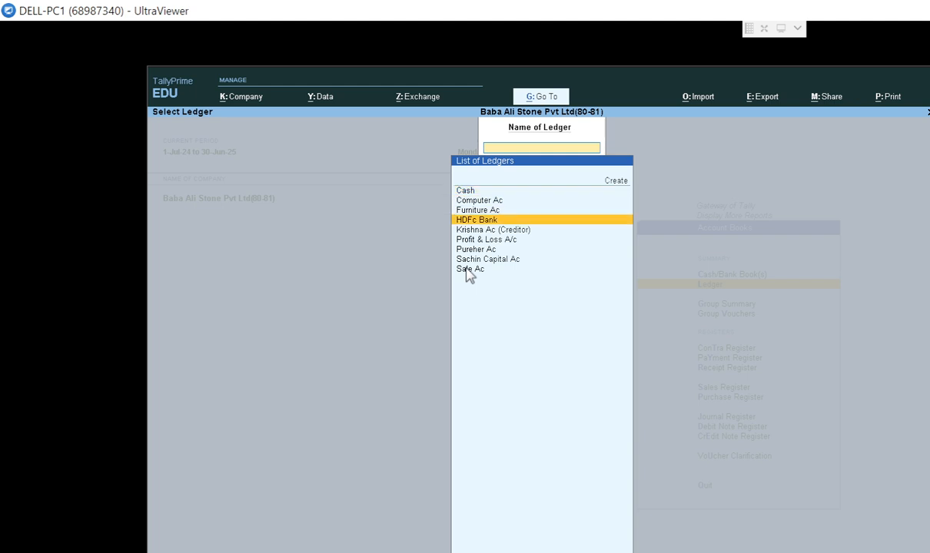
key("Up")
key("Up")
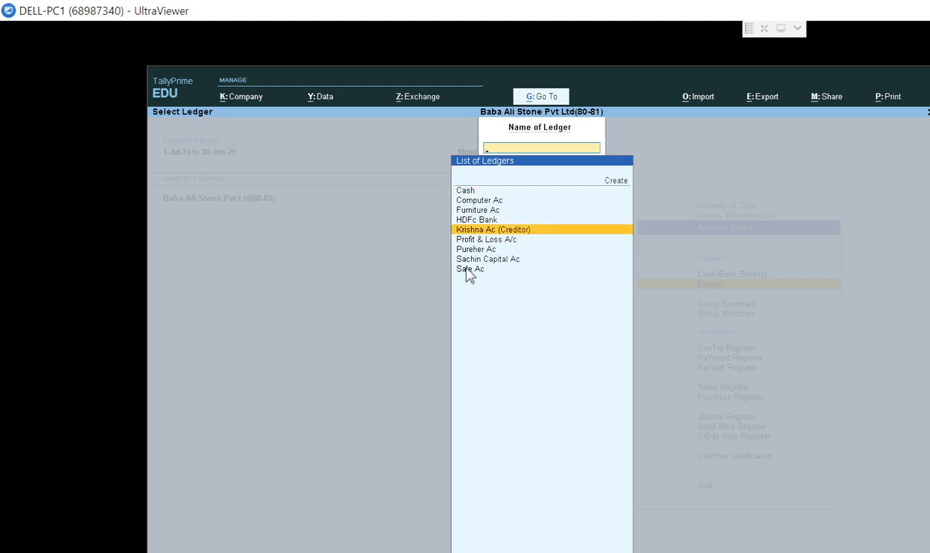
key("Return")
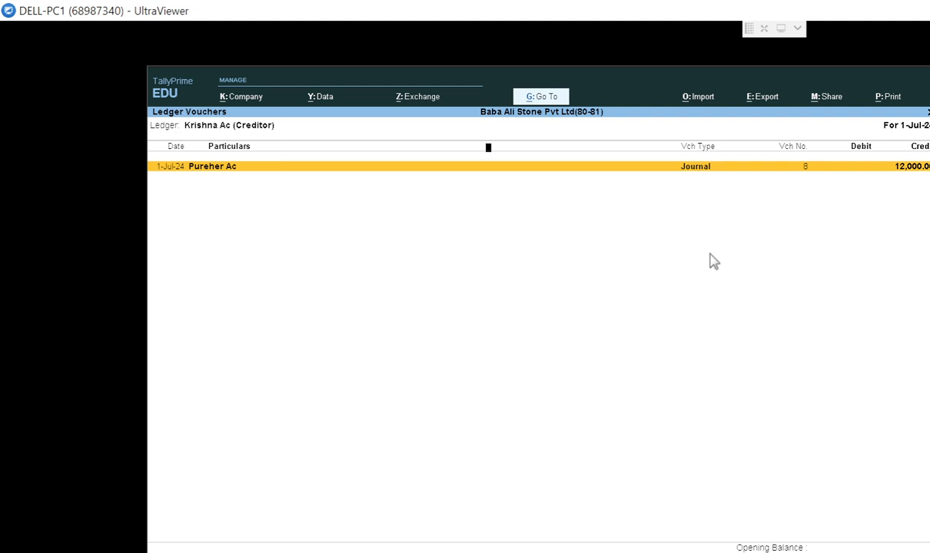
Step: Switch the ledger report to Pureher Ac and review its voucher entries
key("F4")
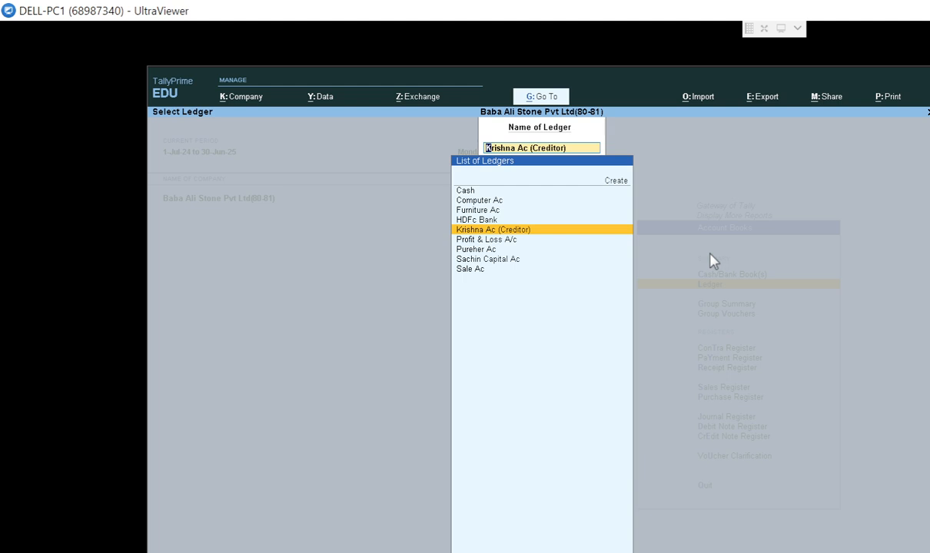
key("Down")
key("Down")
key("Down")
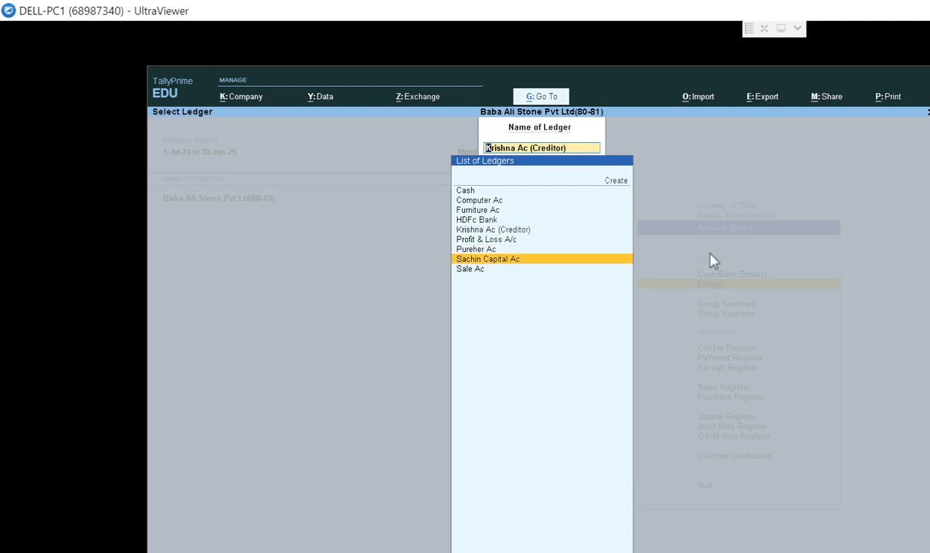
key("Up")
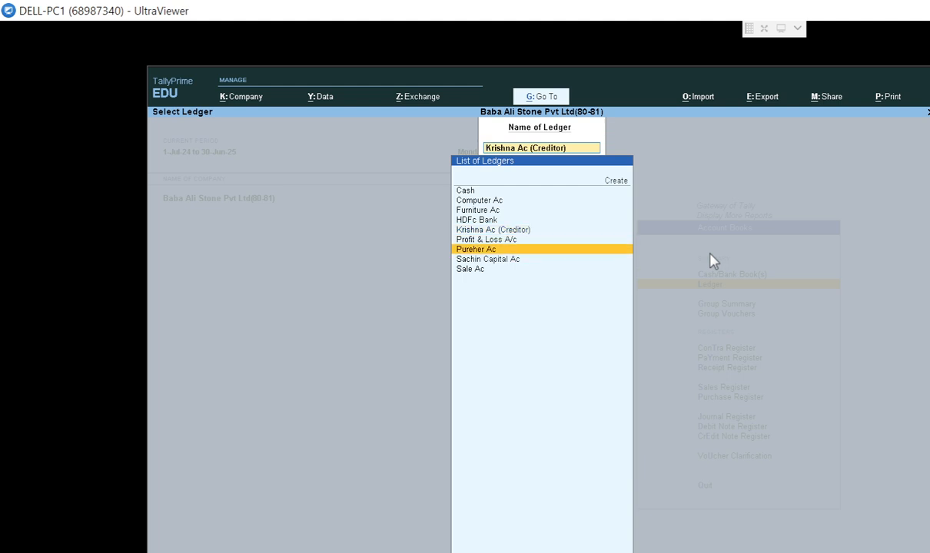
key("Return")
key("F2")
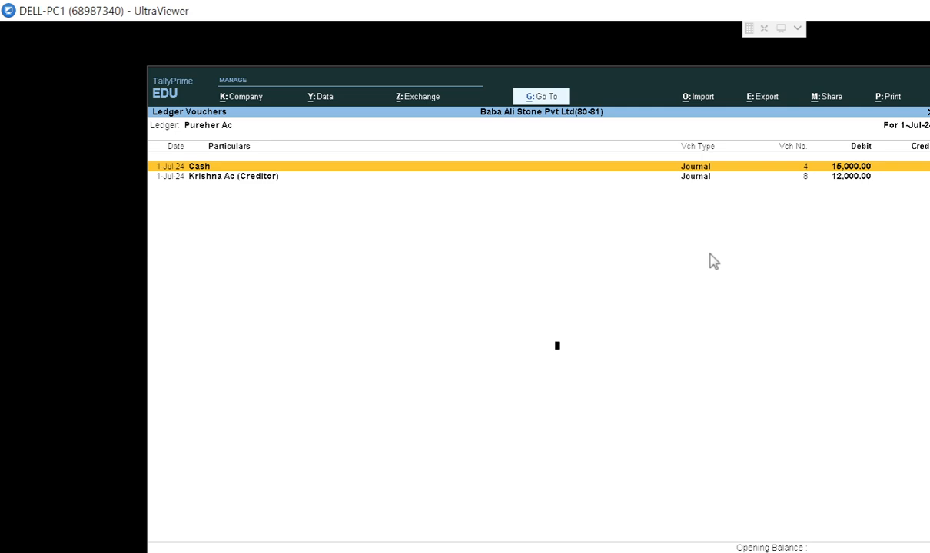
Step: Switch to the Excel workbook, select transaction 9 about the 15,000 credit sale, and return to TallyPrime
key("Return")
key("Return")
left_click(352, 552)
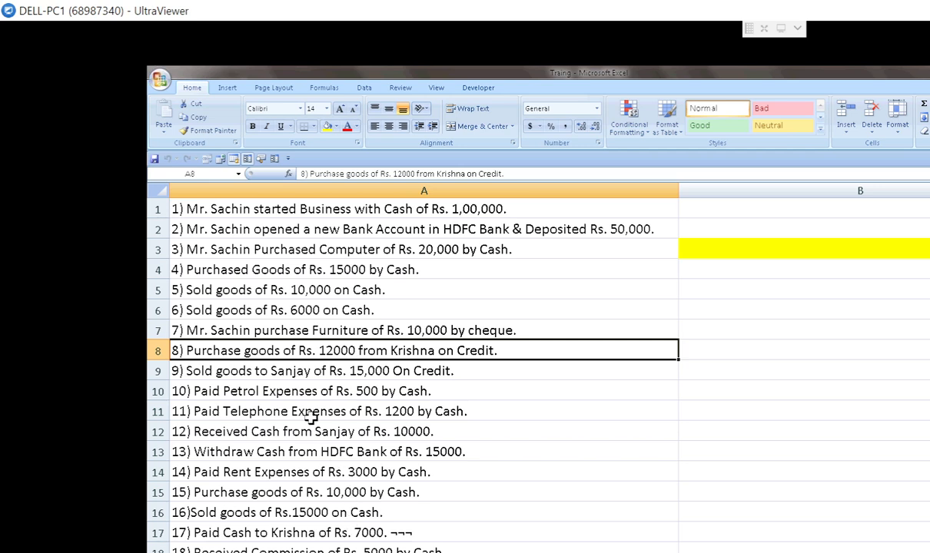
left_click(305, 371)
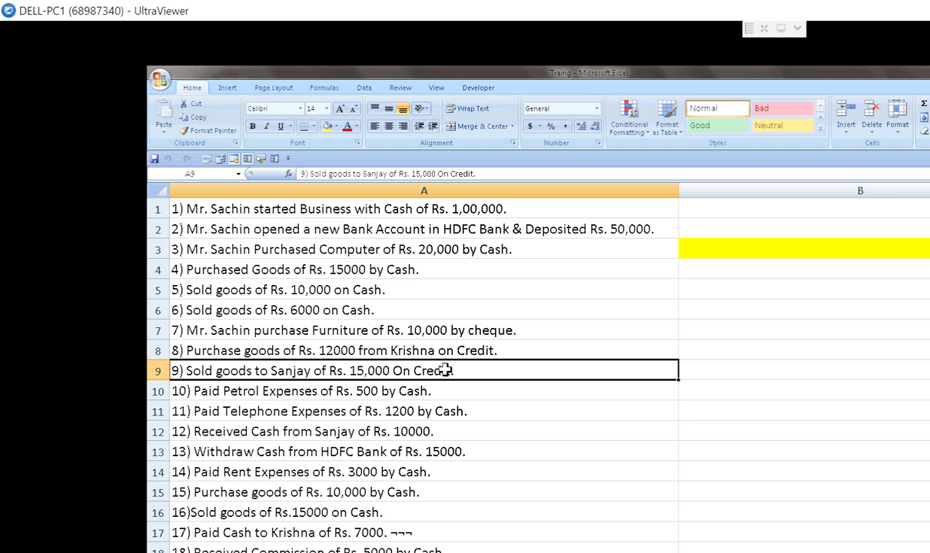
key("alt+Tab")
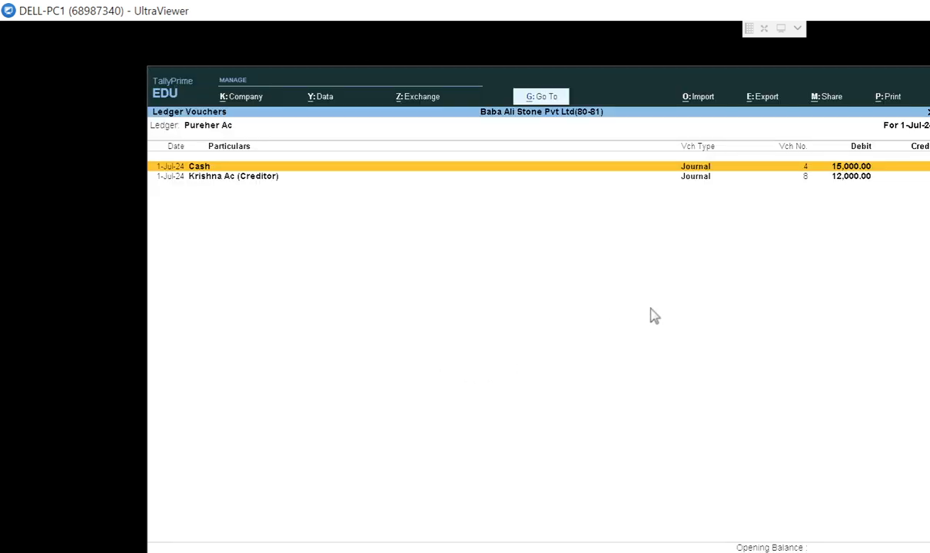
Step: Leave the ledger report and account books, and open a blank Ledger form from master creation
key("Escape")
key("Escape")
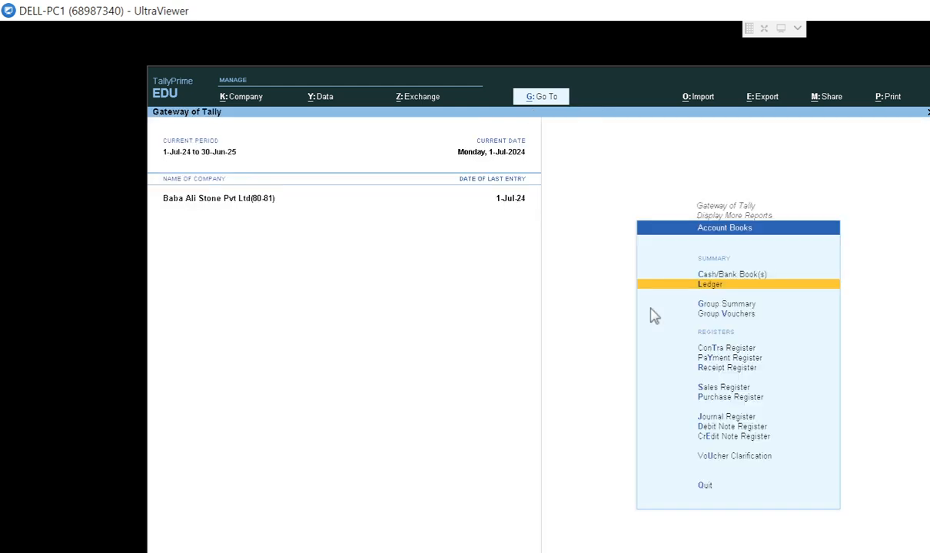
key("Escape")
key("Escape")
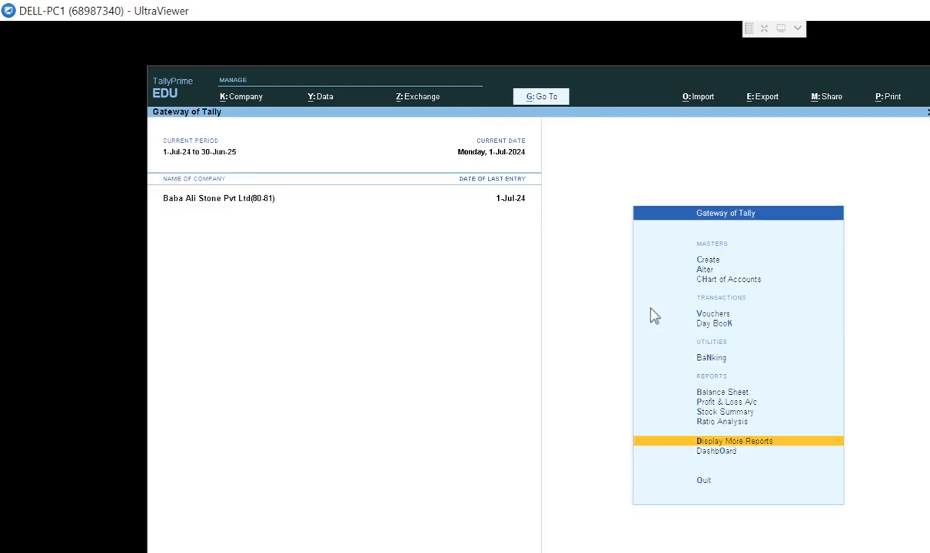
key("Up")
key("Up")
key("Up")
key("Up")
key("Up")
key("Up")
key("Up")
key("Up")
key("Up")
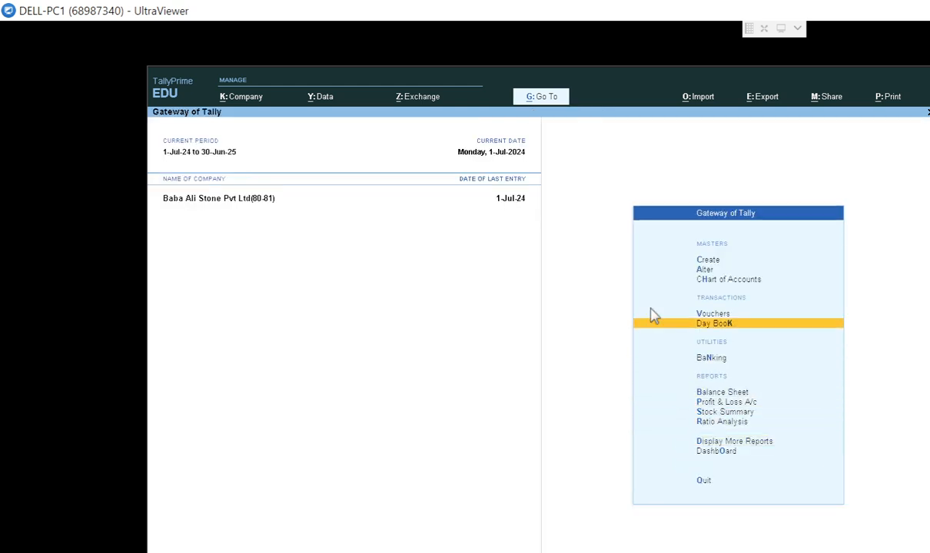
key("Up")
key("Return")
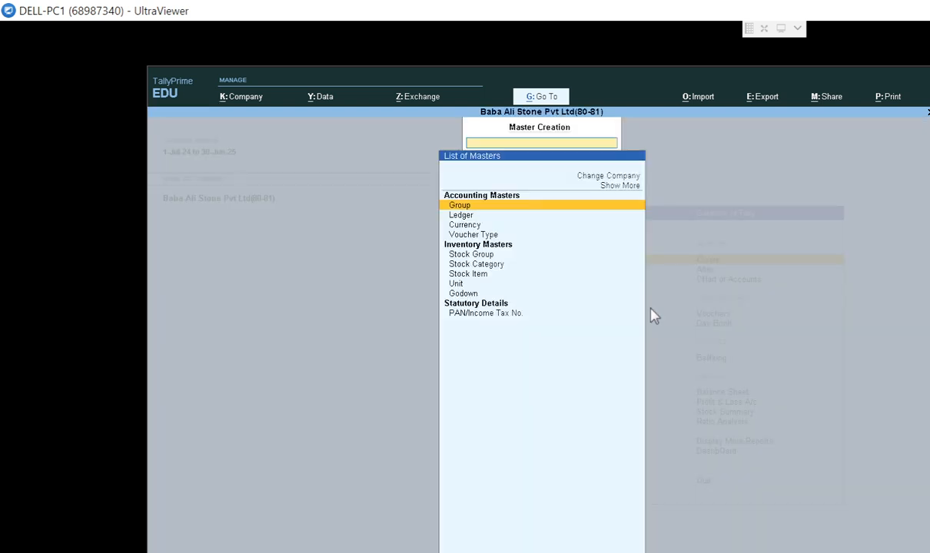
key("Down")
key("Return")
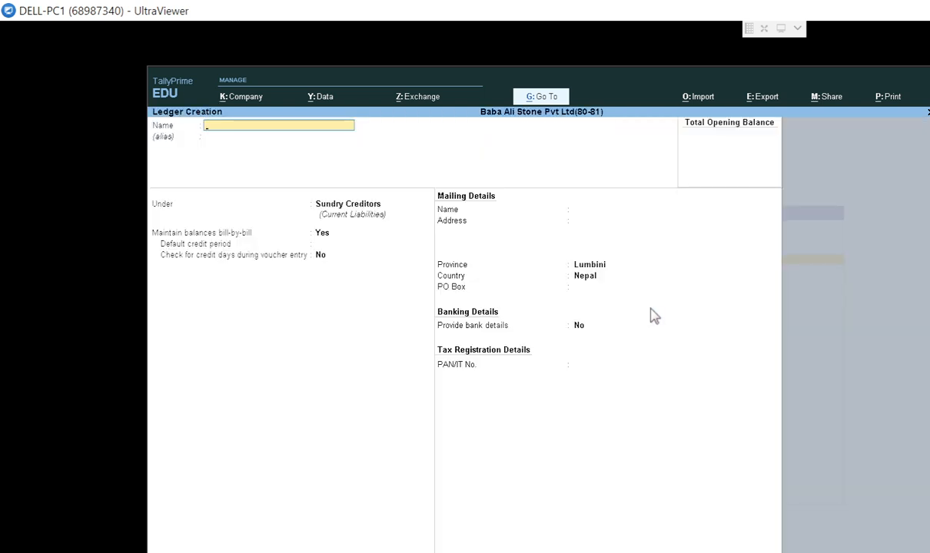
Step: Name the new ledger after the credit customer followed by "Ac", without an alias, and group it under Sundry Debtors
type("Sanjay ac")
key("Return")
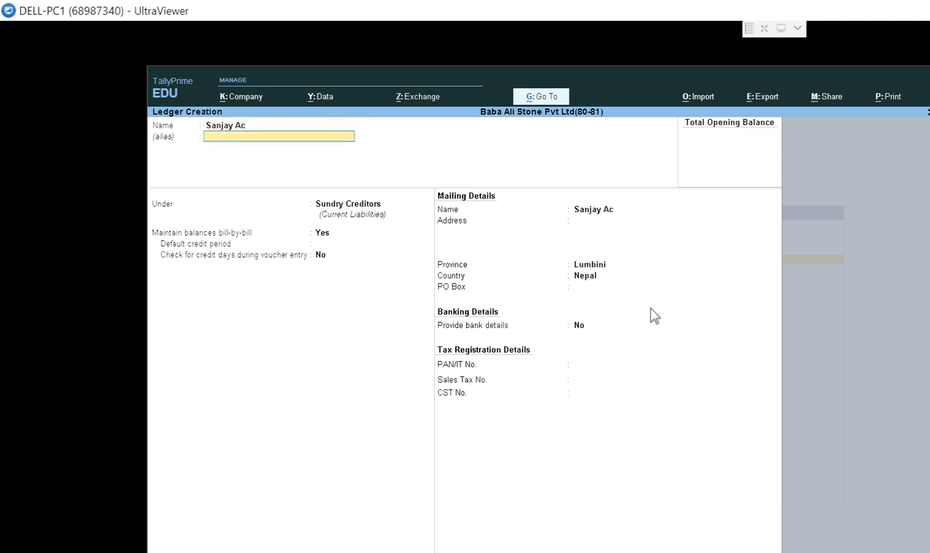
key("Return")
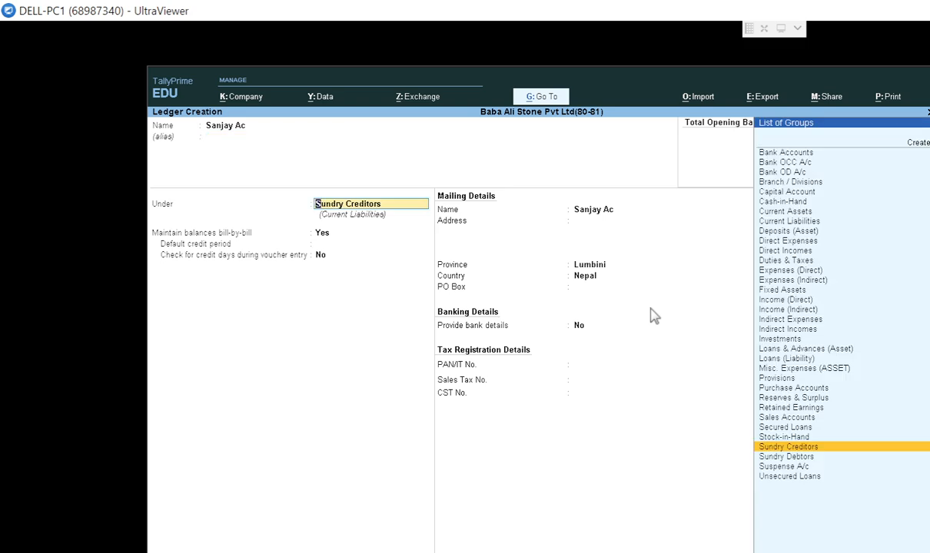
key("Down")
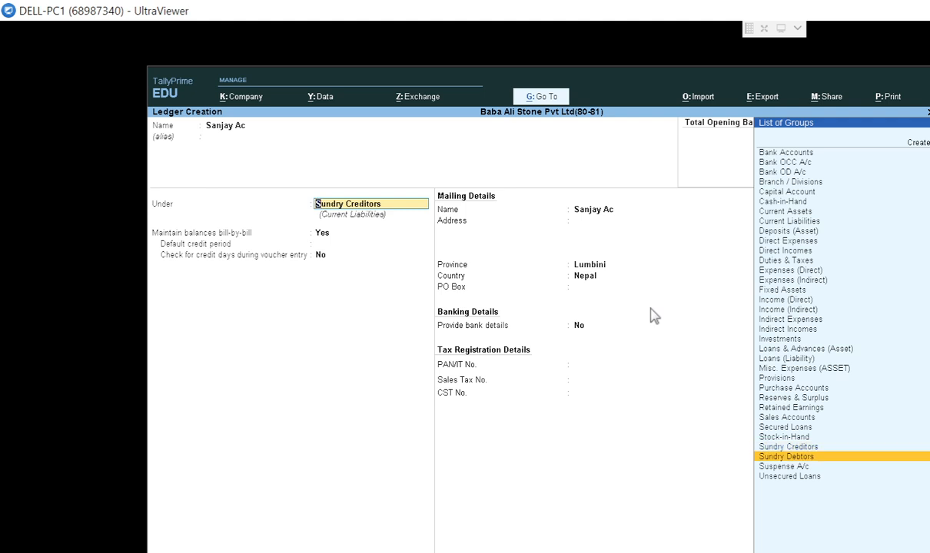
key("Return")
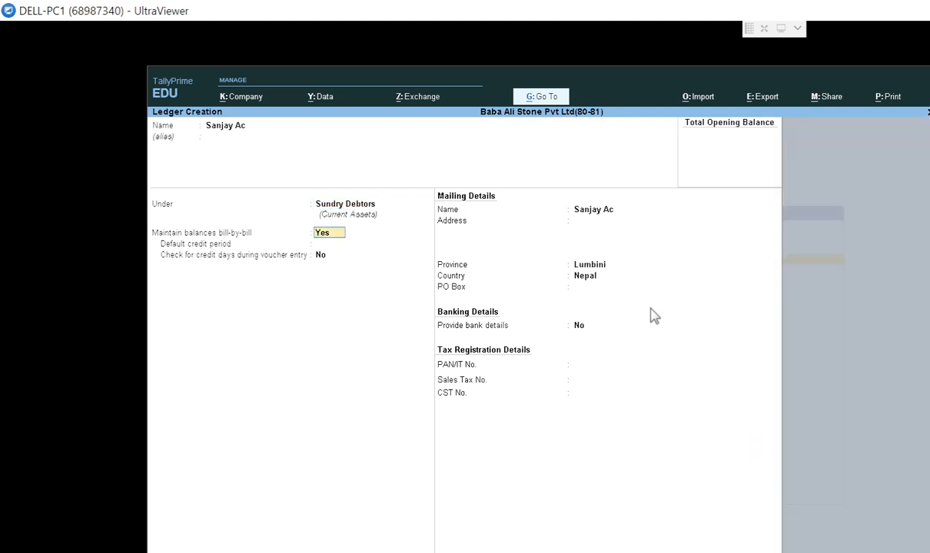
Step: Append "(Debtor)" to the ledger's name, keep bill-by-bill balances at Yes, and save the ledger
key("BackSpace")
key("BackSpace")
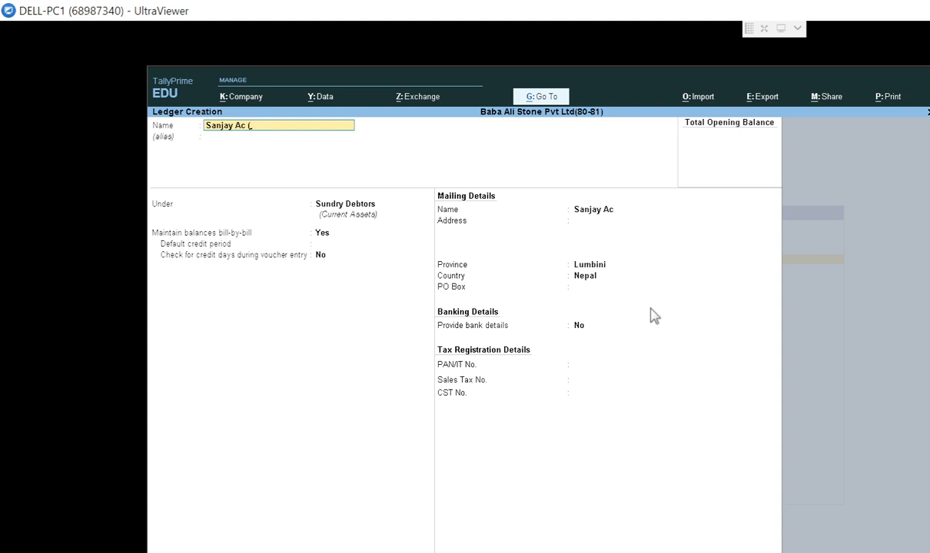
type("(d")
key("BackSpace")
type("Debtor)")
key("Return")
key("Return")
key("Return")
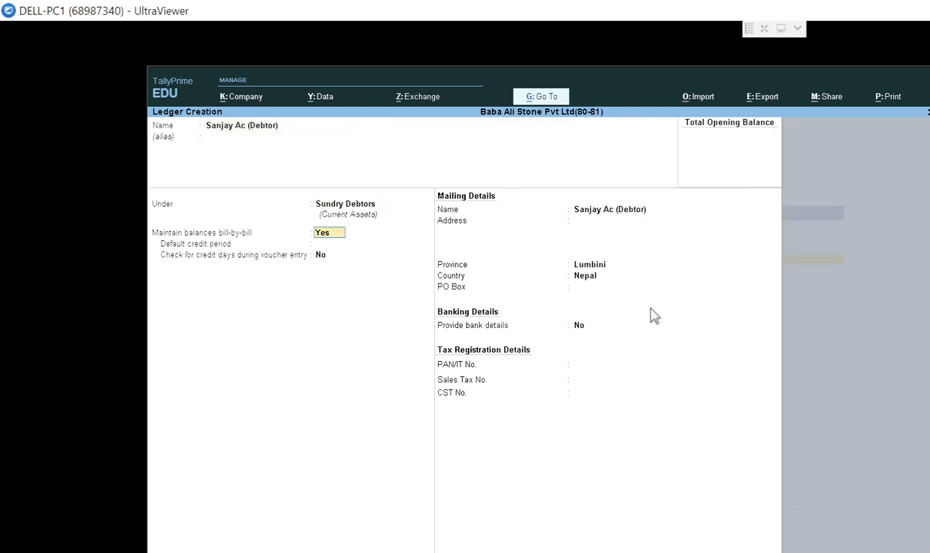
key("Return")
key("ctrl+a")
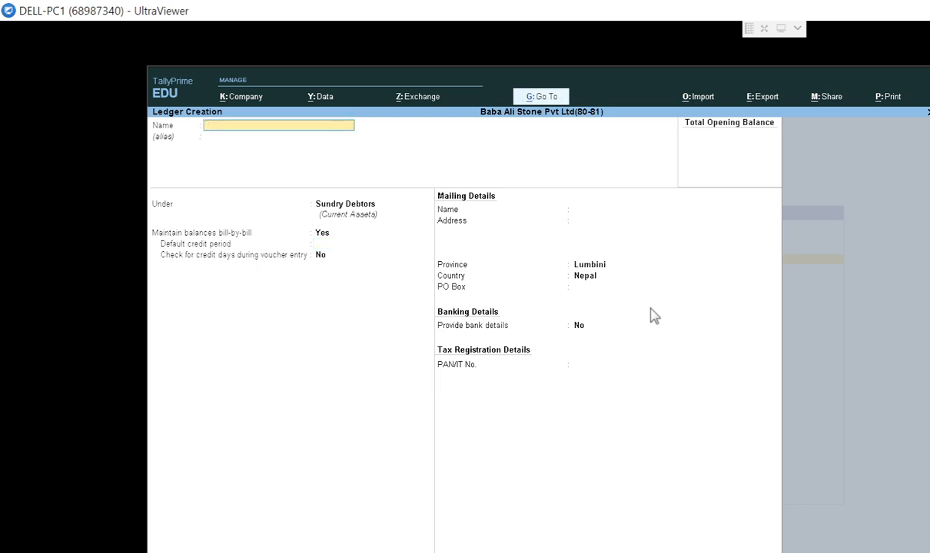
type("Sale")
key("Return")
key("BackSpace")
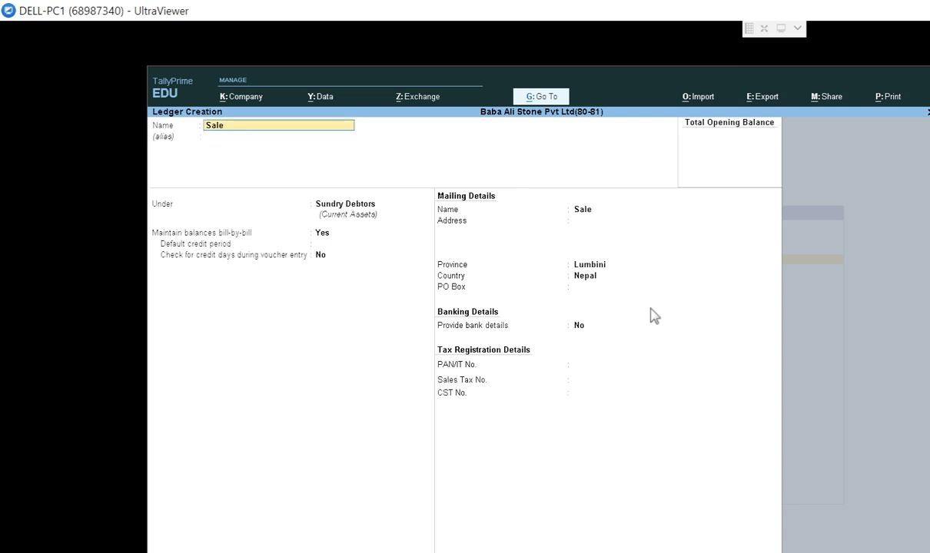
key("BackSpace")
key("BackSpace")
key("BackSpace")
key("BackSpace")
Step: Leave ledger creation without quitting the program and open a new journal voucher
key("Escape")
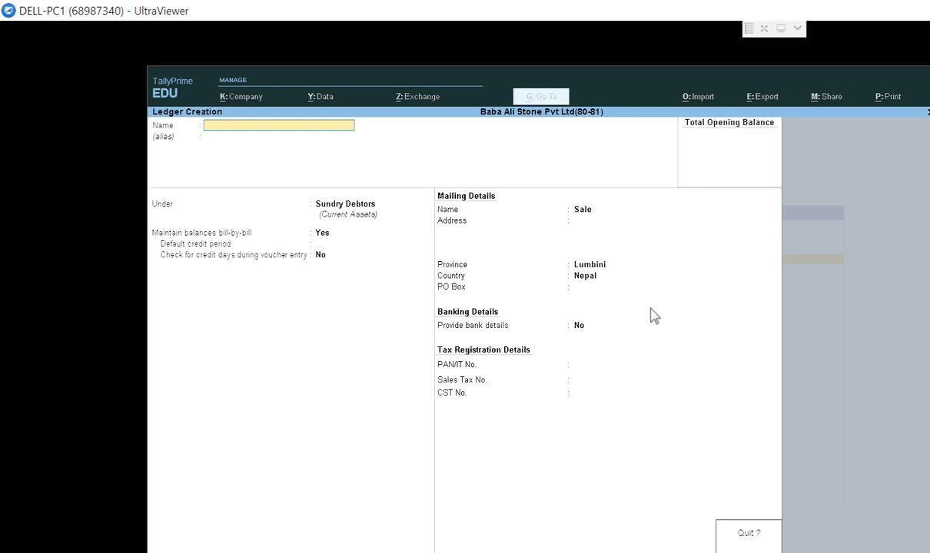
key("Return")
key("Escape")
key("Escape")
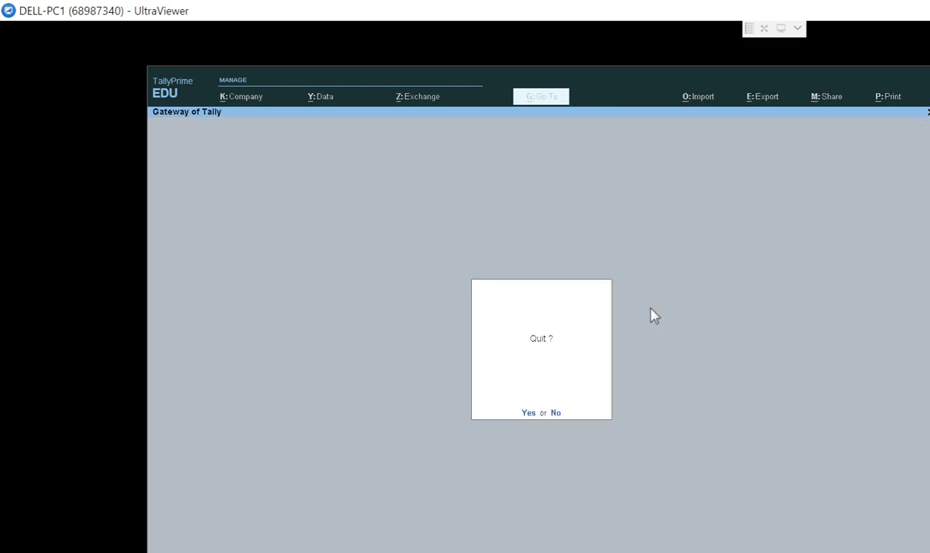
key("Escape")
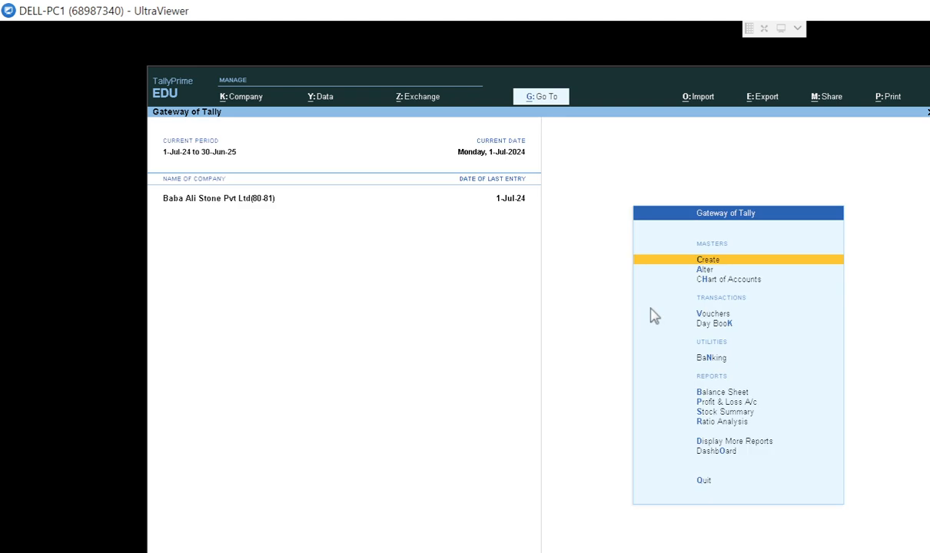
key("Down")
key("Down")
key("Down")
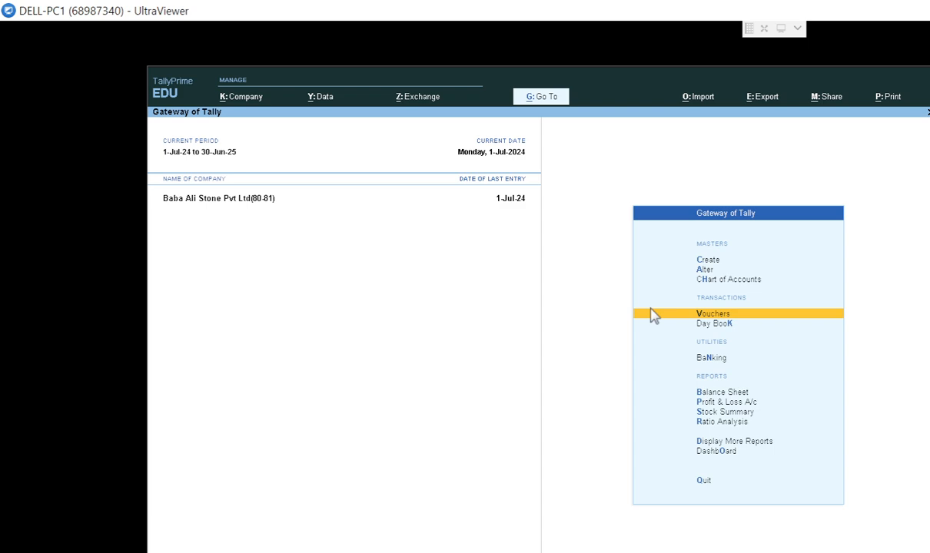
key("Return")
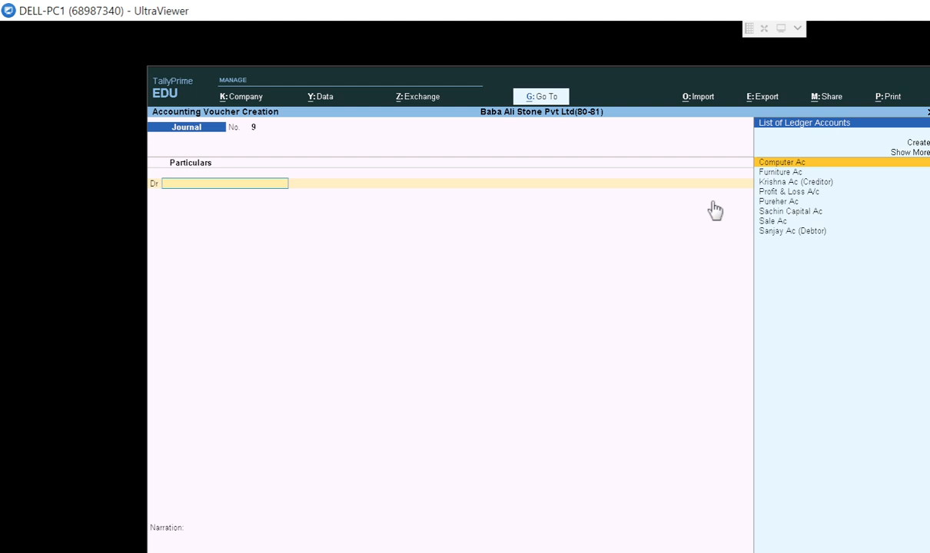
Step: Debit the new debtor's ledger with 15,000, checking the amount against transaction 9 in the workbook
type("Sa")
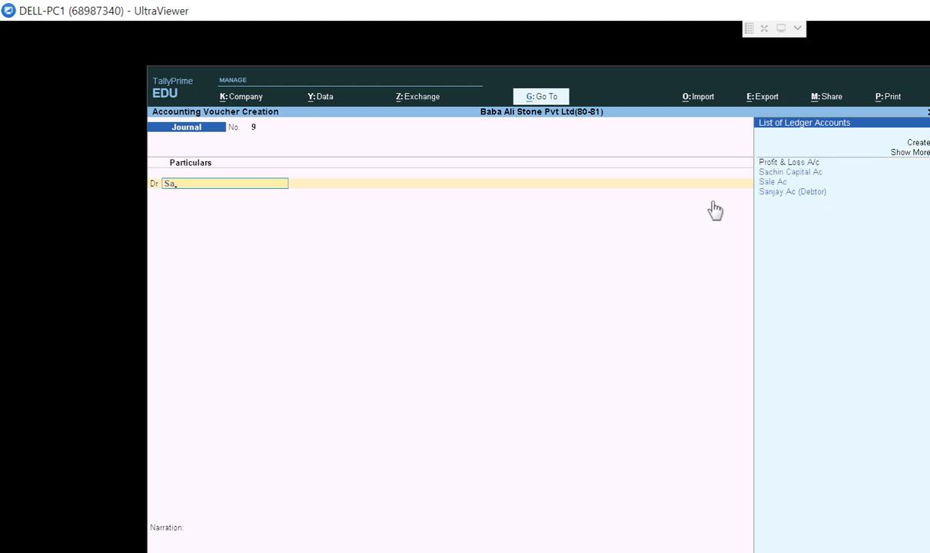
type("n")
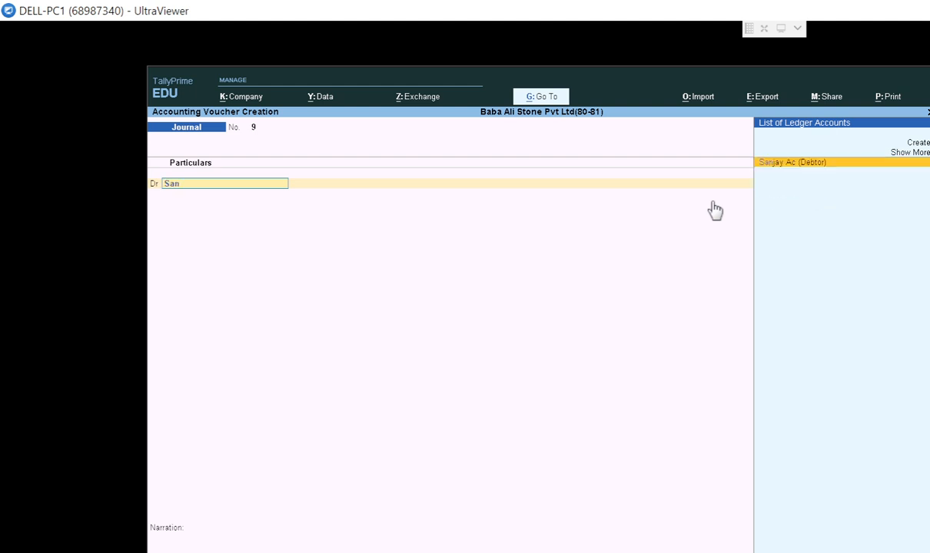
key("Return")
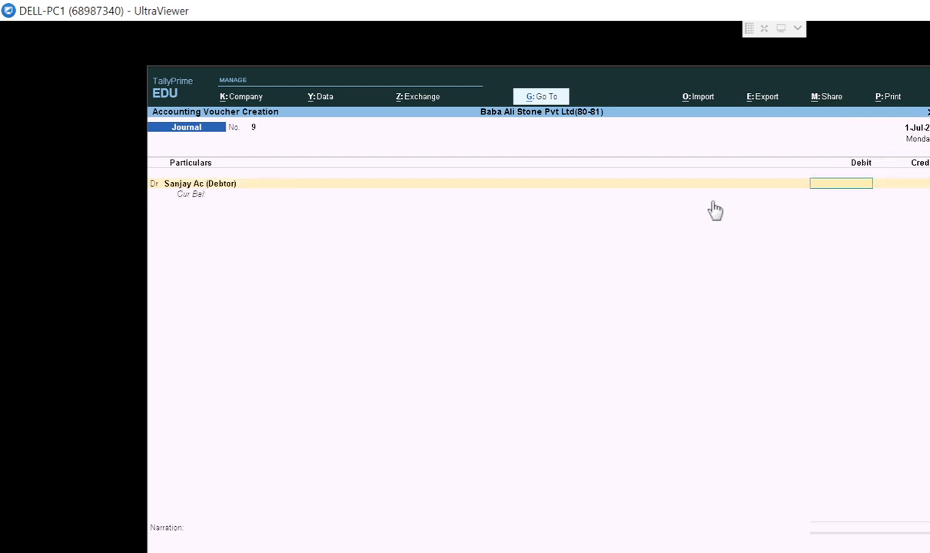
key("alt+Tab")
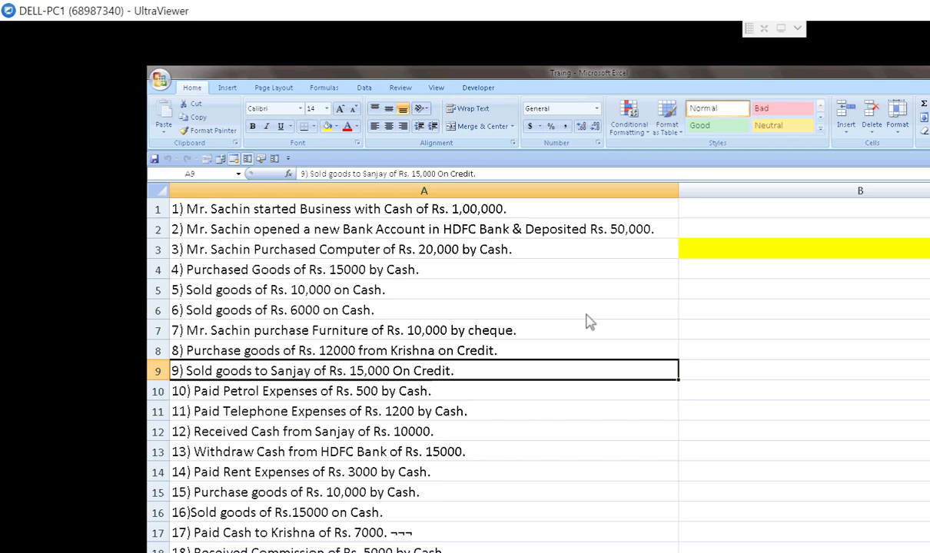
key("alt+Tab")
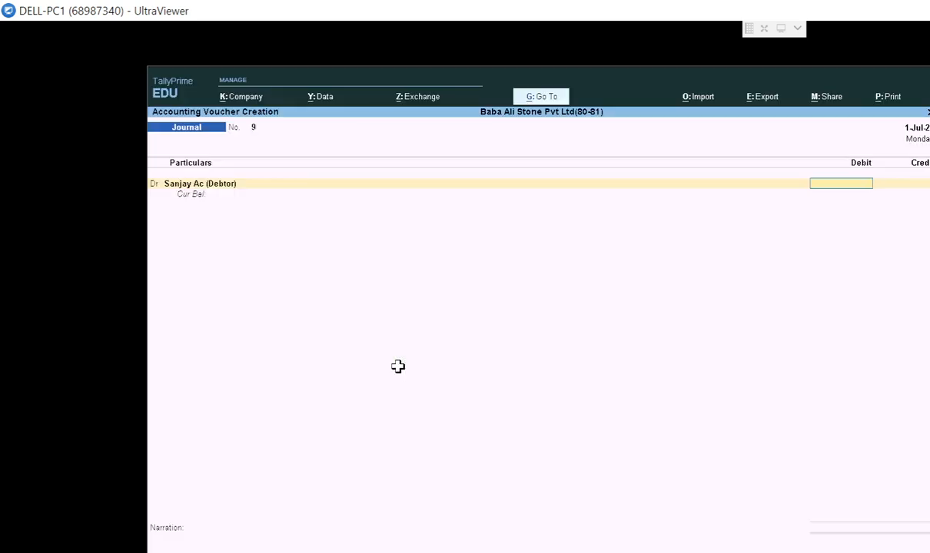
type("5000")
key("Return")
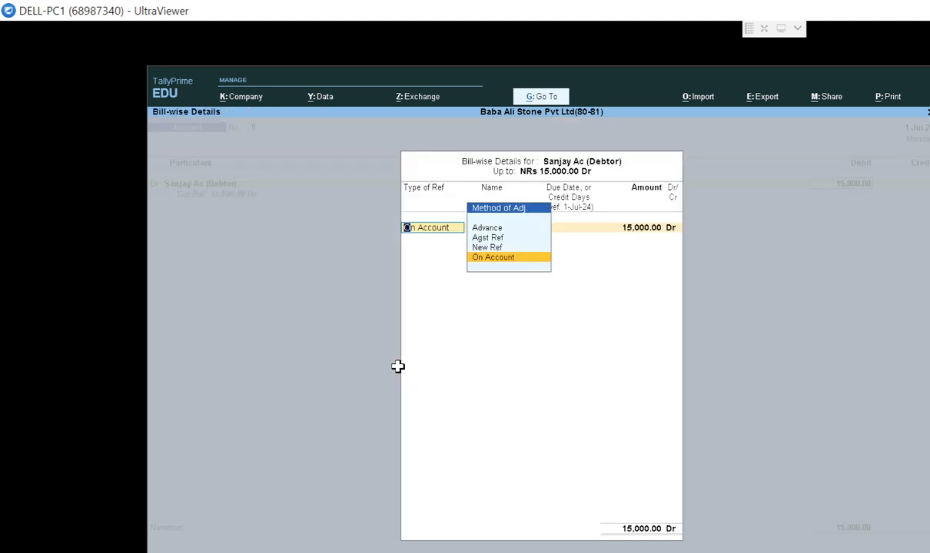
Step: Allocate the debtor's 15,000 debit as New Ref 9 without a due date
key("Up")
key("Return")
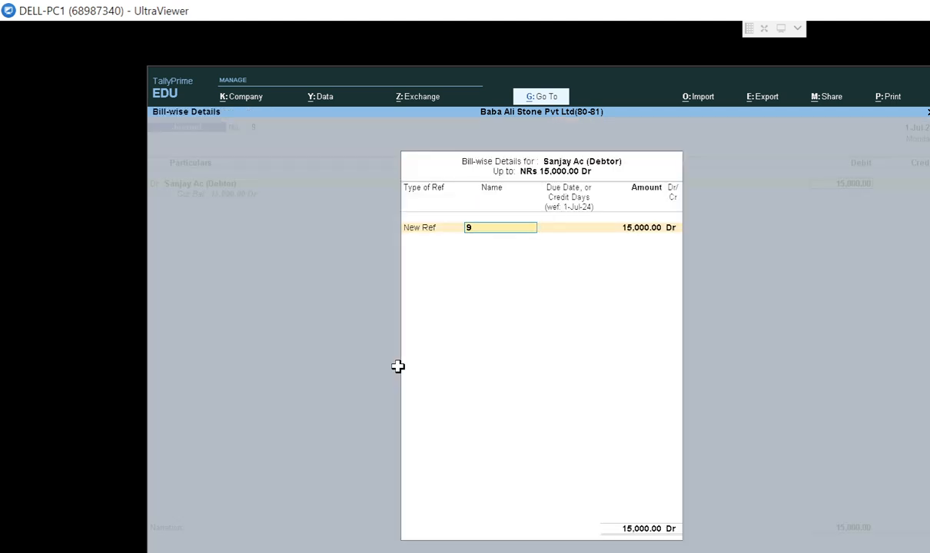
key("Return")
key("Return")
key("Return")
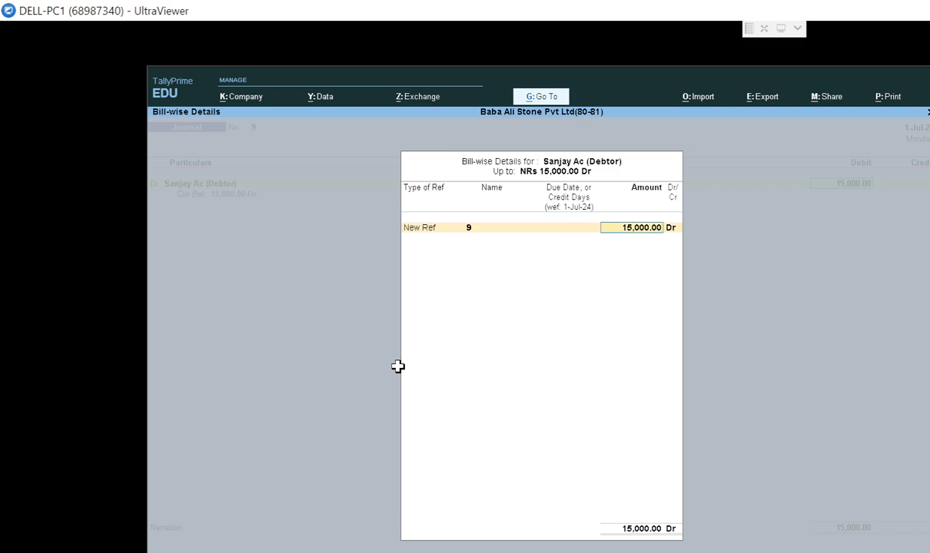
key("Return")
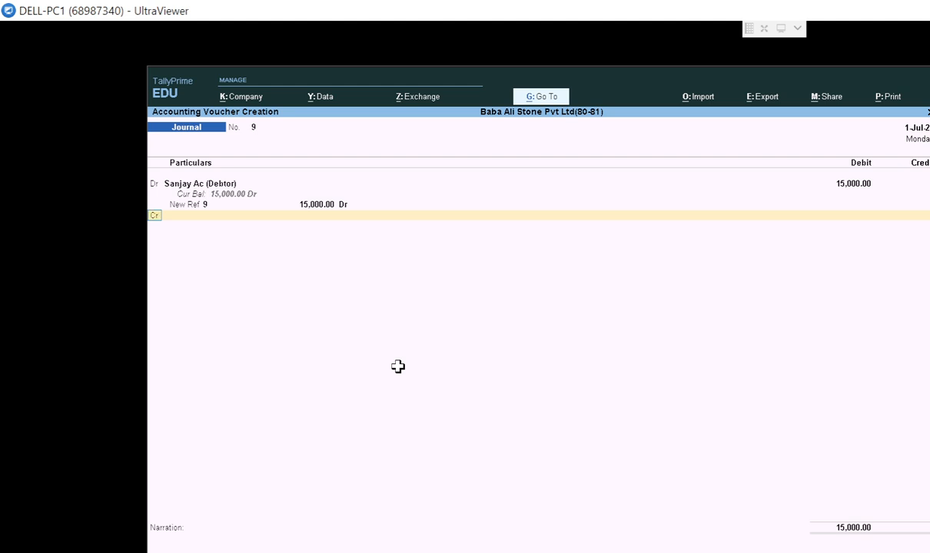
Step: Credit Sale Ac with 15,000 without inventory items or narration and save journal voucher 9
key("Return")
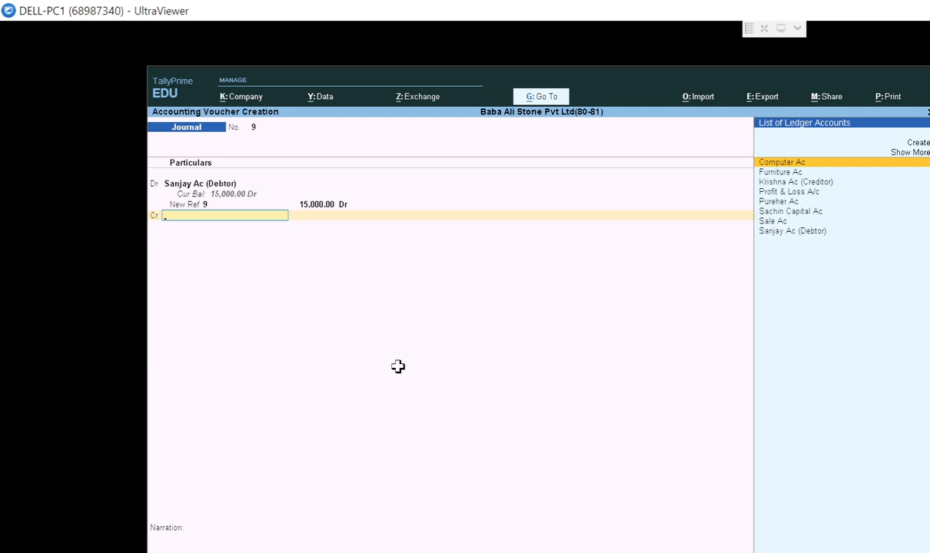
type("Sa")
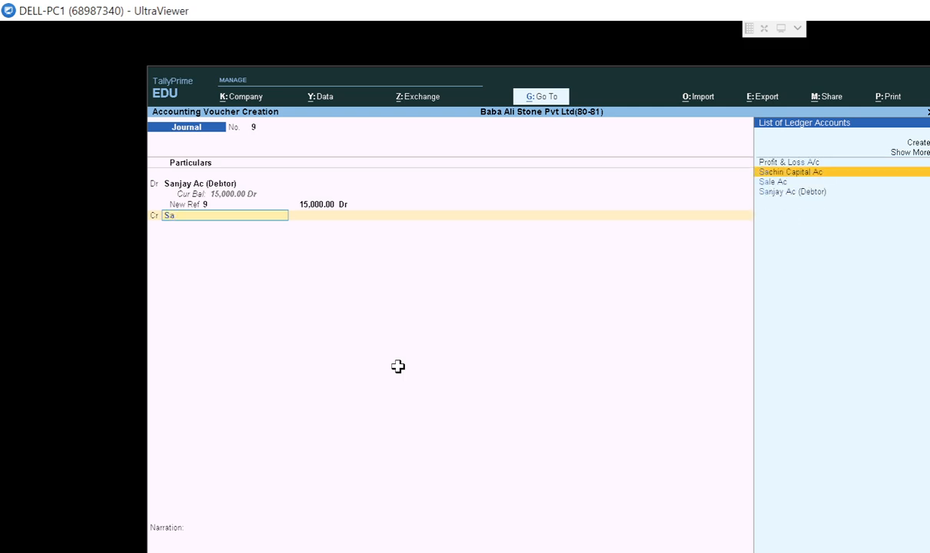
key("Down")
key("Return")
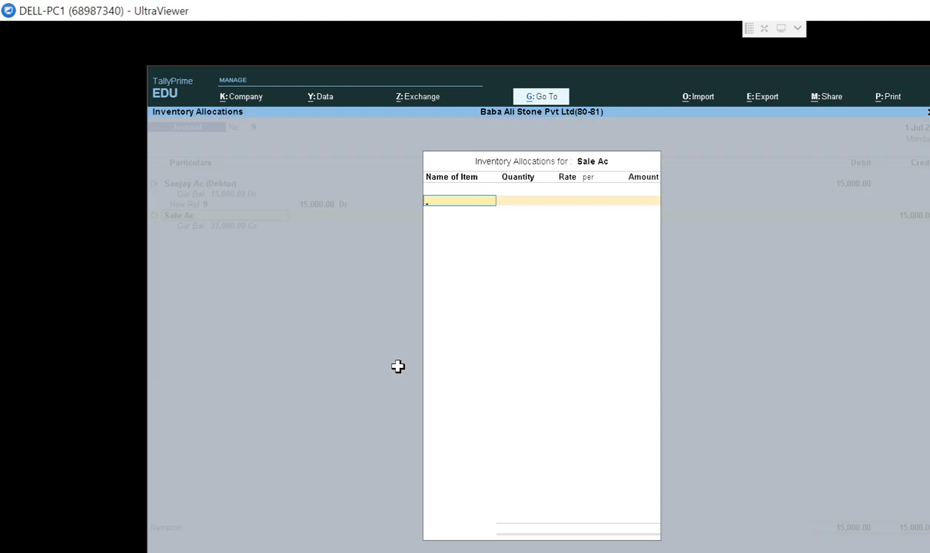
key("Return")
key("Return")
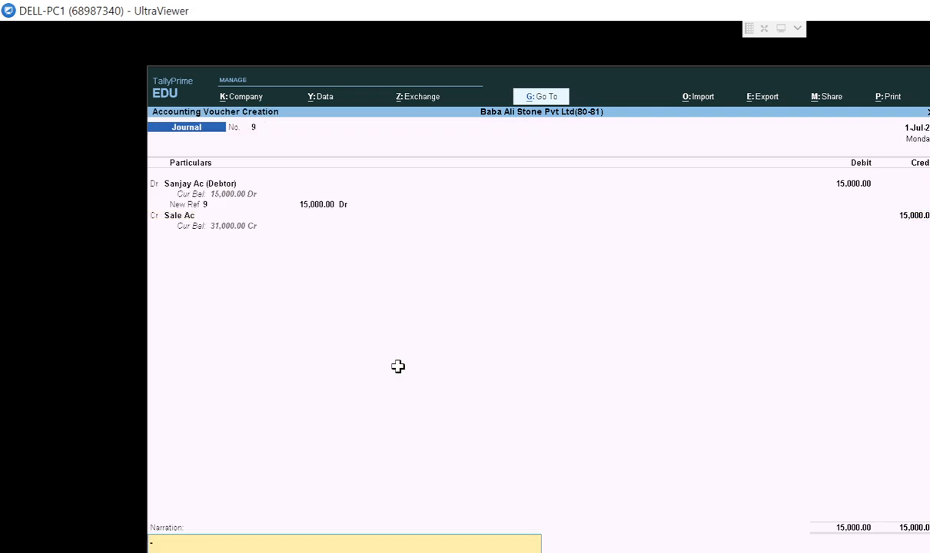
key("Return")
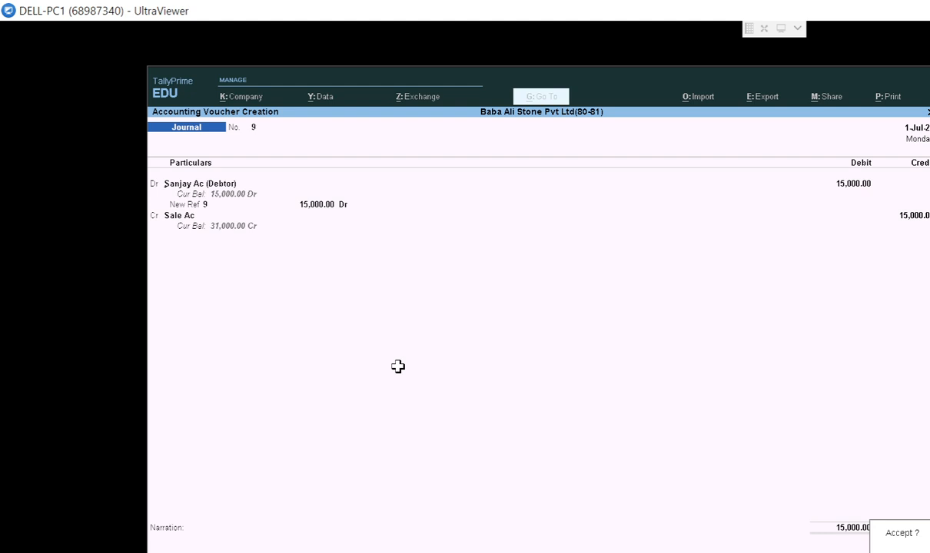
key("Return")
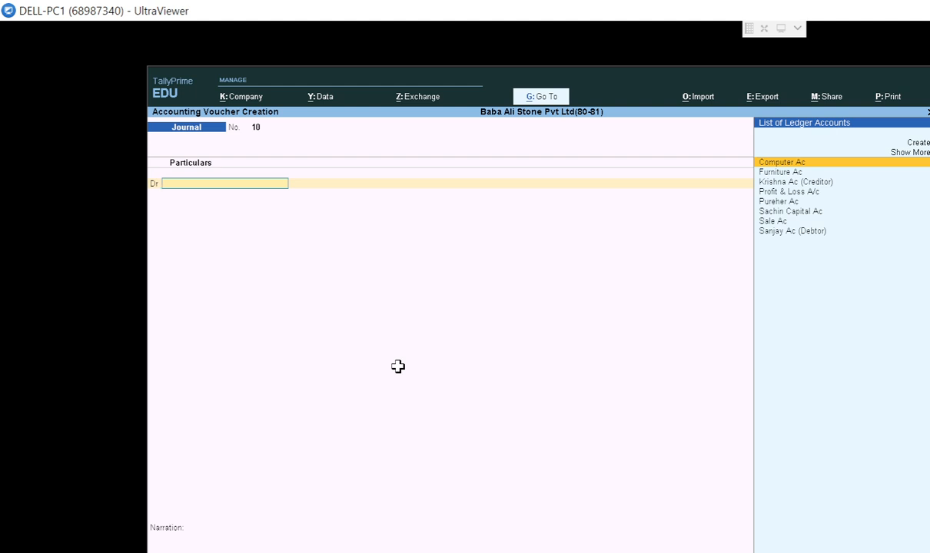
Step: Create a new ledger from journal voucher 10, named with the next debtor's name followed by "Ac" and no alias
key("Down")
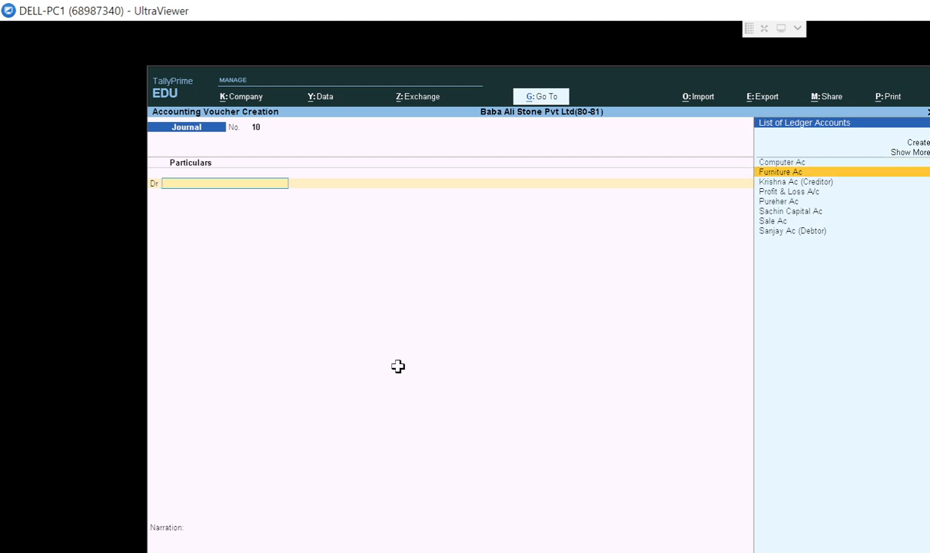
key("Up")
key("Up")
key("Return")
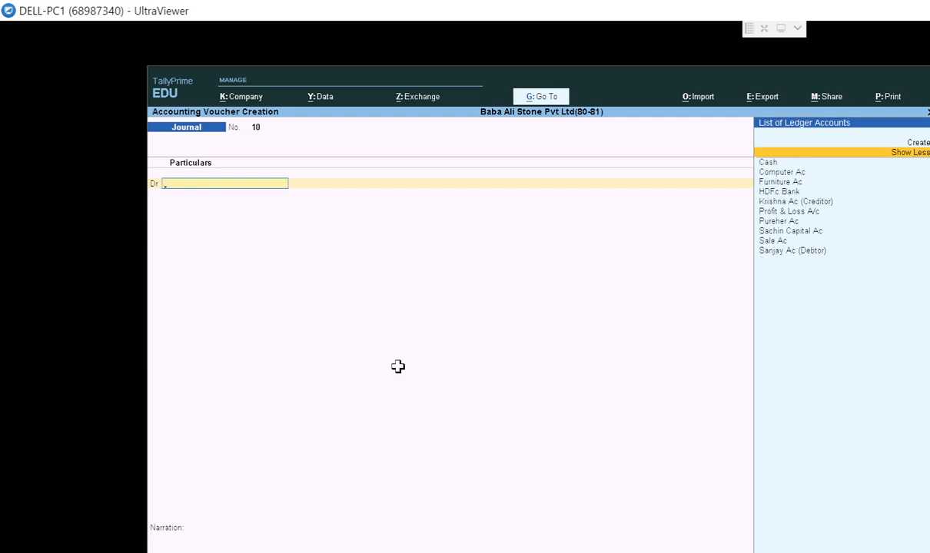
key("Up")
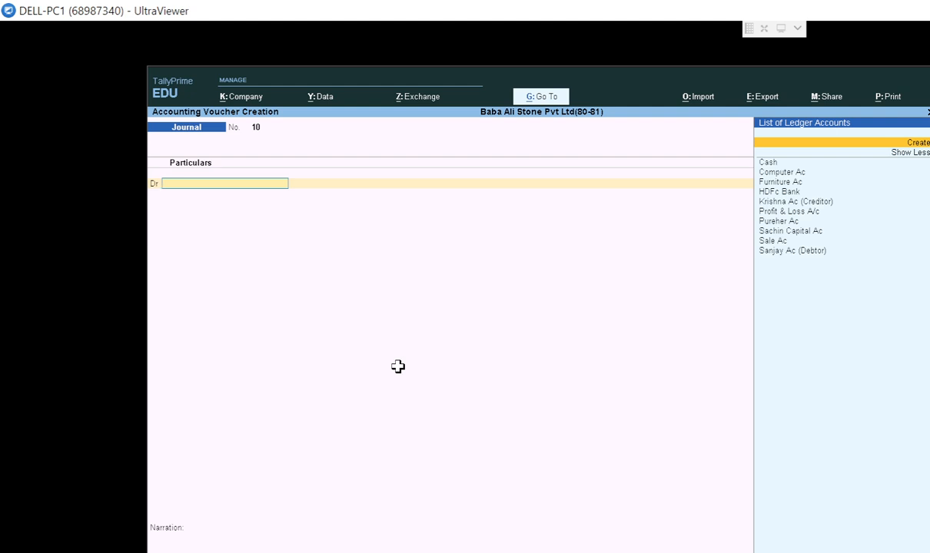
key("Return")
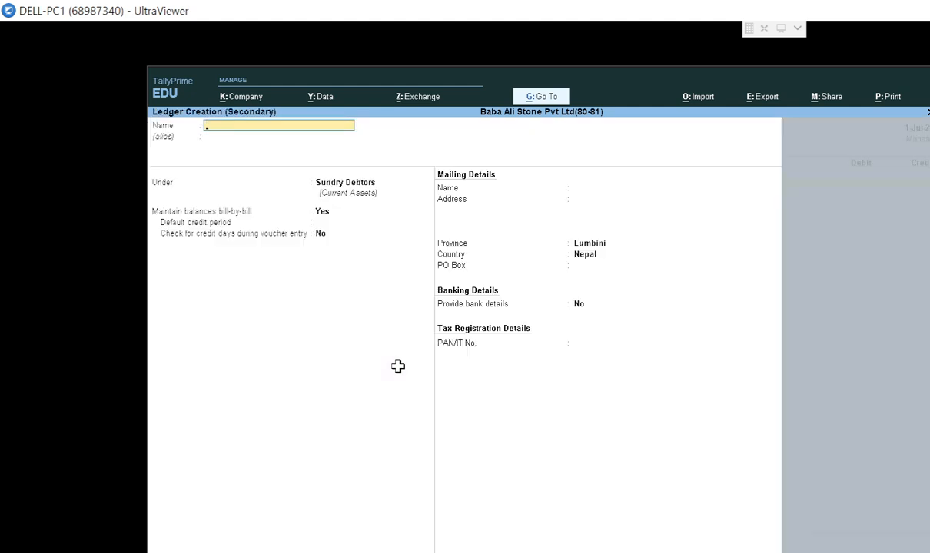
type("Manoj ac")
key("Return")
key("Return")
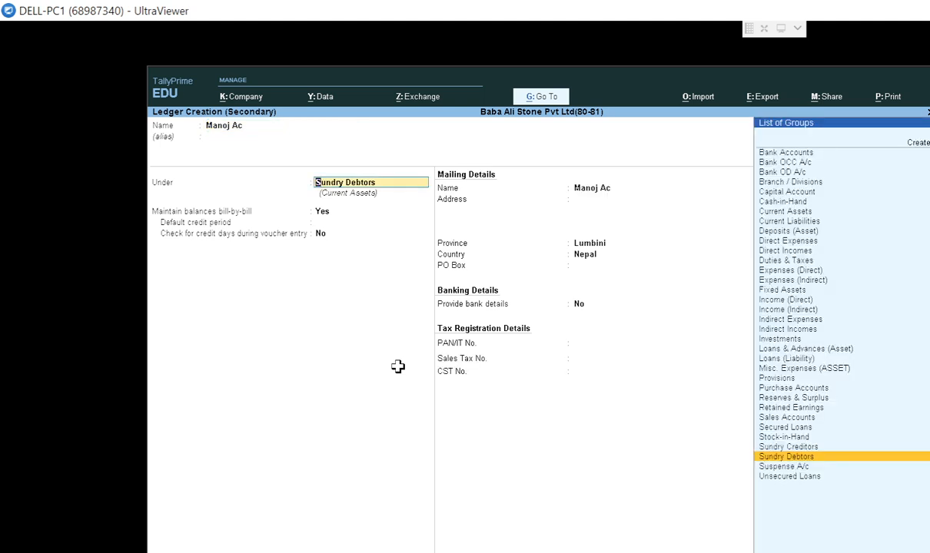
Step: Keep the new ledger under Sundry Debtors with bill-by-bill balances at Yes and credit-day checking at No, and save it
key("Return")
key("Return")
key("Return")
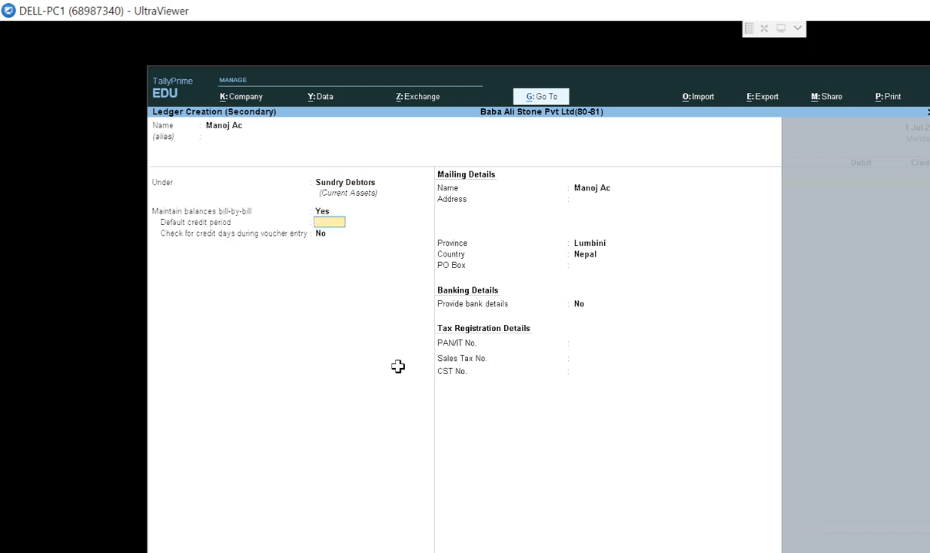
key("BackSpace")
key("BackSpace")
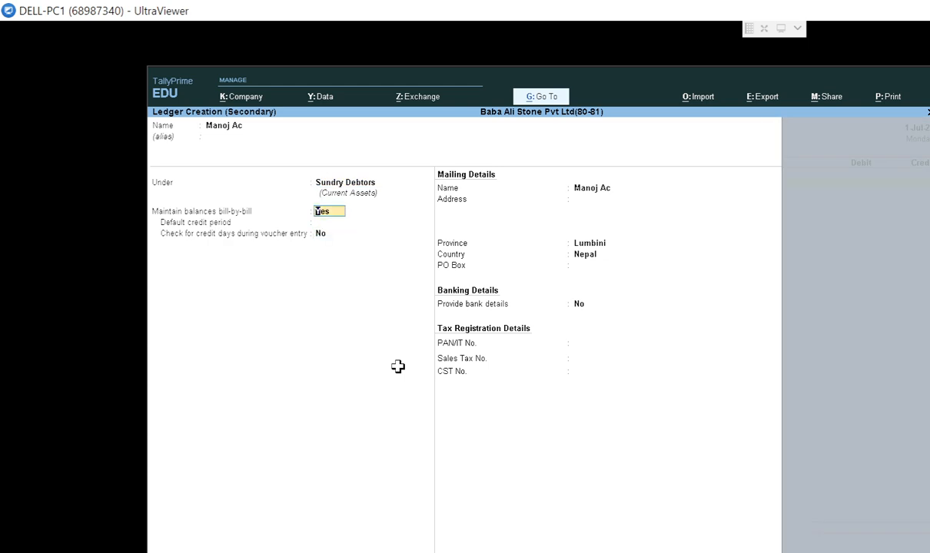
key("BackSpace")
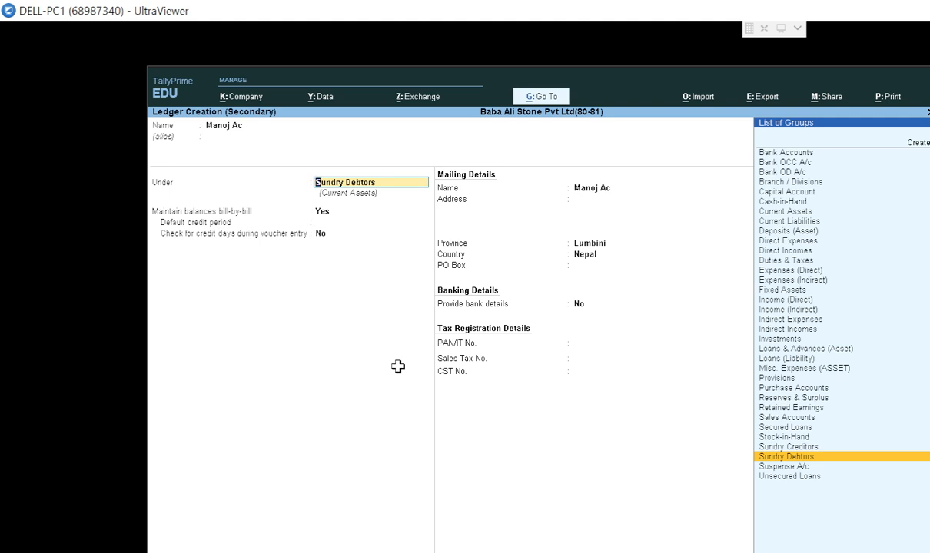
key("Return")
key("Return")
key("Return")
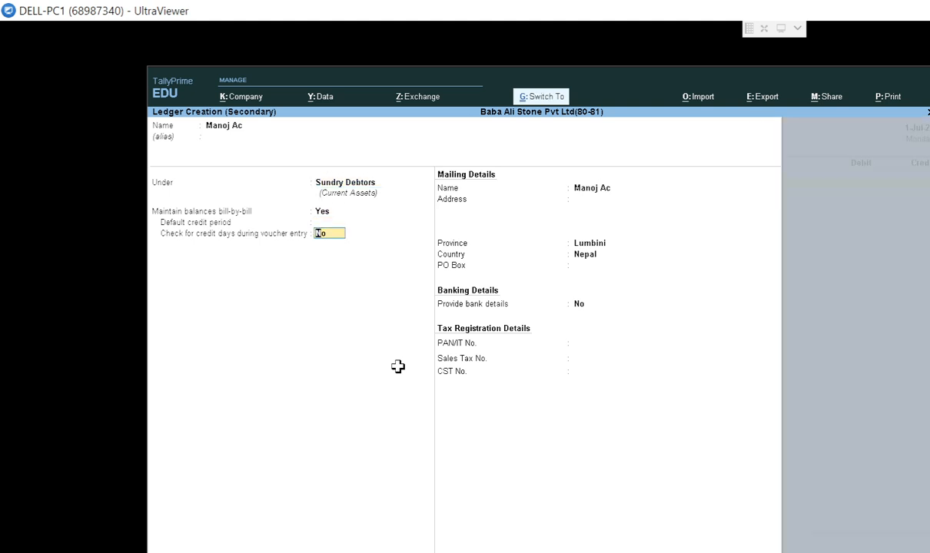
key("Return")
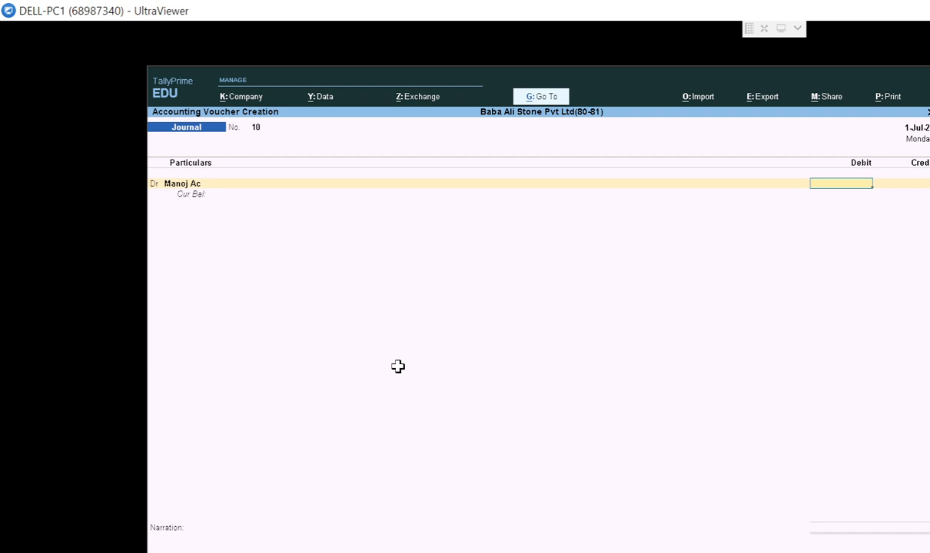
Step: Debit the new debtor's ledger with 10,000 and allocate it as New Ref 10 without a due date
type("10000")
key("Return")
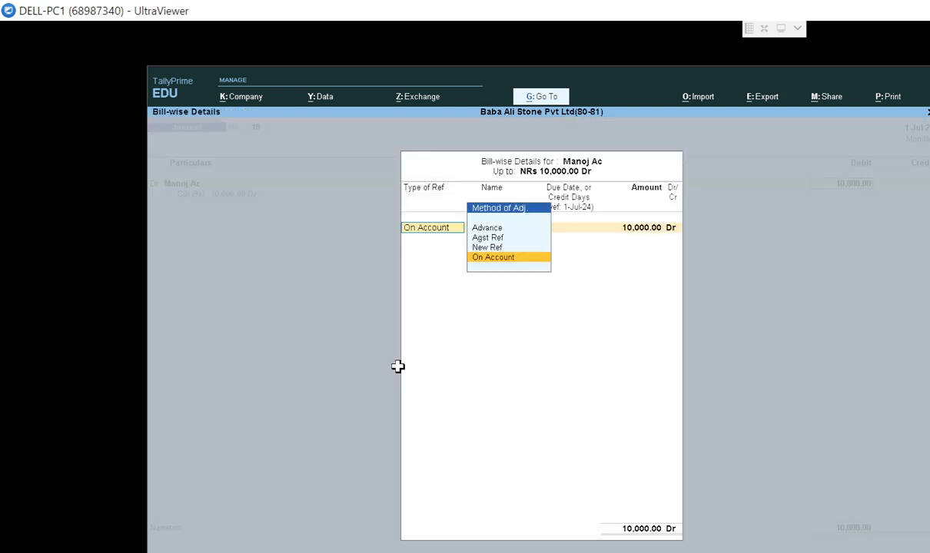
key("Up")
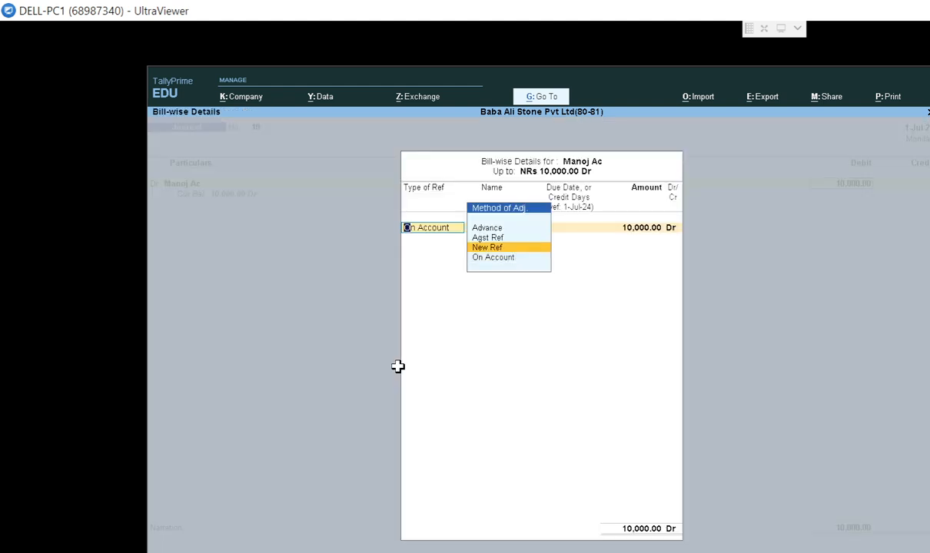
key("Return")
key("Return")
key("Return")
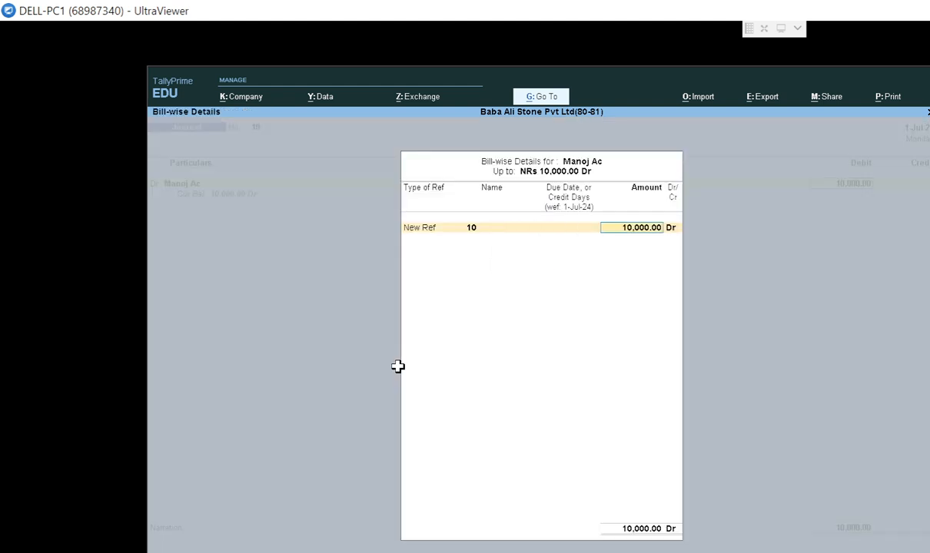
key("Return")
key("Return")
key("Return")
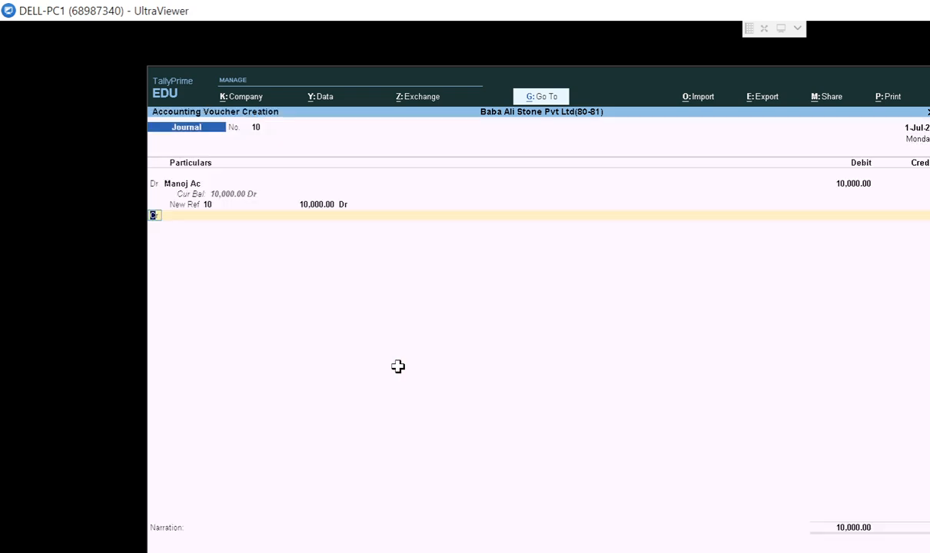
Step: Credit Sale Ac with 10,000, save journal voucher 10 without narration, and return to the Gateway of Tally without quitting
type("Sa")
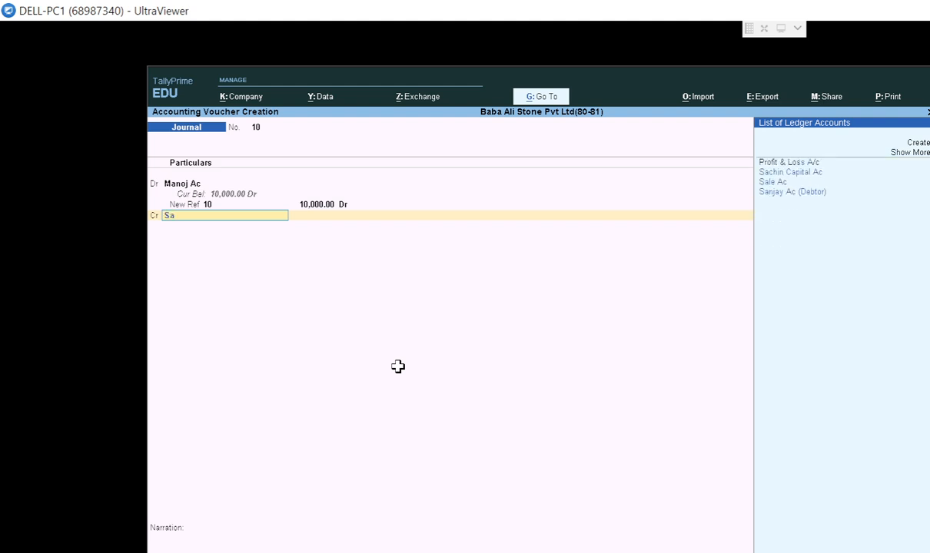
key("Down")
key("Down")
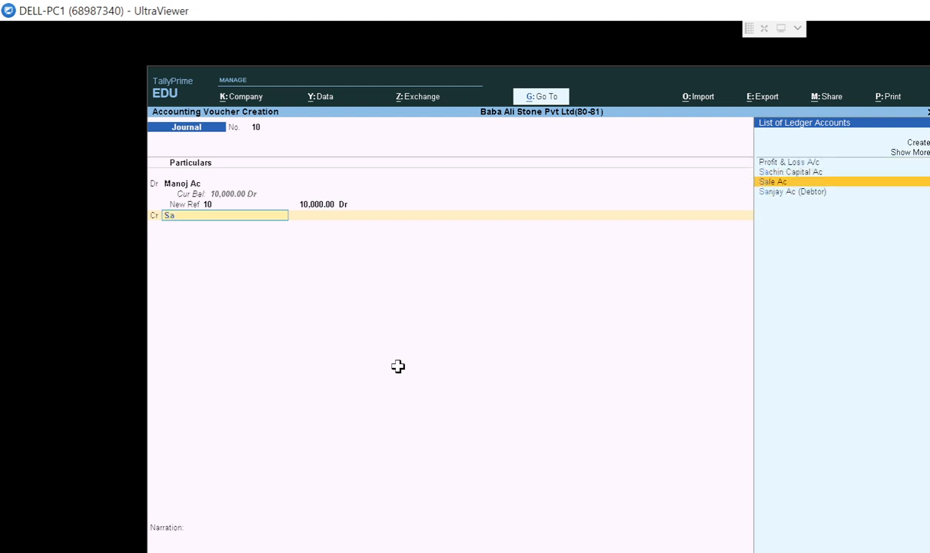
key("Return")
key("Return")
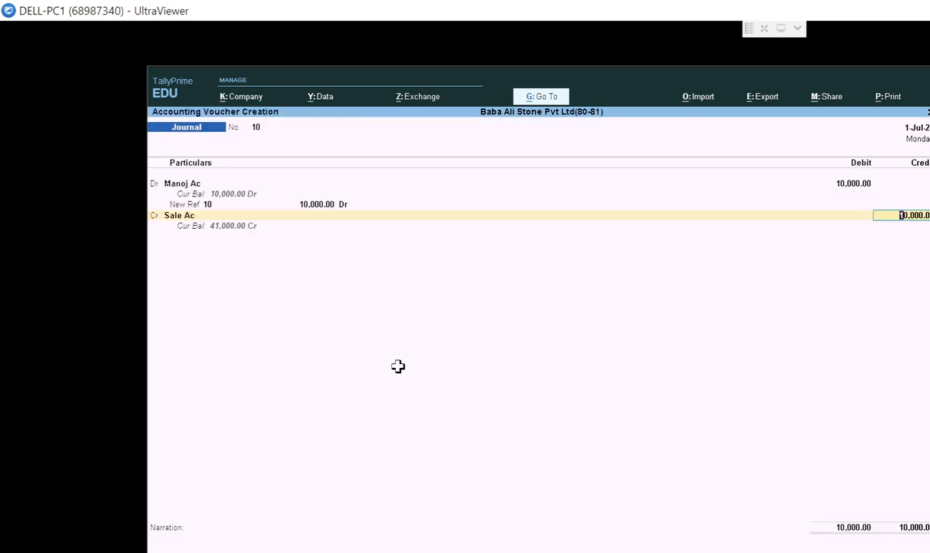
key("Return")
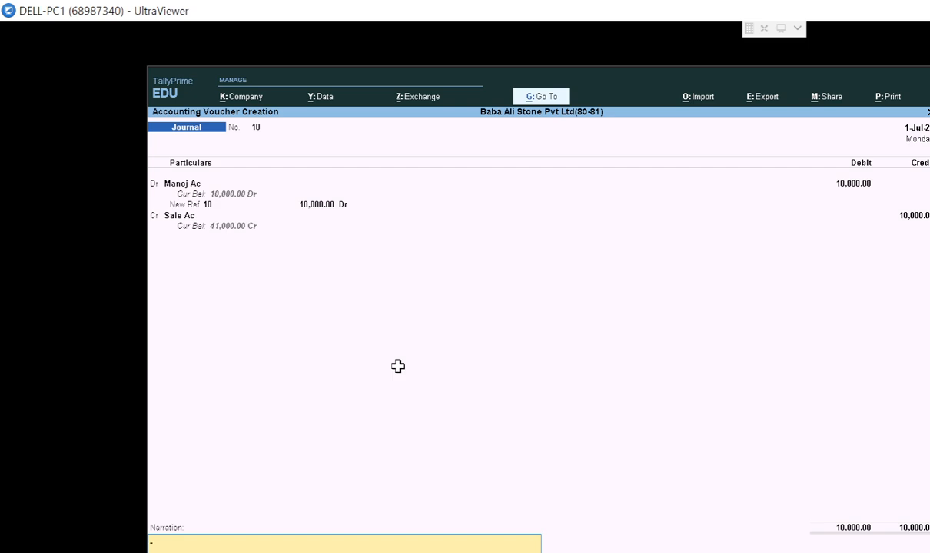
key("Return")
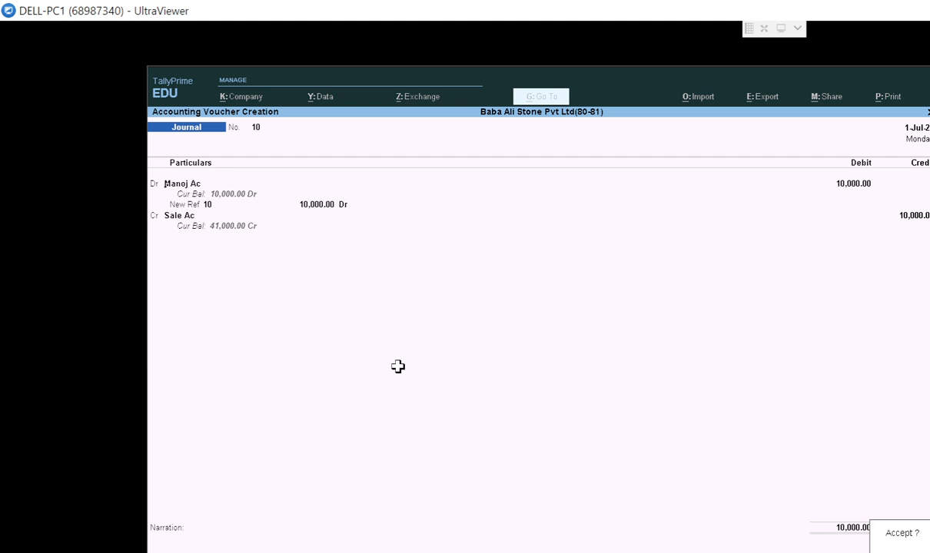
key("Return")
key("Escape")
key("Escape")
key("Escape")
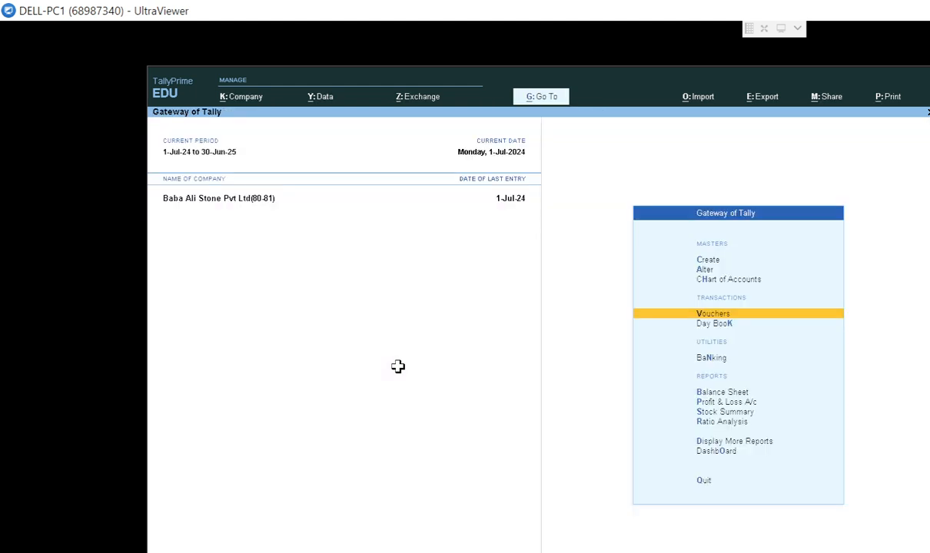
key("n")
Step: Bring up the ledger selection for the Ledger account book report
key("Down")
key("Down")
key("Down")
key("Down")
key("Down")
key("Down")
key("Down")
key("Down")
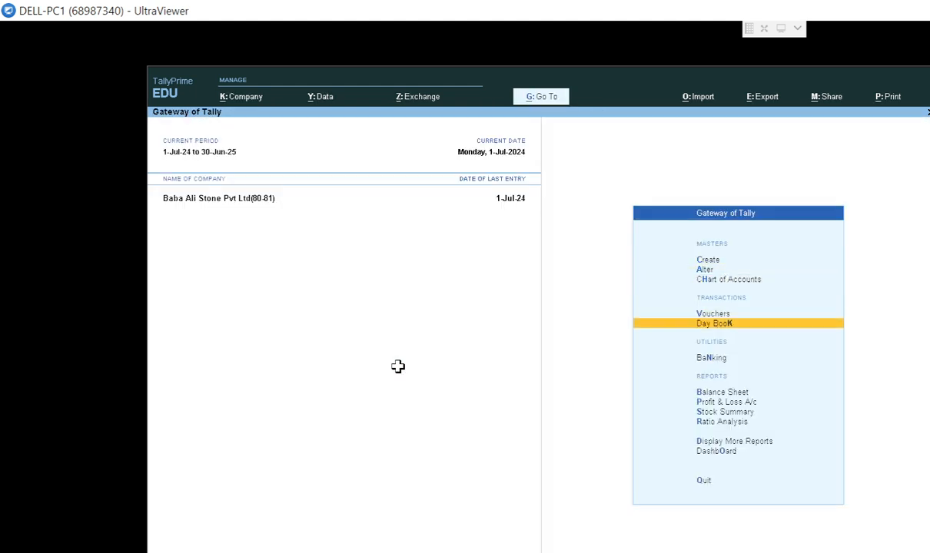
key("Down")
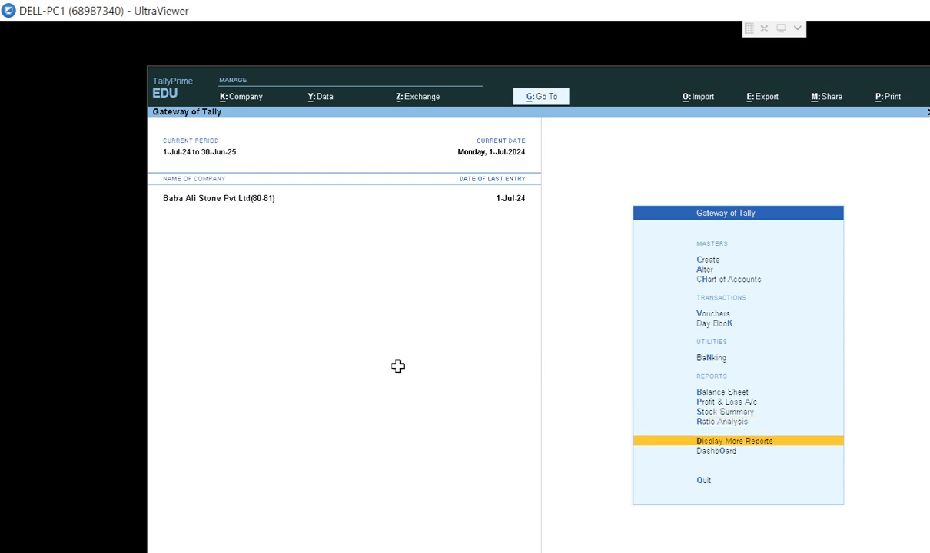
key("Return")
key("Down")
key("Down")
key("Down")
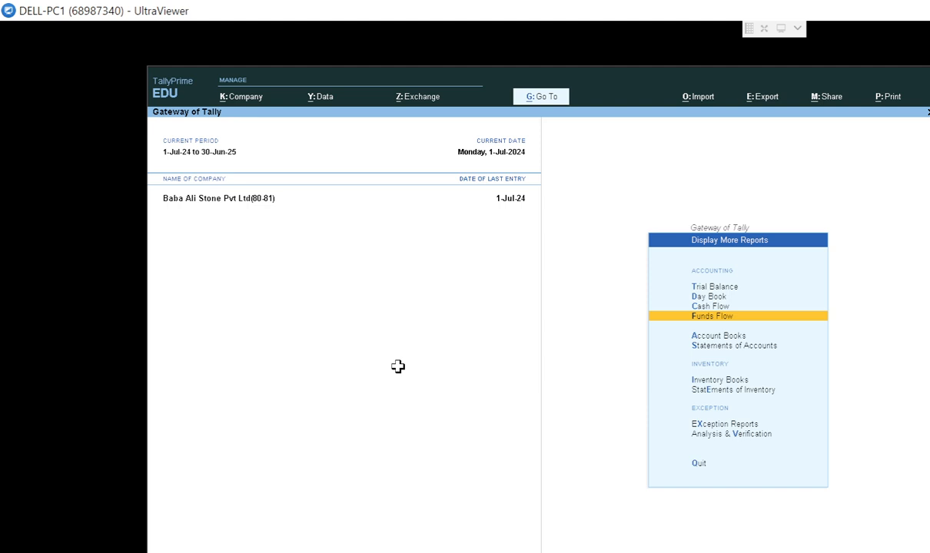
key("Down")
key("Return")
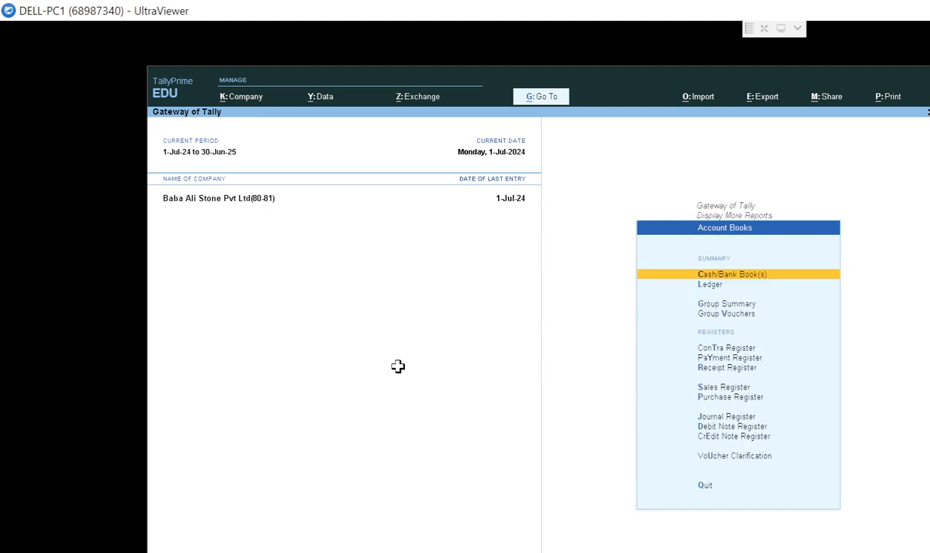
key("Down")
key("Return")
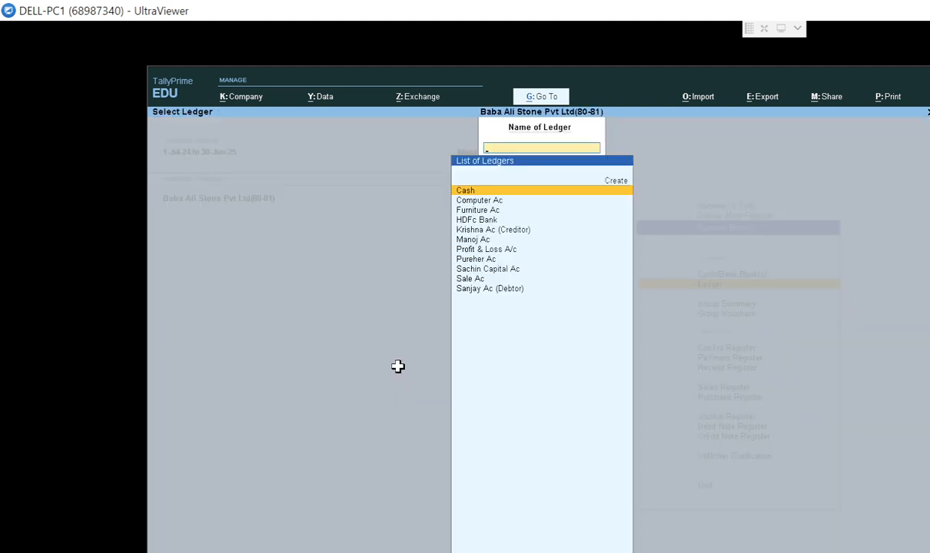
Step: Review the vouchers in the ledger whose name ends in "(Debtor)", and return to the ledger selection
key("Down")
key("Down")
key("Down")
key("Down")
key("Down")
key("Down")
key("Down")
key("Down")
key("Down")
key("Down")
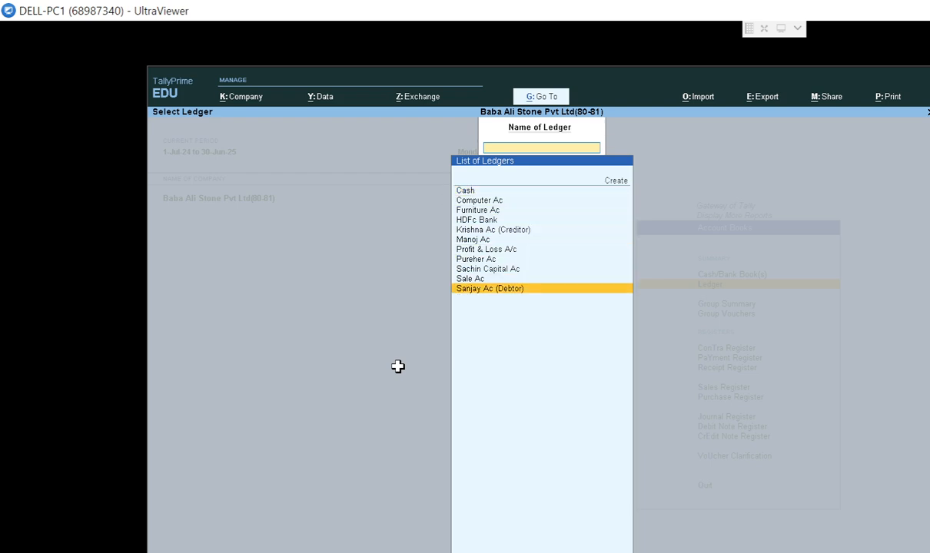
key("Return")
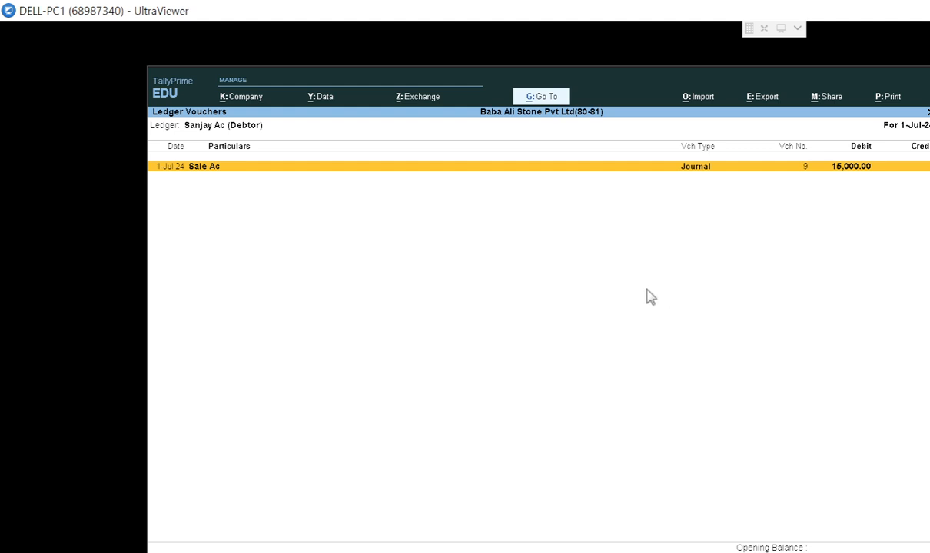
key("Escape")
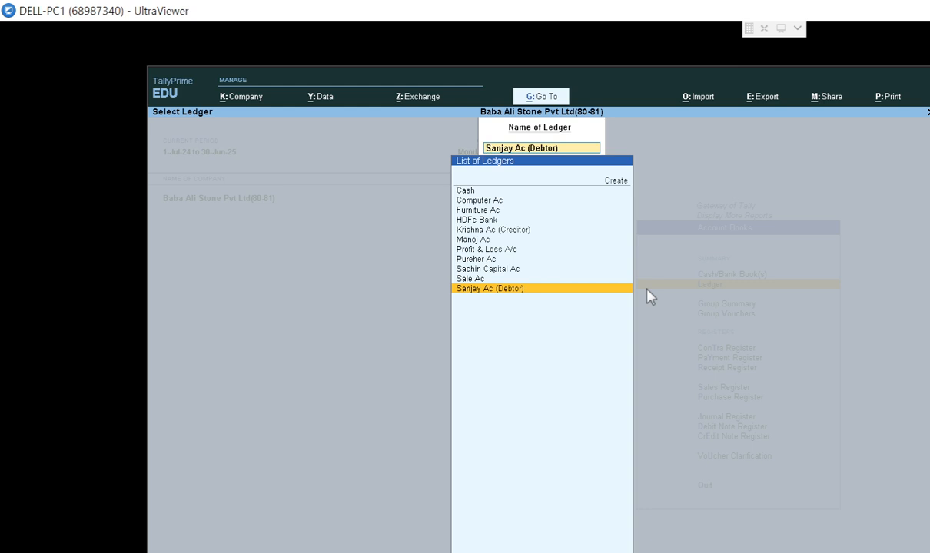
Step: Review the vouchers in the ledger of the most recently created debtor, and return to the ledger selection
key("Up")
key("Up")
key("Up")
key("Up")
key("Up")
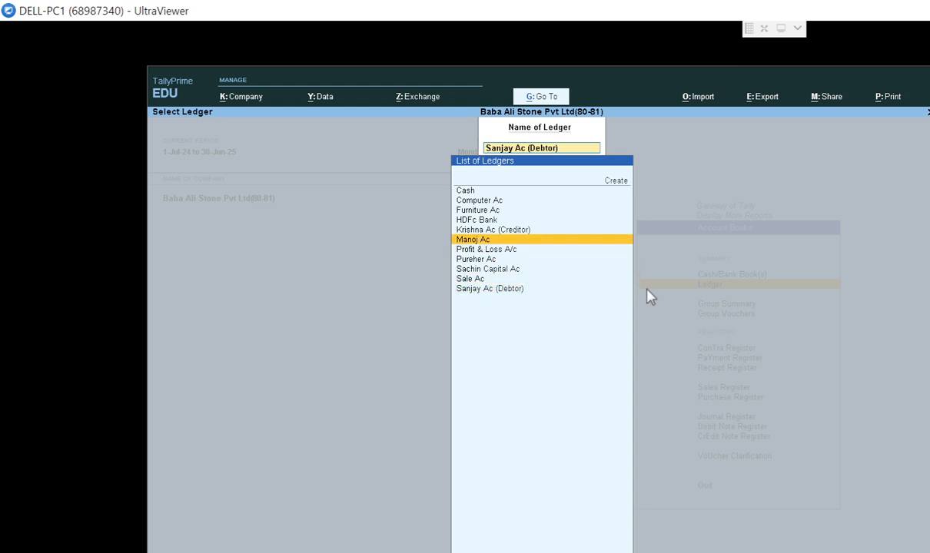
key("Return")
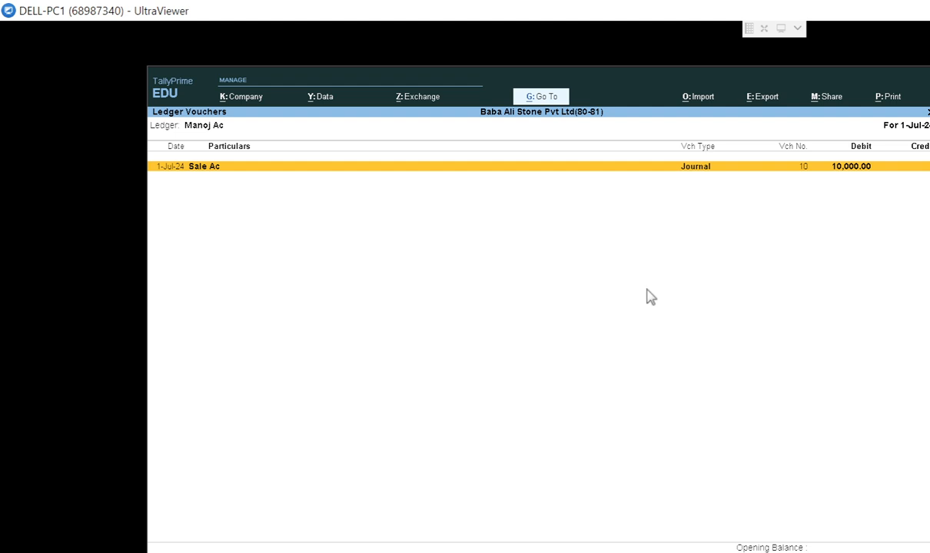
key("Escape")
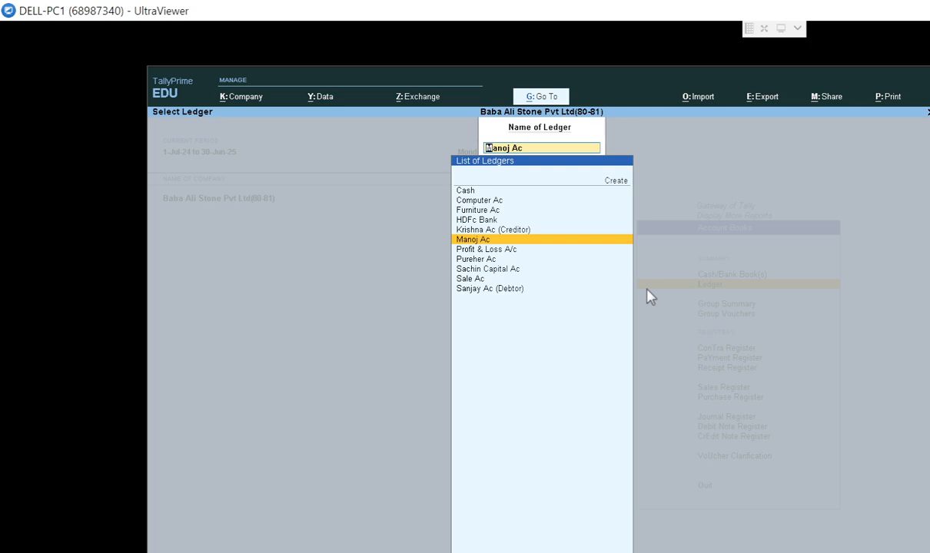
Step: Review the vouchers in the Sale Ac ledger for the period from 1-7-2024 to 1-7-2024
key("Down")
key("Down")
key("Down")
key("Down")
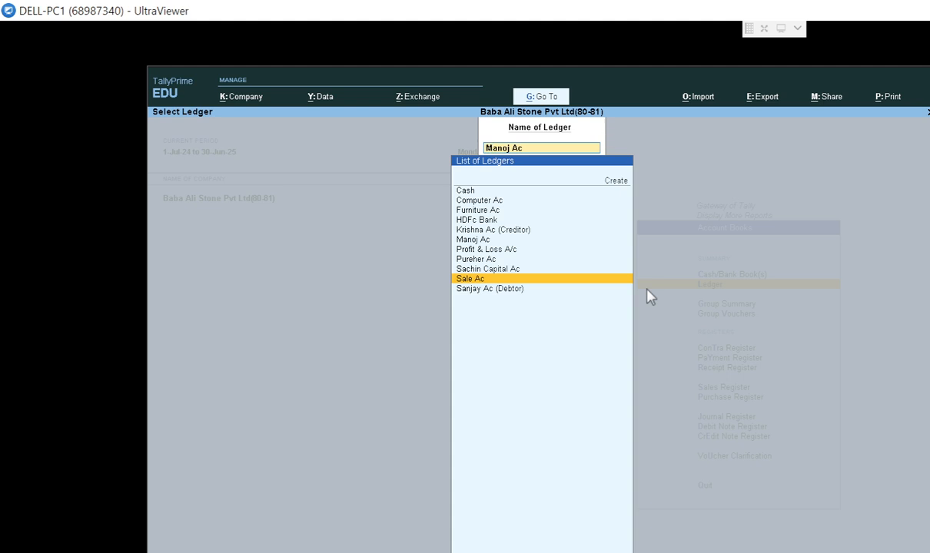
key("Return")
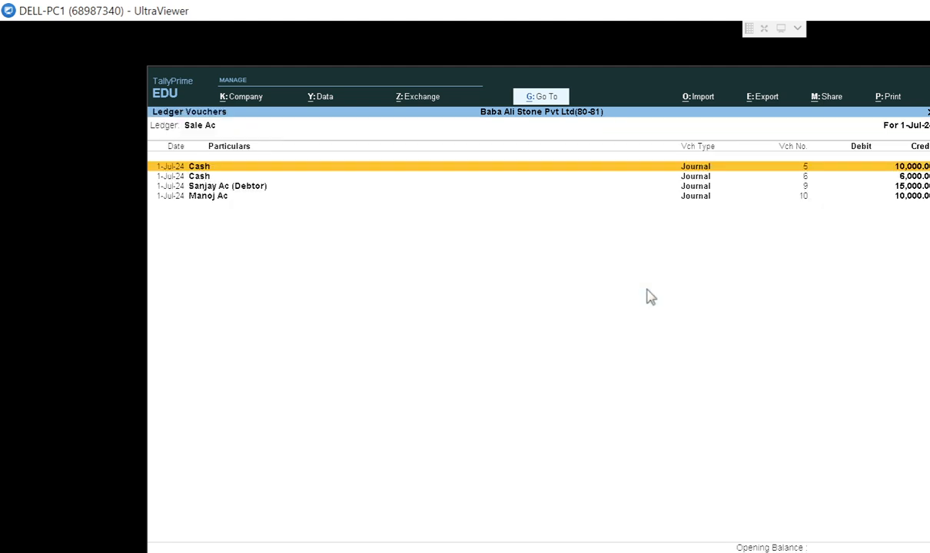
key("alt+f2")
key("Return")
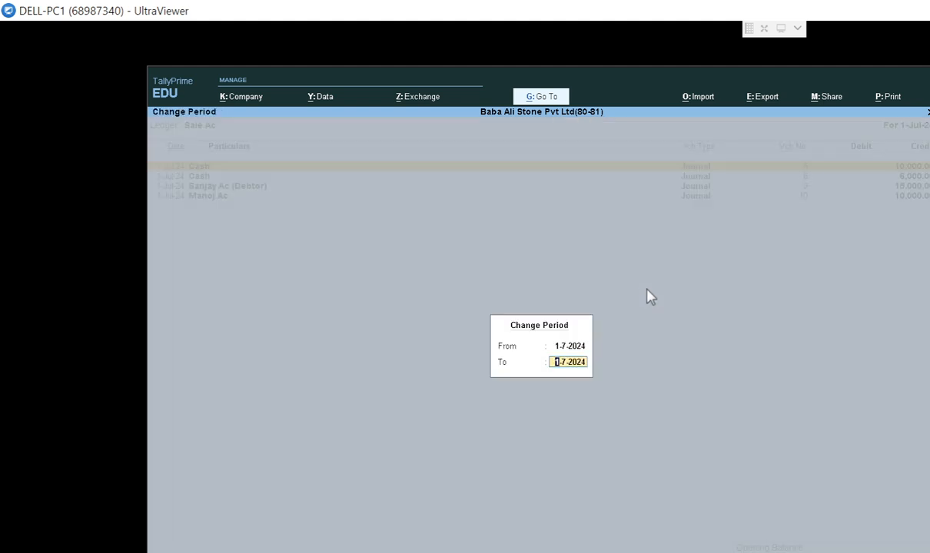
key("Return")
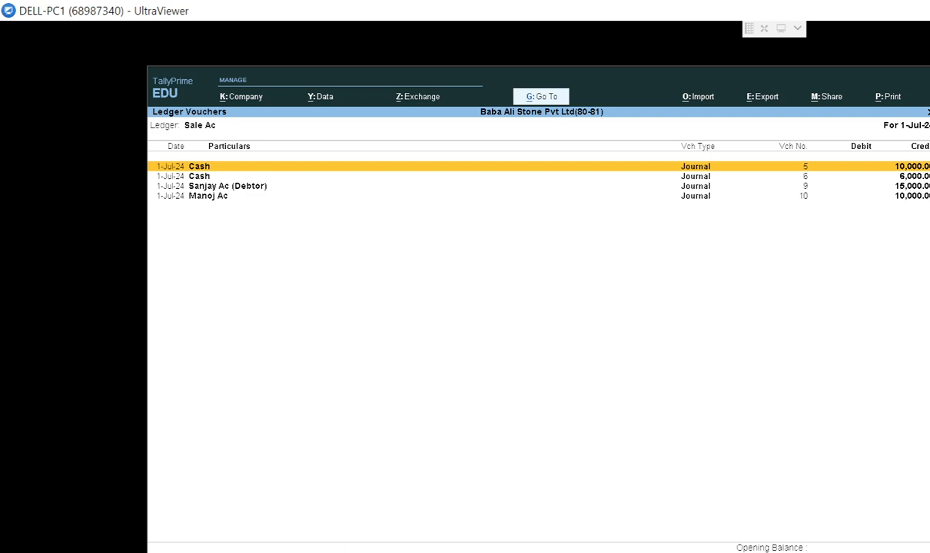
Step: Switch to the Excel workbook, select transaction 10 about petrol expenses to read it, and switch back to TallyPrime
key("alt+Tab")
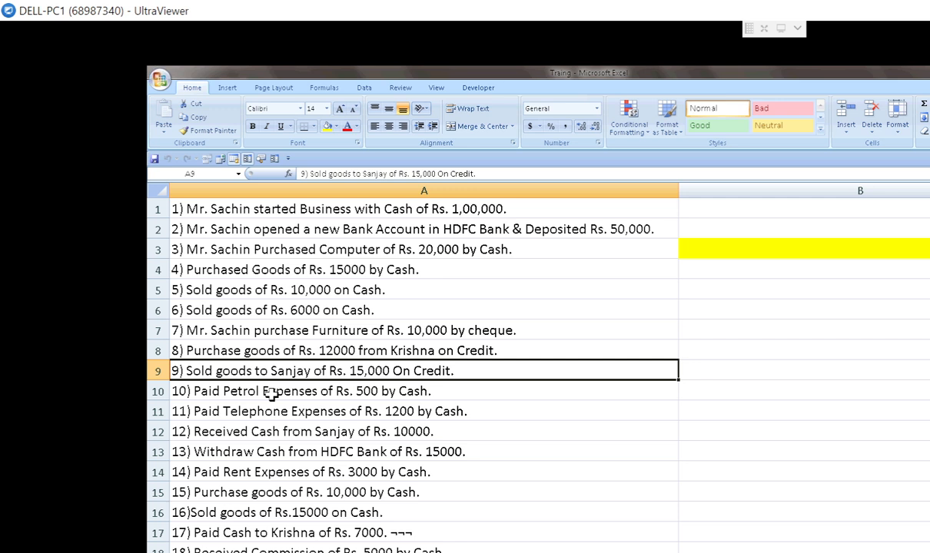
left_click(269, 394)
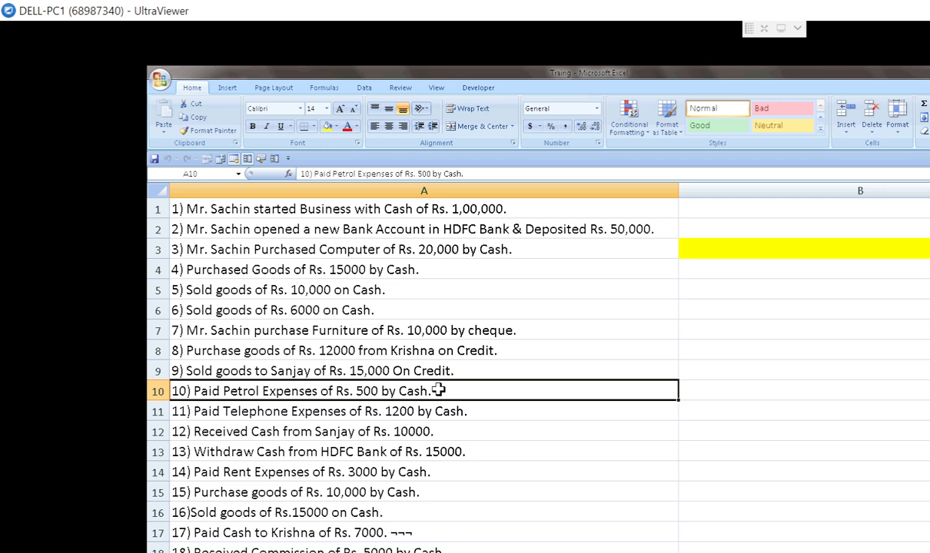
key("alt+Tab")
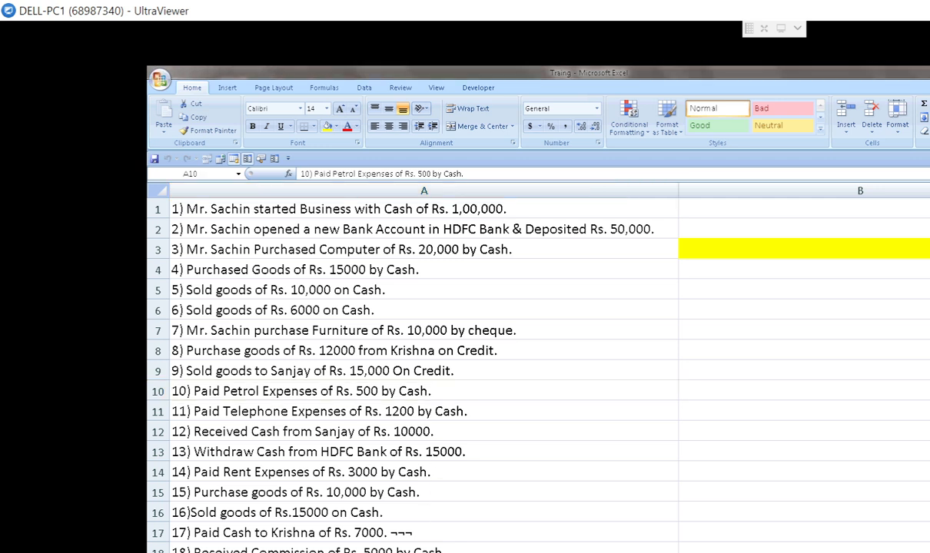
Step: Leave the ledger report for the Gateway of Tally, and recheck transaction 10 in the Excel workbook before returning to TallyPrime
key("Escape")
key("Escape")
key("Escape")
key("Escape")
key("Escape")
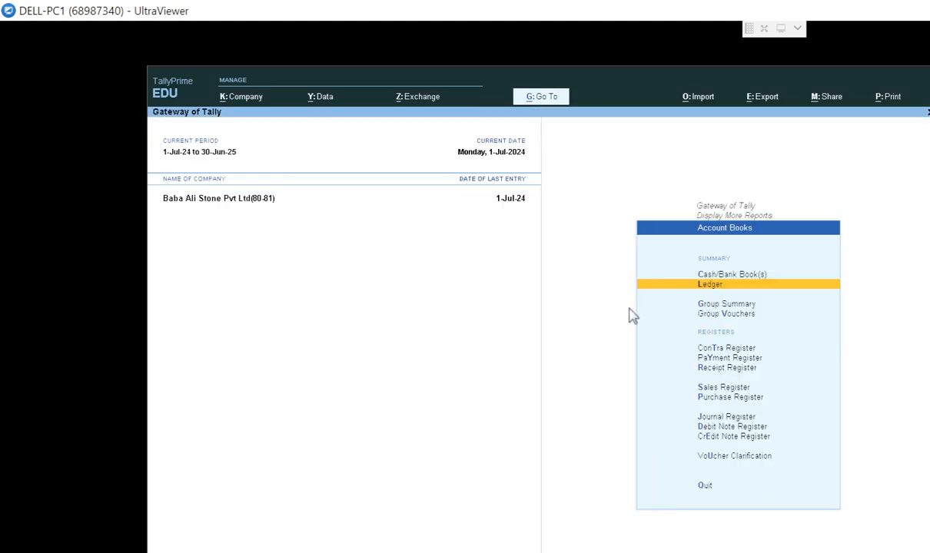
key("Down")
key("Down")
key("Down")
key("Down")
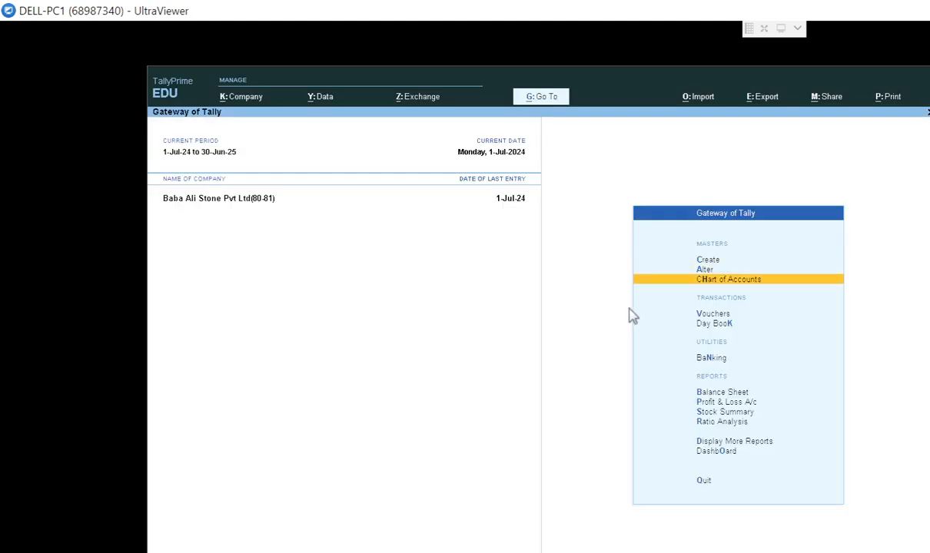
key("Up")
key("Up")
key("Up")
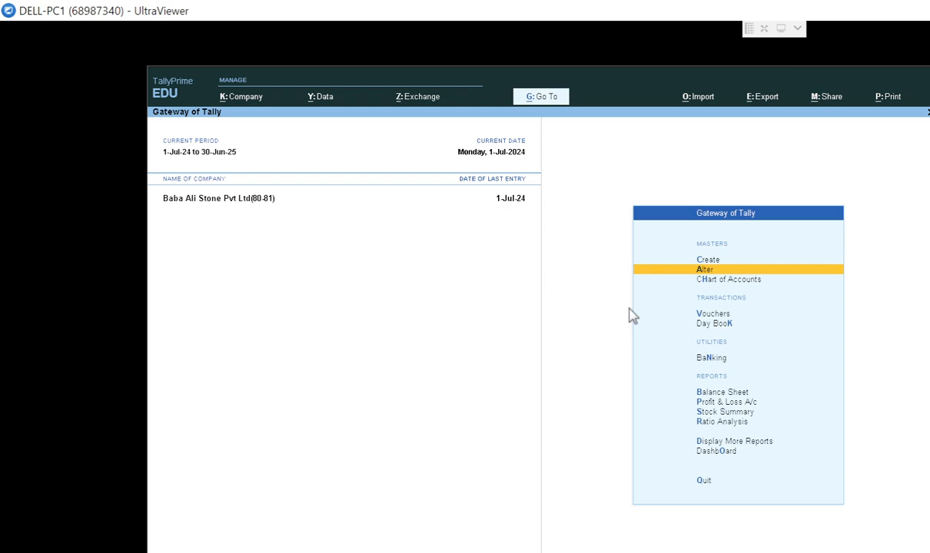
key("alt+Tab")
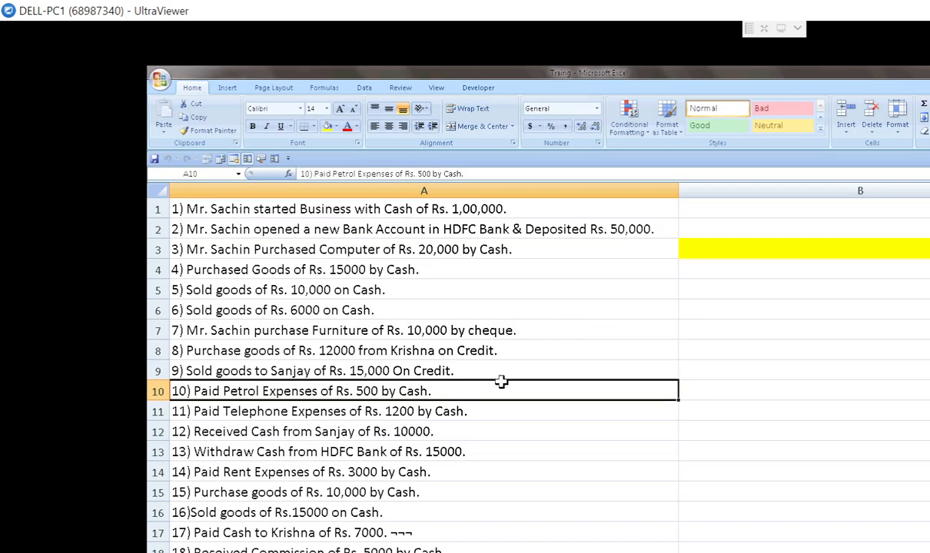
key("alt+Tab")
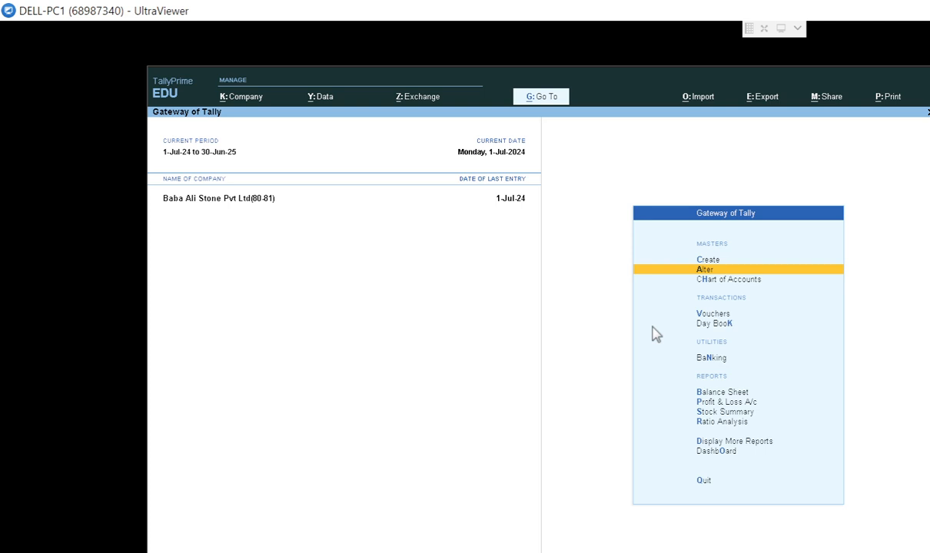
Step: Start creating a ledger master and name it Petrol Expenses
key("Up")
key("Return")
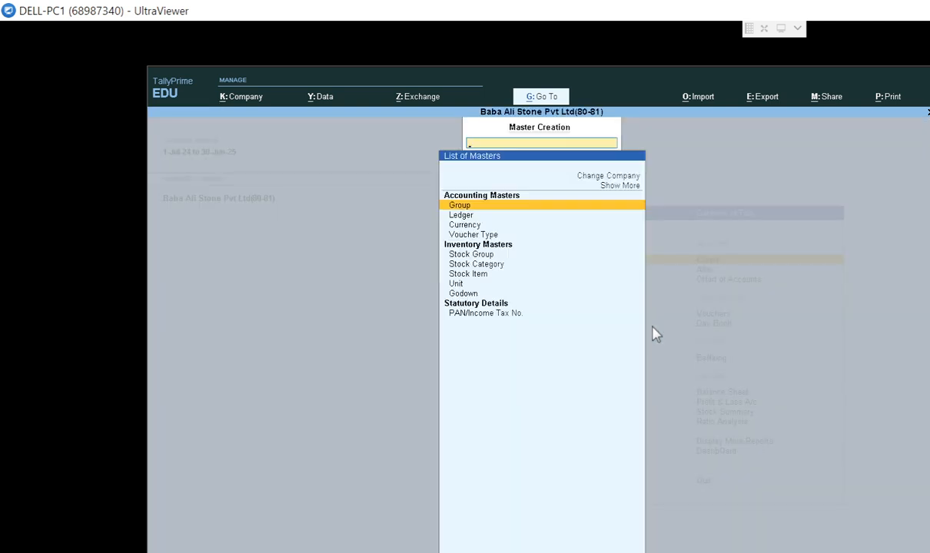
key("Down")
key("Return")
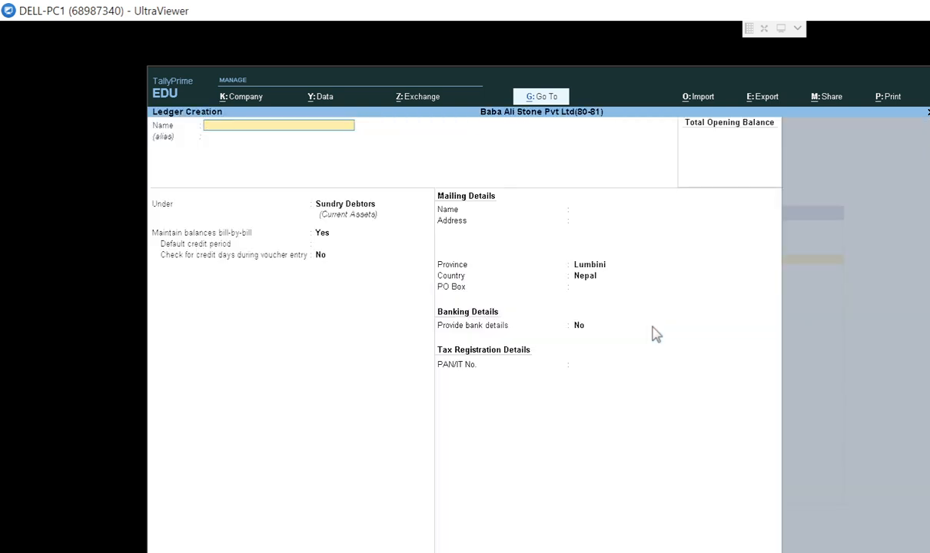
type("Petrol Pe")
key("BackSpace")
key("BackSpace")
key("BackSpace")
type("Expenses")
key("Return")
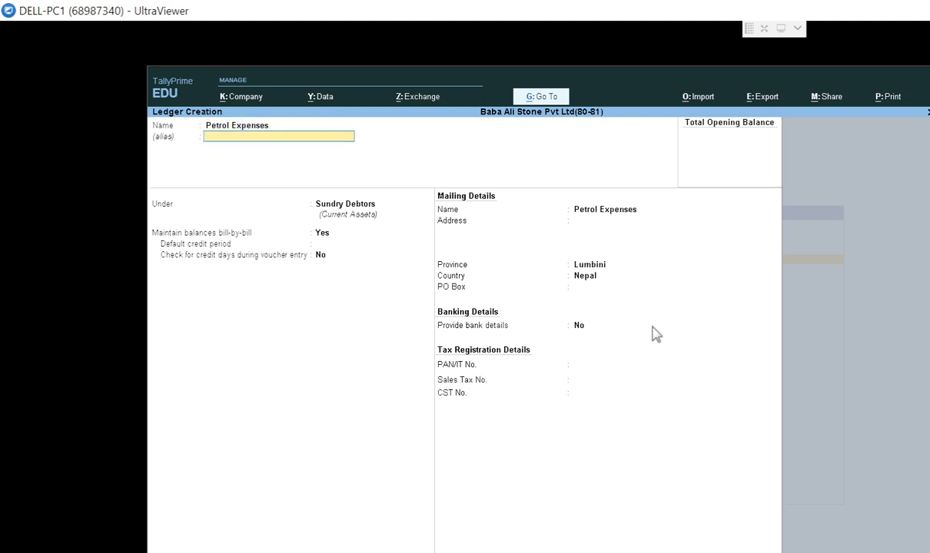
Step: Leave the alias empty and place the Petrol Expenses ledger under the Direct Expenses group
key("Return")
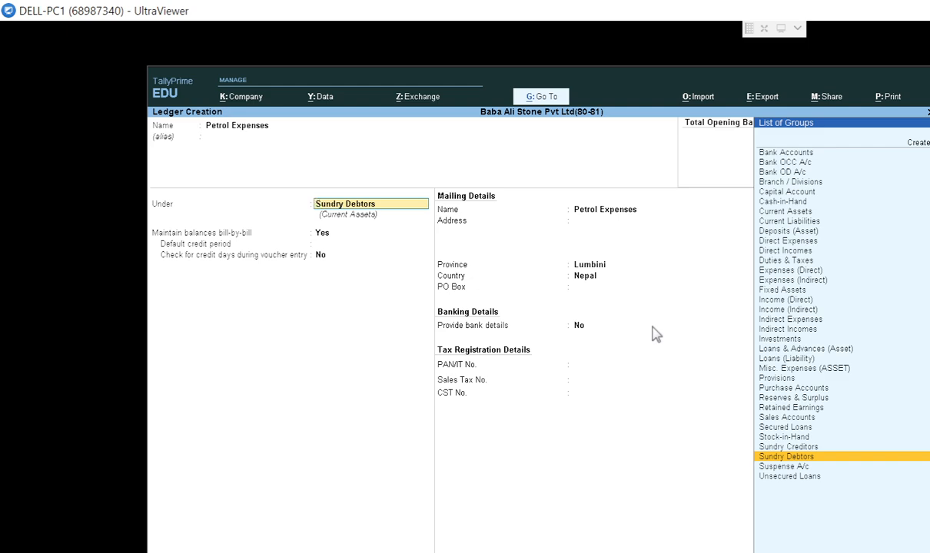
type("Ex")
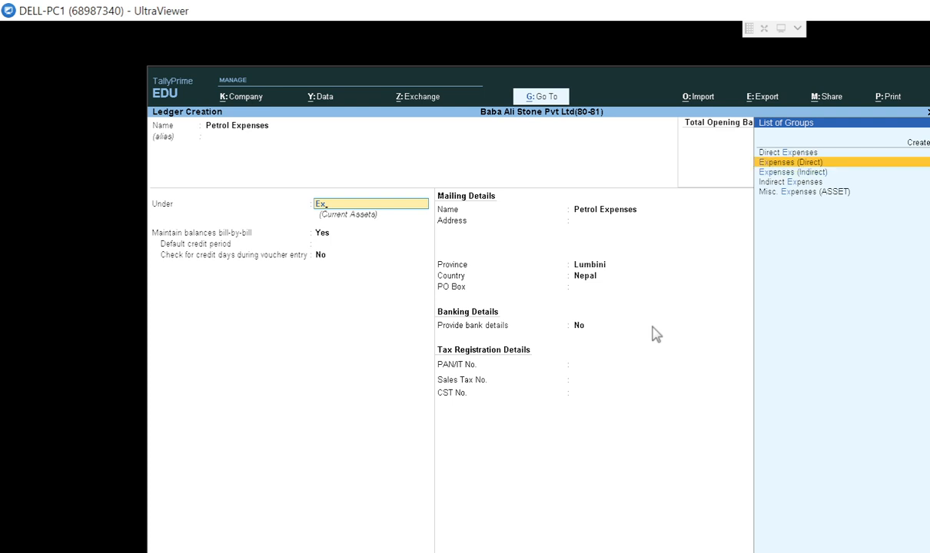
key("Down")
key("Up")
key("Up")
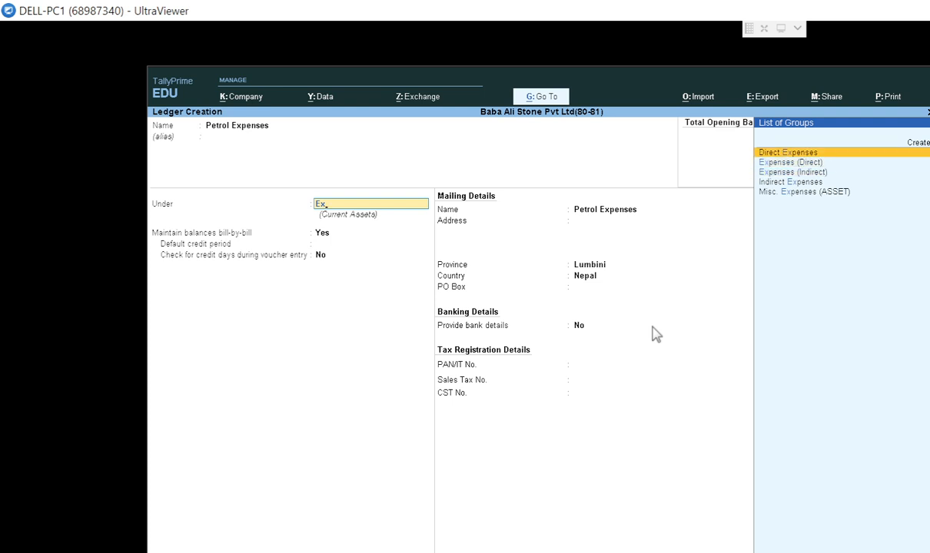
key("Down")
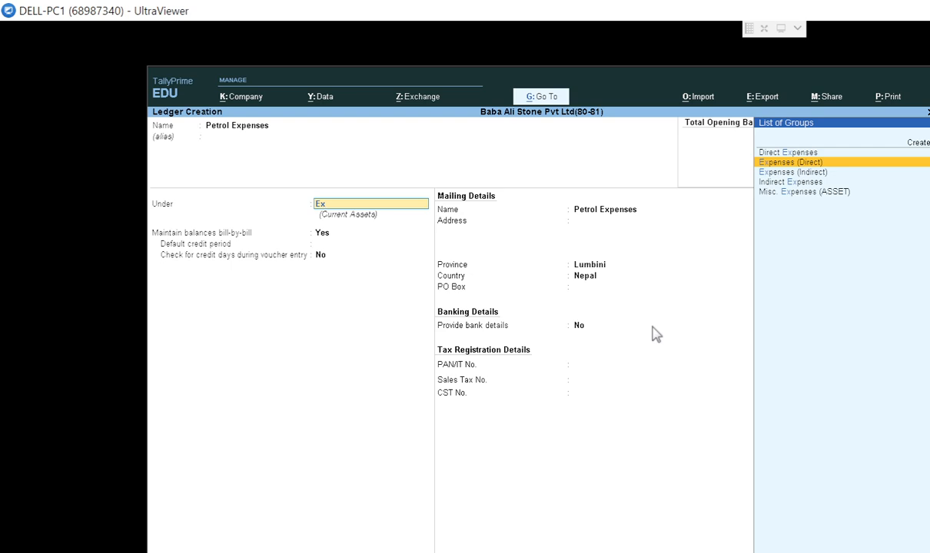
key("Up")
key("Down")
key("Up")
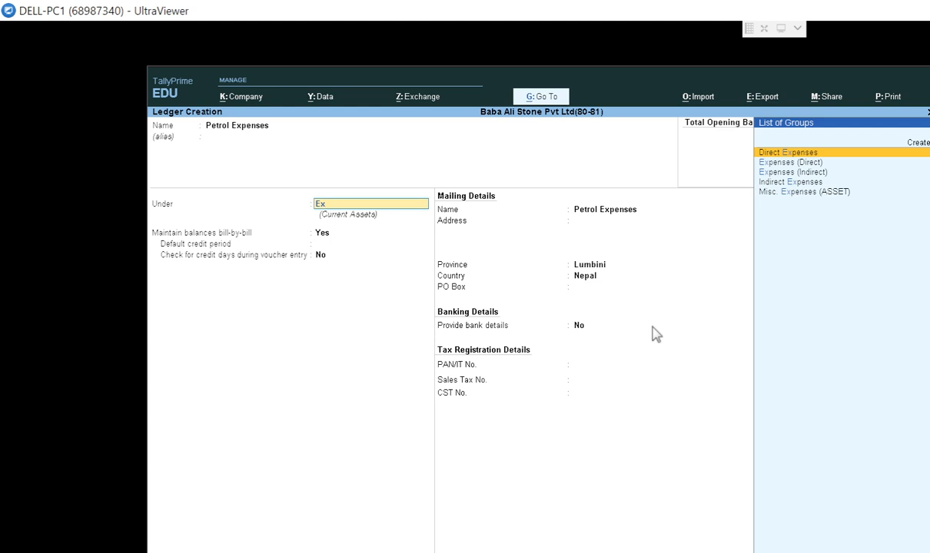
key("Down")
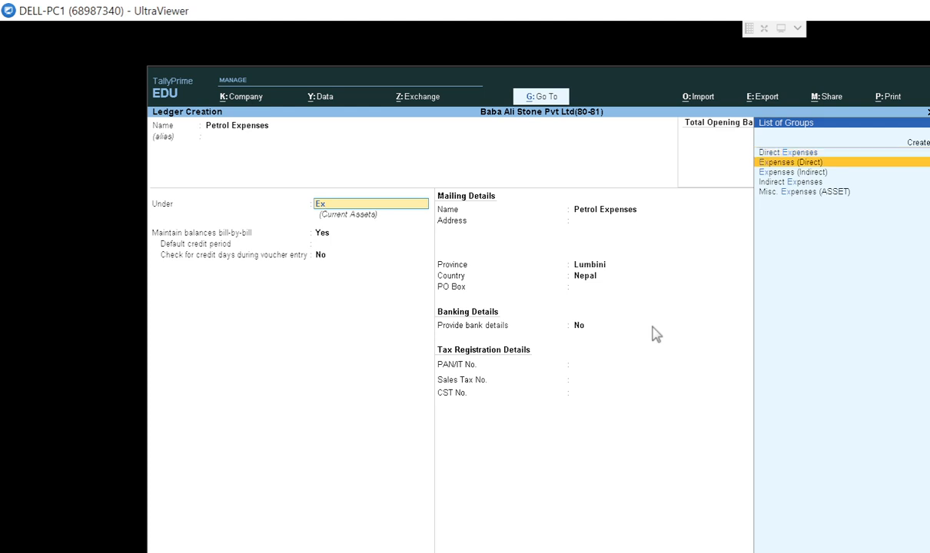
key("Up")
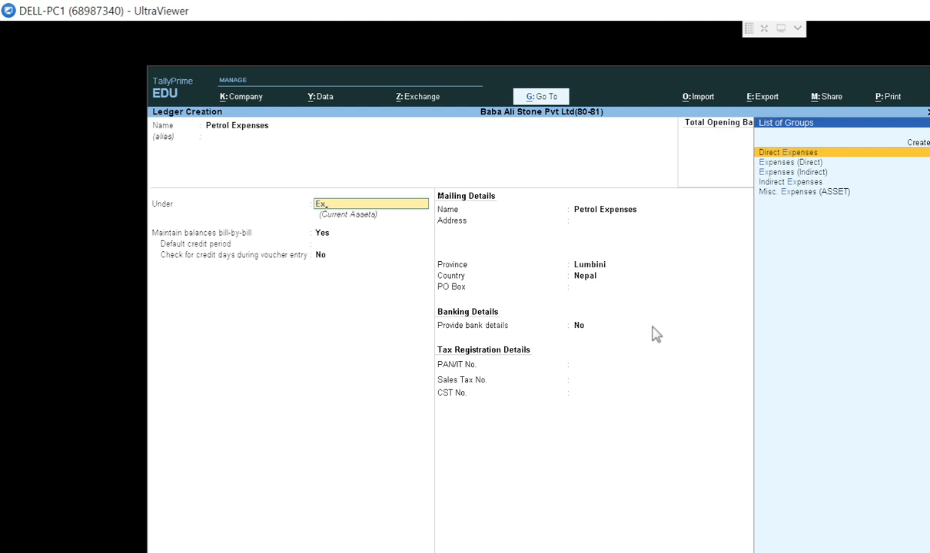
key("Down")
key("Down")
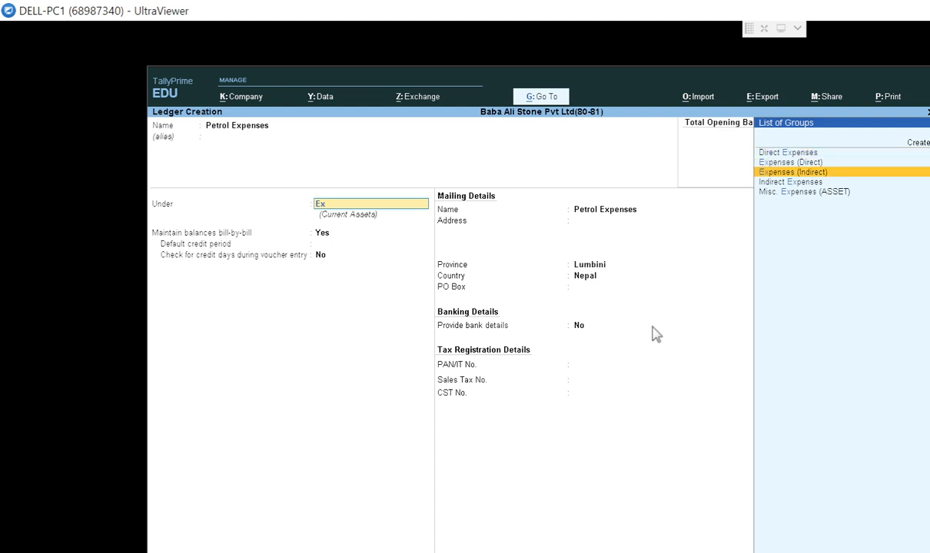
key("Up")
key("Up")
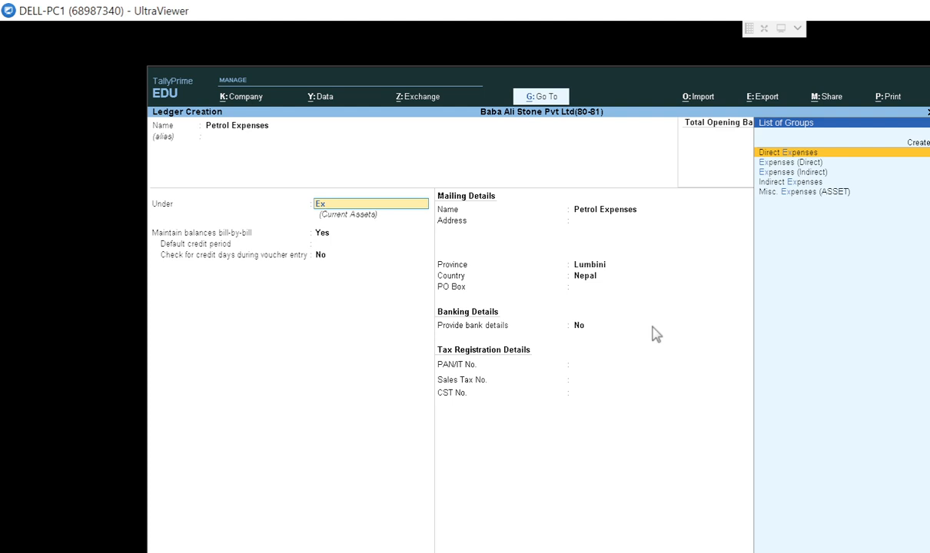
key("Return")
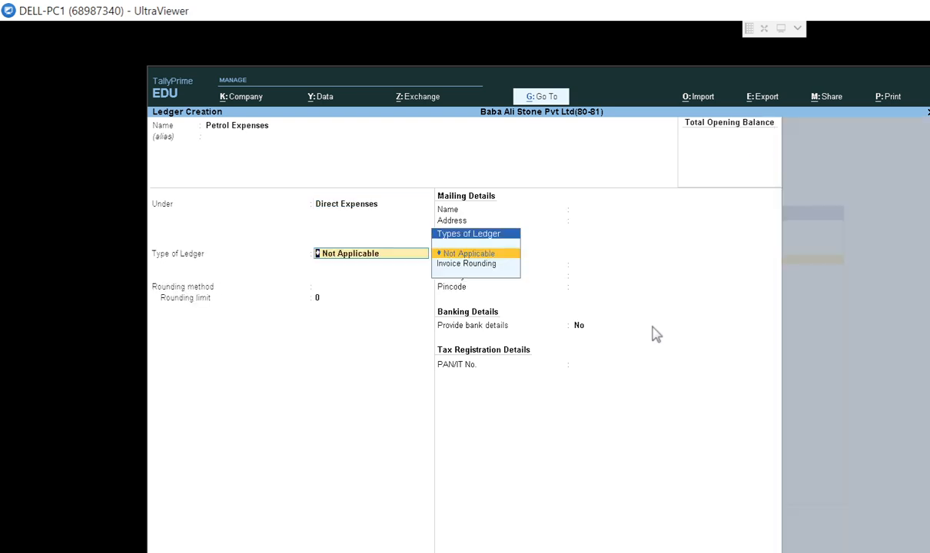
Step: Save the Petrol Expenses ledger with its type and rounding method as Not Applicable, and return to the Gateway of Tally
key("Return")
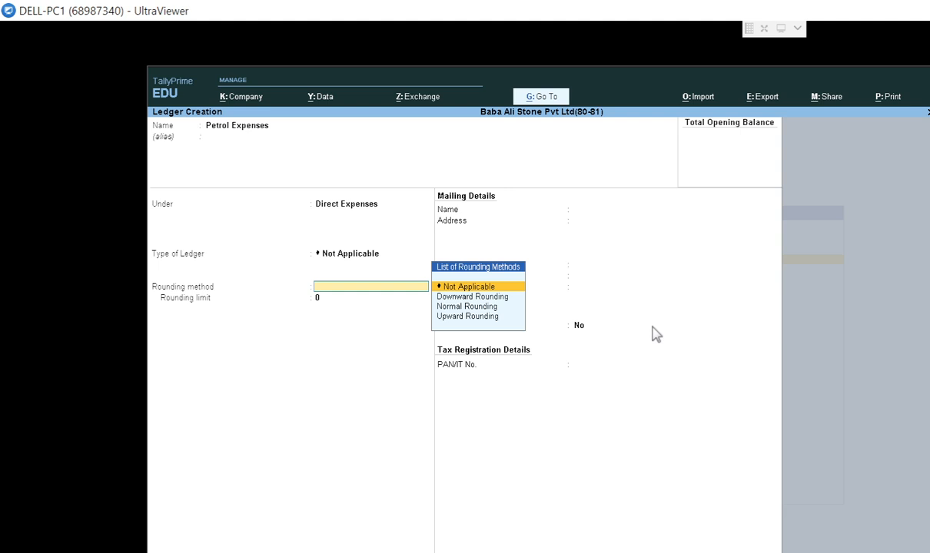
key("Return")
key("Return")
key("Return")
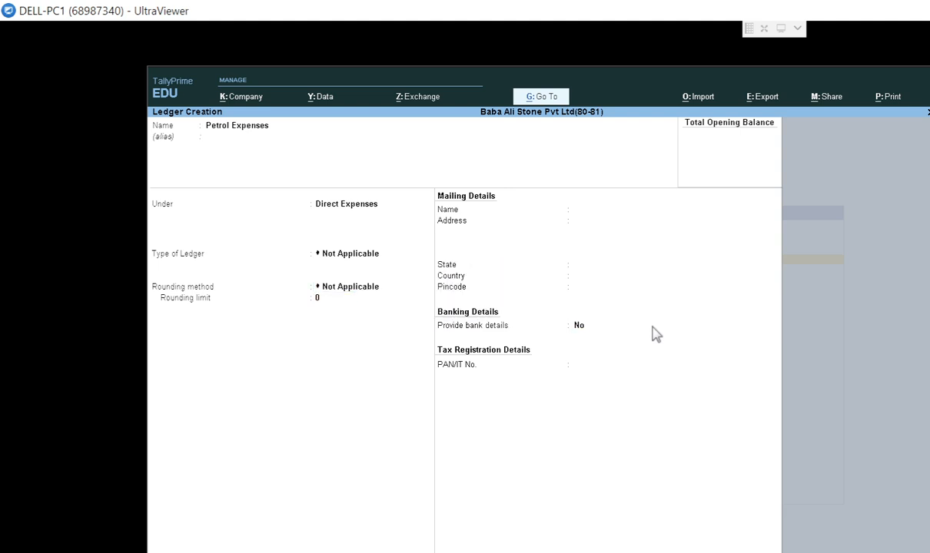
key("Return")
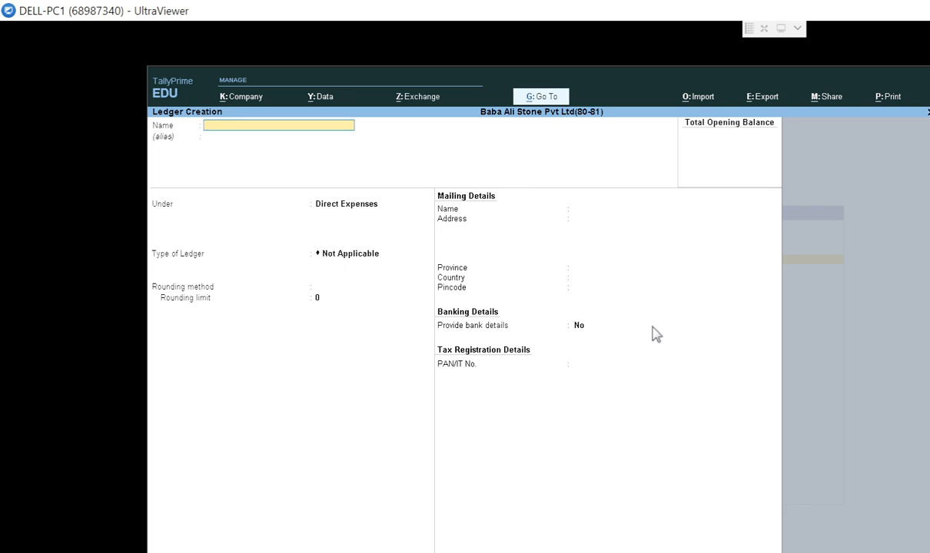
key("Escape")
key("Return")
key("Escape")
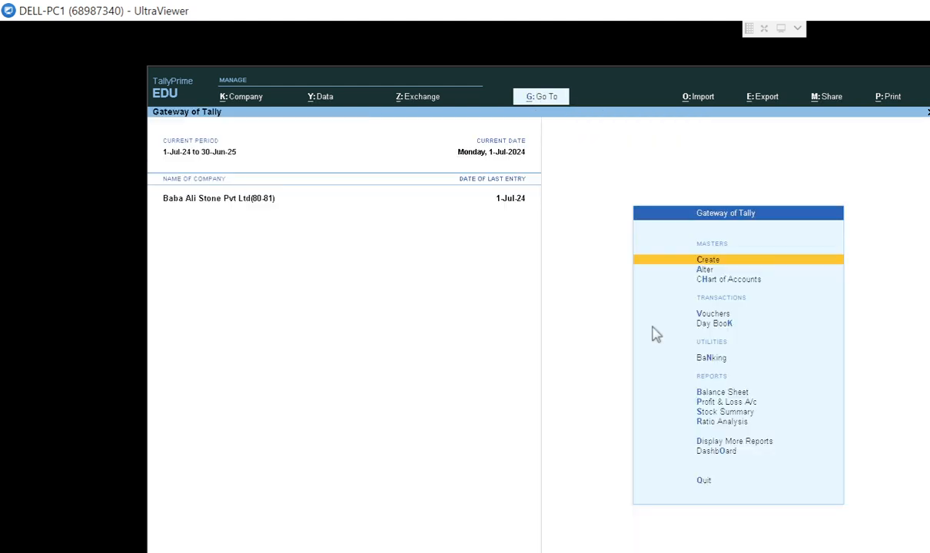
Step: Start a new journal voucher and debit Petrol Expenses with 500
key("Down")
key("Down")
key("Down")
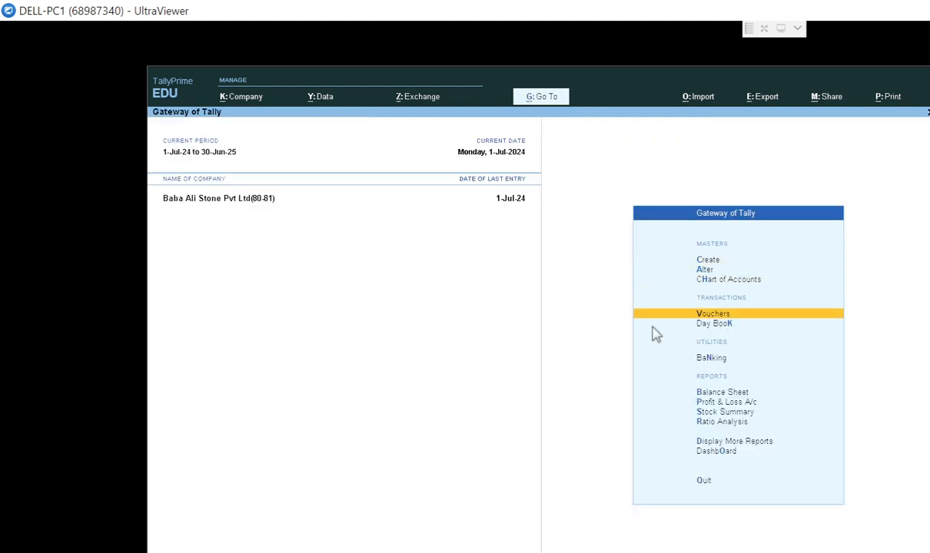
key("Return")
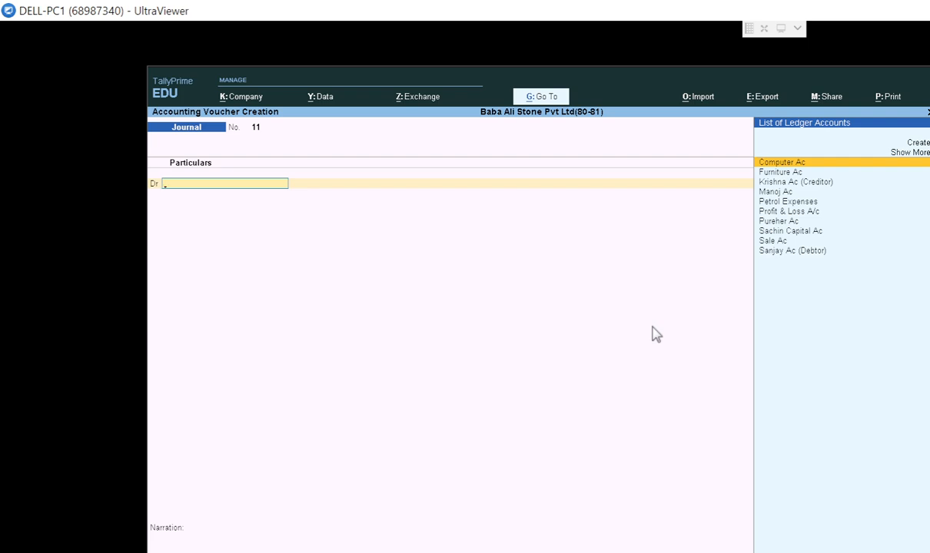
left_click(807, 205)
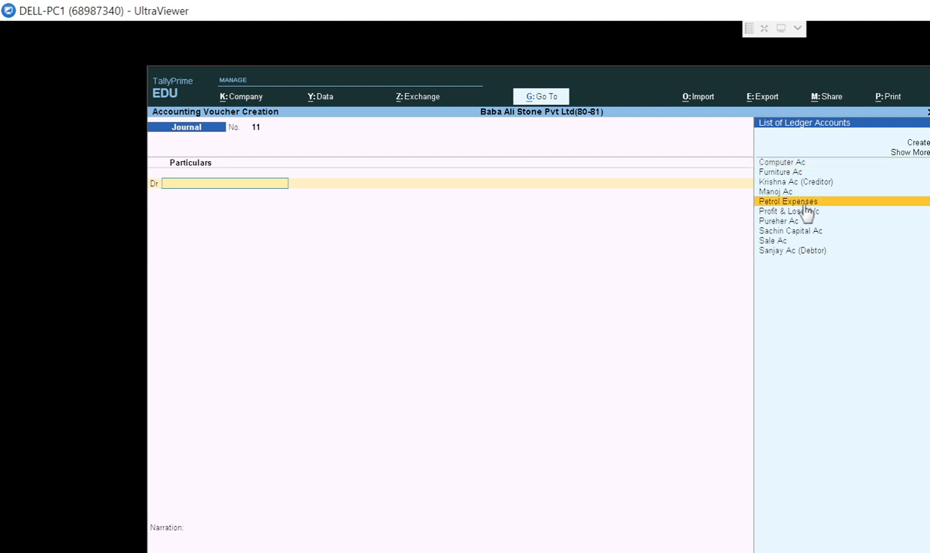
left_click(805, 203)
type("500")
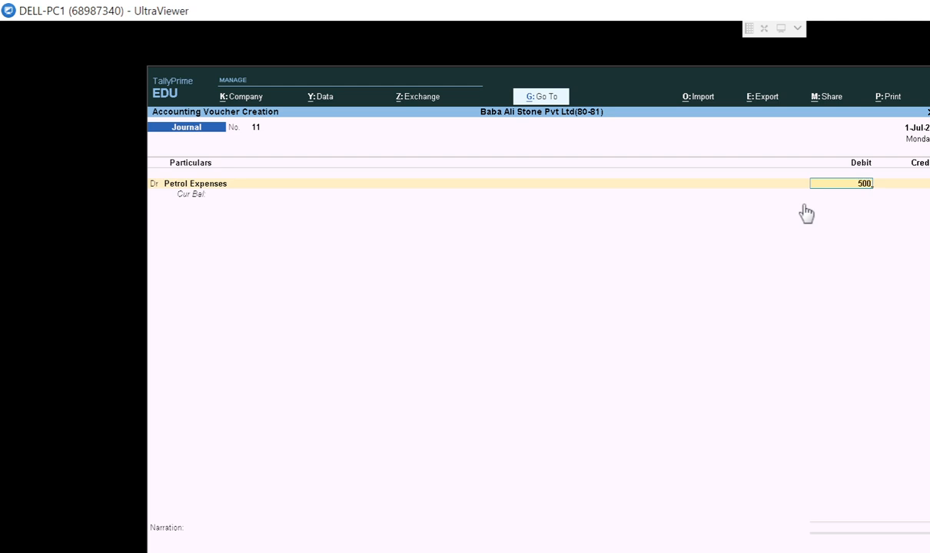
key("Return")
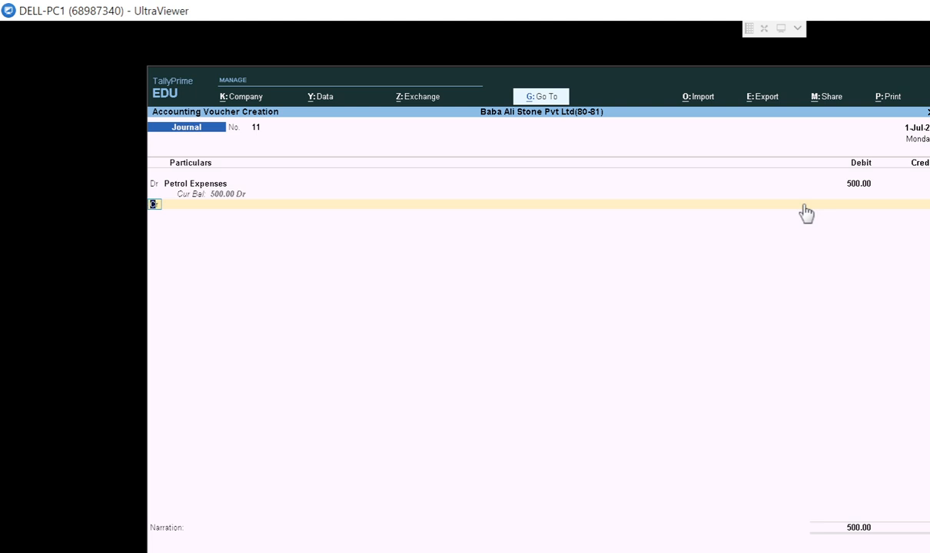
Step: Credit Cash with 500, save the petrol expenses voucher without a narration, and return to the Gateway of Tally
key("Return")
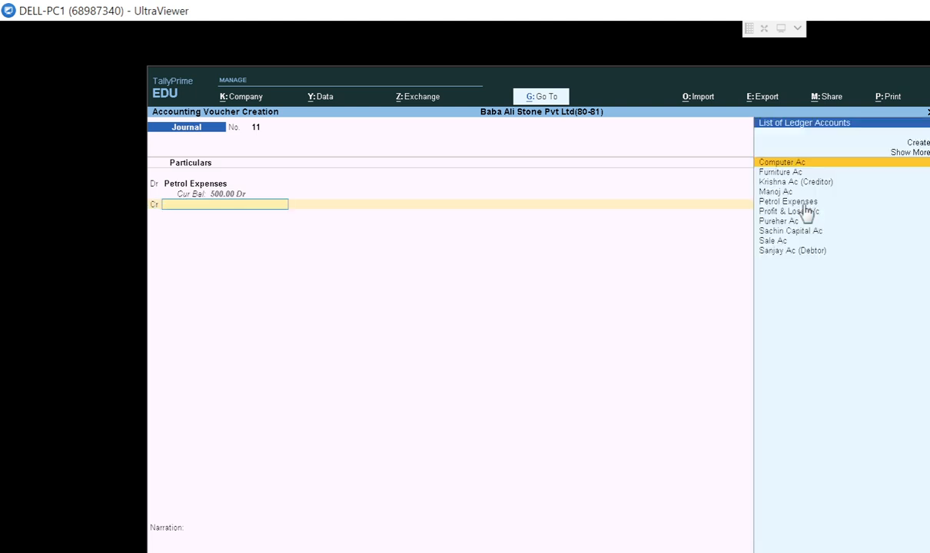
type("Cas")
key("Return")
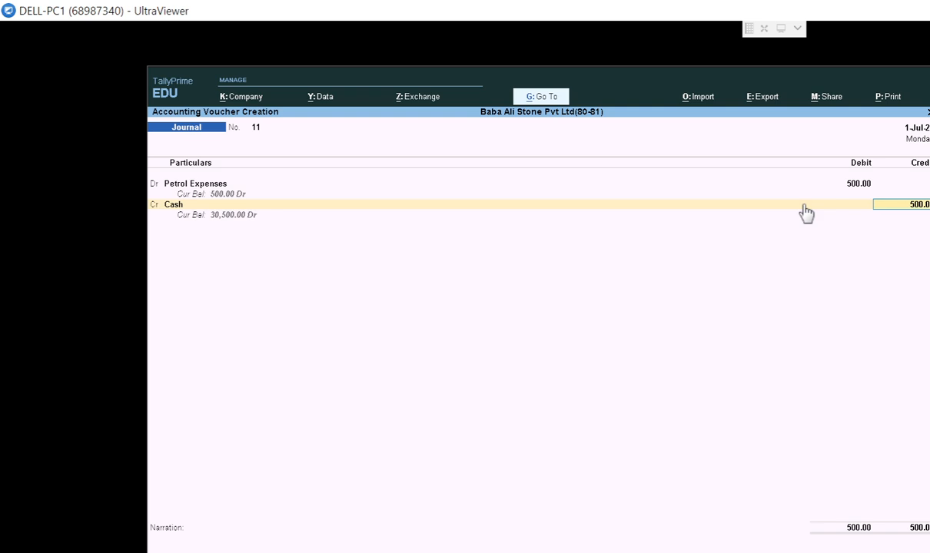
key("Return")
key("Return")
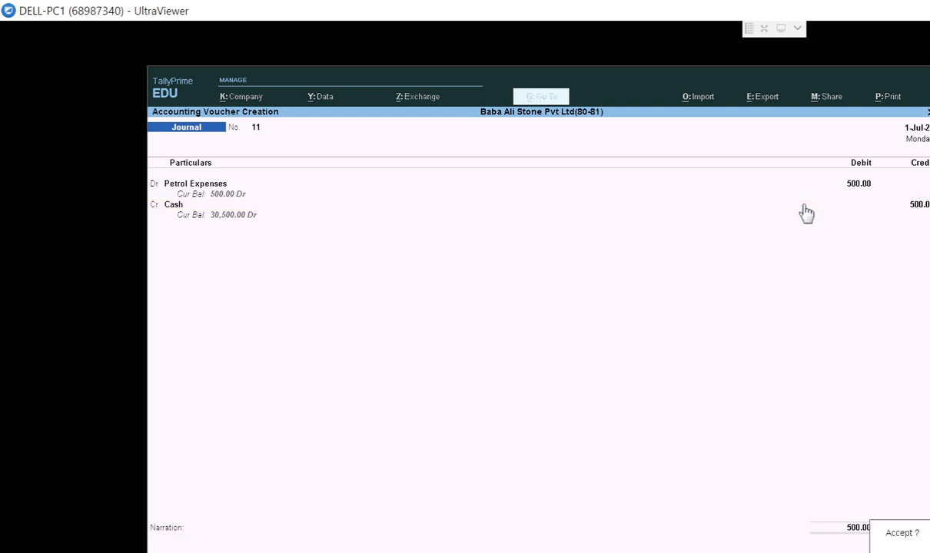
key("Return")
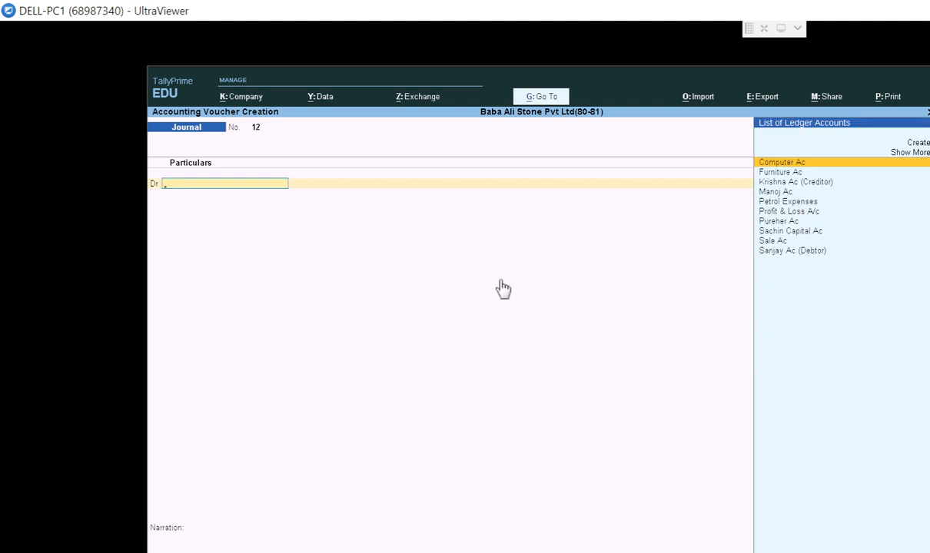
key("Escape")
key("Escape")
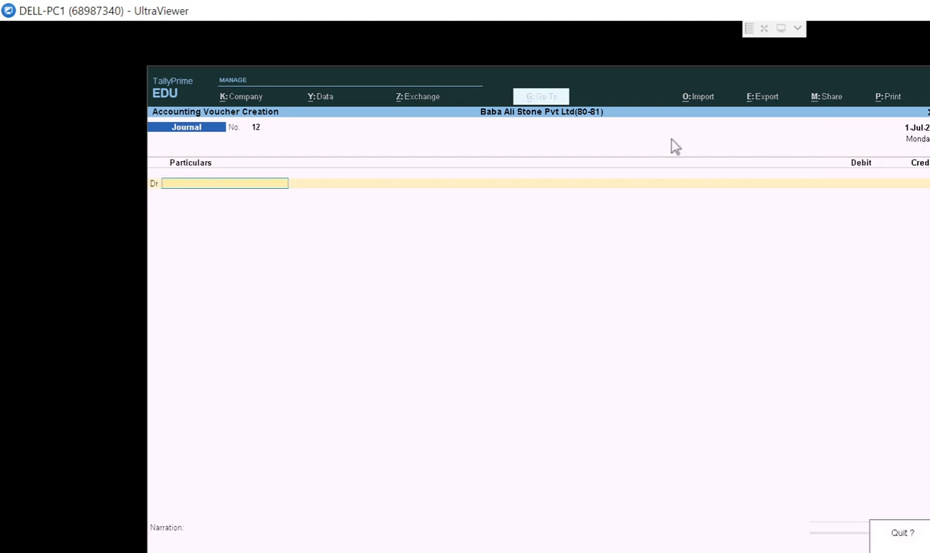
key("Escape")
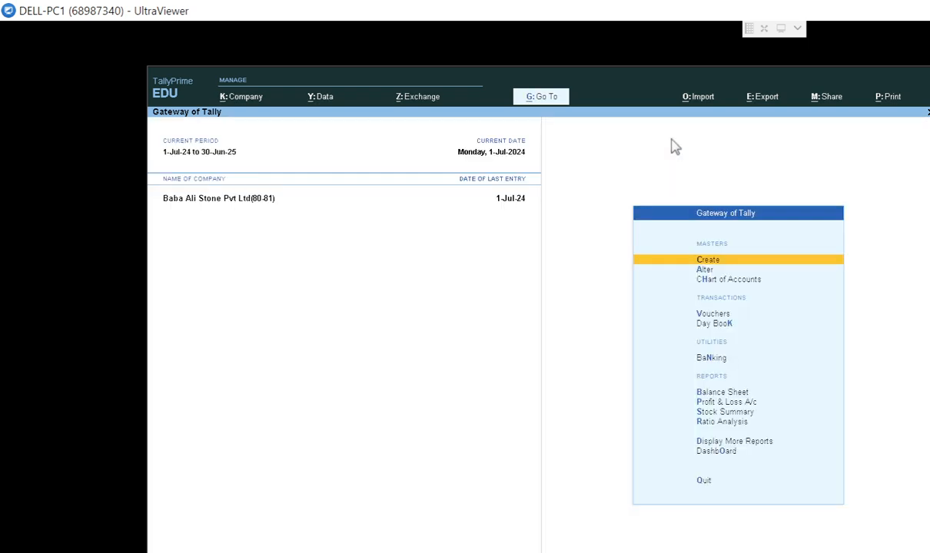
Step: Open the Petrol Expenses ledger report from the account books to check its voucher entries
key("Down")
key("Down")
key("Down")
key("Down")
key("Down")
key("Down")
key("Down")
key("Down")
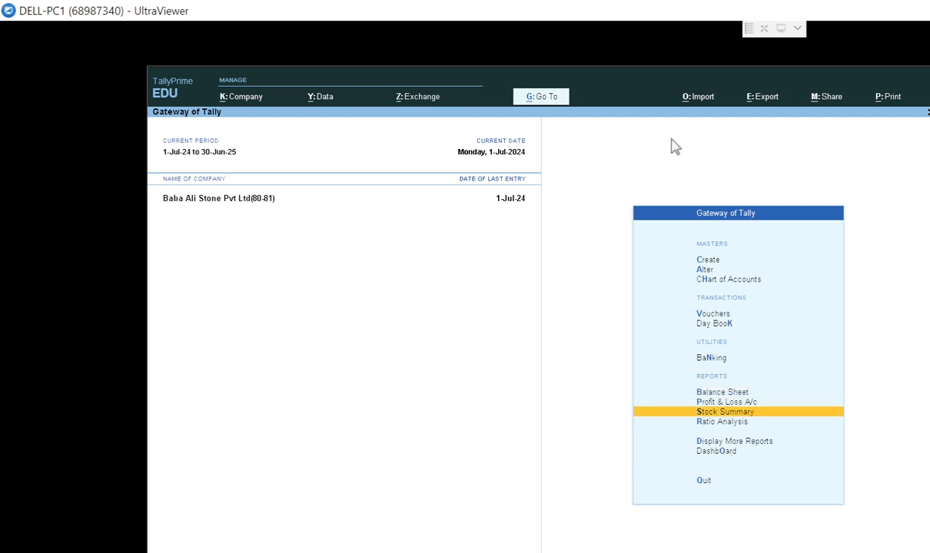
key("Down")
key("Down")
key("Return")
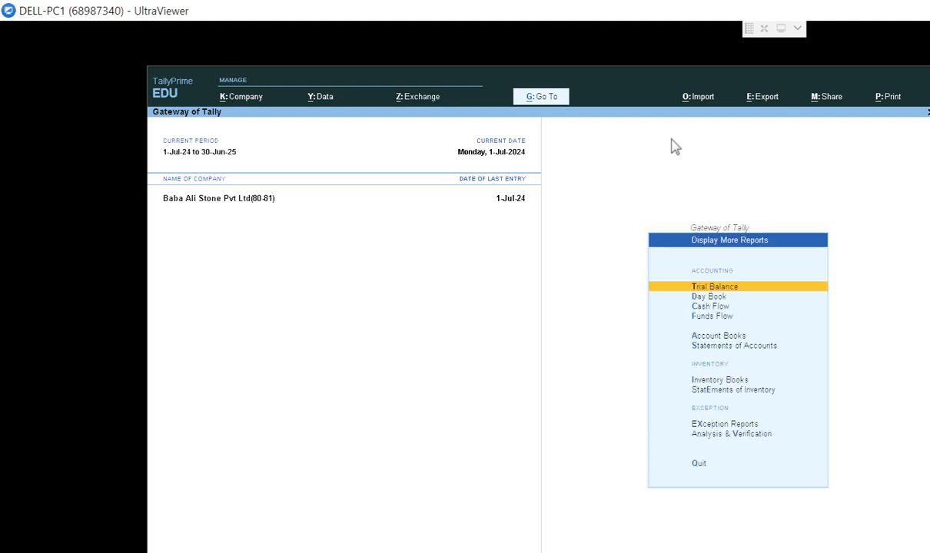
key("Down")
key("Down")
key("Down")
key("Down")
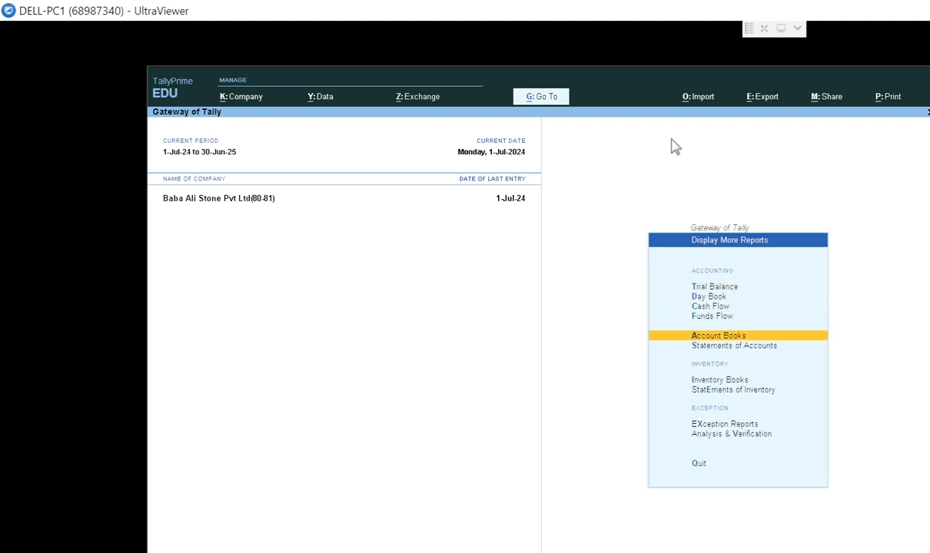
key("Return")
key("Down")
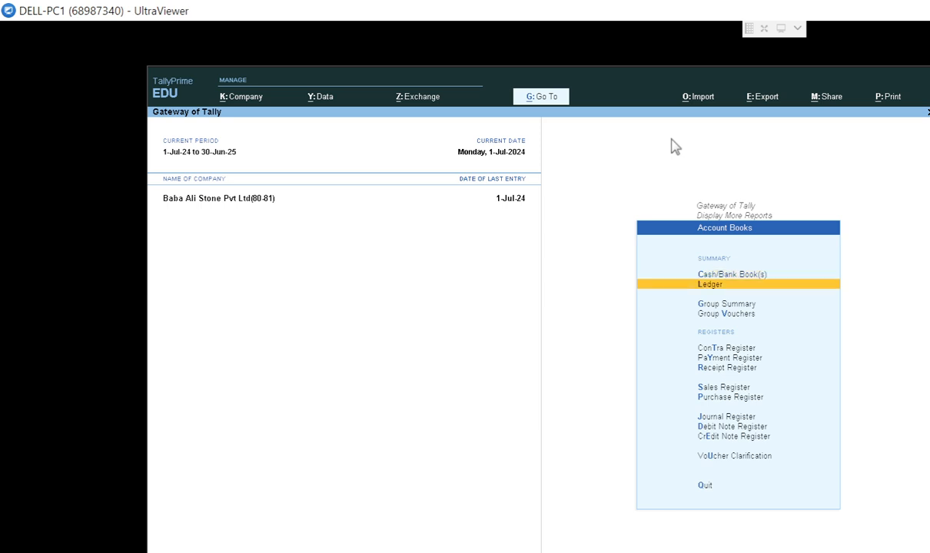
key("Return")
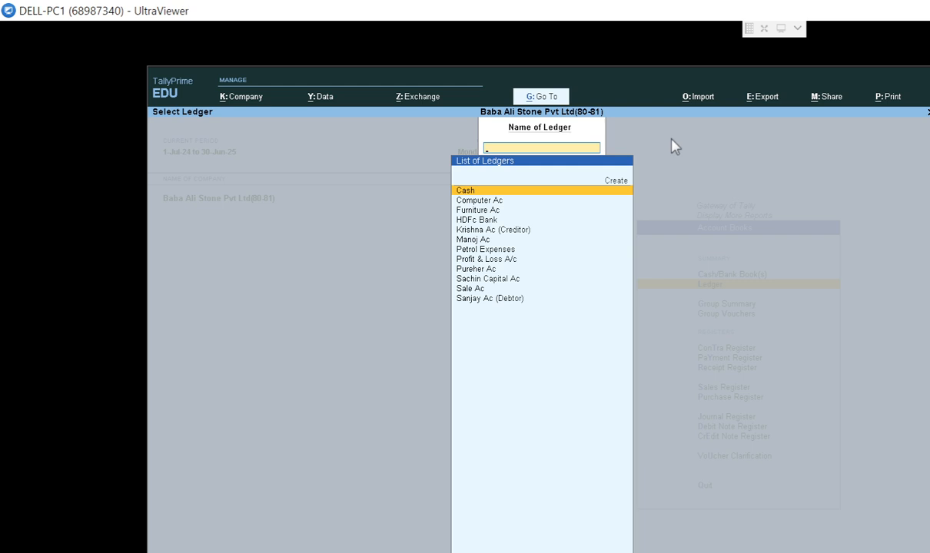
type("Pe")
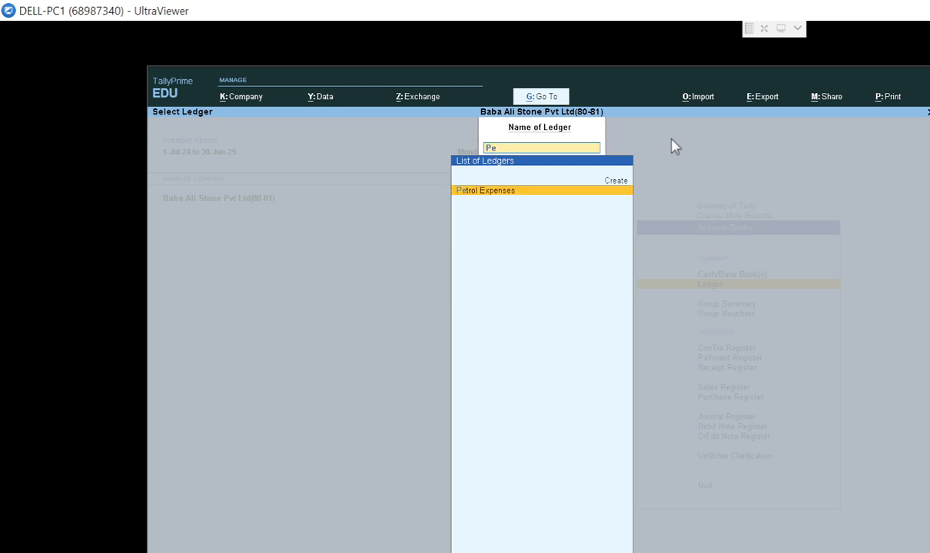
key("Return")
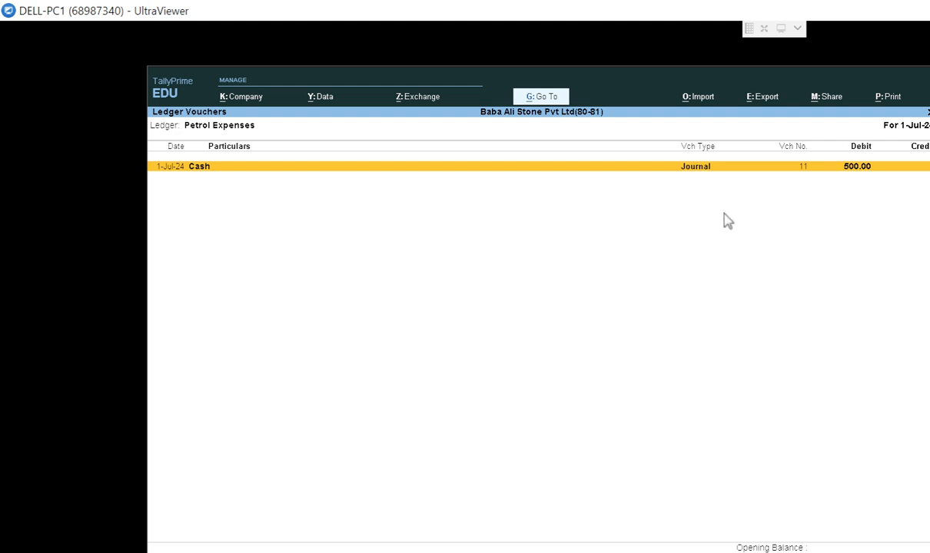
Step: Leave the ledger report for the Gateway of Tally, and review transaction 11 in the Excel workbook
key("Escape")
key("Escape")
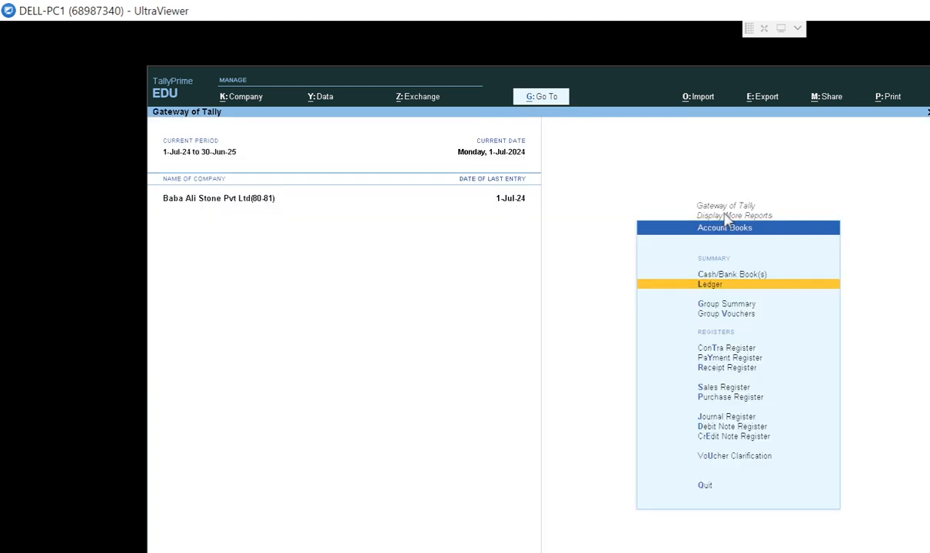
key("Escape")
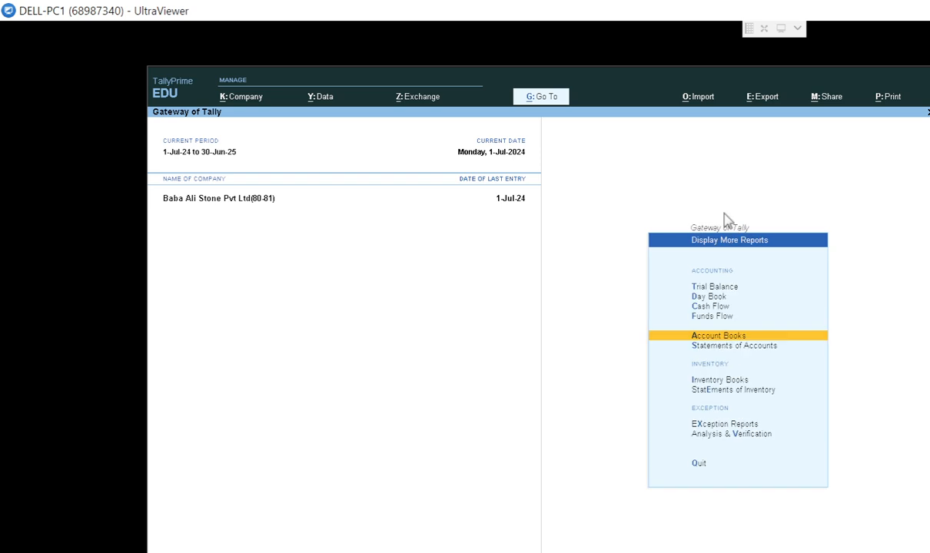
key("Escape")
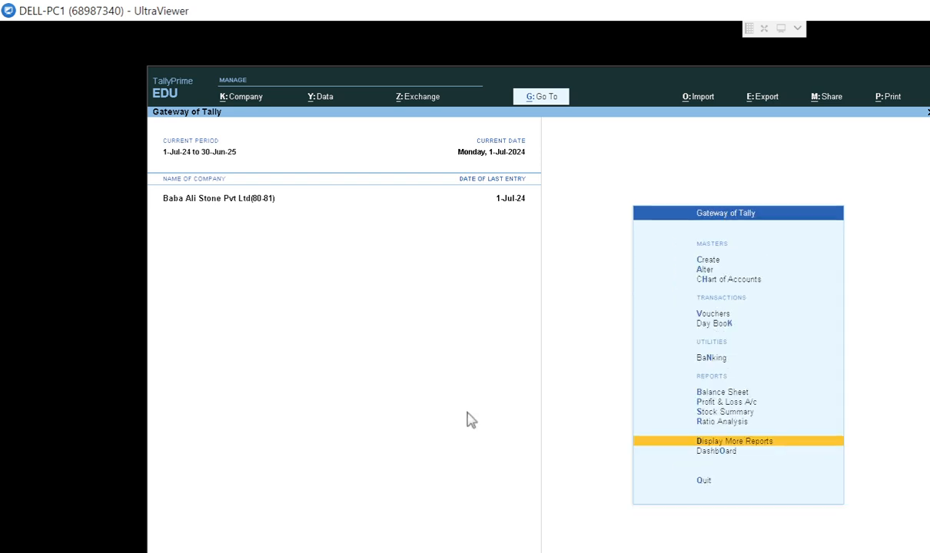
key("alt+Tab")
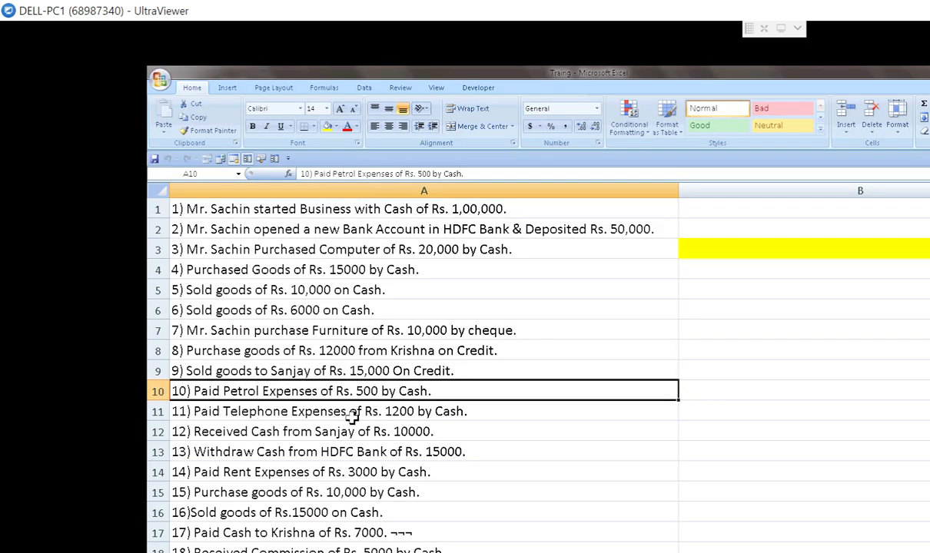
left_click(421, 411)
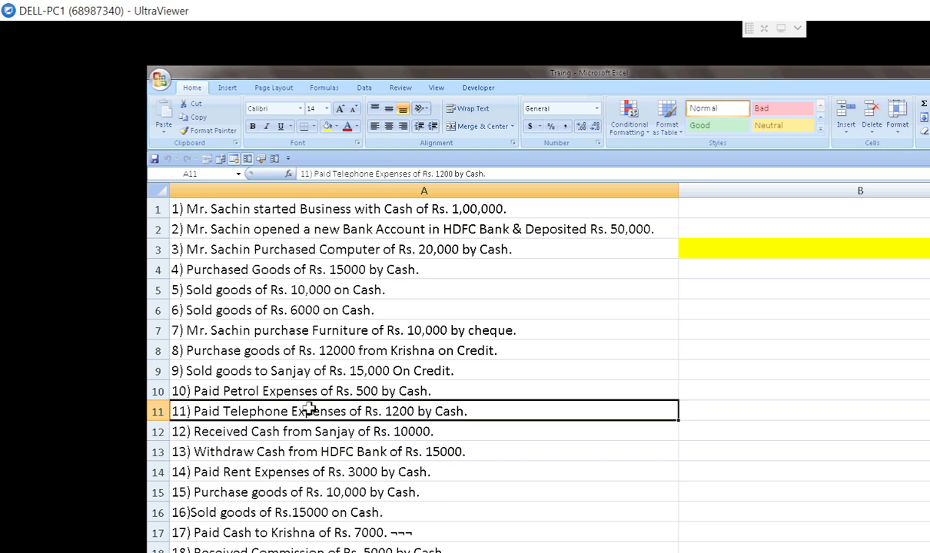
Step: Switch back to TallyPrime and start a ledger master named Telephone Expenses, leaving its alias empty
key("alt+Tab")
key("Escape")
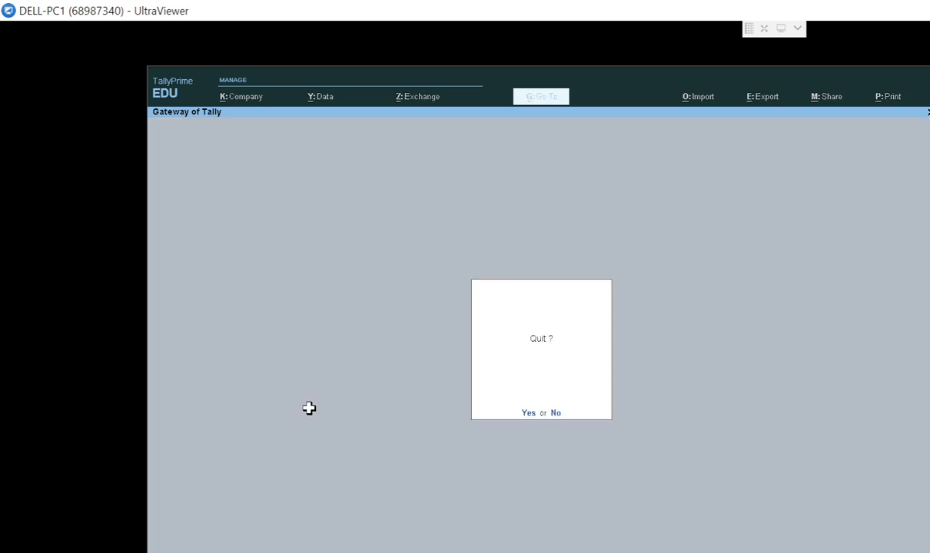
key("Escape")
key("Down")
key("Up")
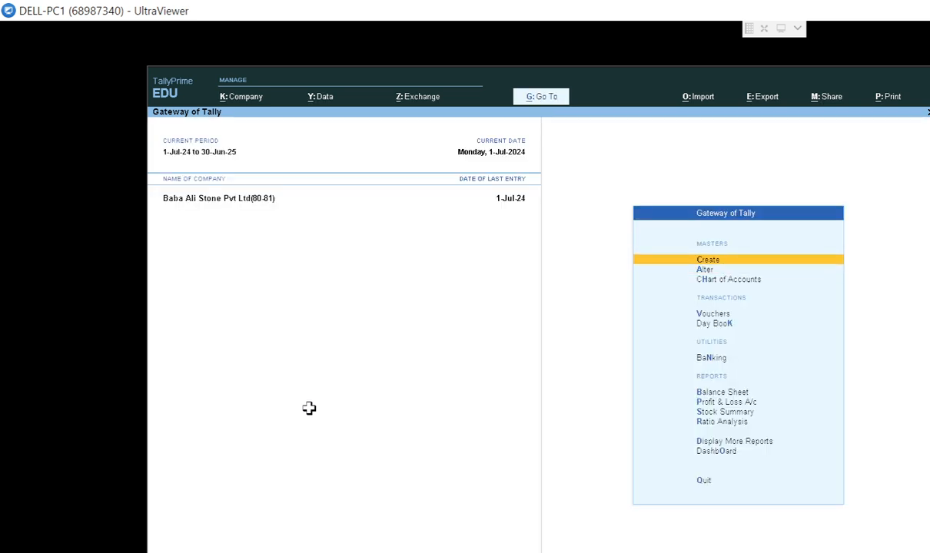
key("Return")
key("Down")
key("Return")
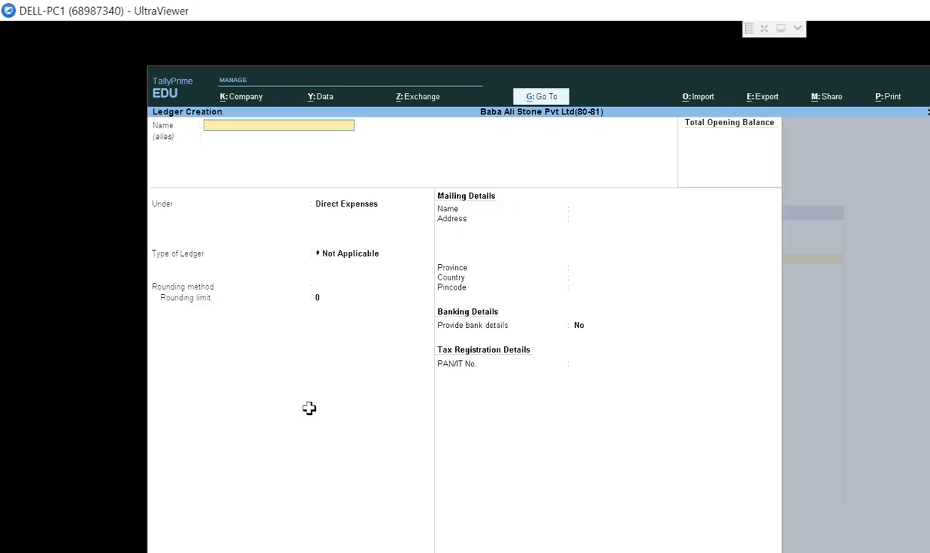
type("Telephone Expenses")
key("Return")
key("Return")
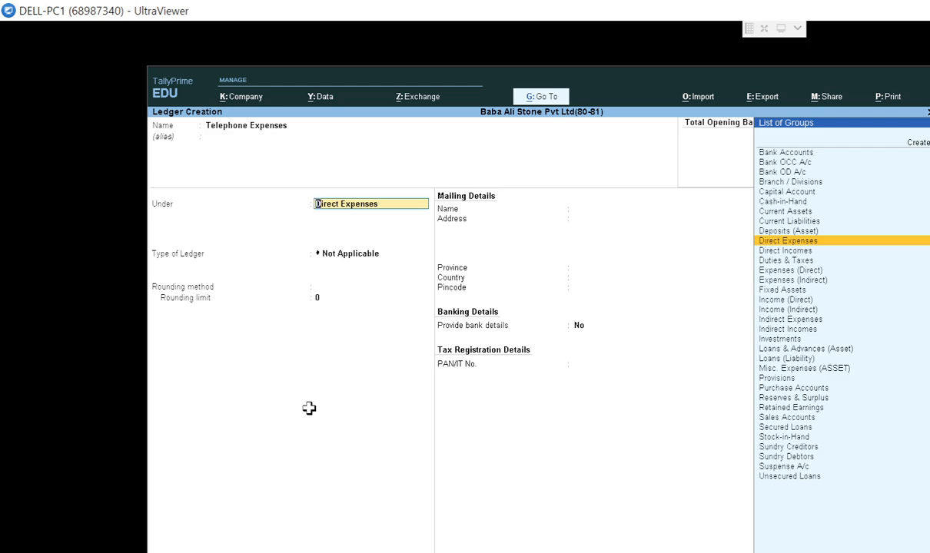
Step: Save the Telephone Expenses ledger under Direct Expenses with its type as Not Applicable, and return to the Gateway of Tally
key("Return")
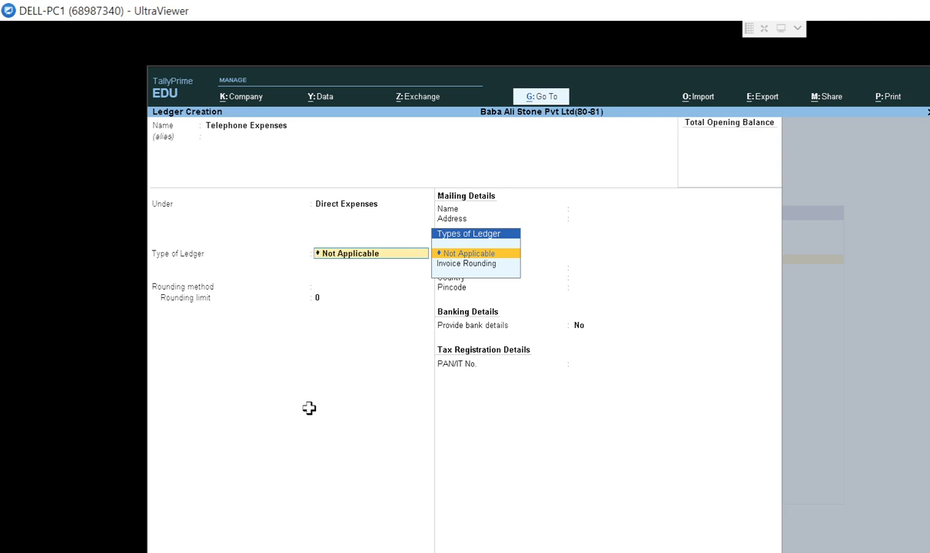
key("Return")
key("Return")
key("Return")
key("ctrl+a")
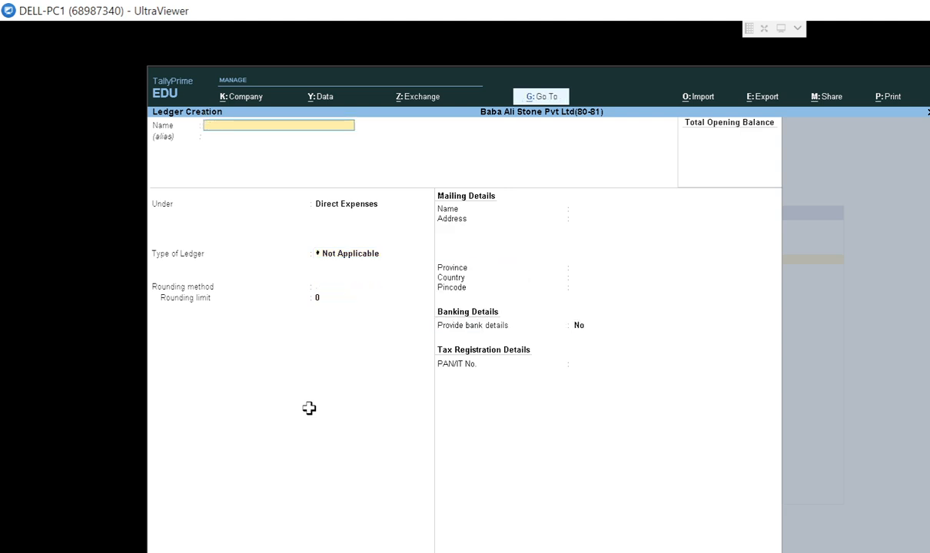
key("Escape")
key("Return")
key("Escape")
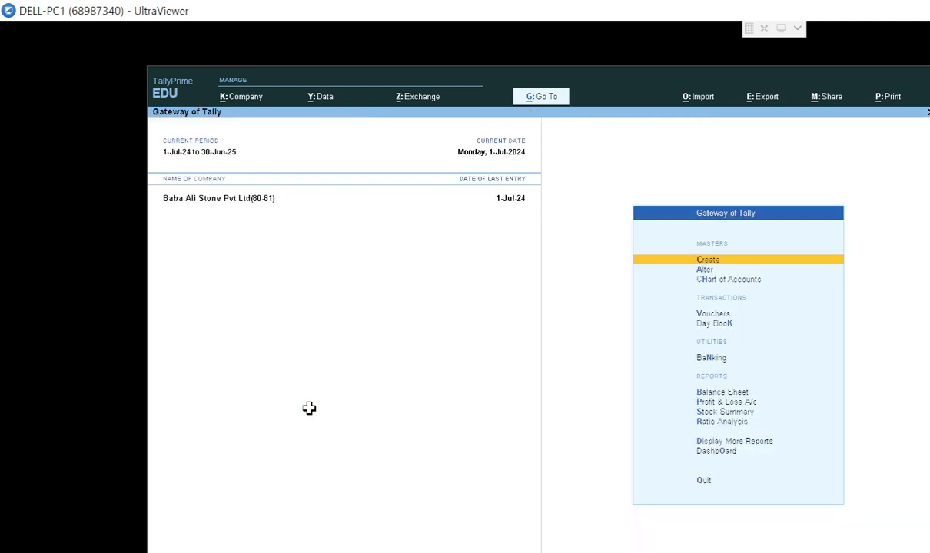
Step: Start a new journal voucher and debit Telephone Expenses with 1200
key("Down")
key("Down")
key("Down")
key("Return")
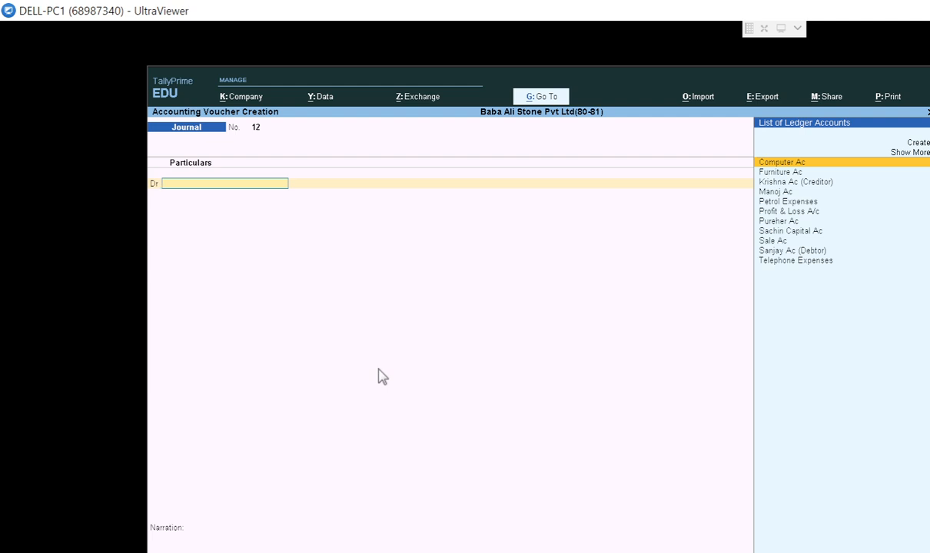
type("Te")
key("Return")
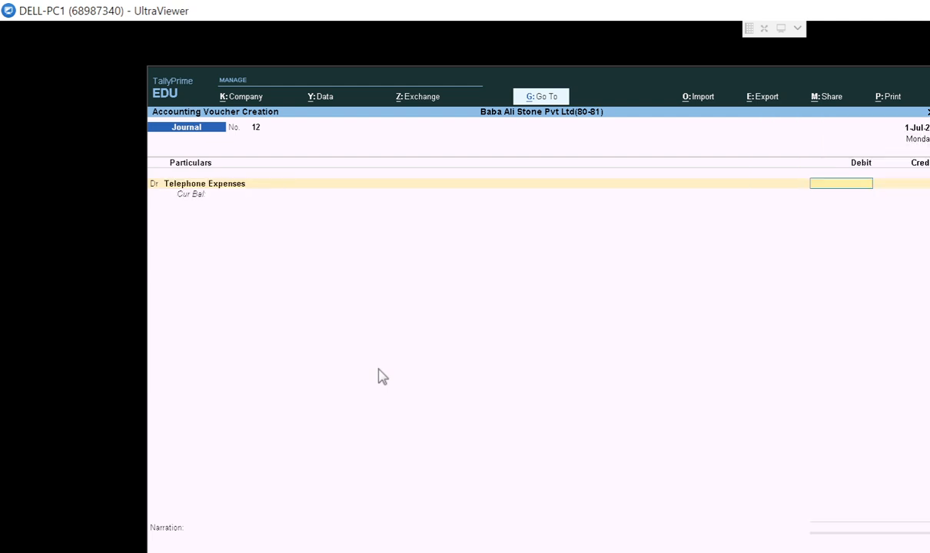
type("1200")
key("Return")
Step: Complete the Telephone Expenses debit line and credit Cash with 1,200
key("Return")
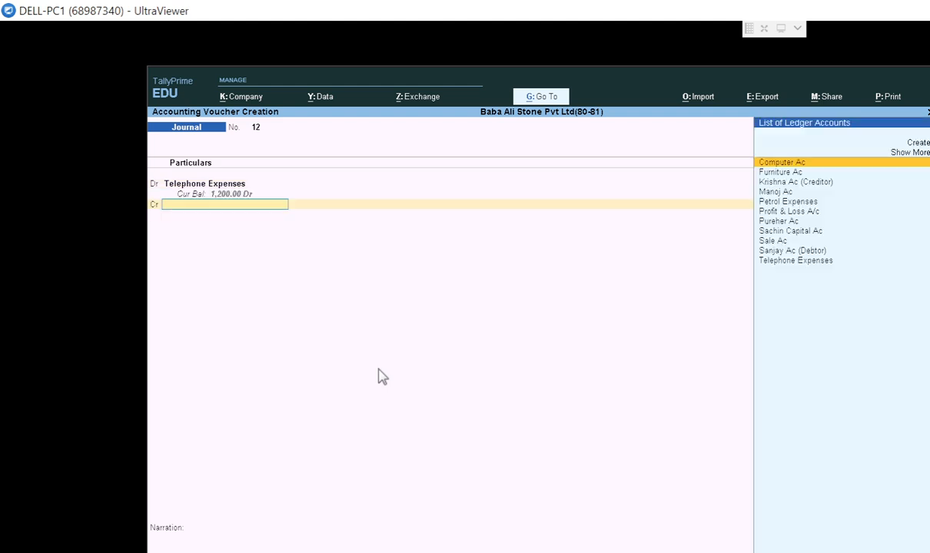
type("Cas")
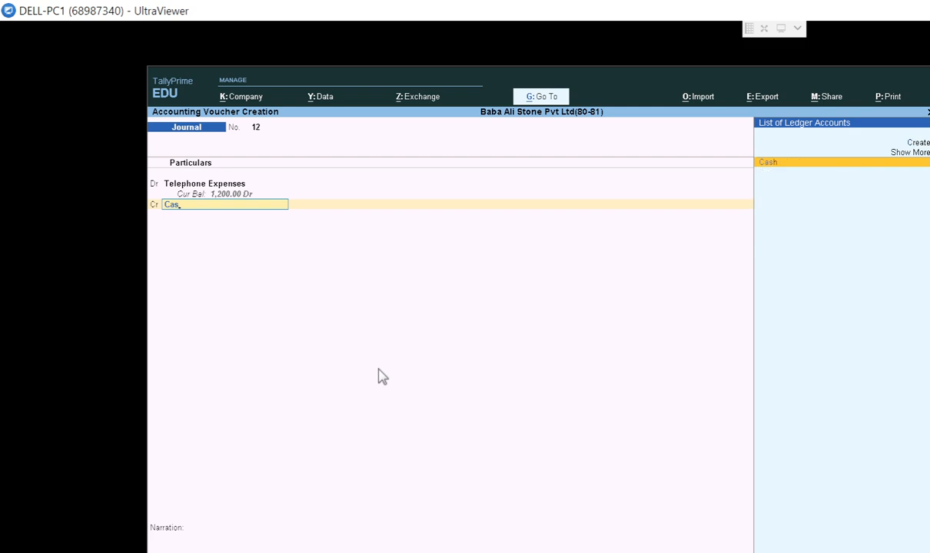
key("Return")
key("Return")
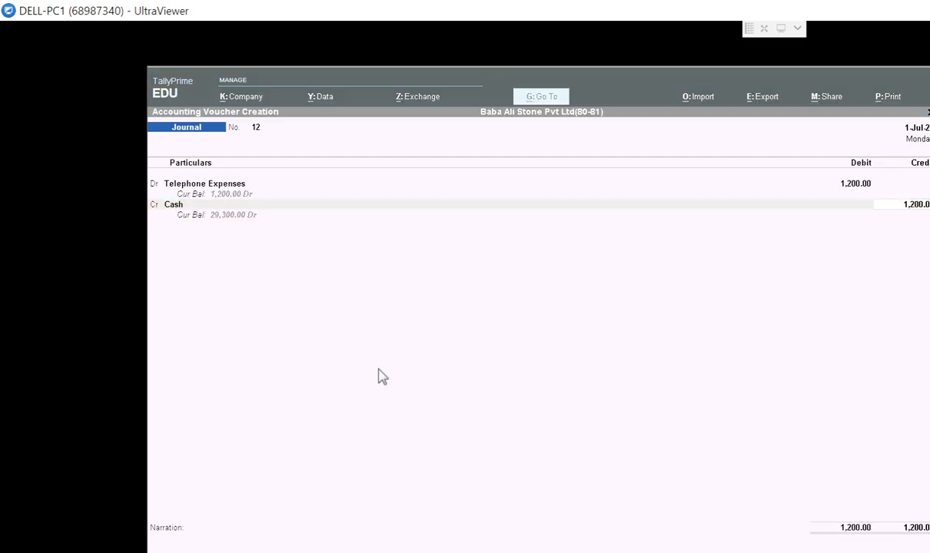
Step: Check the entry against transaction 11 in the Excel workbook, and save the voucher in TallyPrime without a narration
key("alt+Tab")
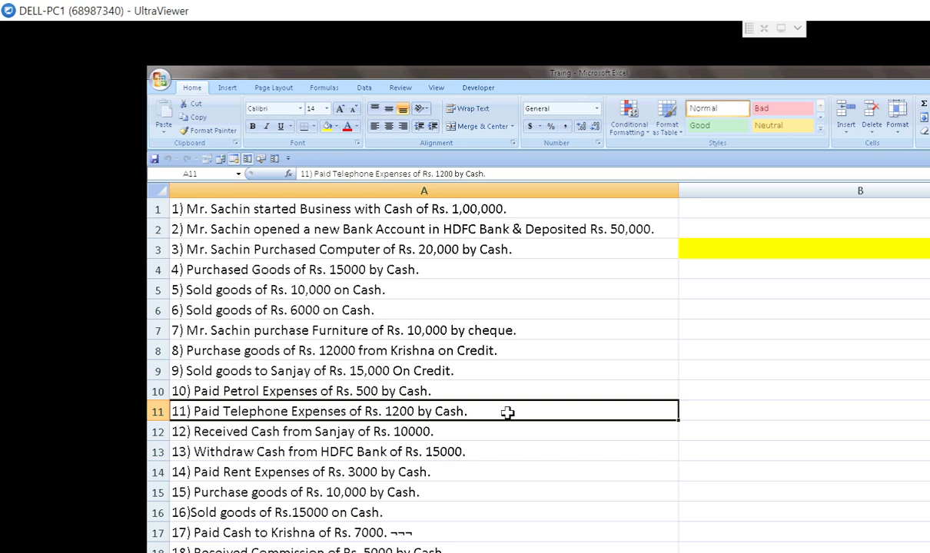
key("alt+Tab")
key("Return")
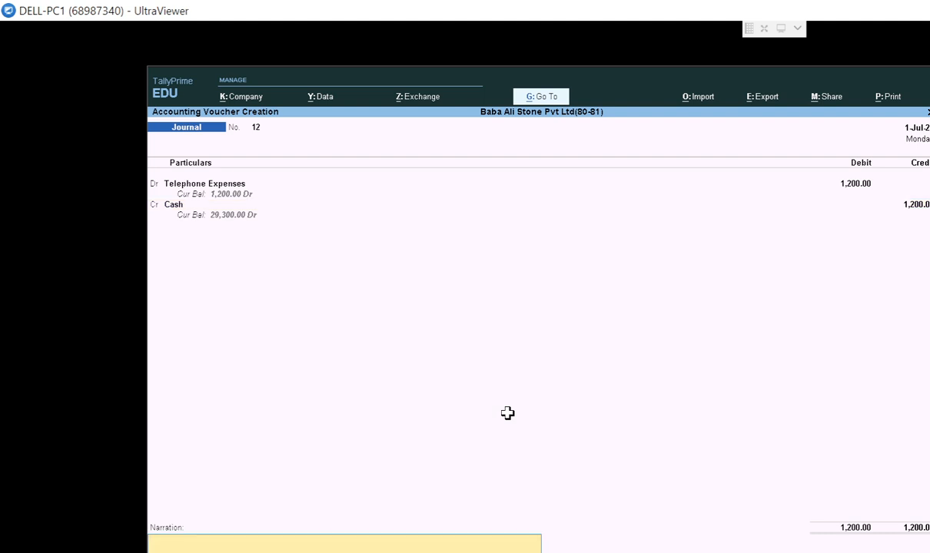
key("Return")
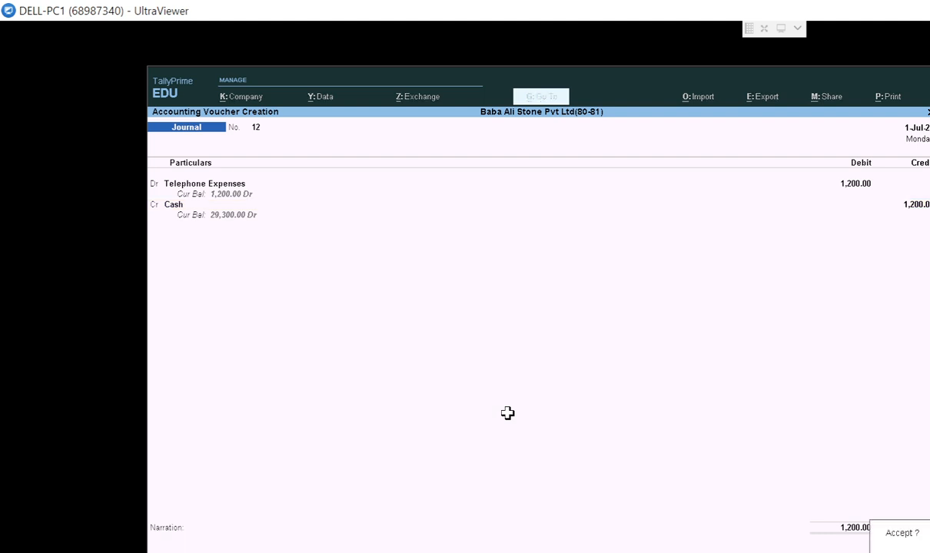
key("Return")
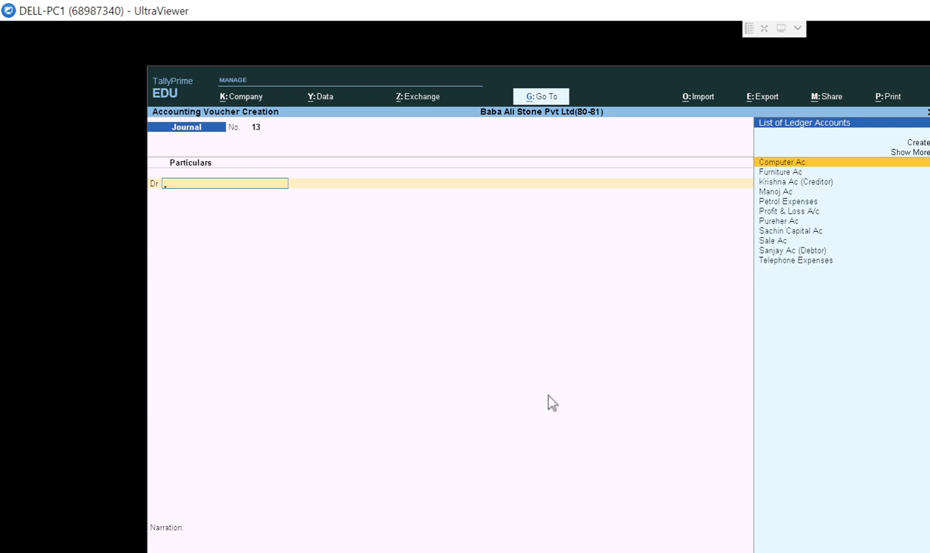
Step: Switch to the Excel workbook, review transactions 10 to 12, and return to the blank journal voucher in TallyPrime
key("alt+Tab")
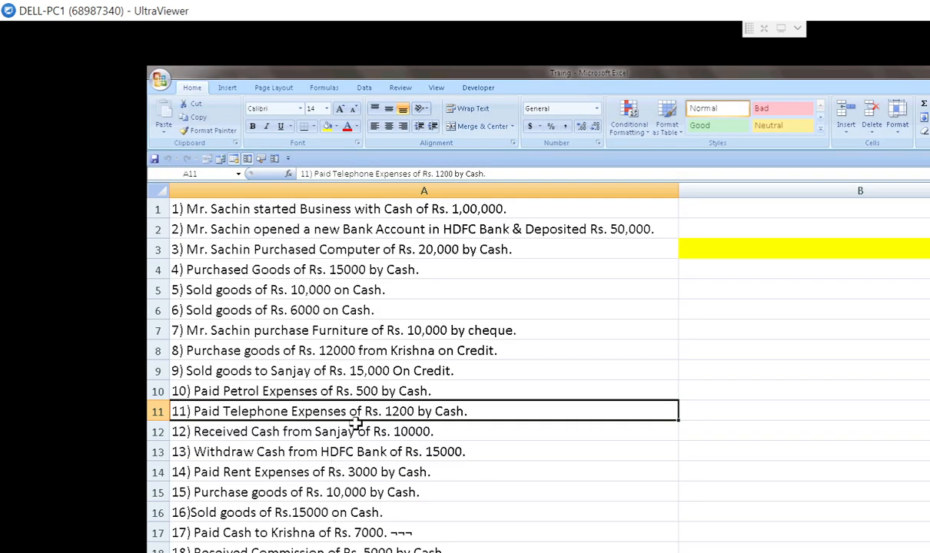
left_click(381, 392)
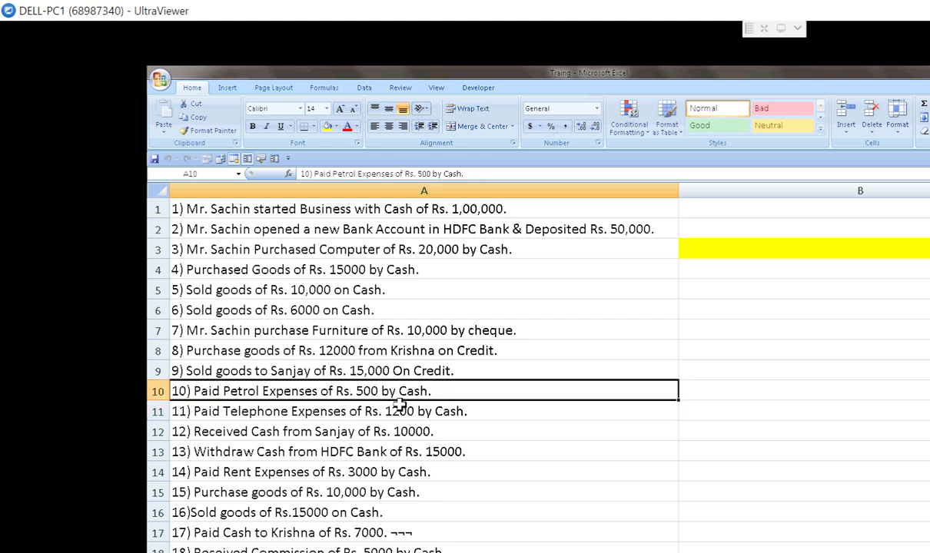
left_click(401, 411)
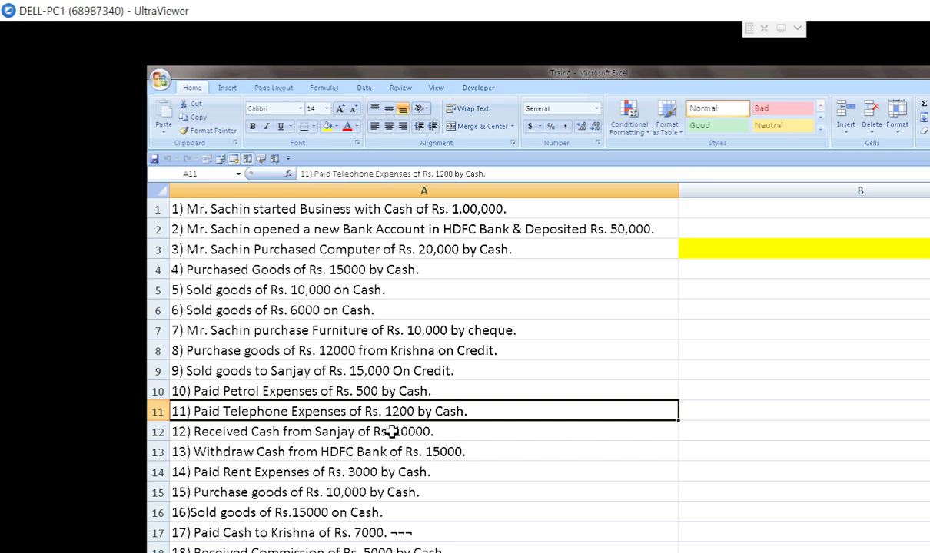
left_click(392, 431)
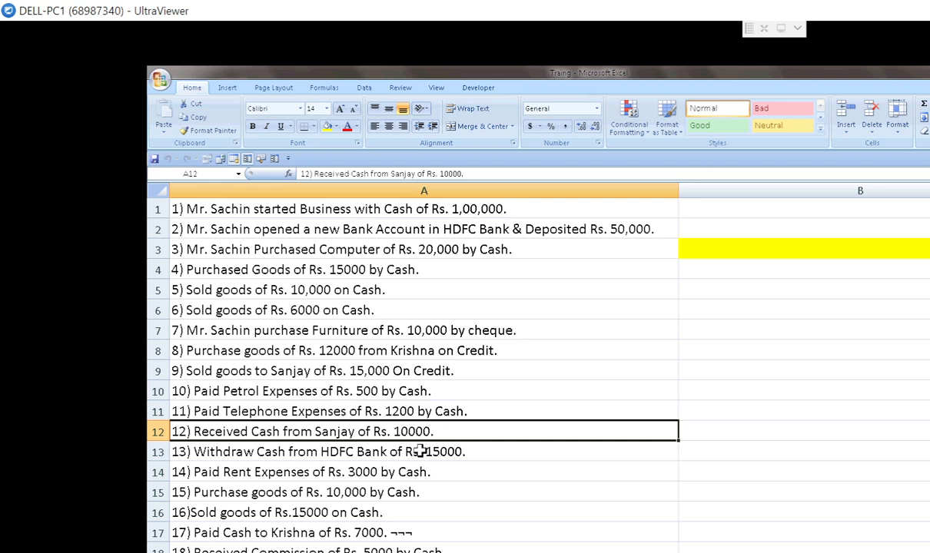
left_click(384, 552)
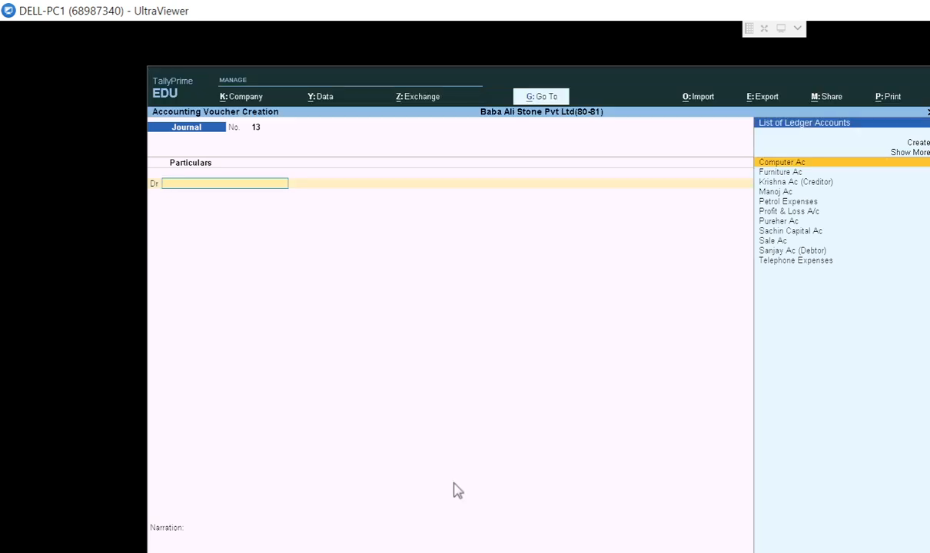
type("Cas")
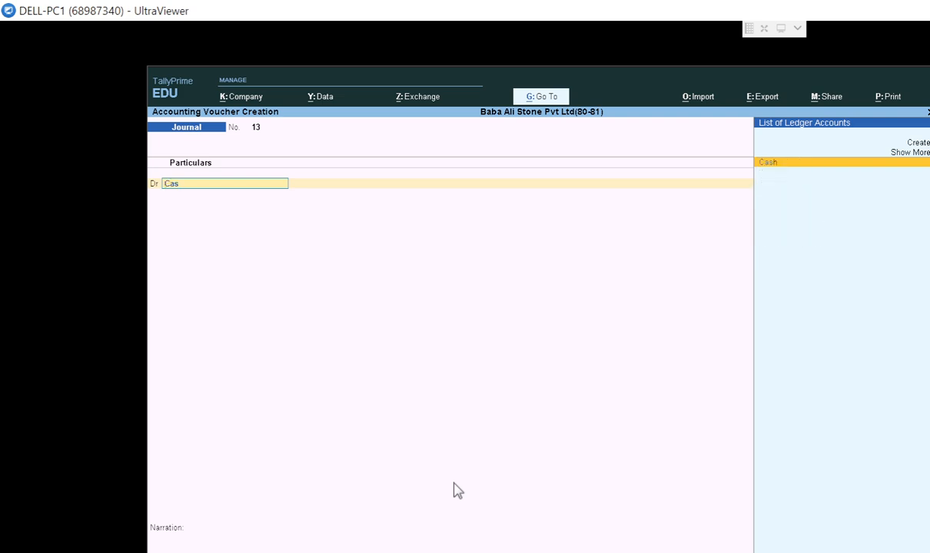
key("Return")
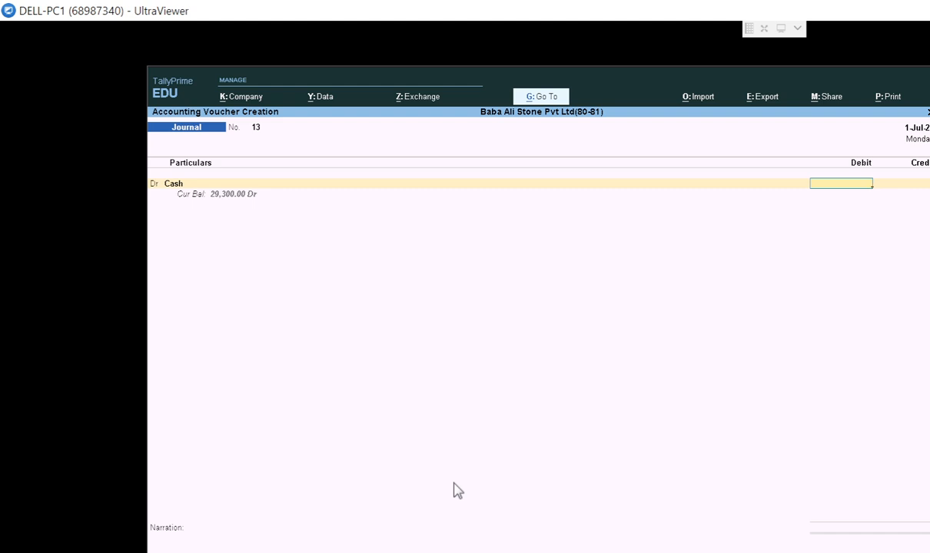
type("10")
key("BackSpace")
key("BackSpace")
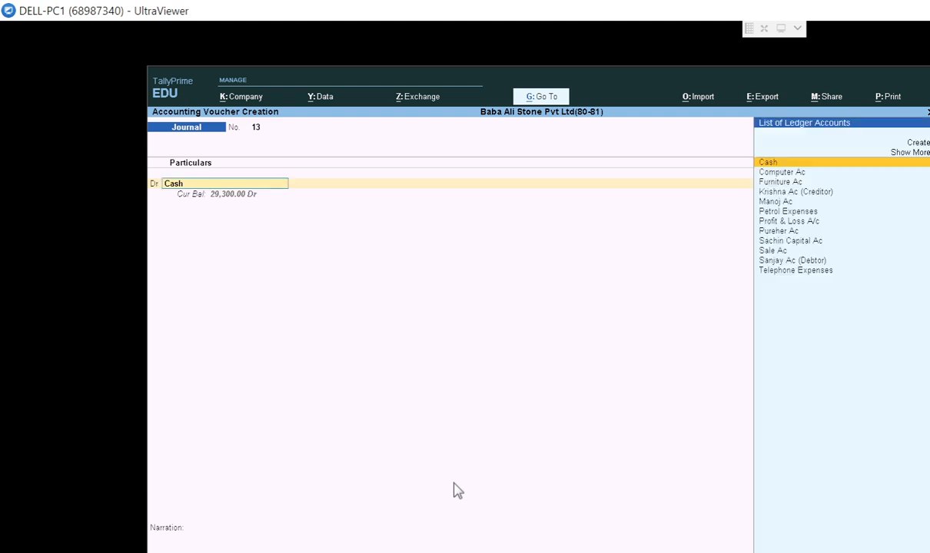
Step: Change the debit line's ledger from Cash to the debtor's account and debit it with 10000
type("Sa")
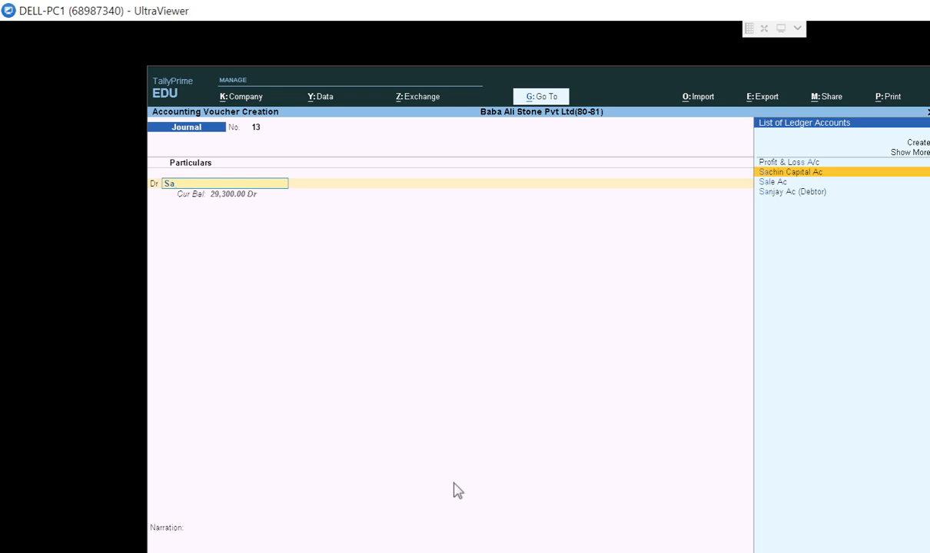
key("Down")
key("Down")
key("Return")
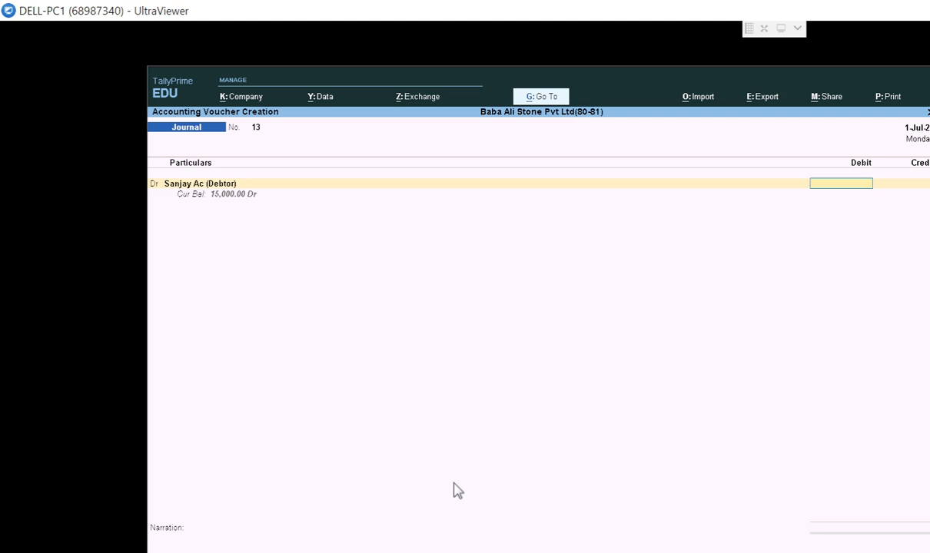
type("10")
type("000")
key("Return")
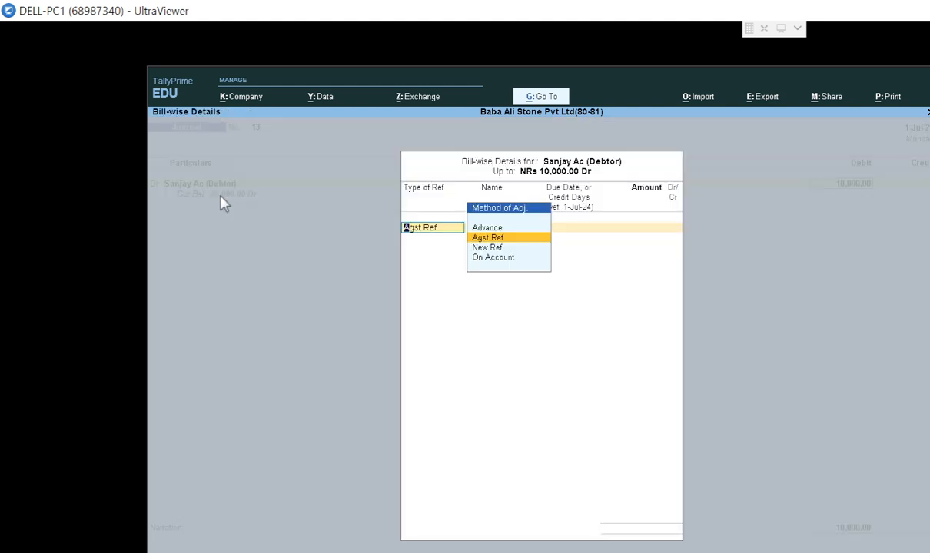
Step: Allocate the debtor's debit against pending bill 9 for 15,000 Cr and the remainder On Account, with Sale Ac as the credit ledger
key("Return")
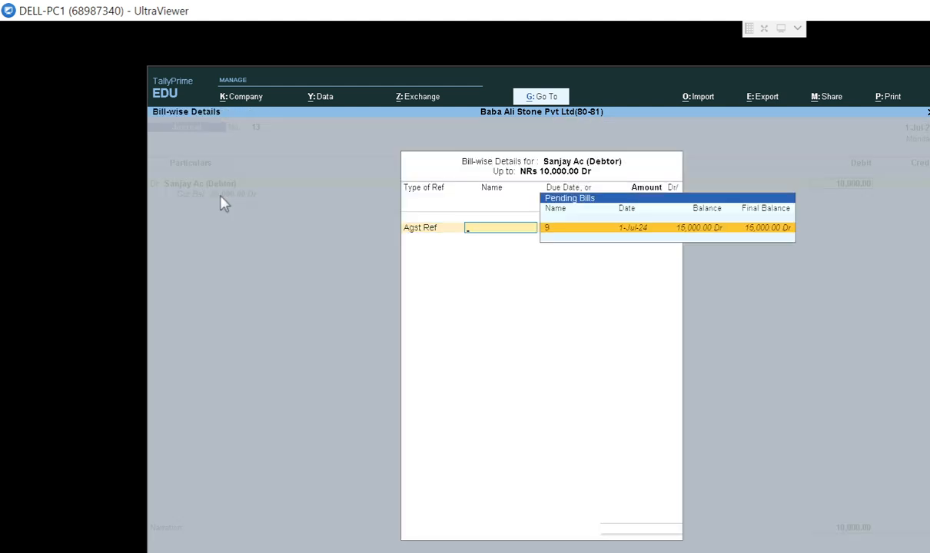
key("Return")
key("Return")
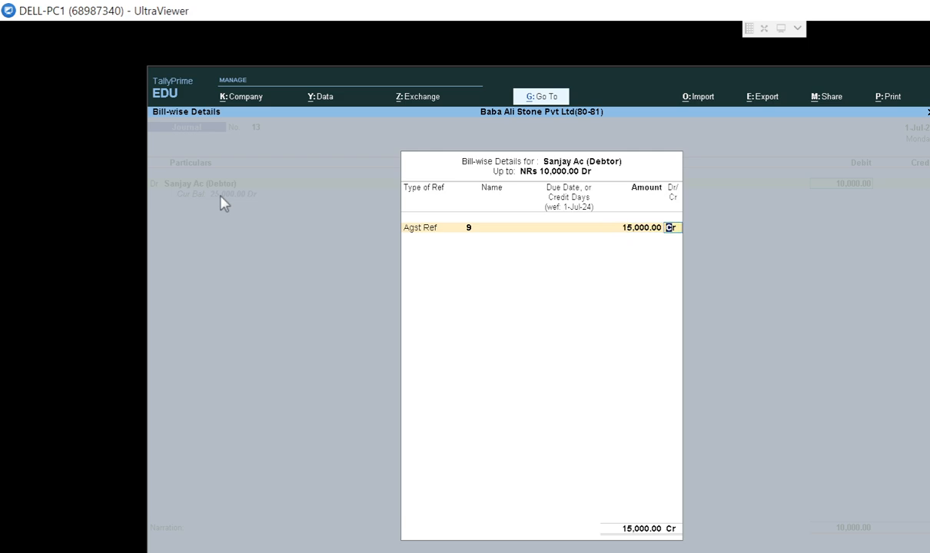
key("Return")
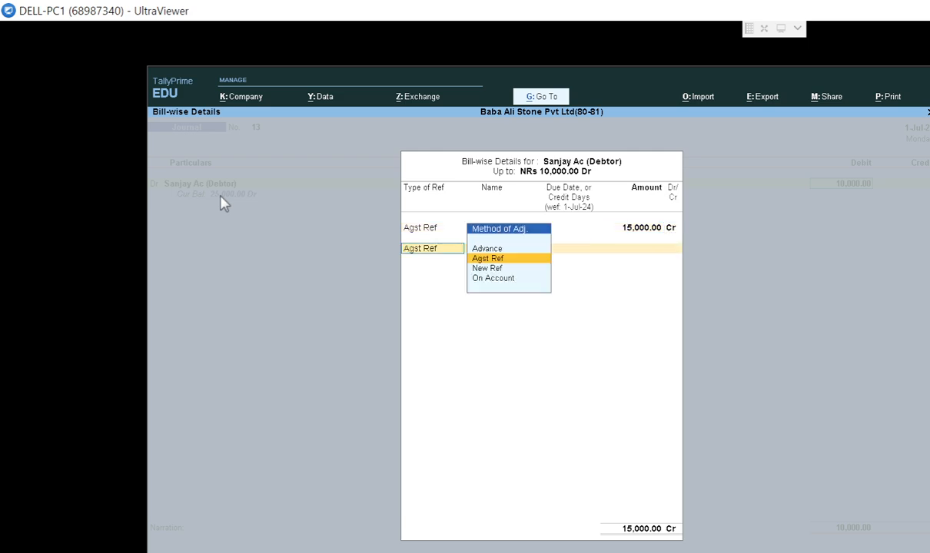
key("Down")
key("Down")
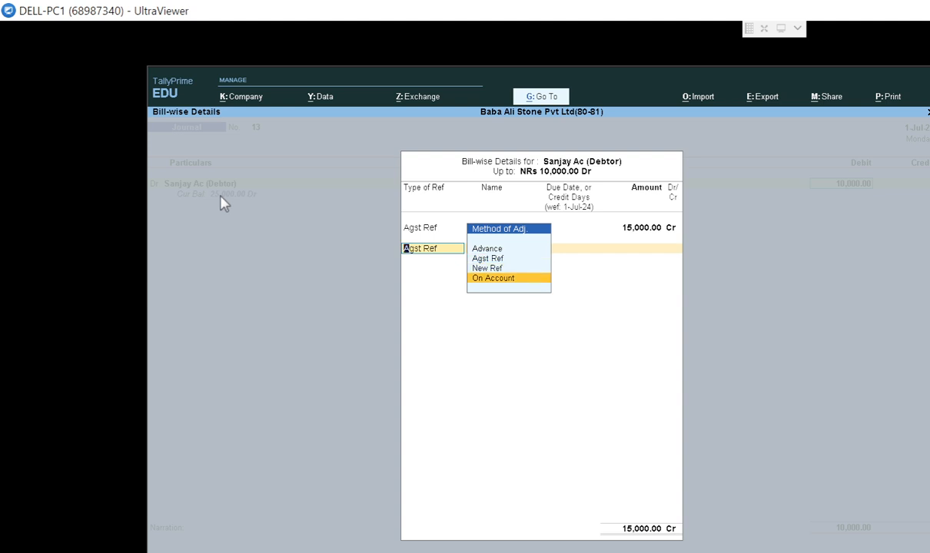
key("Return")
key("Return")
key("Return")
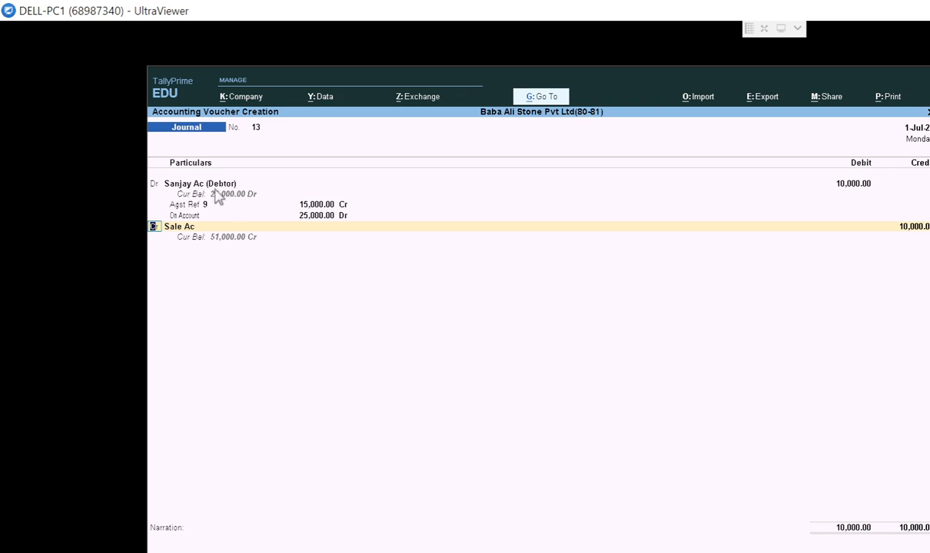
Step: Replace the debtor's account on the debit line with Cash, keeping the amount at 10,000
left_click(205, 191)
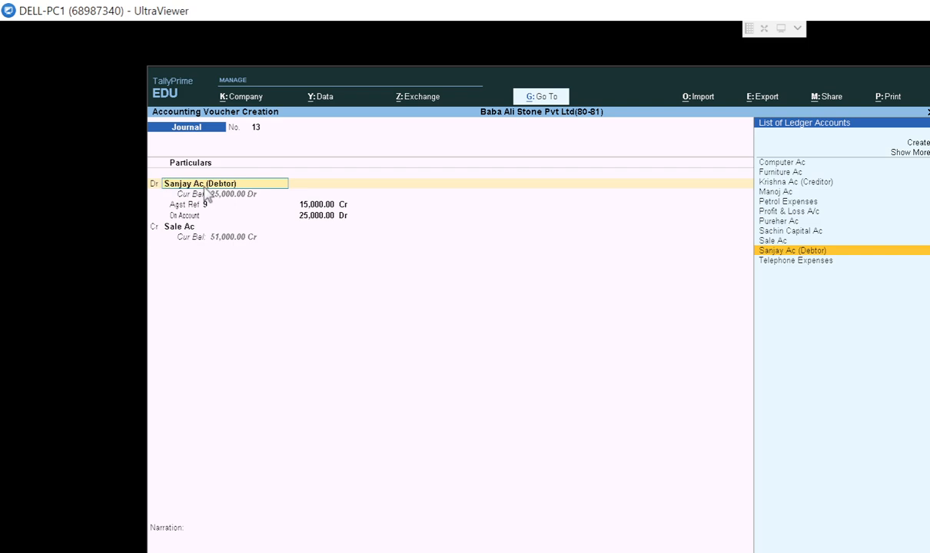
type("Ca")
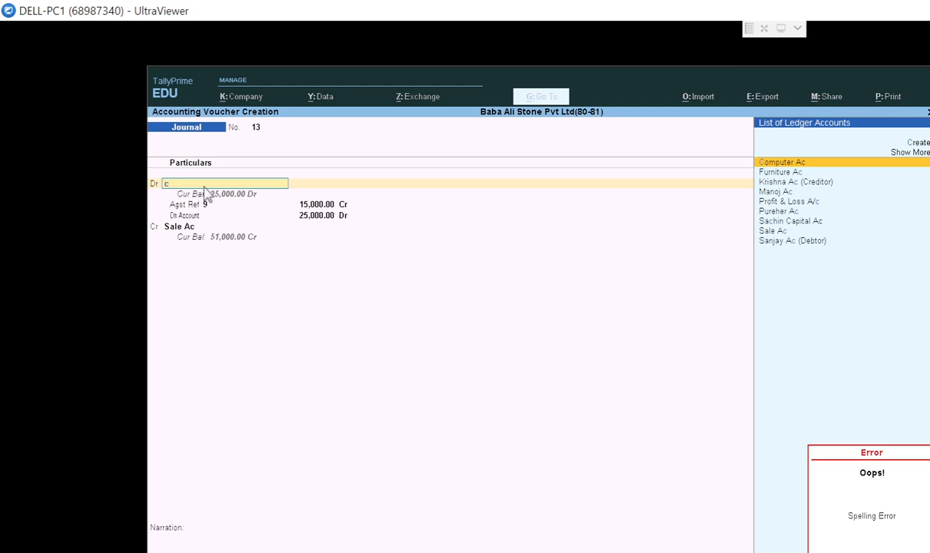
type("a")
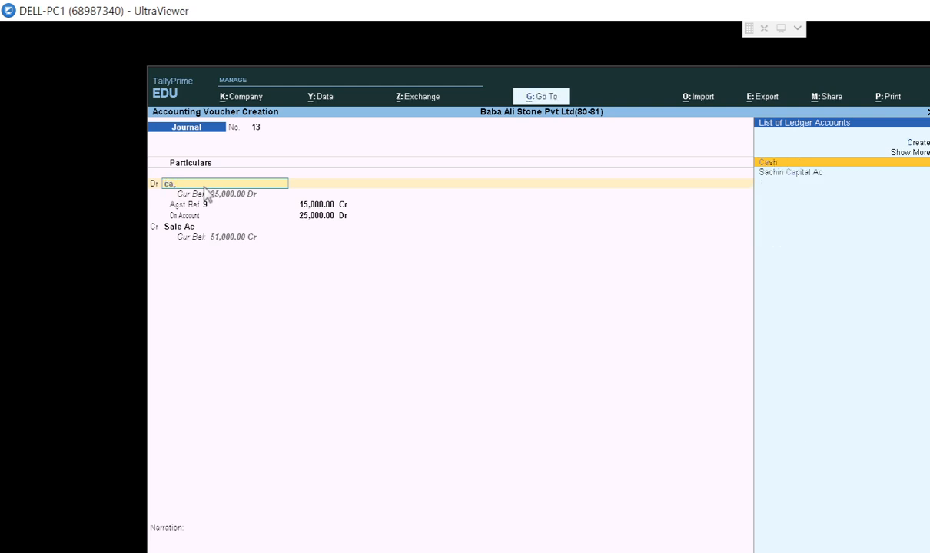
type("sh")
key("Return")
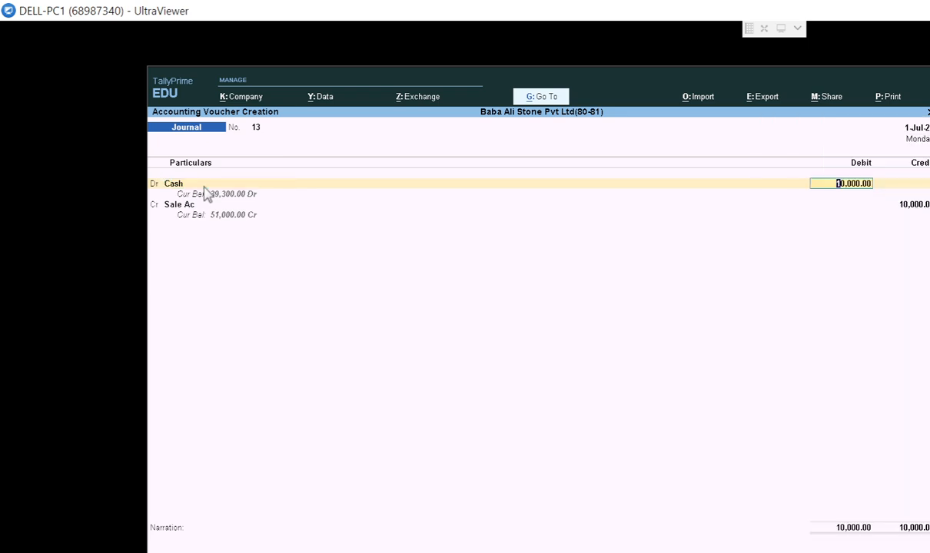
key("Return")
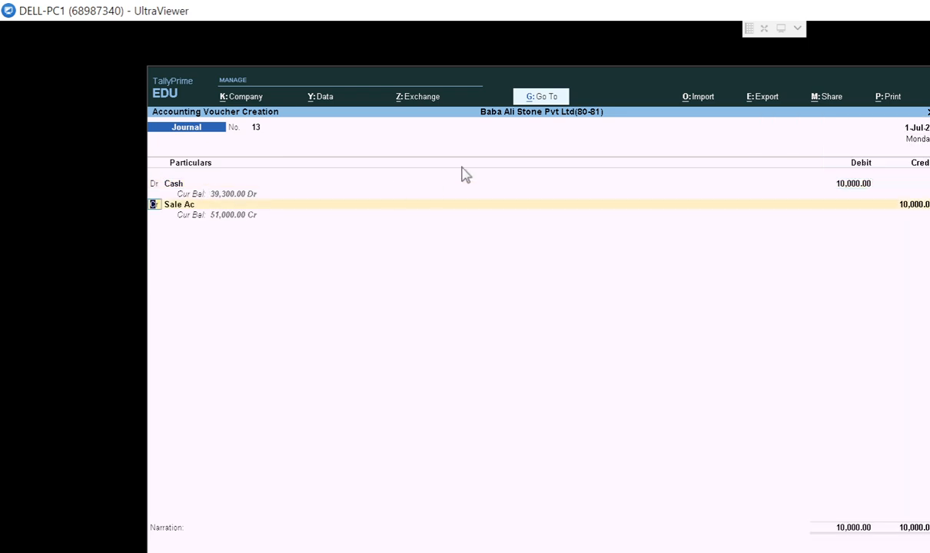
Step: Replace Sale Ac on the credit line with the debtor's account
key("Return")
type("Sa")
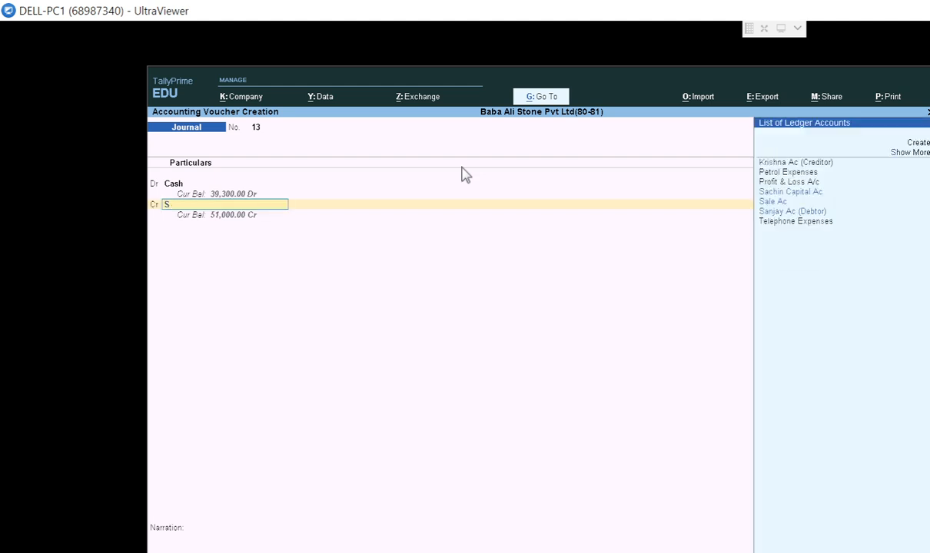
key("Down")
key("Down")
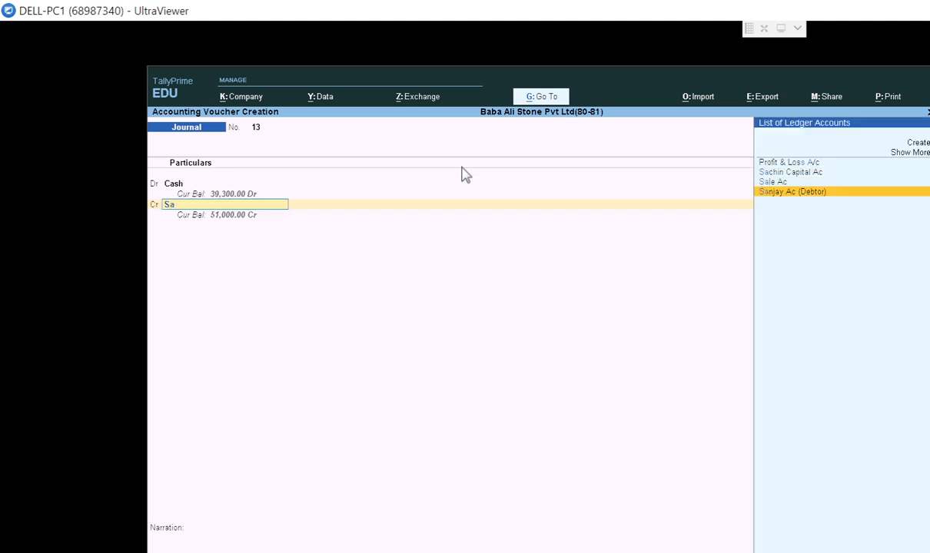
key("Return")
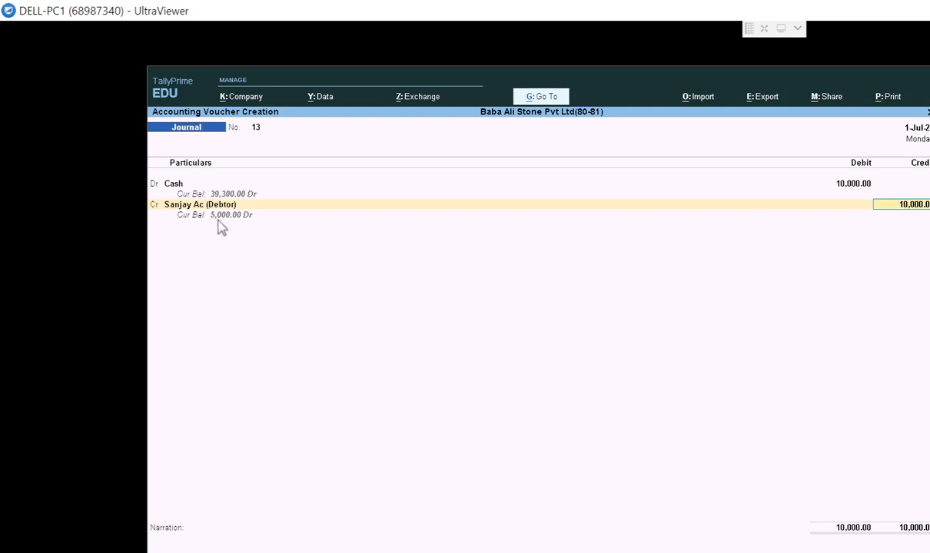
Step: Allocate the debtor's credit as Agst Ref against pending bill 9 for 10,000 Cr
key("Return")
key("Return")
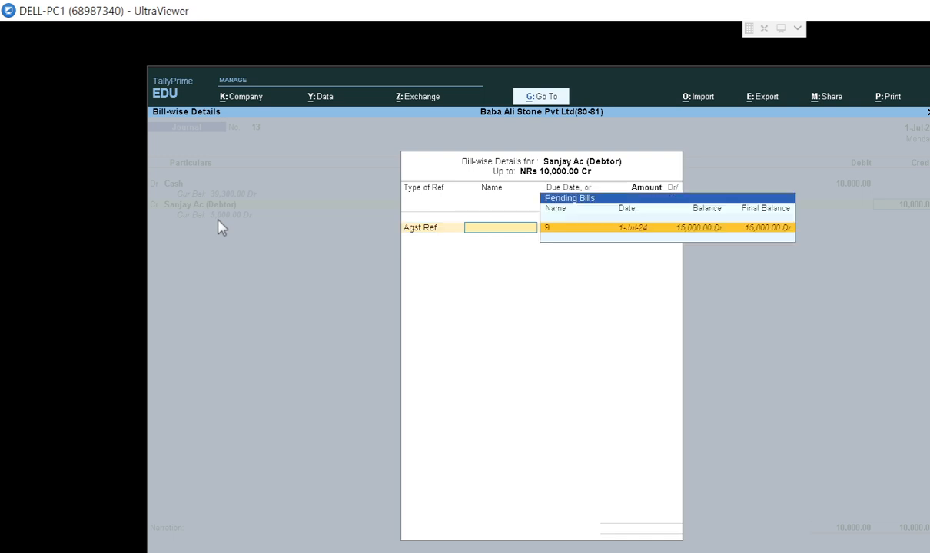
key("Return")
key("BackSpace")
key("BackSpace")
key("BackSpace")
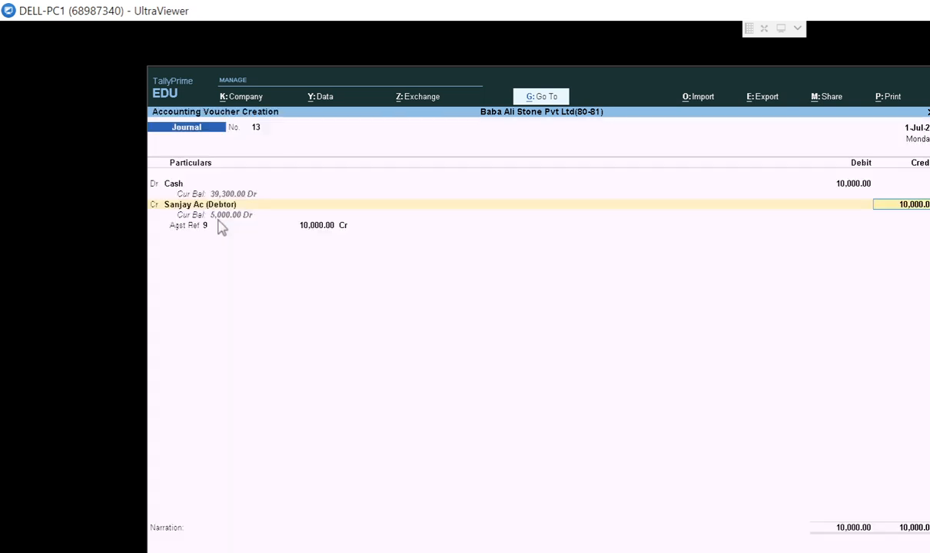
key("Return")
key("Return")
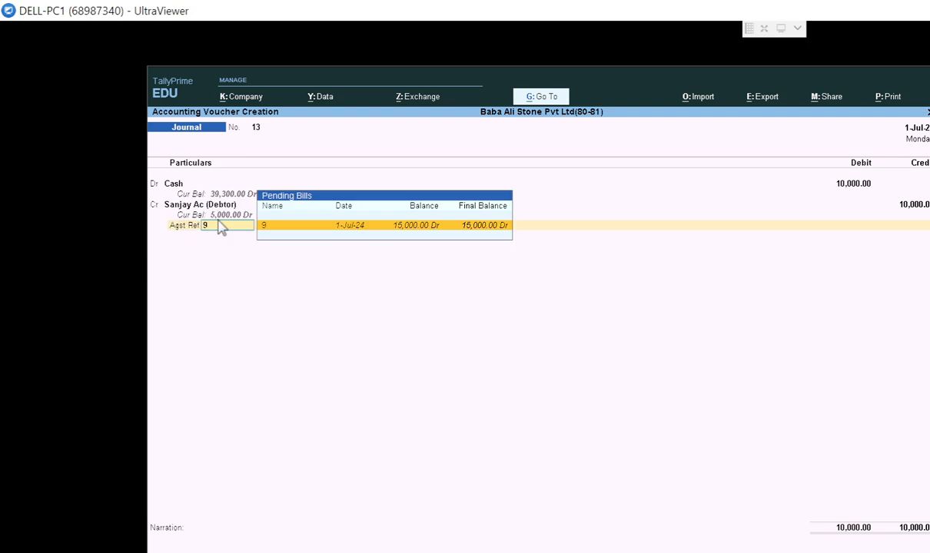
key("Return")
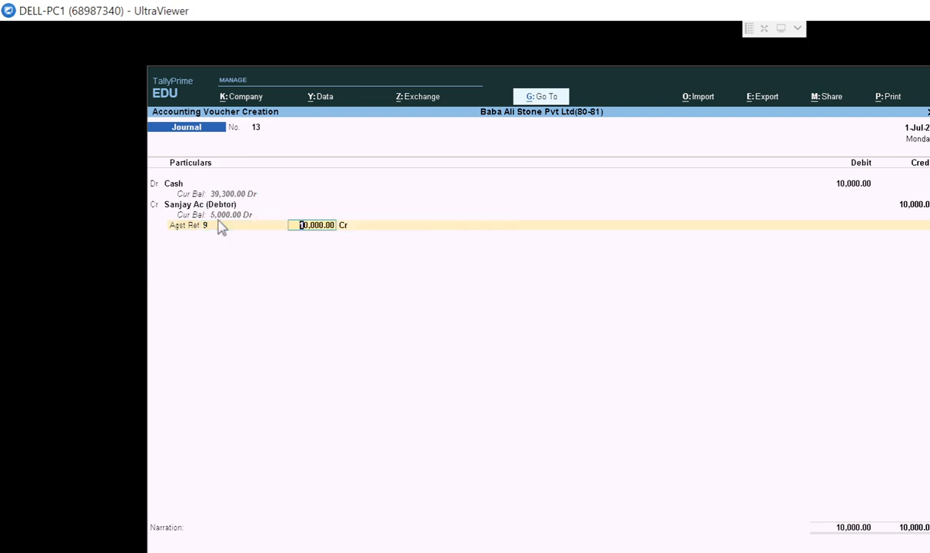
key("Return")
key("Return")
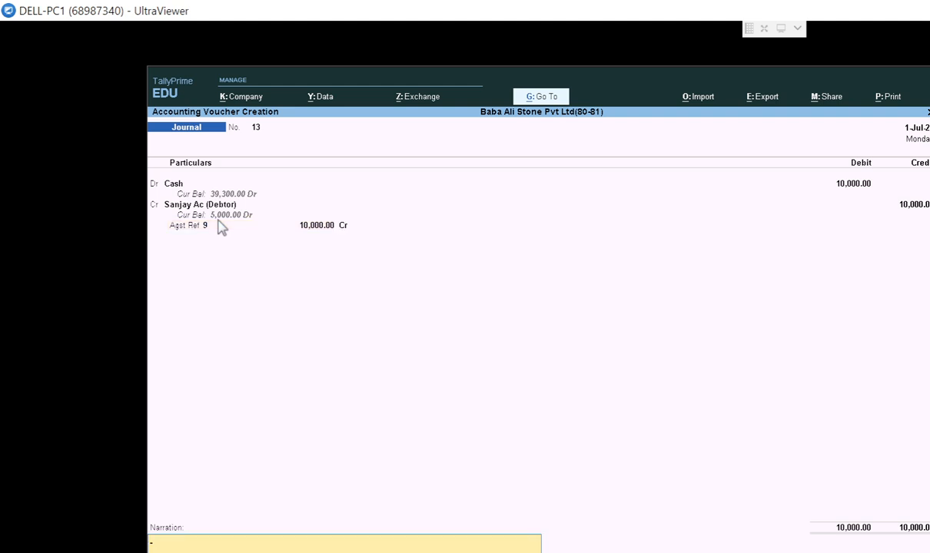
Step: Save the cash receipt journal voucher without a narration and go back to the Gateway of Tally
key("Return")
key("Return")
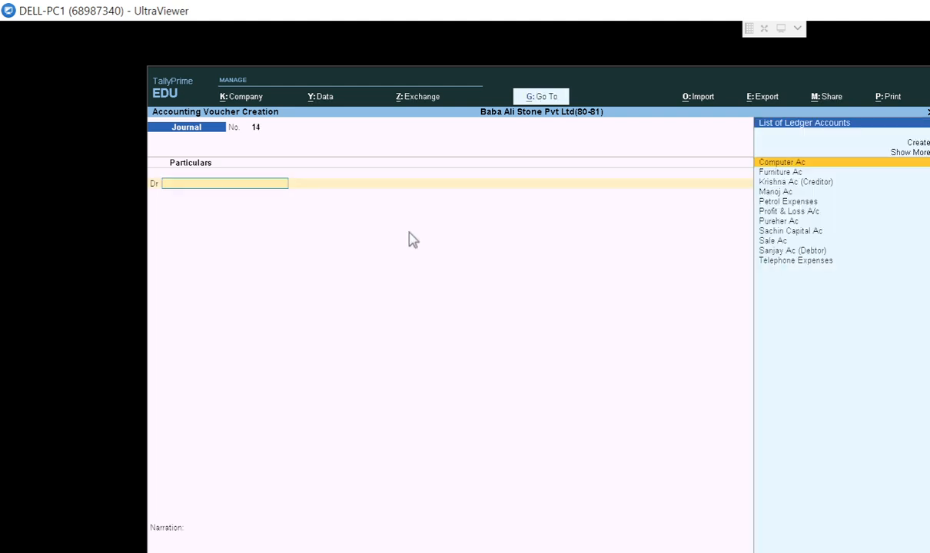
key("Escape")
key("Escape")
key("Escape")
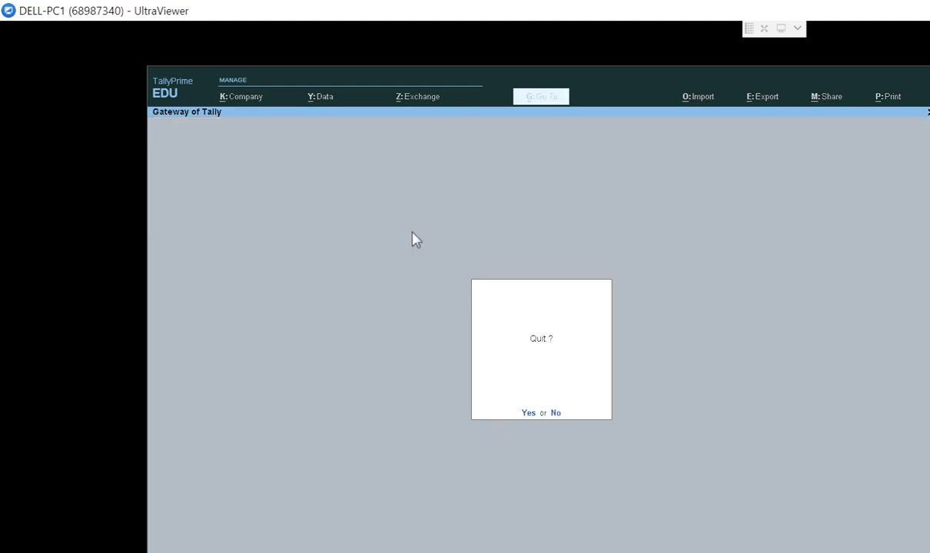
key("Escape")
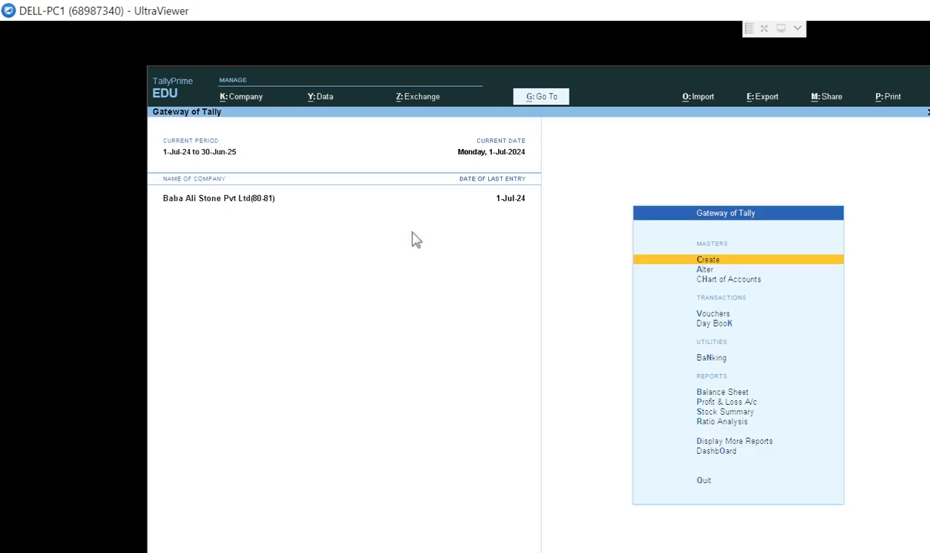
Step: Open the ledger selection in the Account Books reports
key("Down")
key("Down")
key("Down")
key("Down")
key("Down")
key("Down")
key("Down")
key("Down")
key("Down")
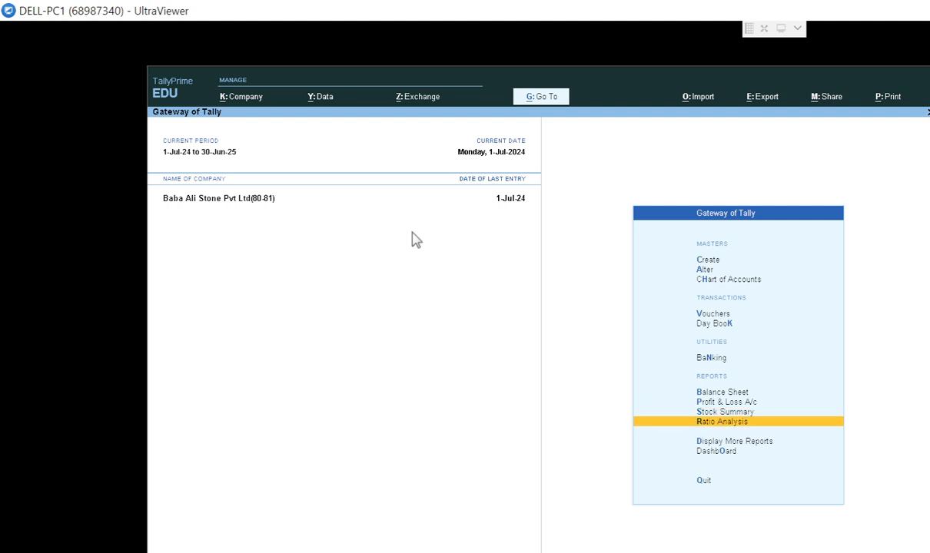
key("Down")
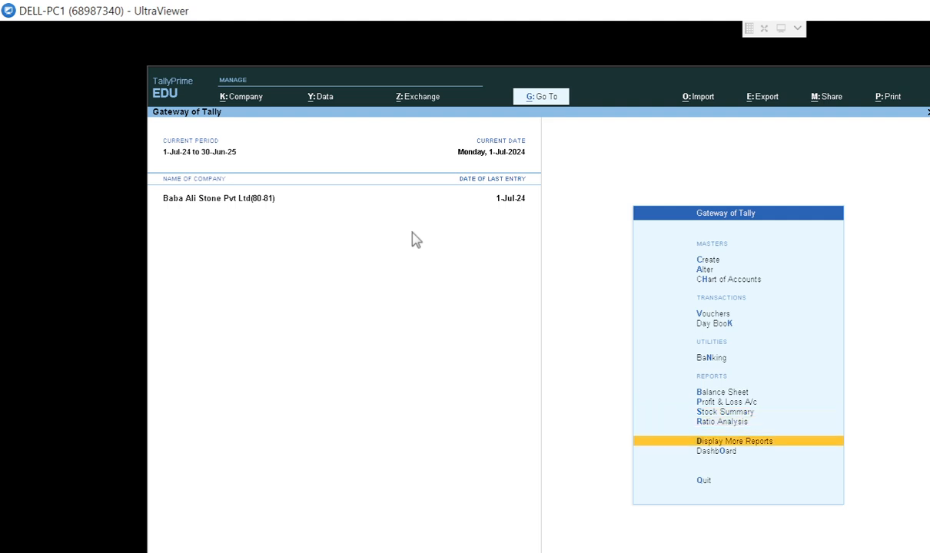
key("Return")
key("Down")
key("Down")
key("Down")
key("Down")
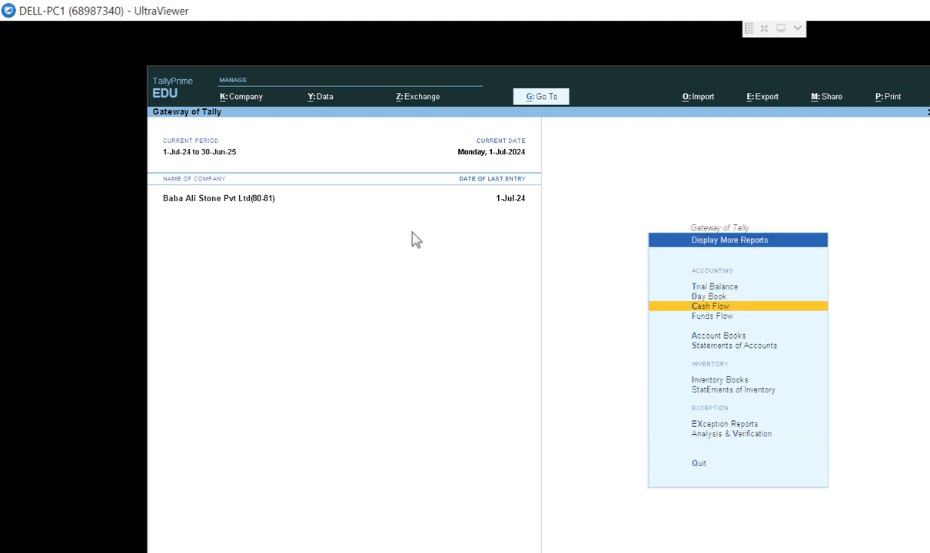
key("Return")
key("Down")
key("Down")
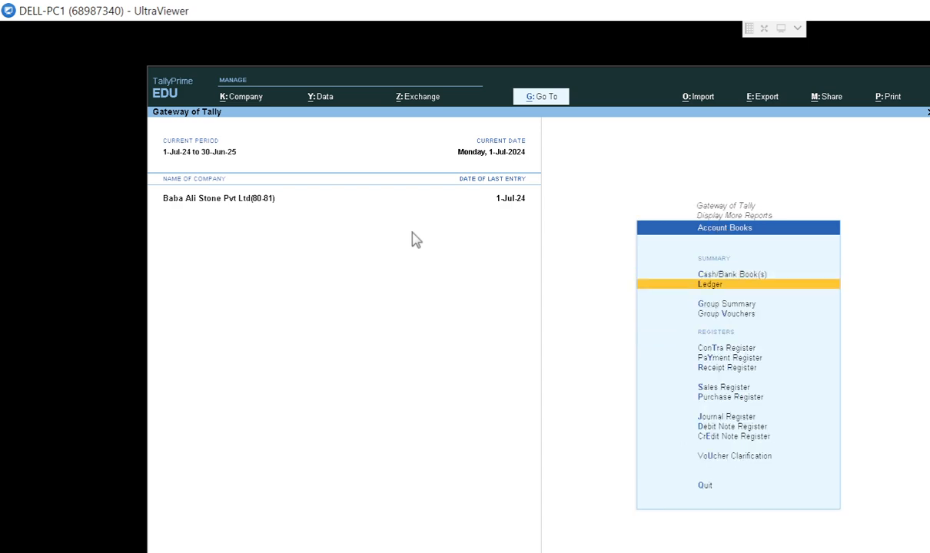
key("Up")
key("Return")
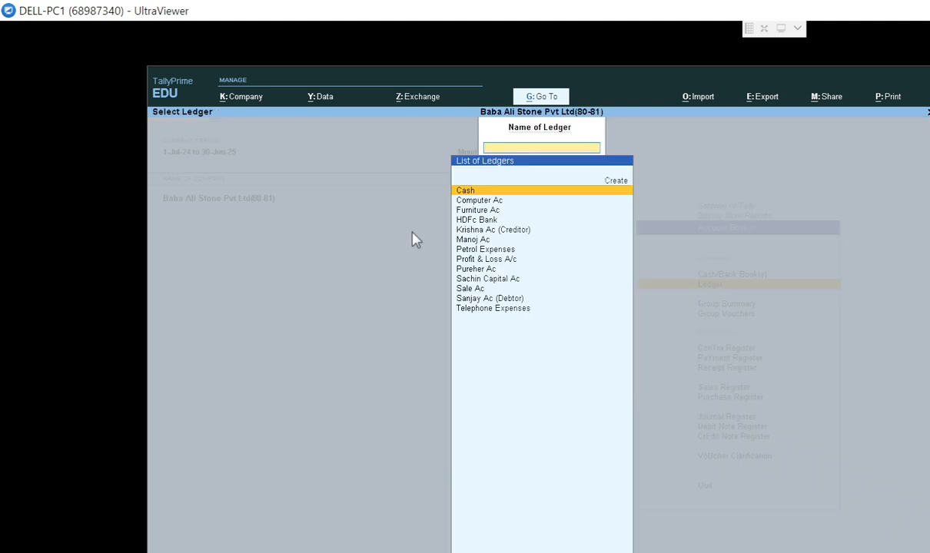
Step: Review the debtor's ledger vouchers for the credit sale and cash receipt entries, then close the reports
key("Down")
key("Down")
key("Down")
key("Down")
key("Down")
key("Down")
key("Down")
key("Down")
key("Down")
key("Down")
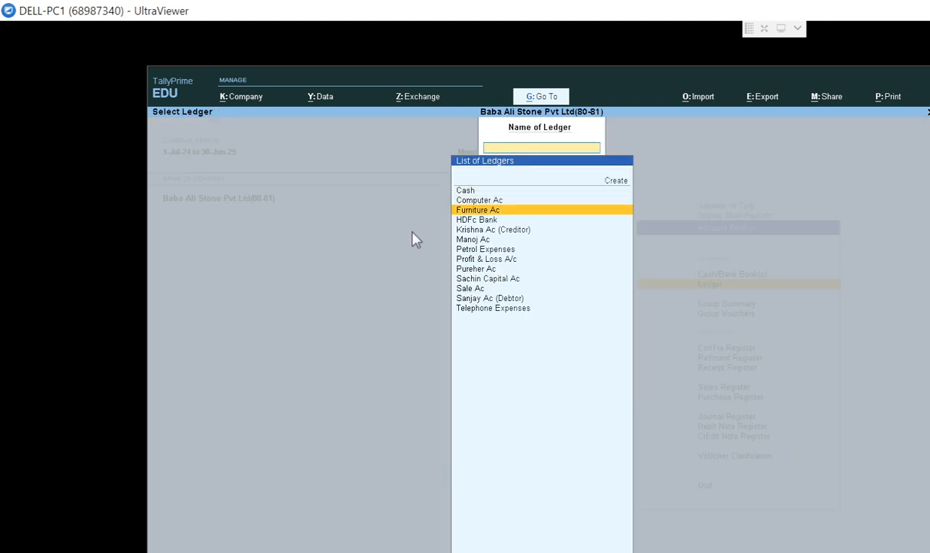
key("Down")
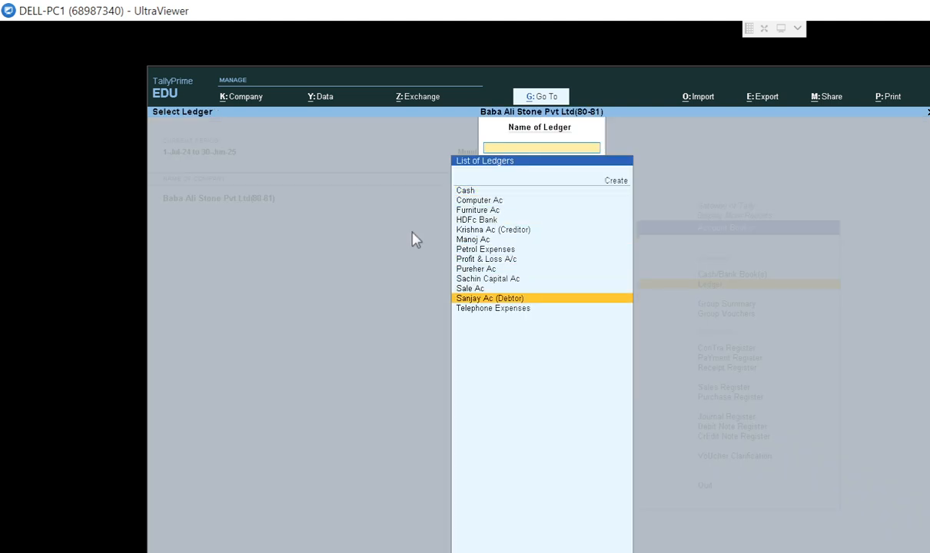
key("Return")
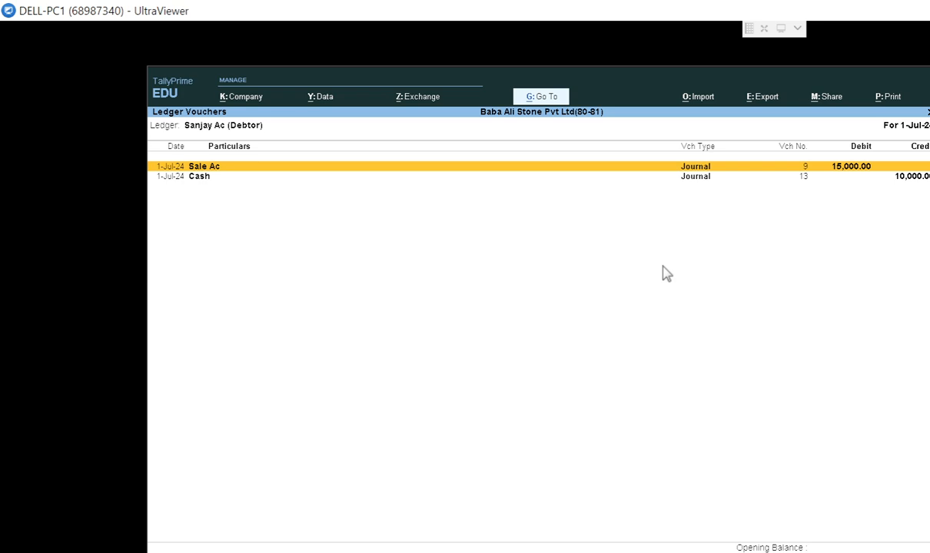
key("Escape")
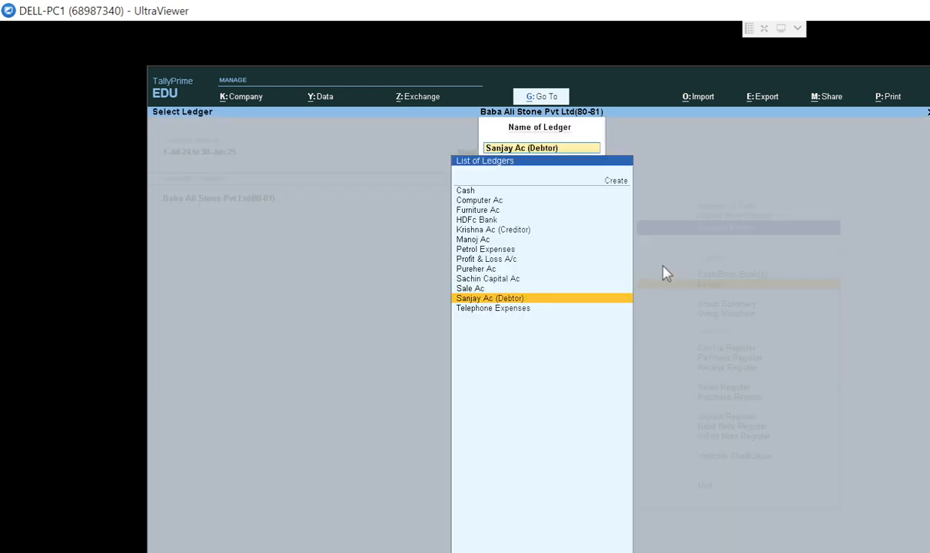
key("Return")
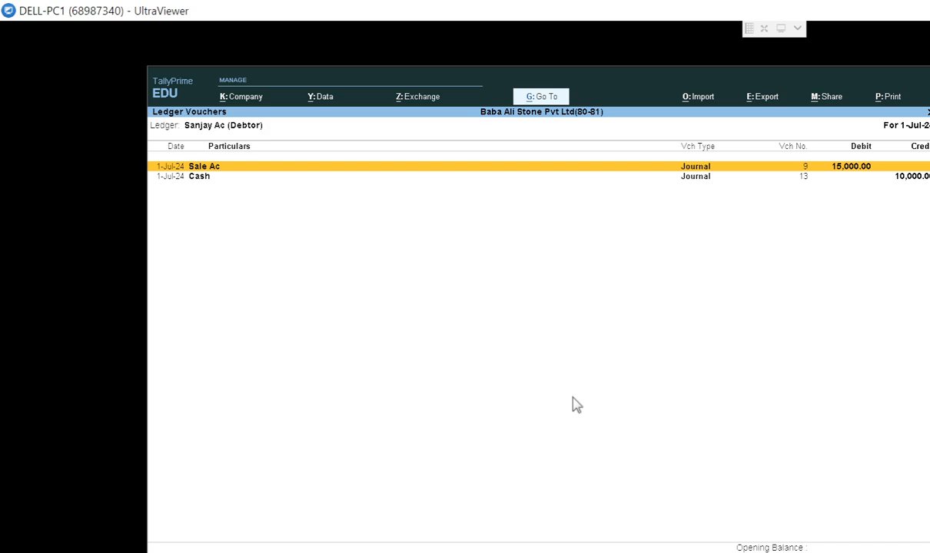
key("Escape")
key("Escape")
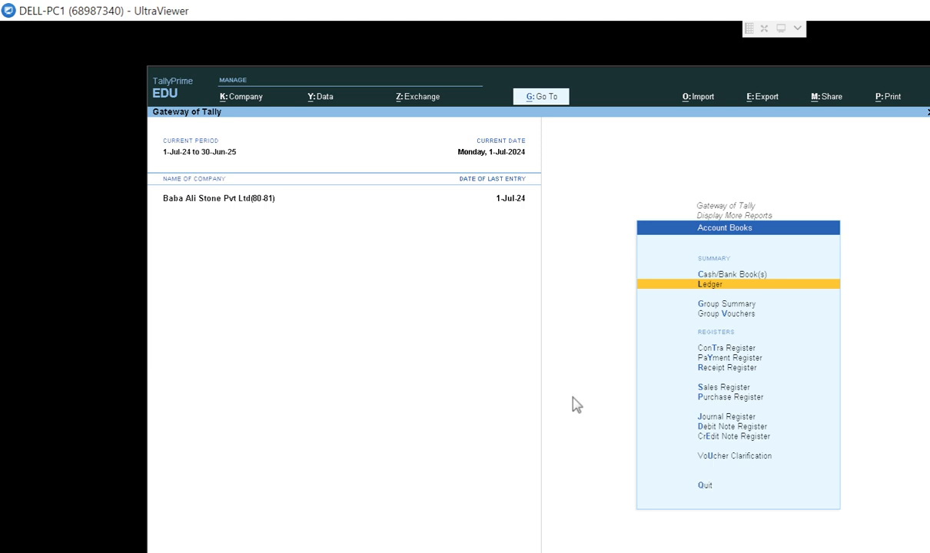
key("Escape")
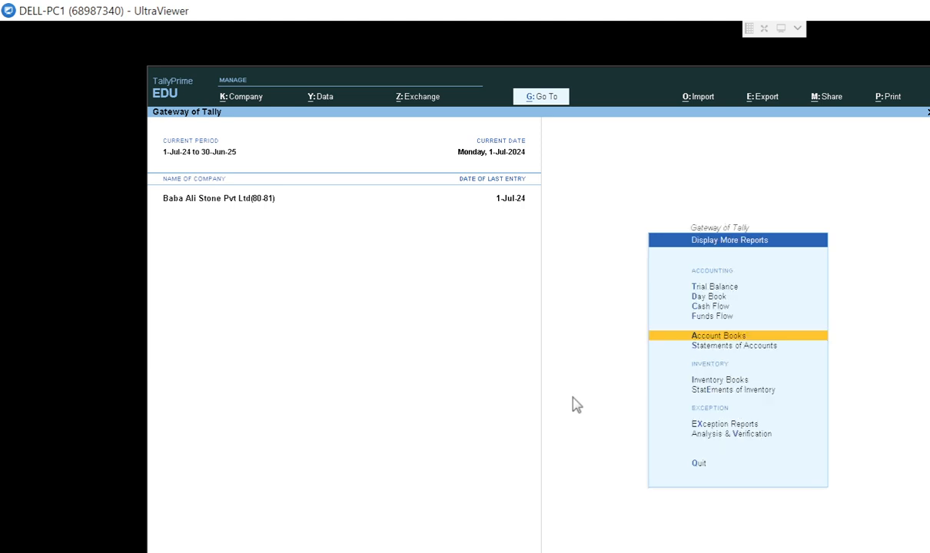
key("Escape")
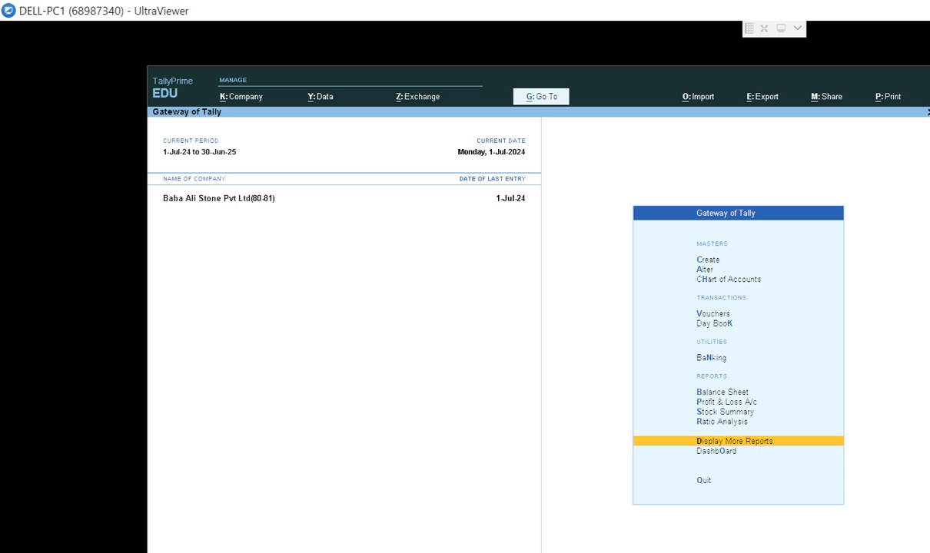
Step: Switch to the Excel workbook and select transaction 13, the HDFC Bank cash withdrawal of Rs. 15000, in cell A13
key("alt+Tab")
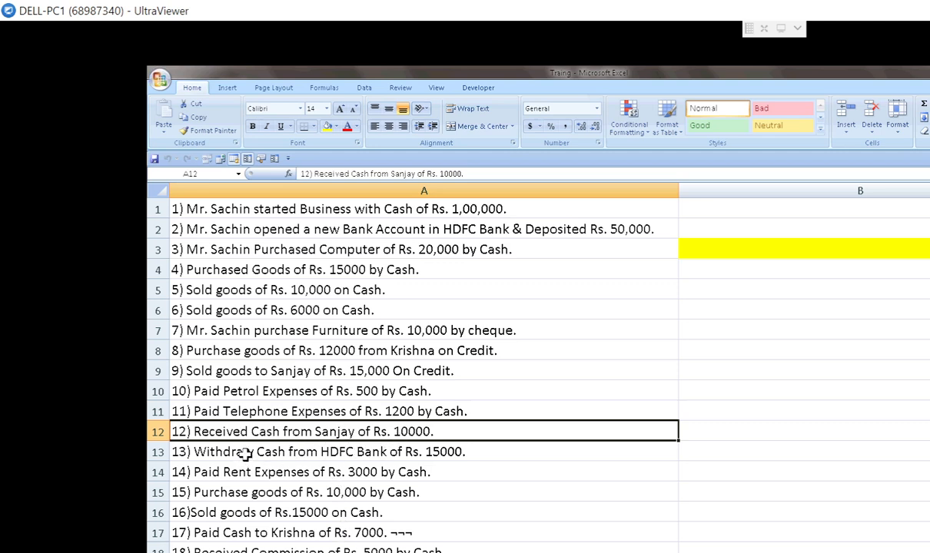
left_click(275, 454)
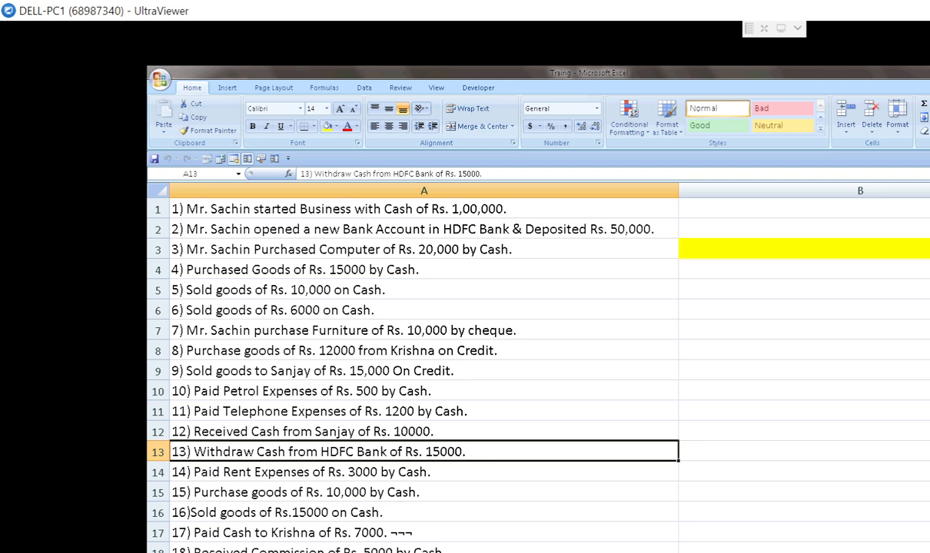
Step: Switch back to TallyPrime and move the Gateway of Tally selection up to Balance Sheet
left_click(278, 549)
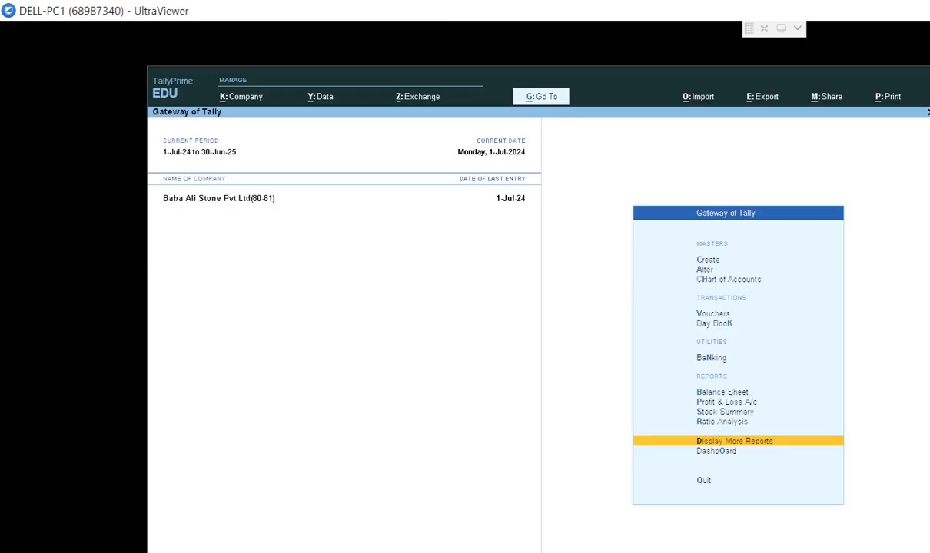
key("Up")
key("Up")
key("Up")
key("Up")
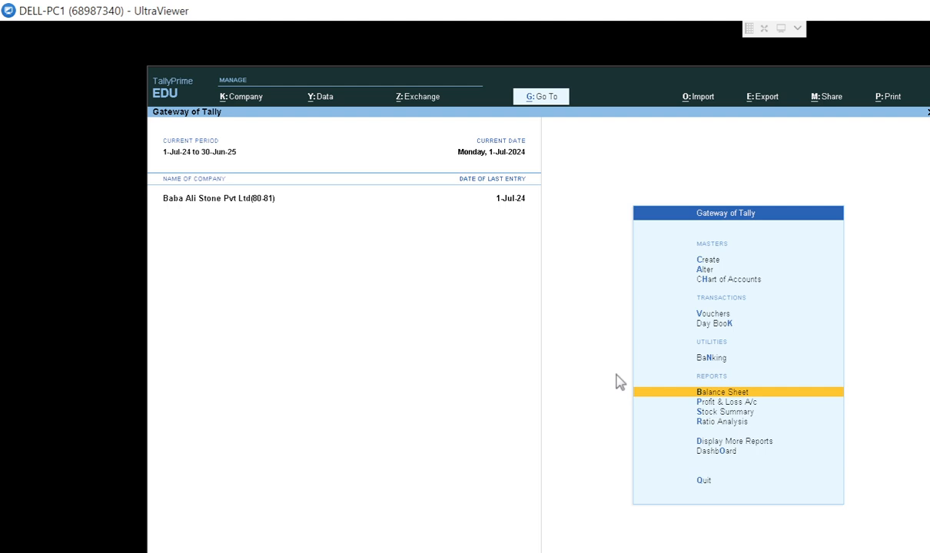
Step: Start a new journal voucher and debit Cash with 15,000
key("Up")
key("Up")
key("Up")
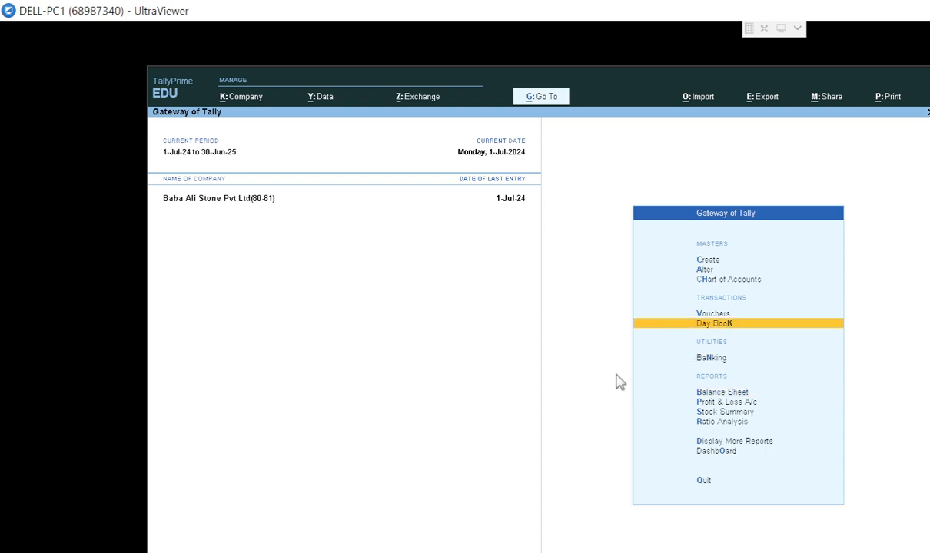
key("Return")
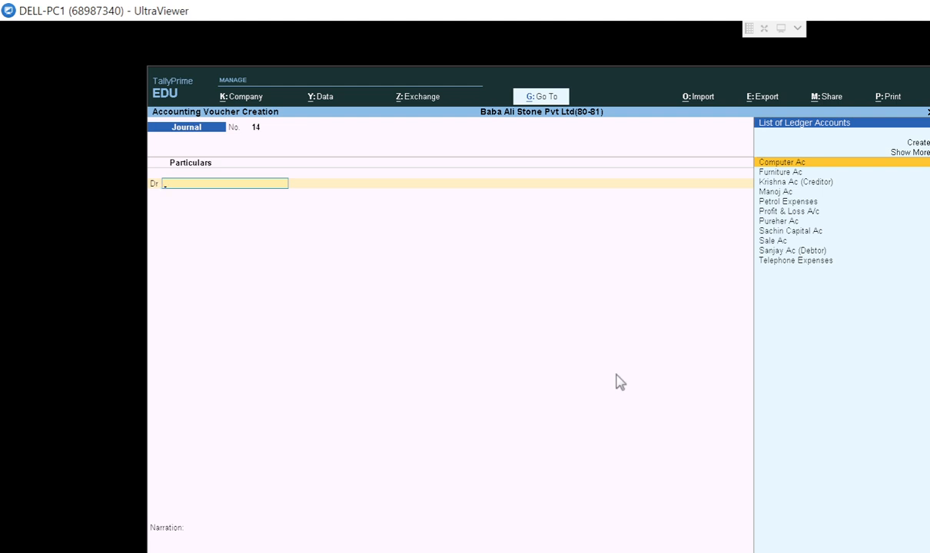
type("Cas")
key("Return")
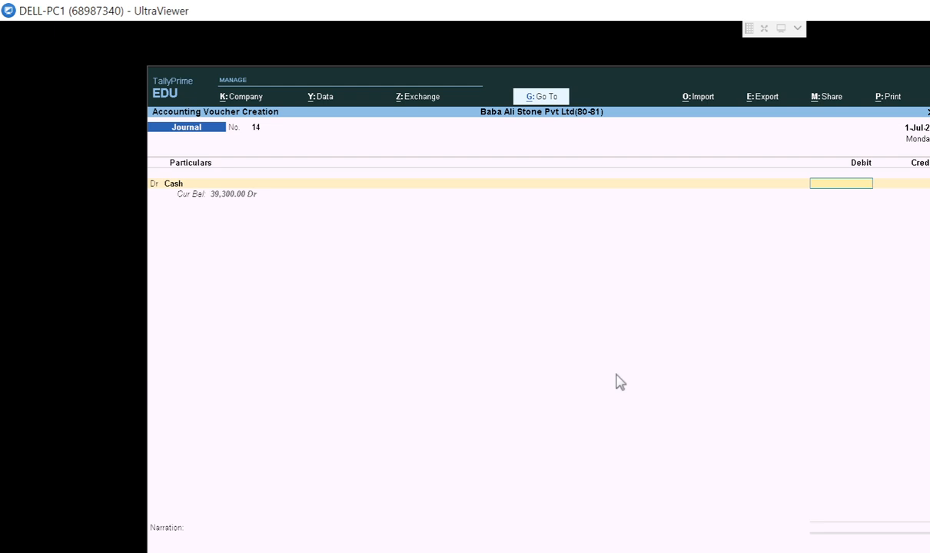
type("15,")
type("000")
key("Return")
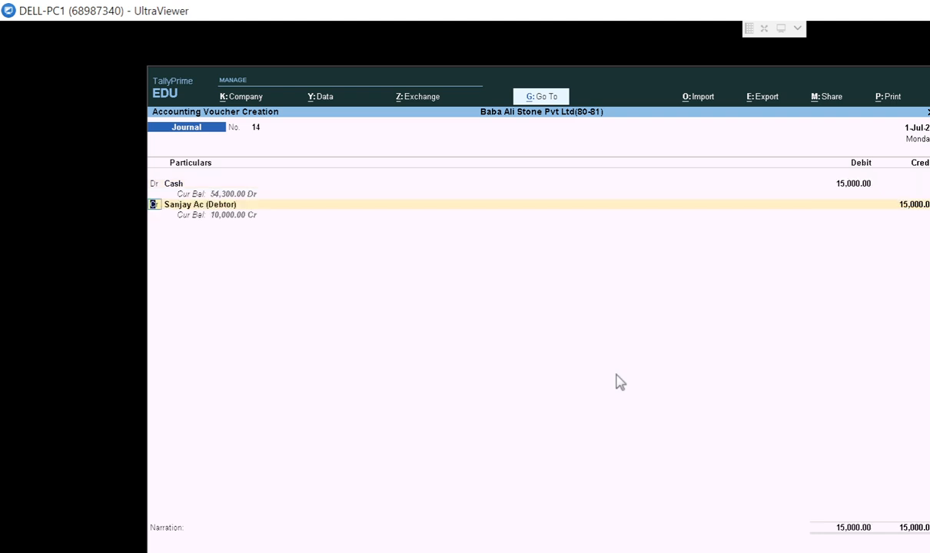
Step: Credit 15,000 to HDFc Bank as a cheque allocation, then save the journal voucher and leave voucher entry
key("Return")
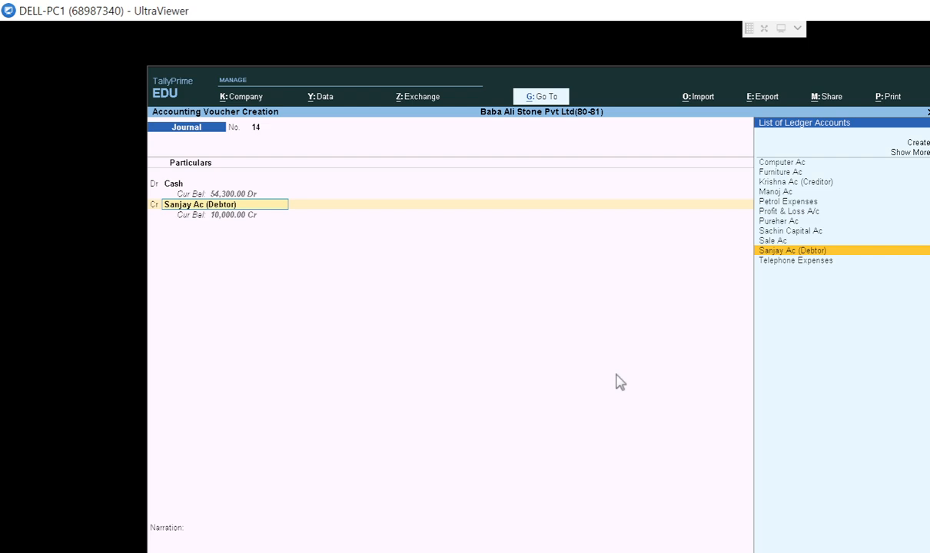
type("Ba")
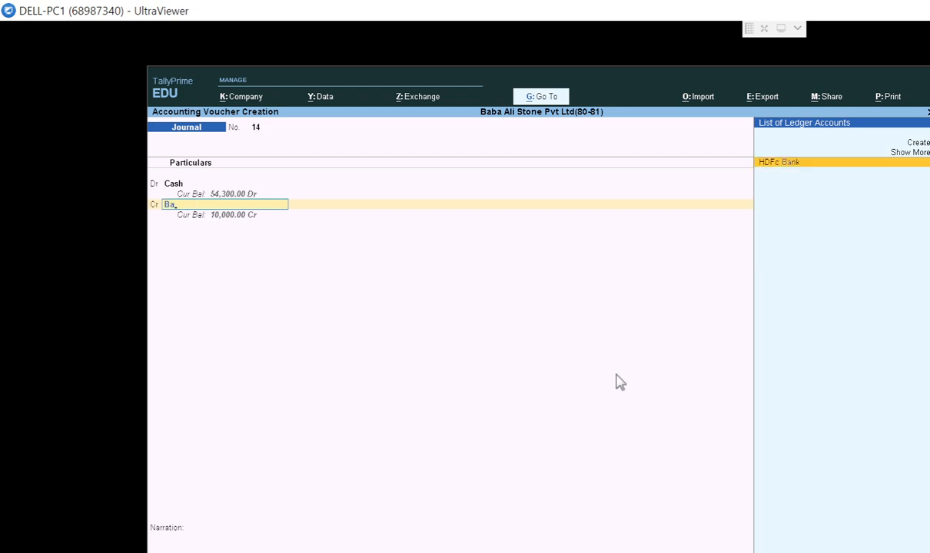
key("Return")
key("Return")
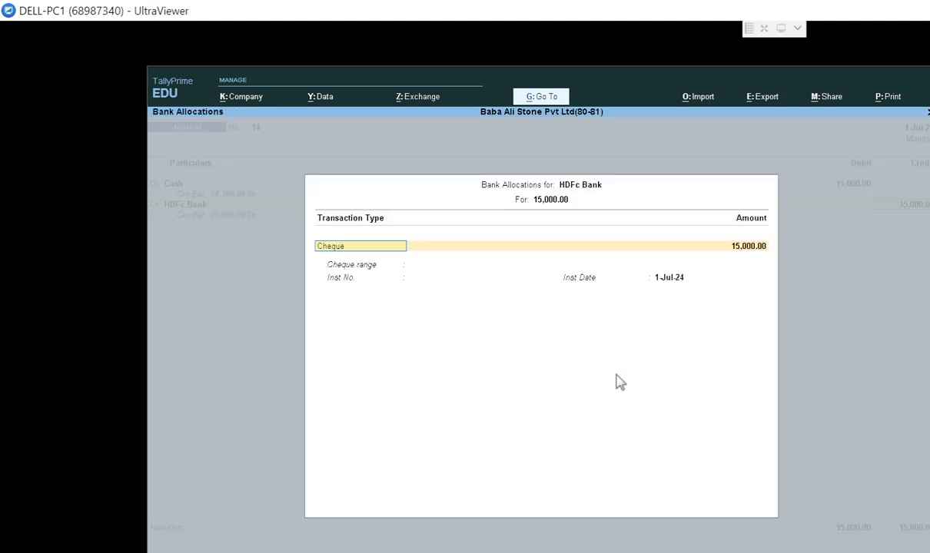
key("Return")
key("Return")
key("Return")
key("Return")
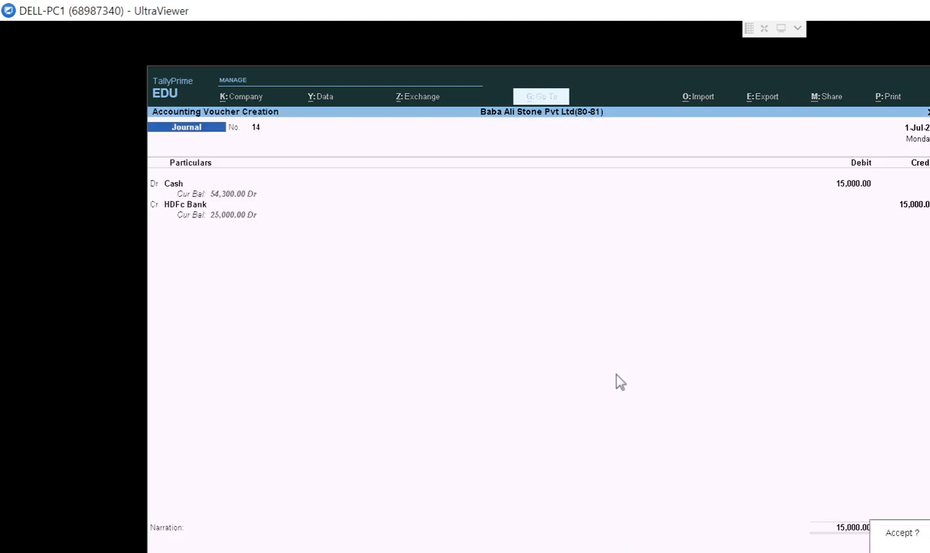
key("Return")
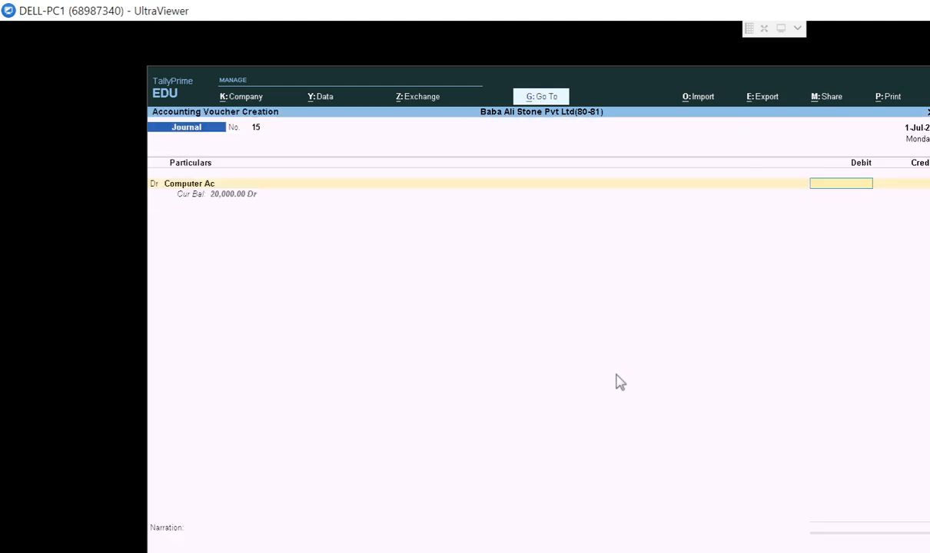
key("Escape")
key("Return")
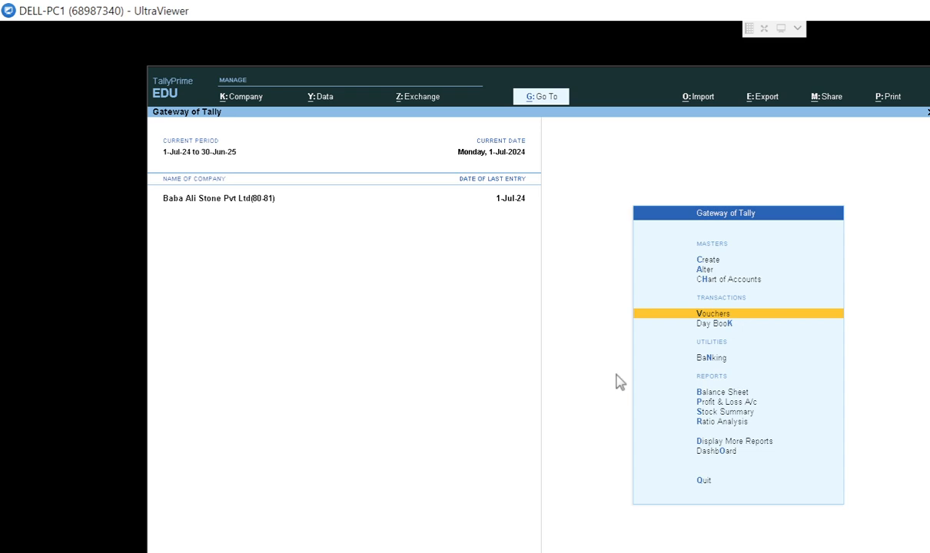
Step: Check the transaction list in Excel, return to TallyPrime and open the Account Books reports
key("alt+Tab")
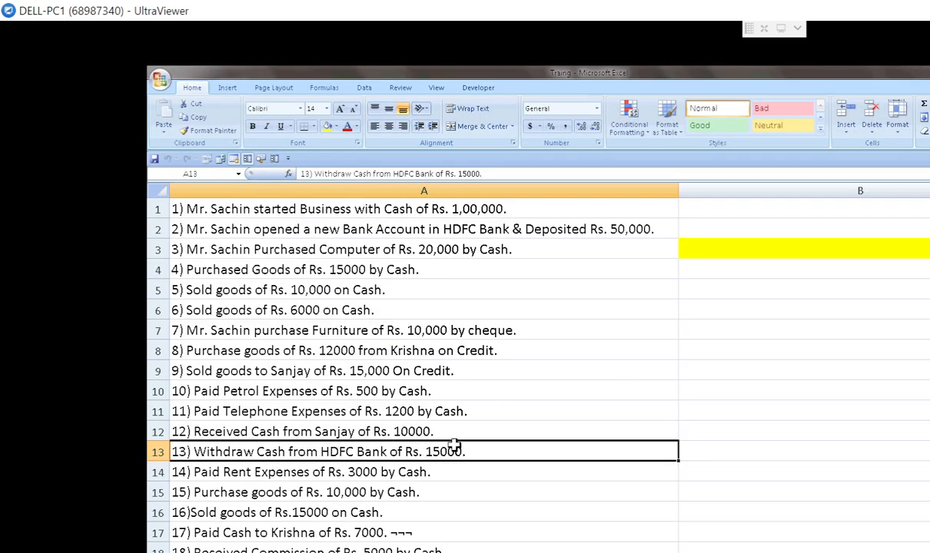
key("alt+Tab")
key("Down")
key("Down")
key("Down")
key("Down")
key("Down")
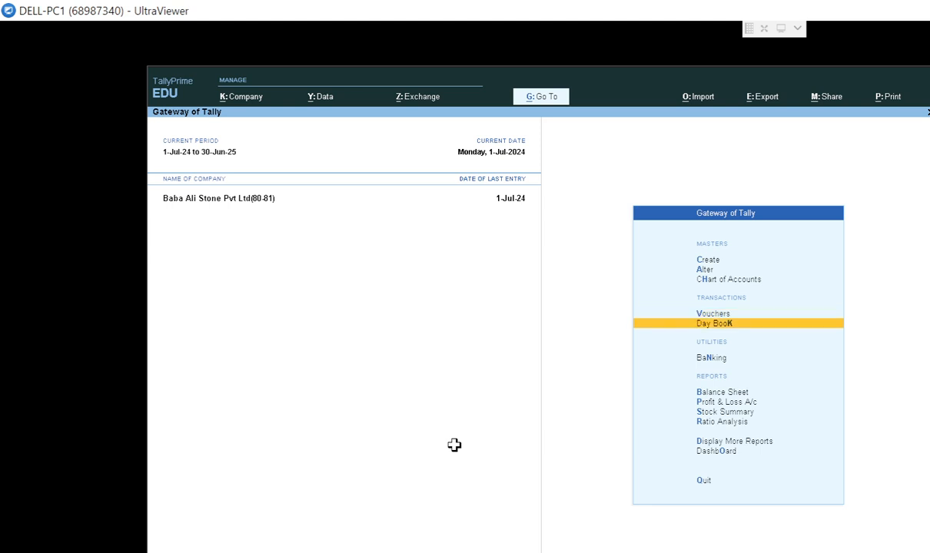
key("Down")
key("Down")
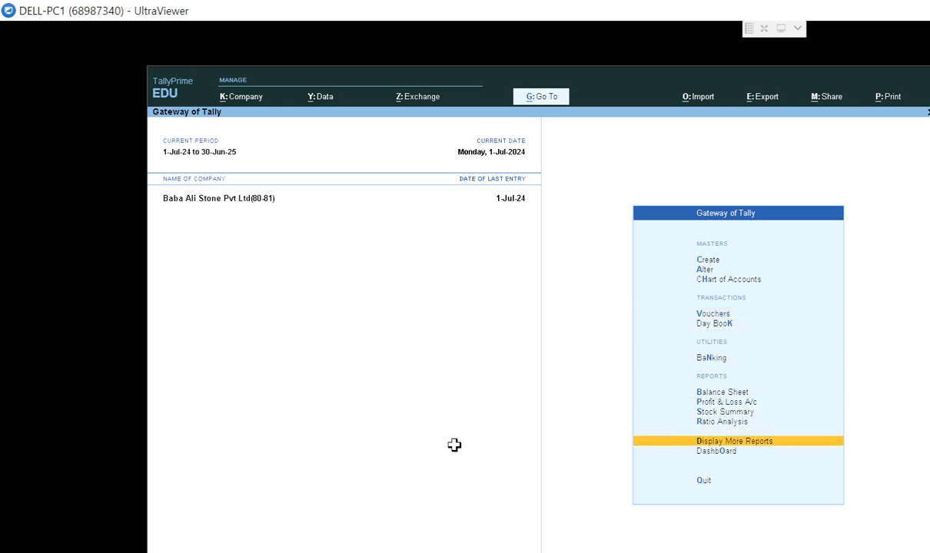
key("Return")
key("Down")
key("Down")
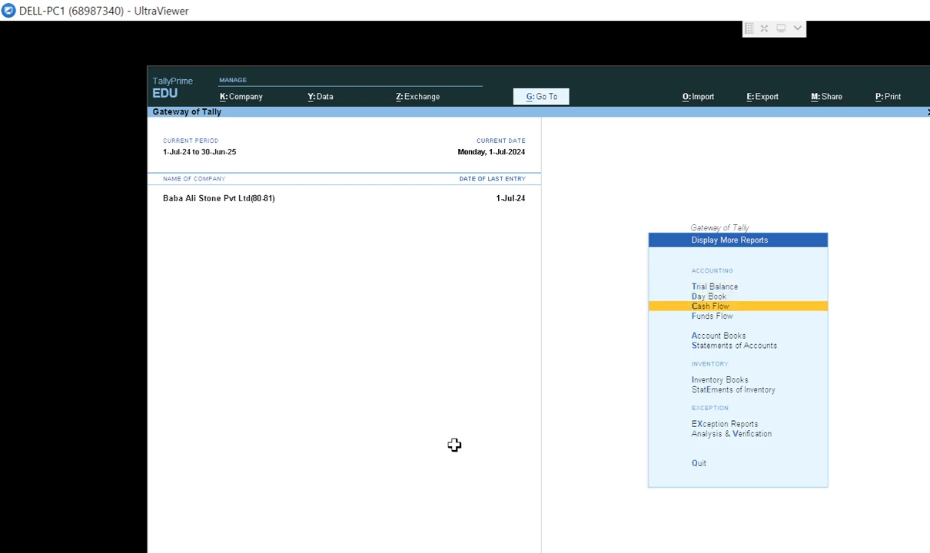
key("Down")
key("Down")
key("Return")
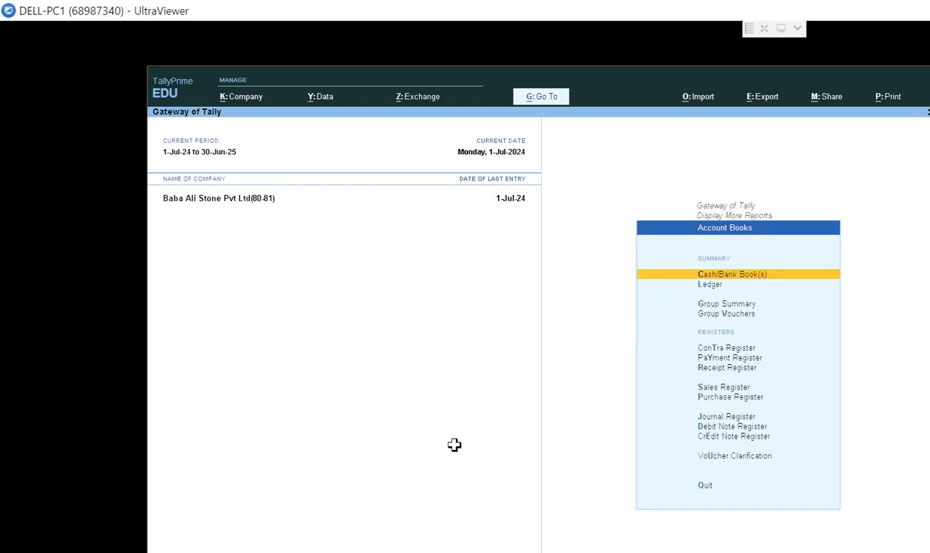
Step: Open the HDFc Bank ledger and examine its Furniture Ac entry and latest Cash entry
key("Down")
key("Down")
key("Down")
key("Up")
key("Up")
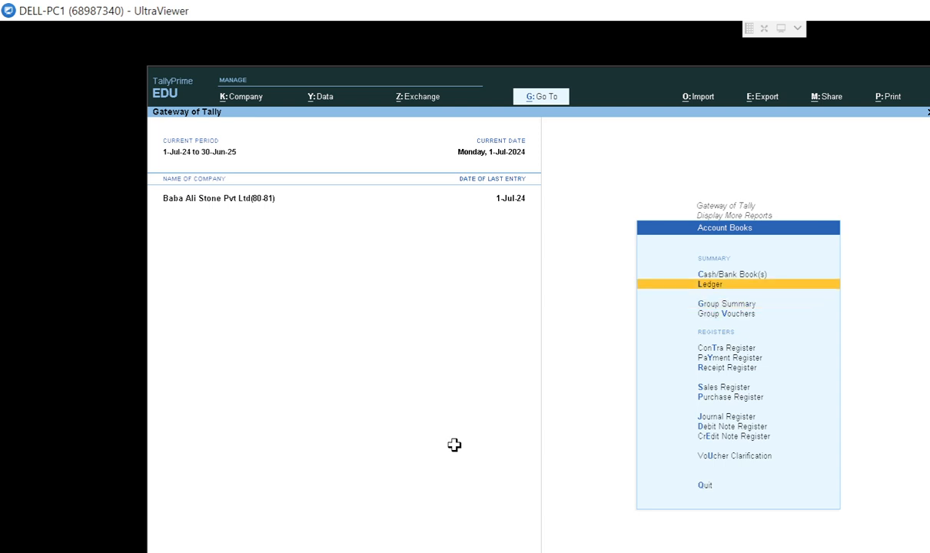
key("Return")
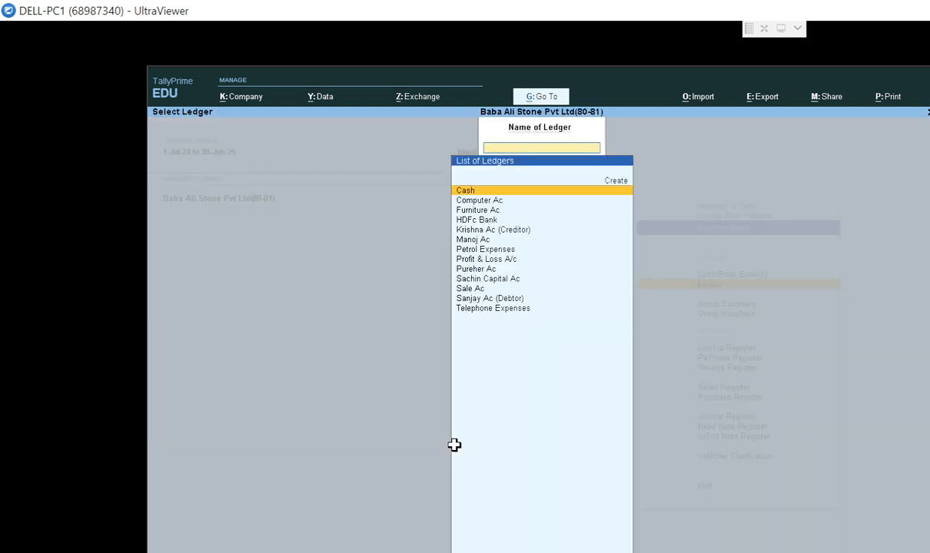
type("Ba")
key("Return")
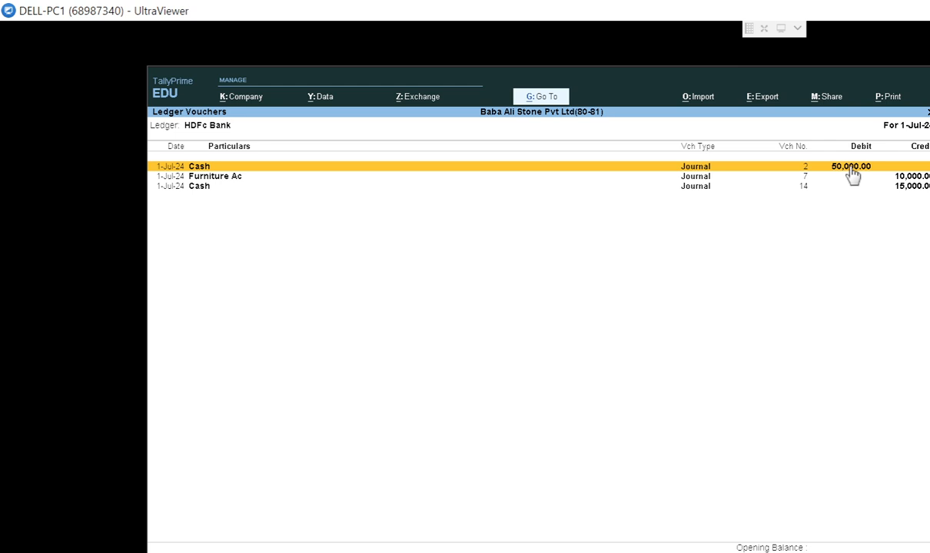
left_click(673, 178)
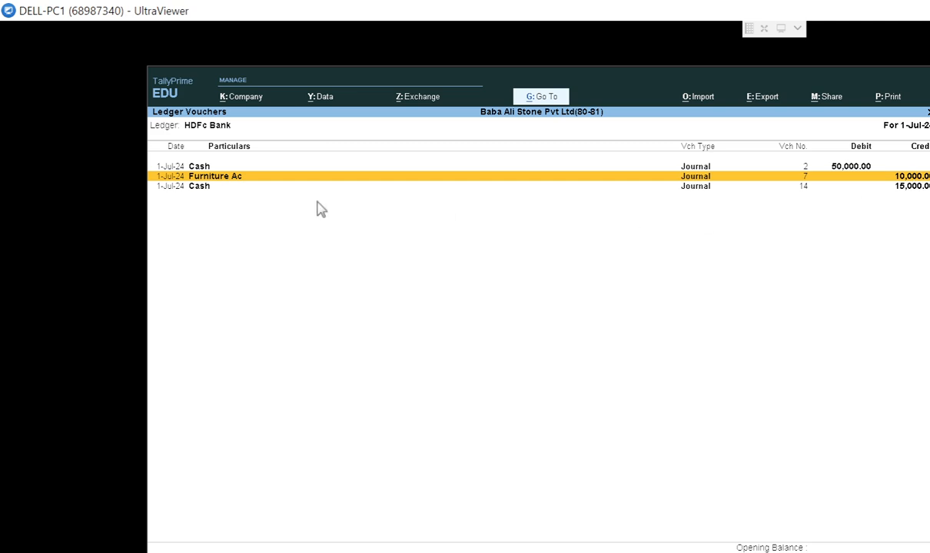
left_click(915, 188)
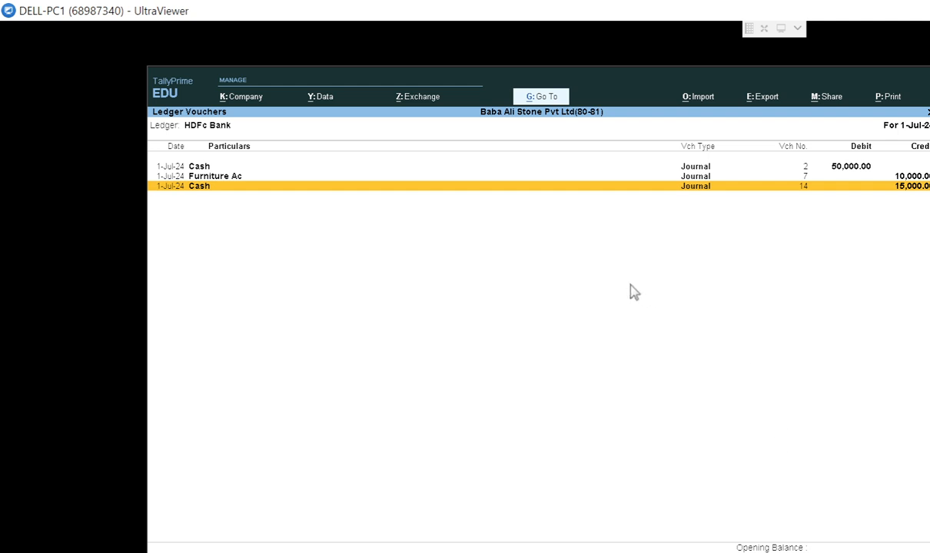
Step: Switch to the Excel transaction list and select transaction 14, the rent expenses of Rs. 3000 paid by cash
key("alt+Tab")
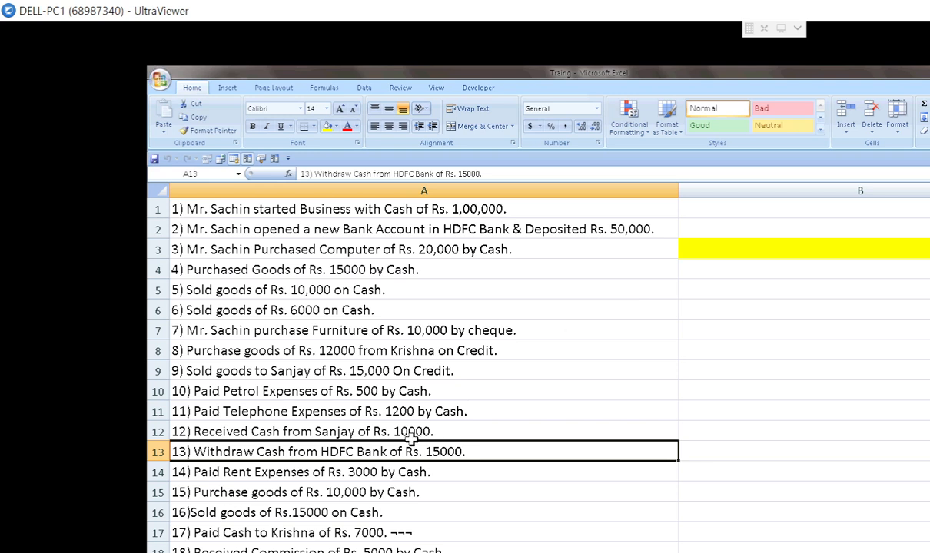
key("Down")
key("Down")
key("Down")
key("Down")
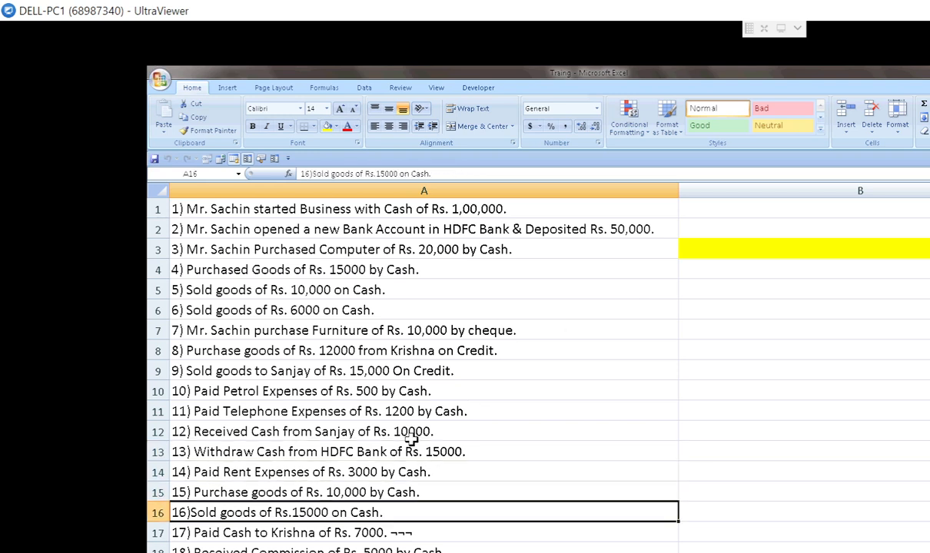
left_click(297, 475)
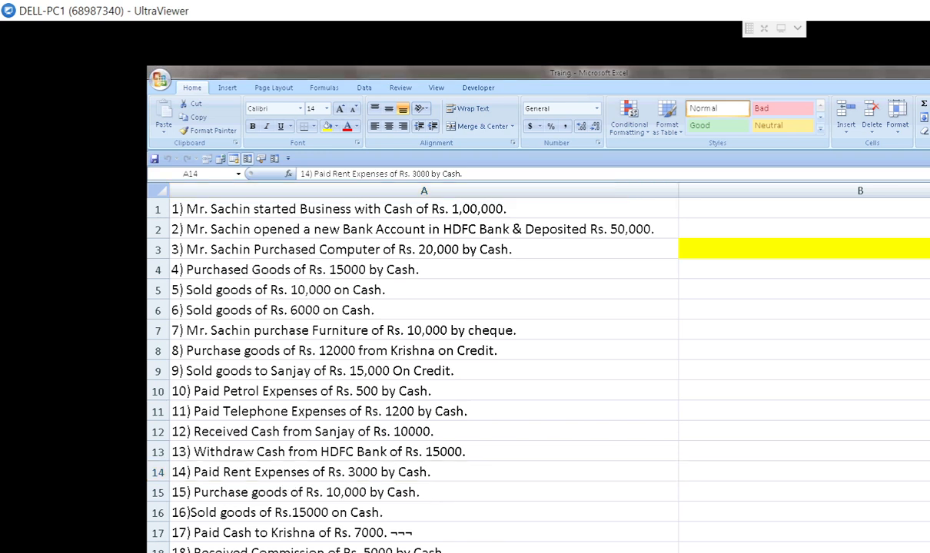
Step: Switch back to TallyPrime and close the HDFc Bank ledger report, returning to the Gateway of Tally
left_click(429, 535)
key("Escape")
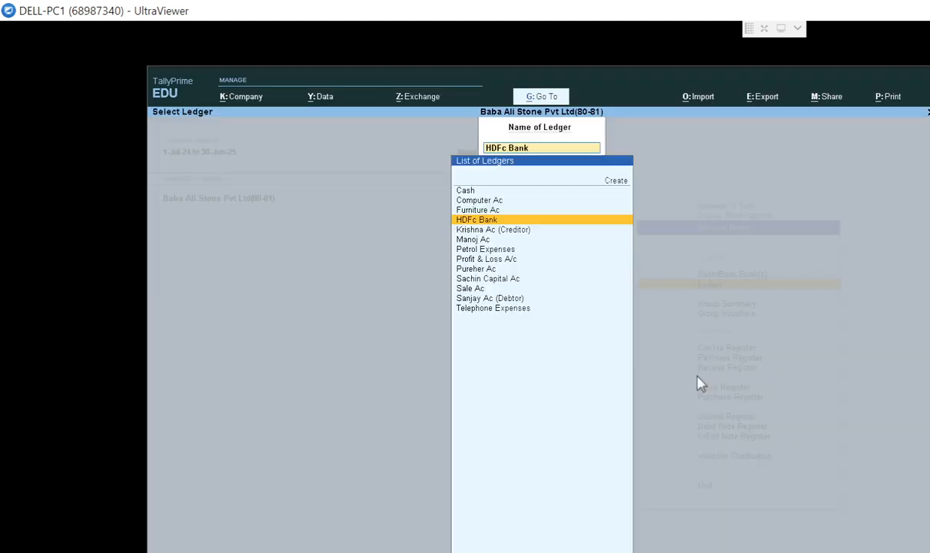
key("Escape")
key("Escape")
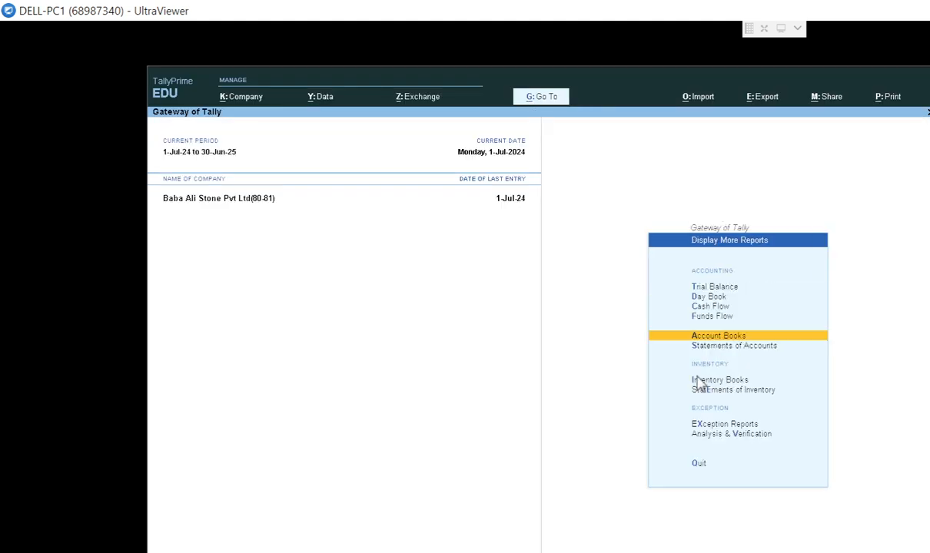
key("Escape")
Step: Start a new journal voucher for the rent payment
key("Up")
key("Up")
key("Up")
key("Up")
key("Up")
key("Up")
key("Up")
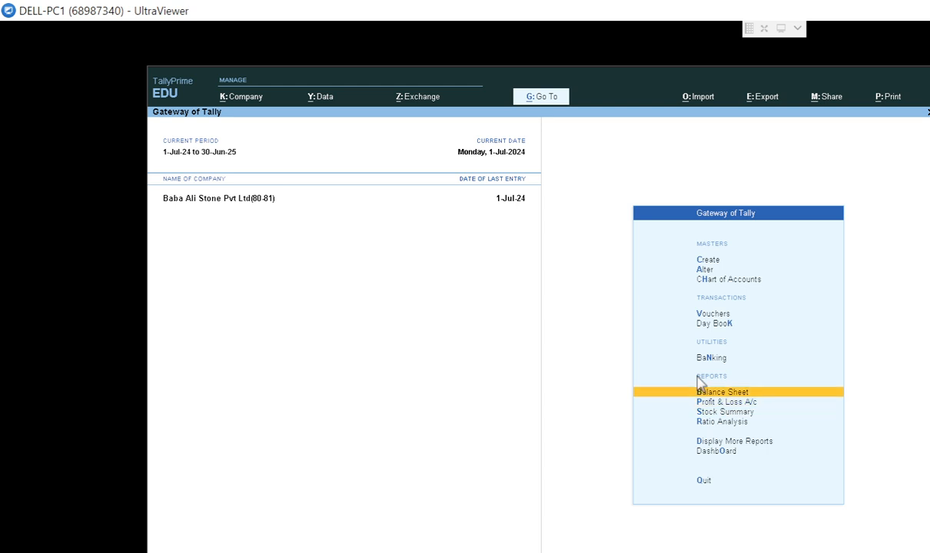
key("Up")
key("Down")
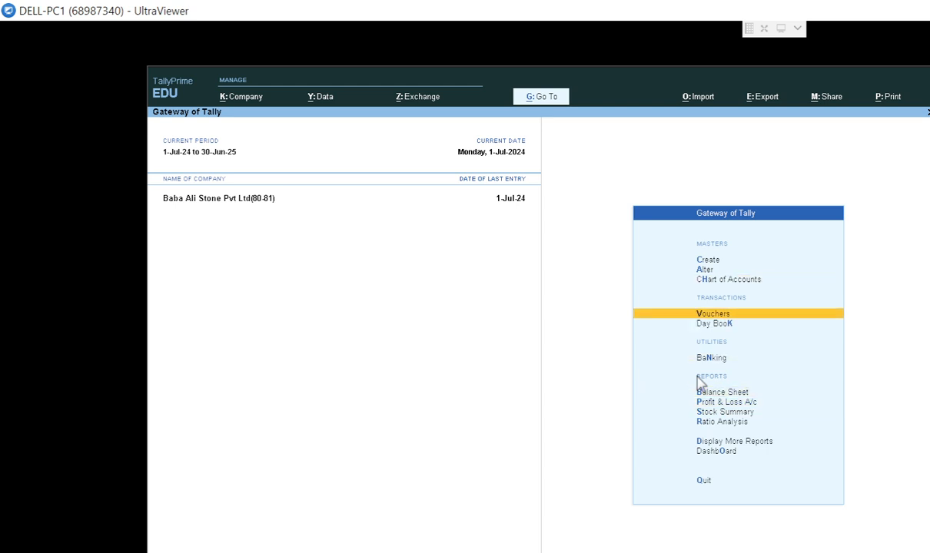
key("Return")
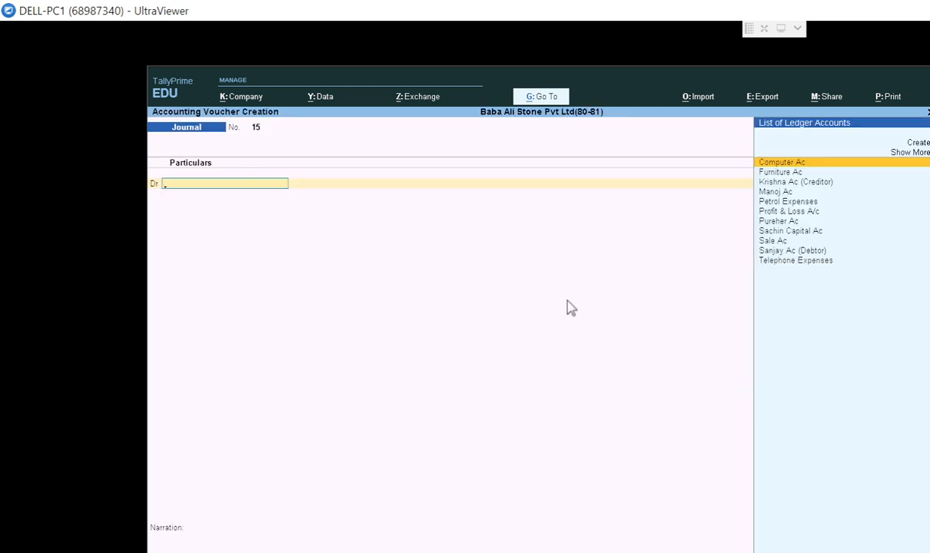
Step: Create a new ledger from the voucher's debit line and name it Rent Expenses Ac, with no alias
type("Re")
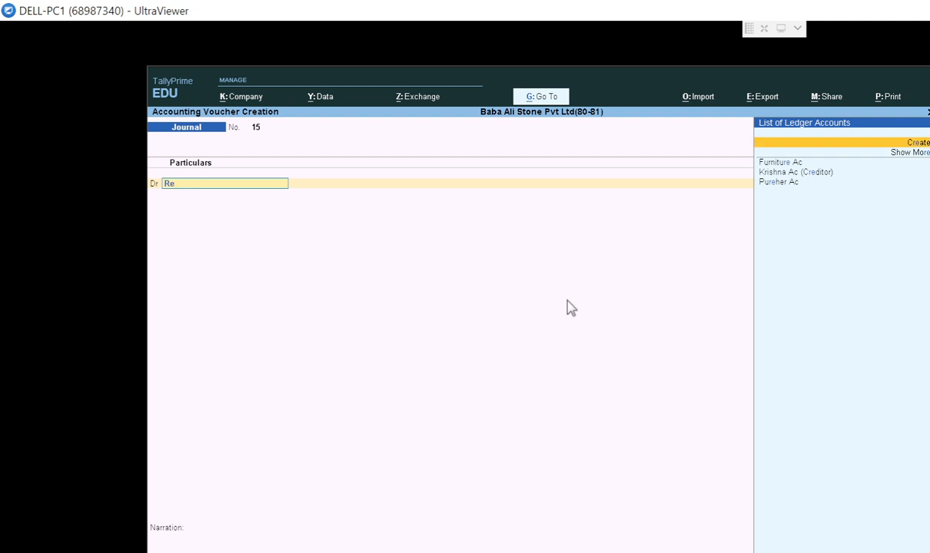
key("Return")
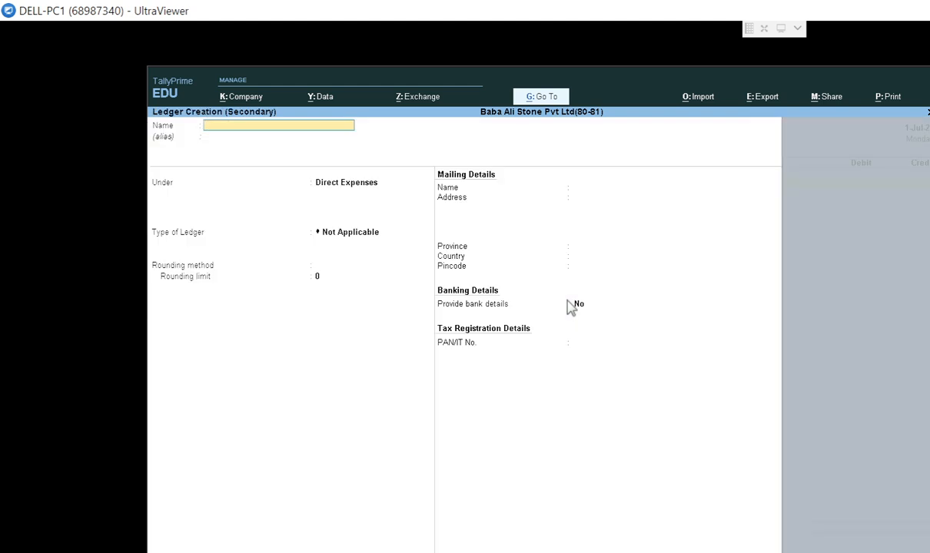
type("Ren")
type("t a")
type("Expe")
type("nses")
type(" a")
key("BackSpace")
type("Ac")
key("Return")
key("Return")
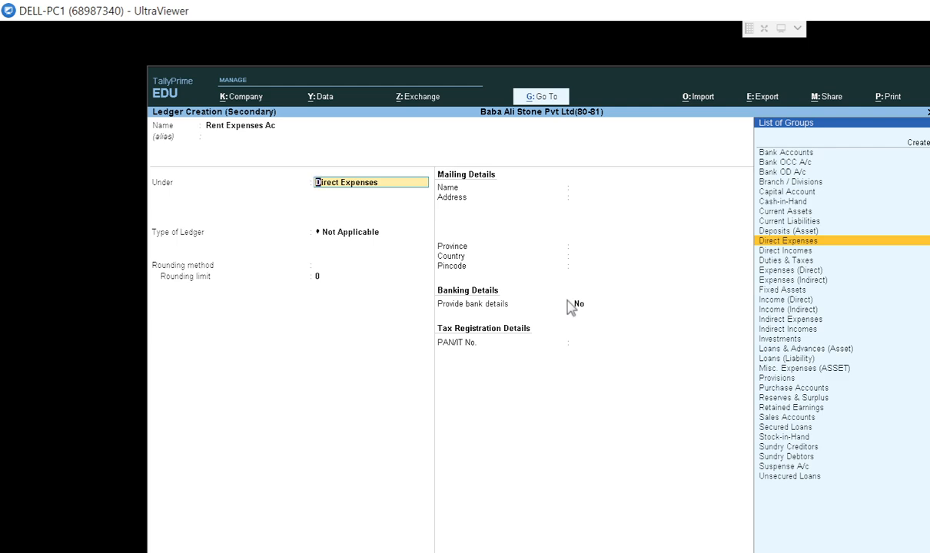
Step: Set the group of the Rent Expenses Ac ledger to Indirect Expenses
type("In")
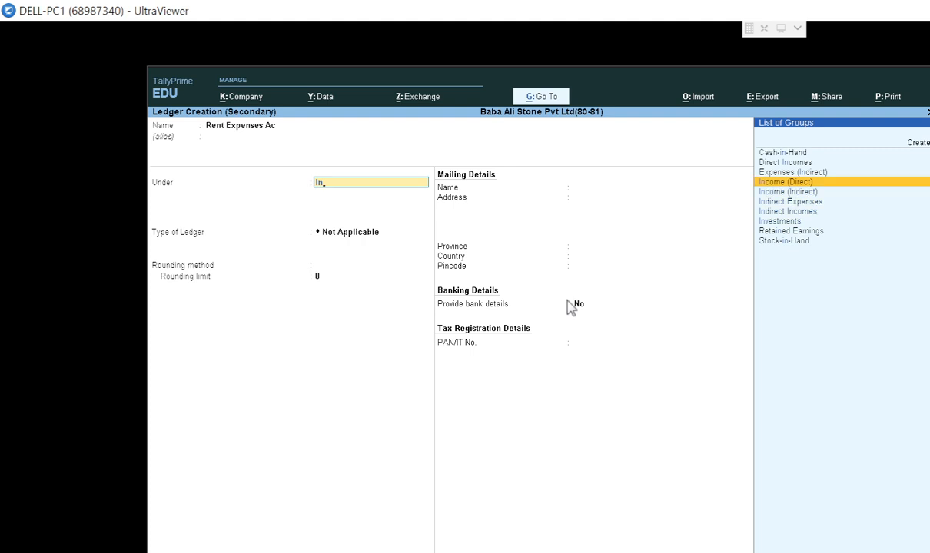
key("Down")
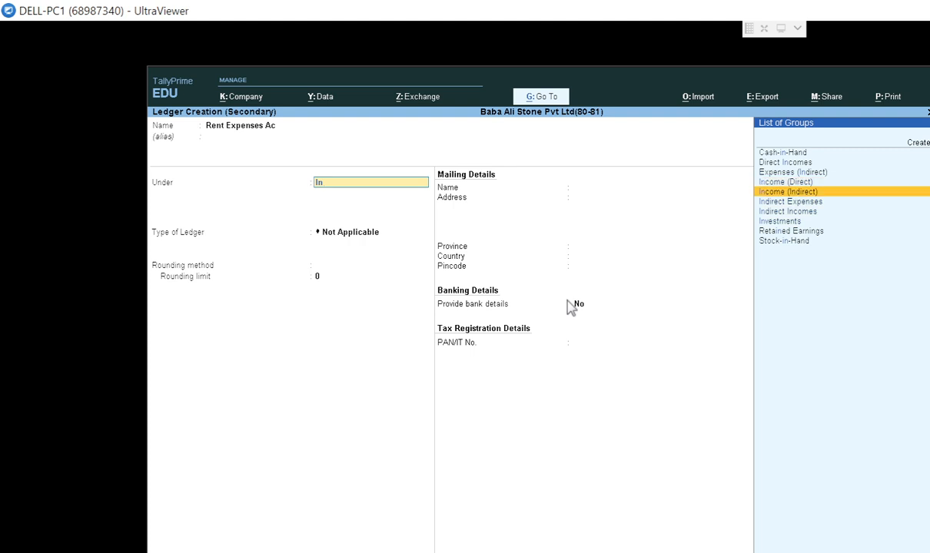
key("Down")
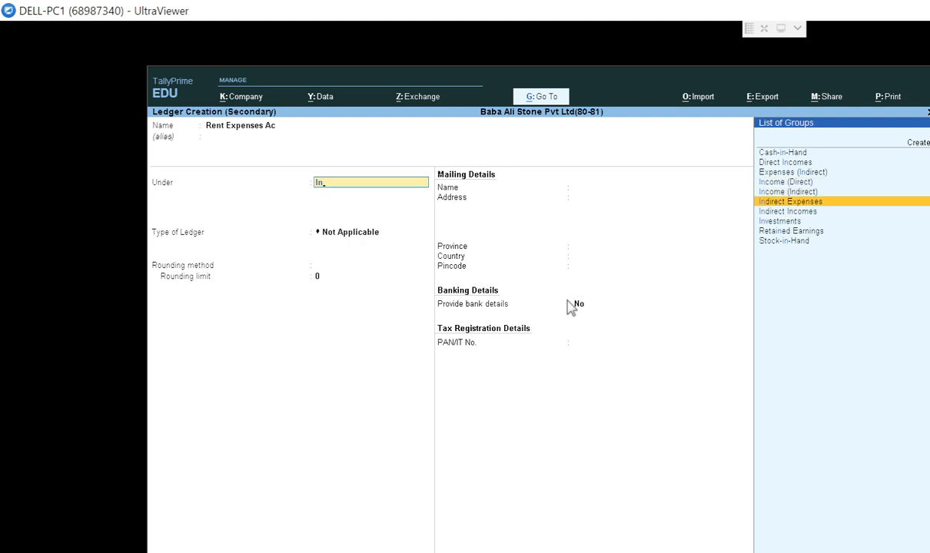
key("Return")
key("BackSpace")
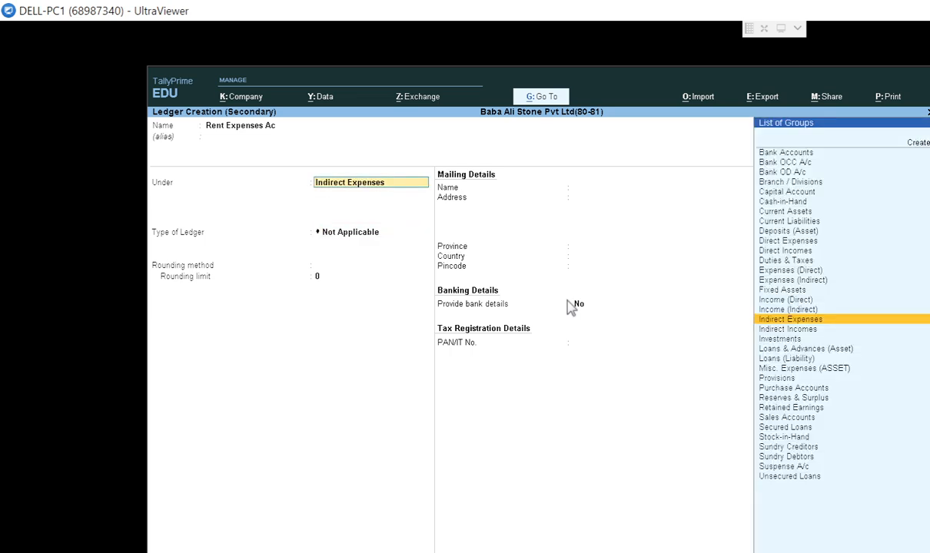
Step: Keep the ledger type and rounding of Rent Expenses Ac as Not Applicable and save the ledger
key("Return")
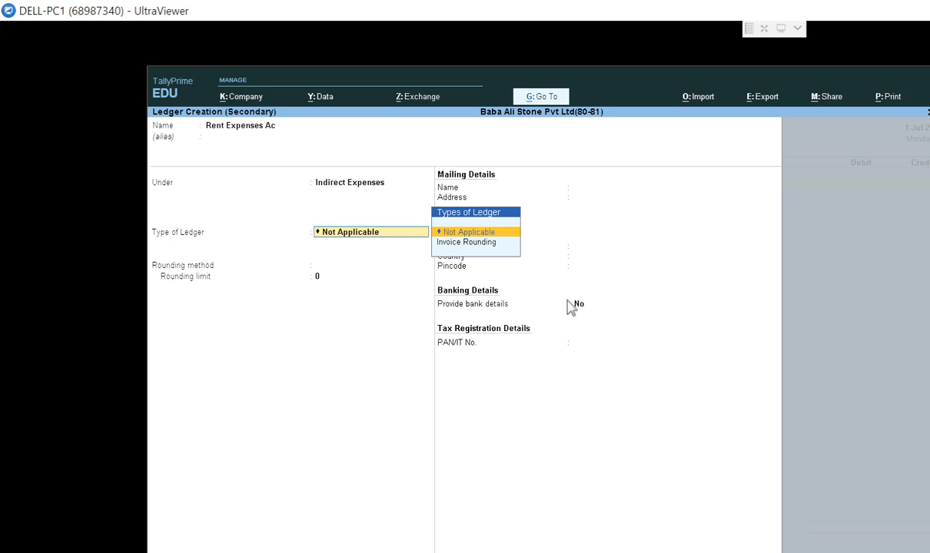
key("Return")
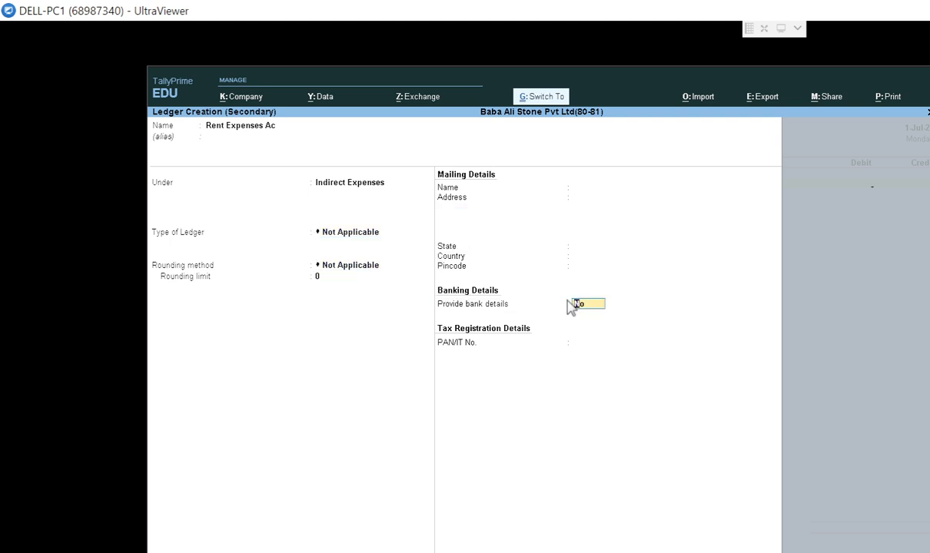
key("ctrl+a")
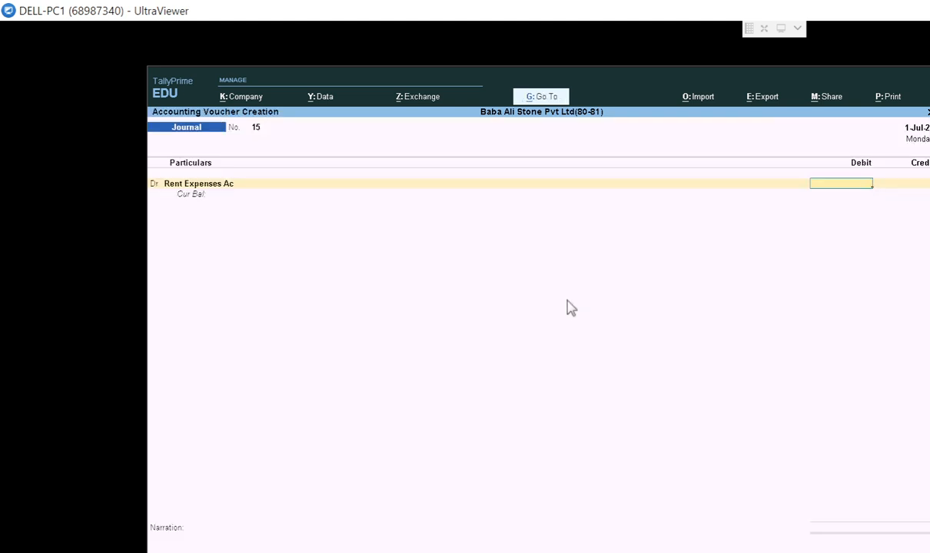
Step: Debit Rent Expenses Ac with 3,000, credit Cash with the same amount, and accept the journal voucher
type("3,000")
key("Return")
key("Return")
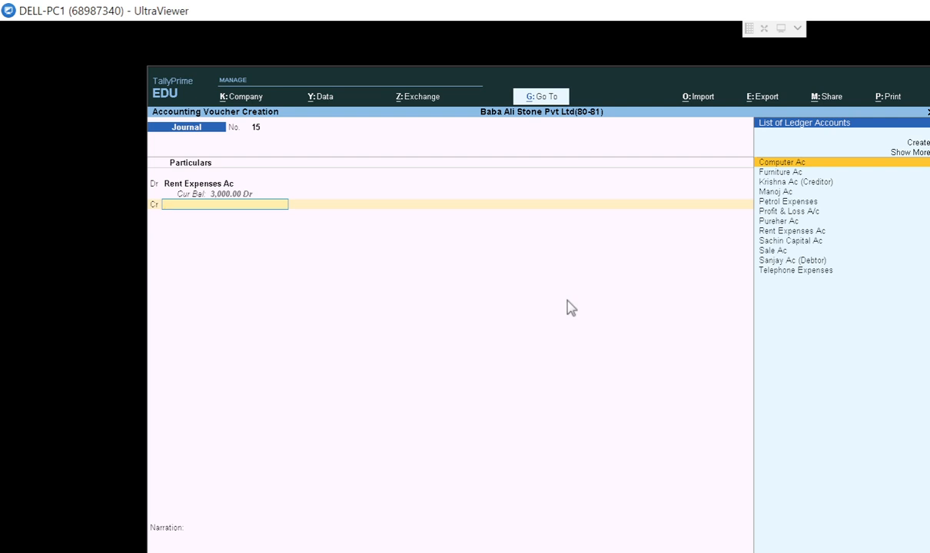
type("ca")
key("Return")
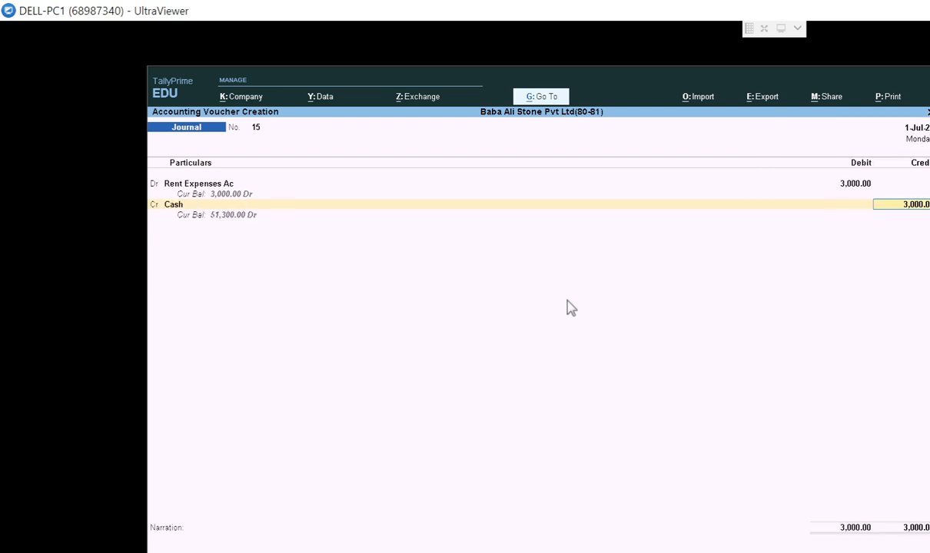
key("Return")
key("Return")
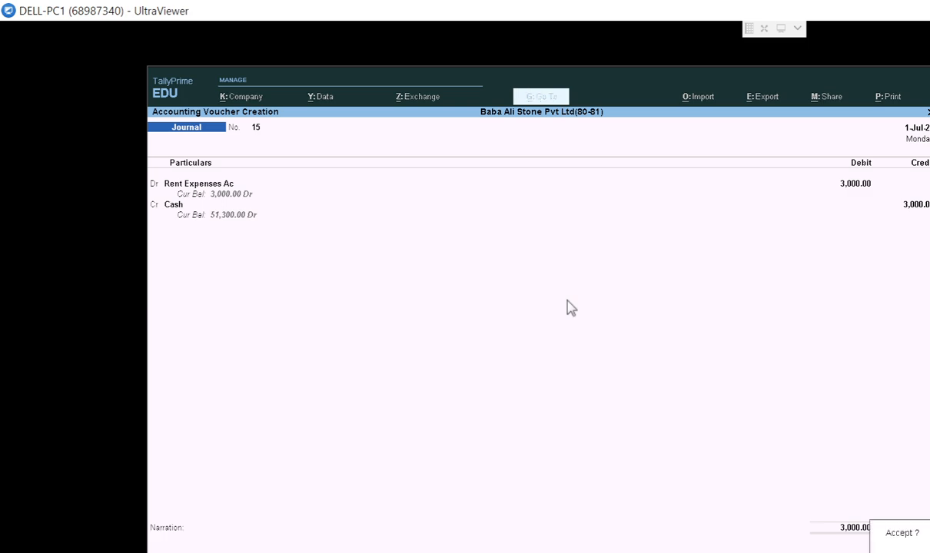
key("Return")
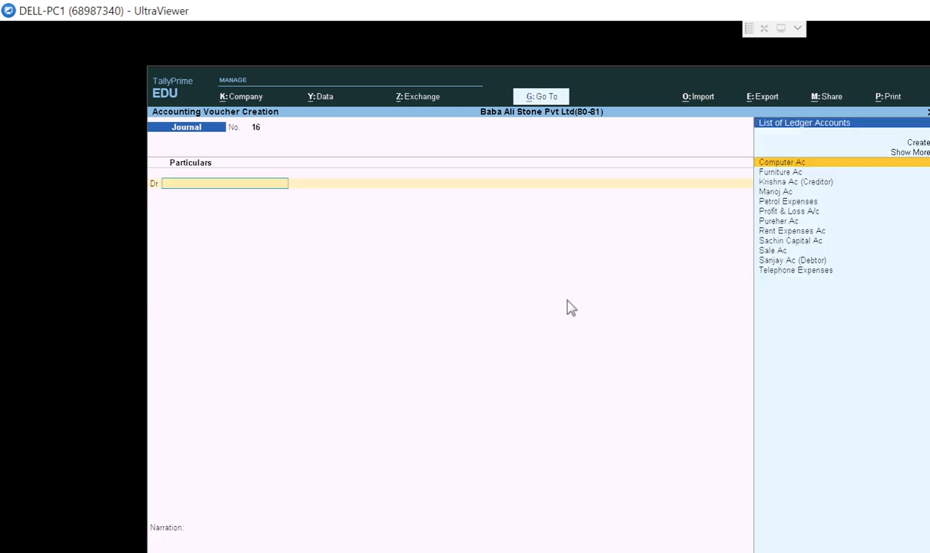
Step: Switch to Excel, review the transactions listed below the rent payment, and select transaction 15, the cash purchase of goods
key("alt+Tab")
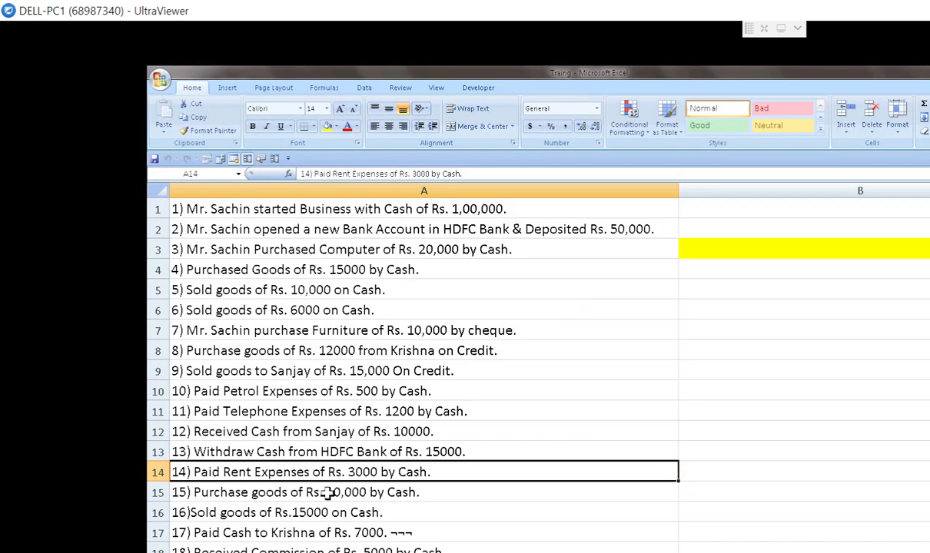
key("Down")
key("Down")
key("Down")
key("Down")
key("Down")
key("Down")
key("Down")
key("Down")
key("Down")
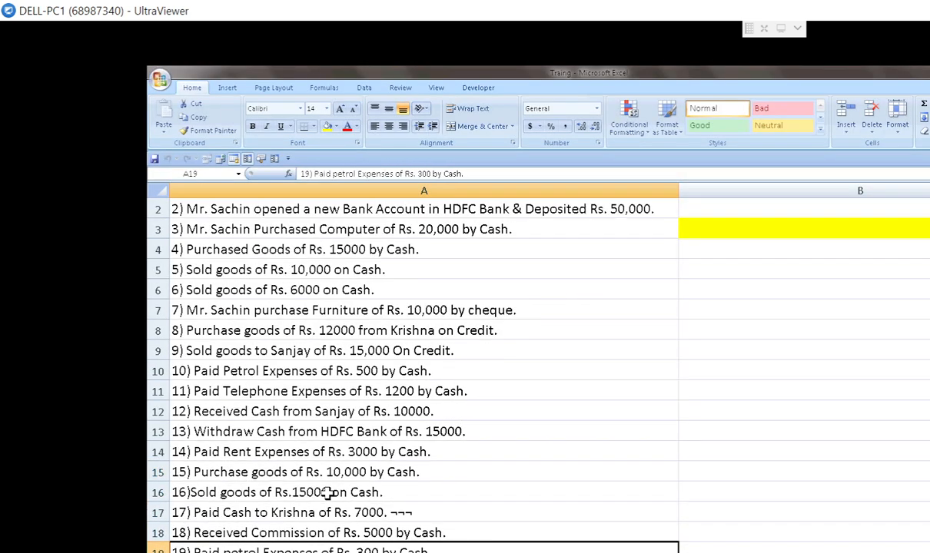
key("Down")
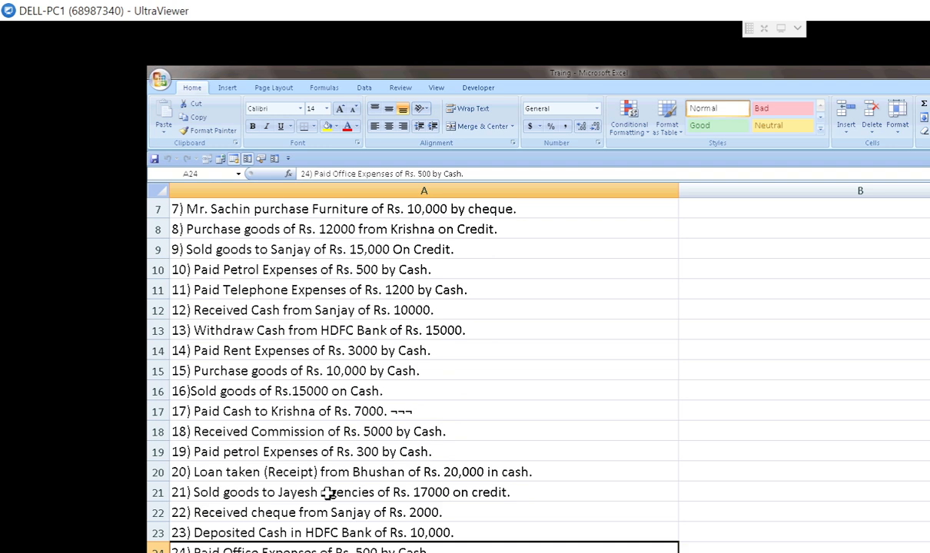
key("Down")
key("Down")
key("Down")
key("Up")
key("Up")
key("Up")
key("Up")
key("Up")
key("Up")
key("Up")
key("Up")
key("Up")
key("Up")
key("Up")
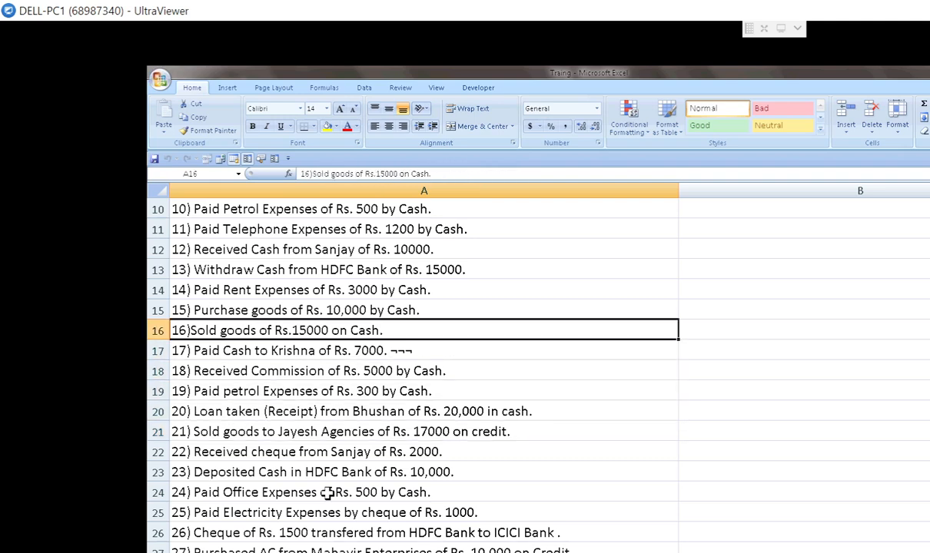
key("Up")
key("Up")
key("Up")
key("Down")
key("Down")
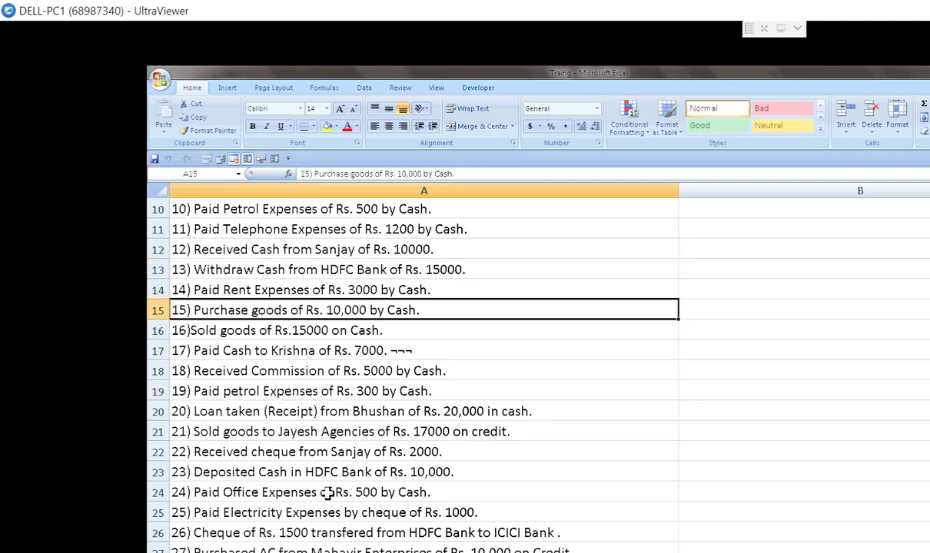
key("Down")
key("Down")
key("Down")
key("Down")
key("Down")
key("Down")
key("Down")
key("Down")
key("Down")
key("Down")
key("Down")
key("Down")
key("Down")
key("Down")
key("Down")
key("Down")
key("Down")
key("Down")
key("Down")
key("Down")
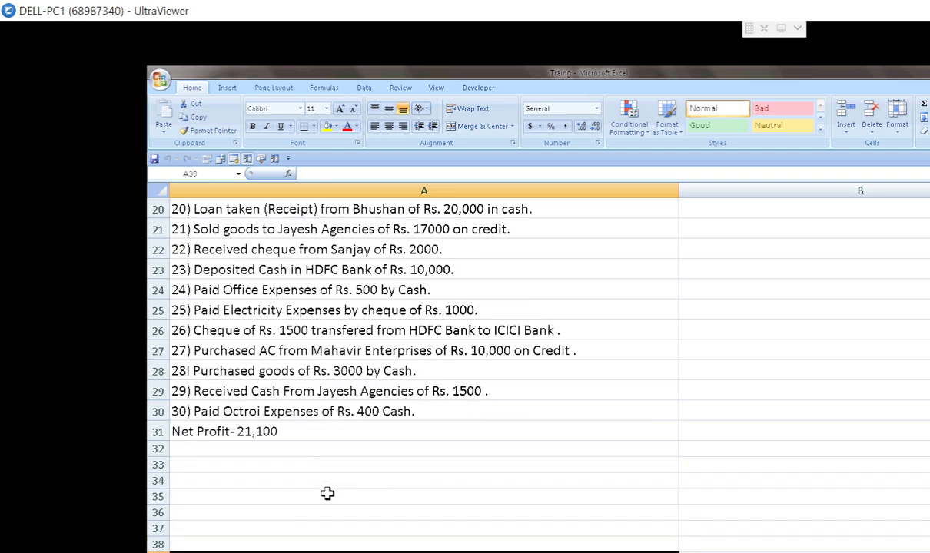
key("Up")
key("Up")
key("Up")
key("Up")
key("Up")
key("Up")
key("Up")
key("Up")
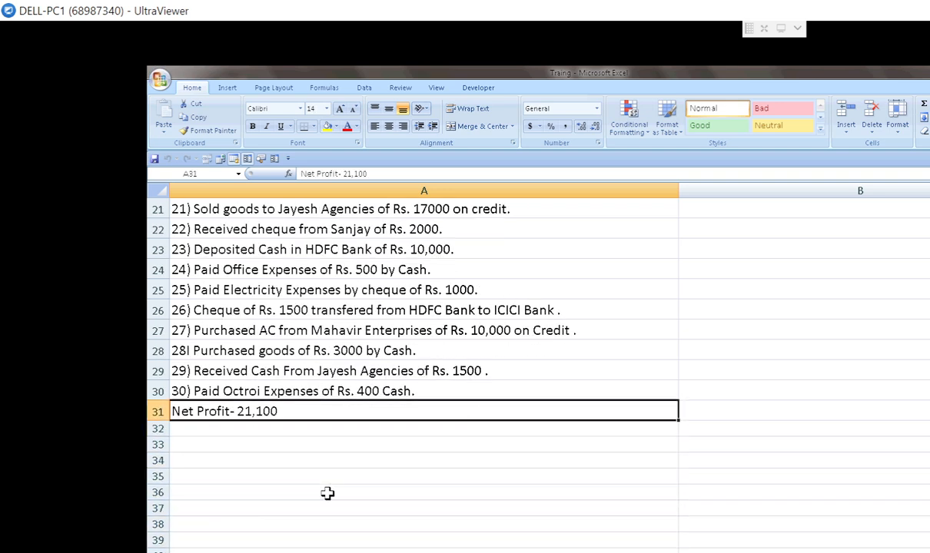
key("Up")
key("Up")
key("Up")
key("Up")
key("Up")
key("Up")
key("Up")
key("Up")
key("Up")
key("Up")
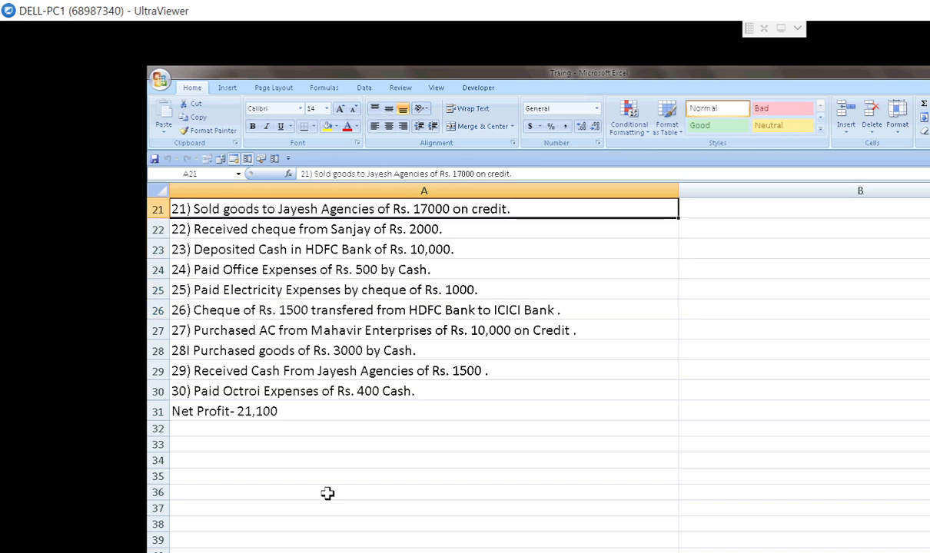
key("Up")
key("Up")
key("Up")
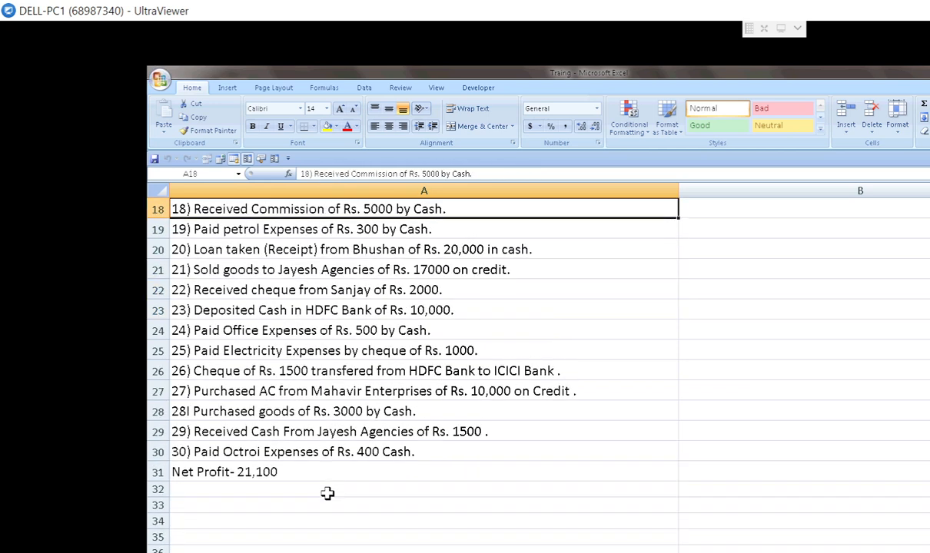
key("Up")
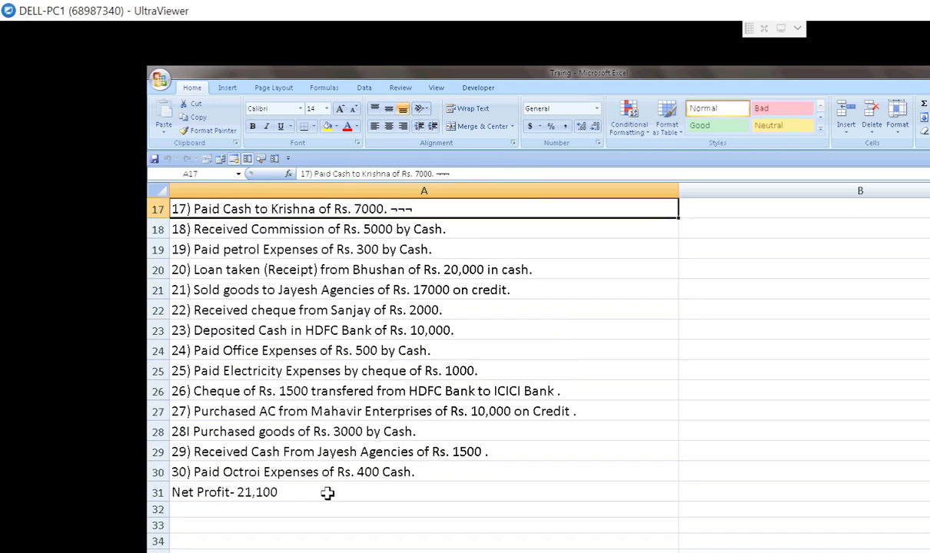
key("Up")
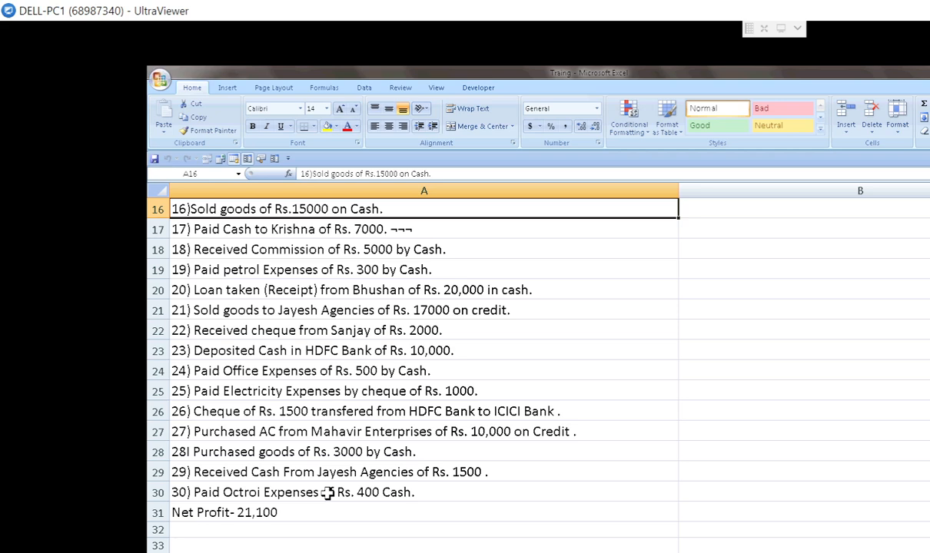
key("Up")
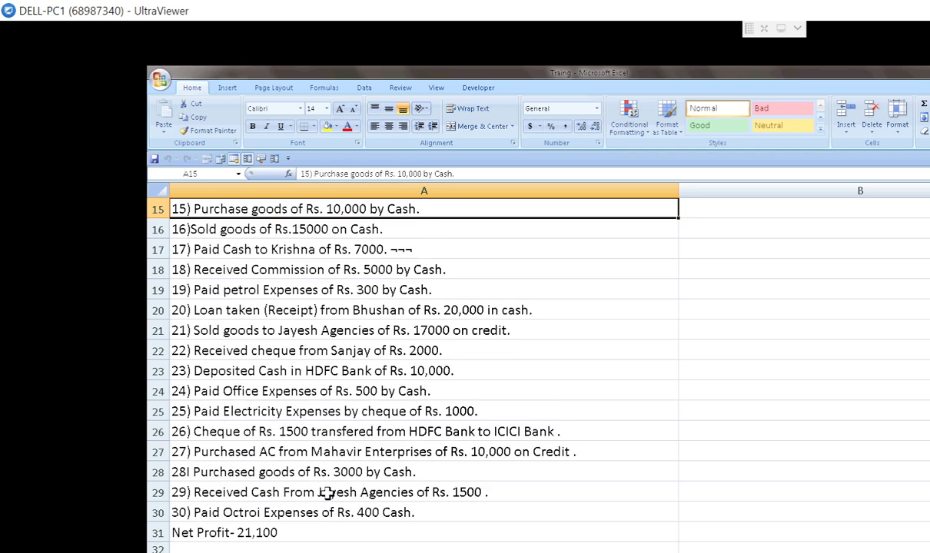
key("Up")
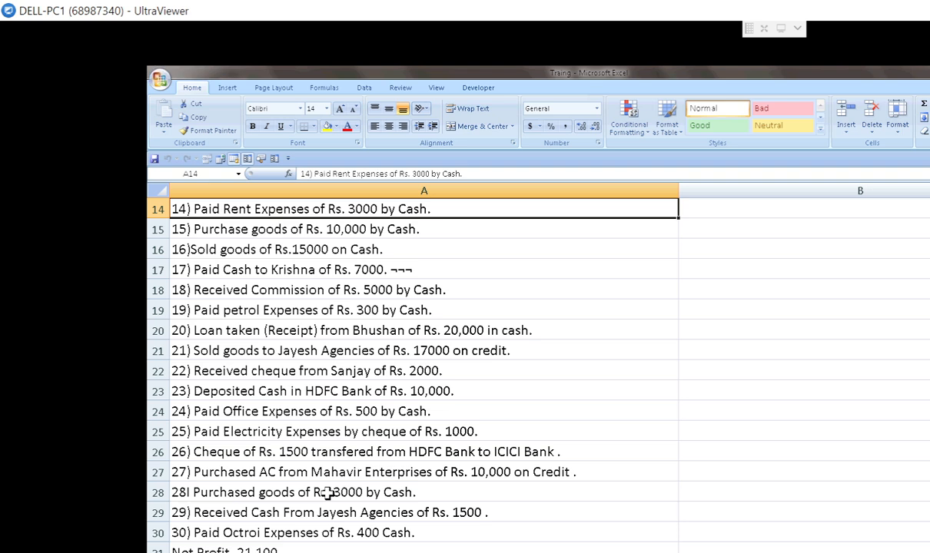
key("Up")
left_click(296, 235)
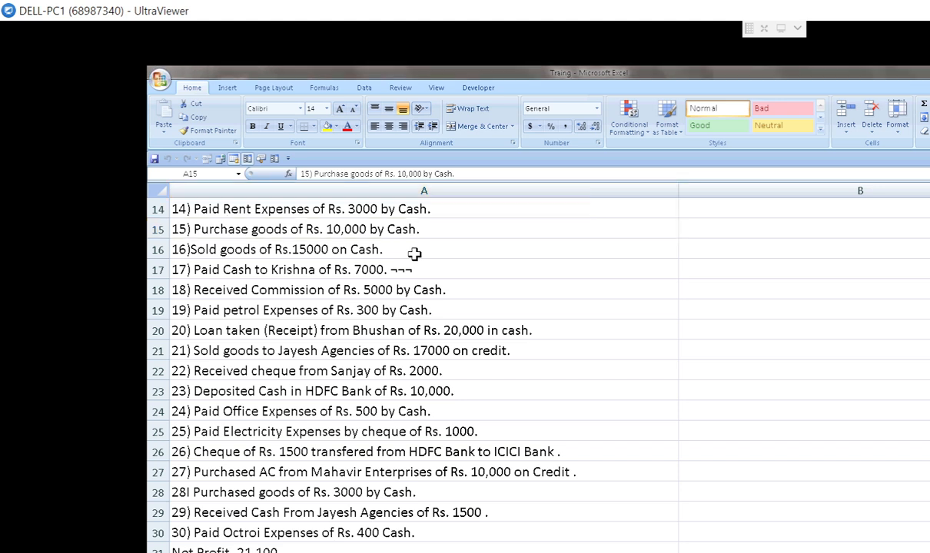
Step: Switch to TallyPrime and debit Pureher Ac with 10,000 in the new journal voucher
key("alt+Tab")
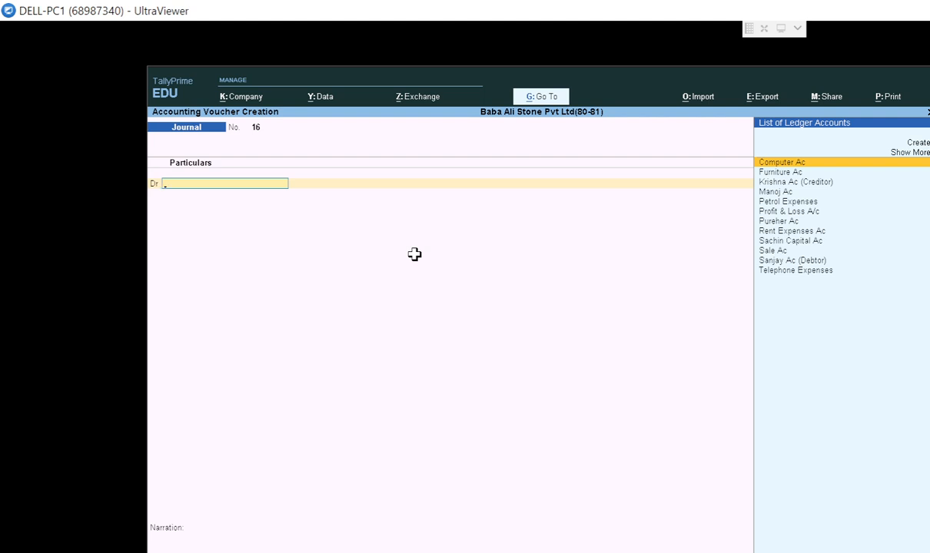
type("Pu")
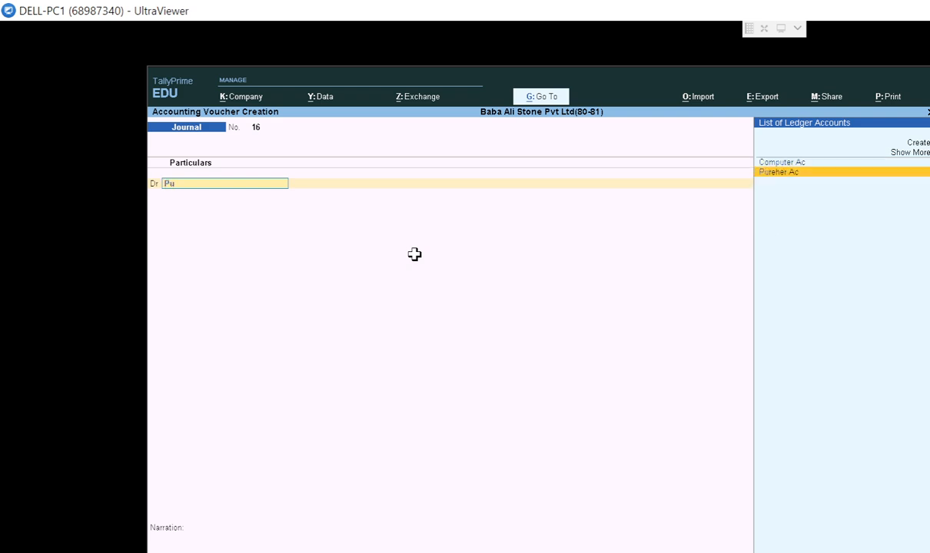
key("Return")
key("Return")
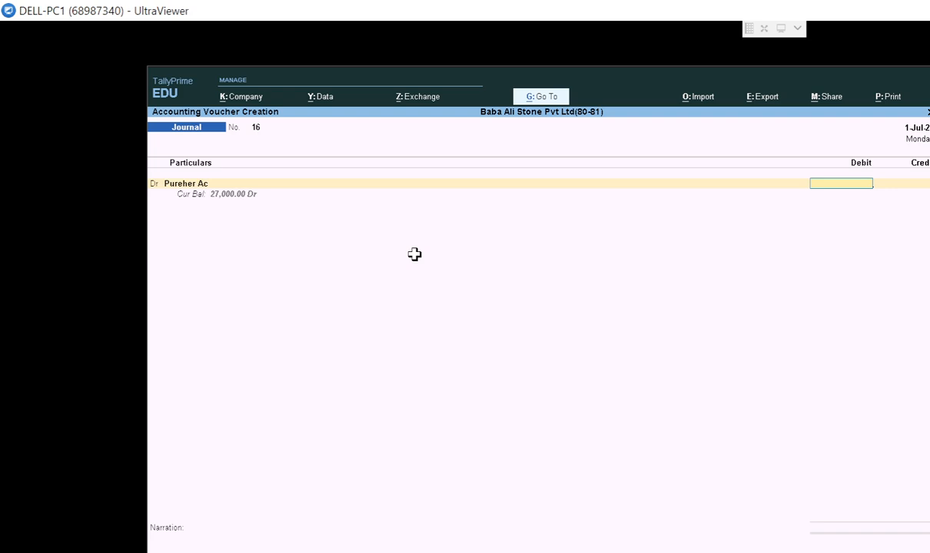
type("10000")
key("Return")
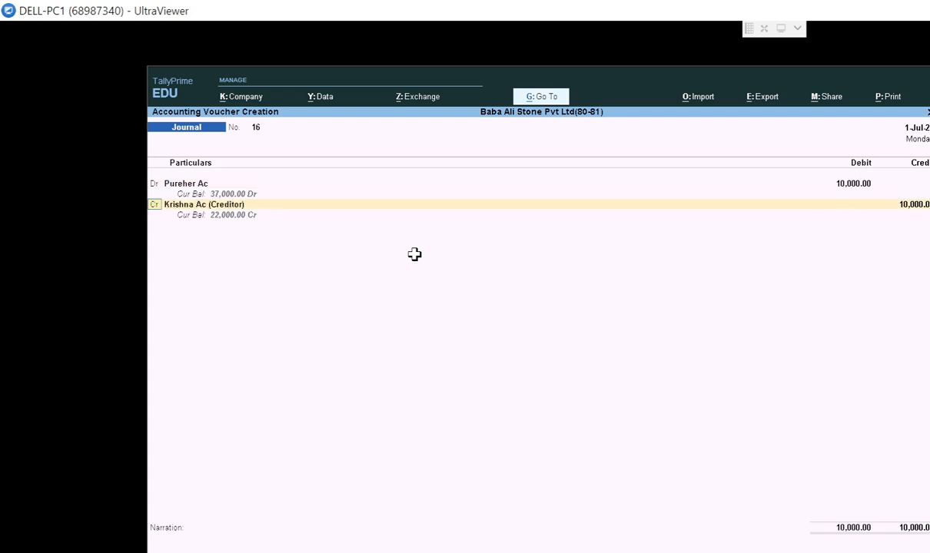
Step: Replace the suggested creditor ledger on the credit line with Cash for 10,000 and accept the purchase voucher
key("Return")
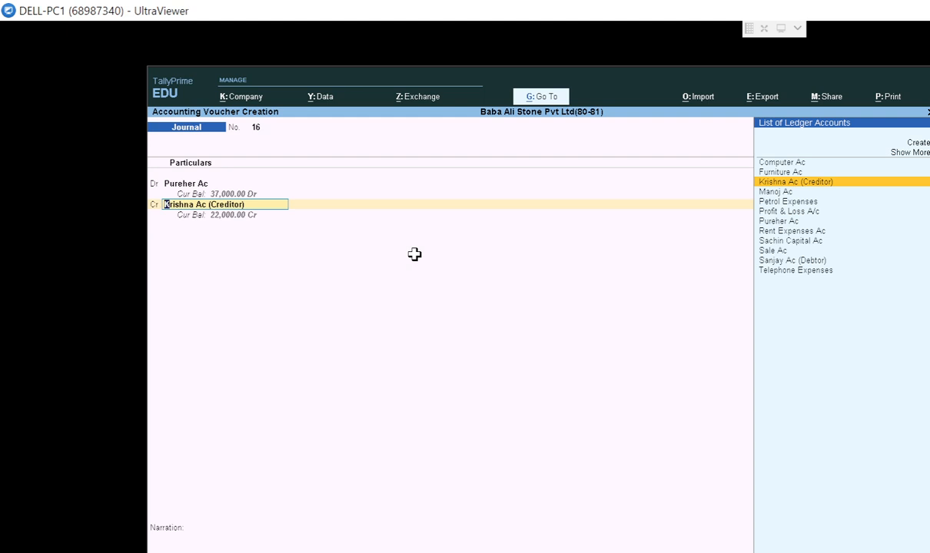
type("Ca")
key("Return")
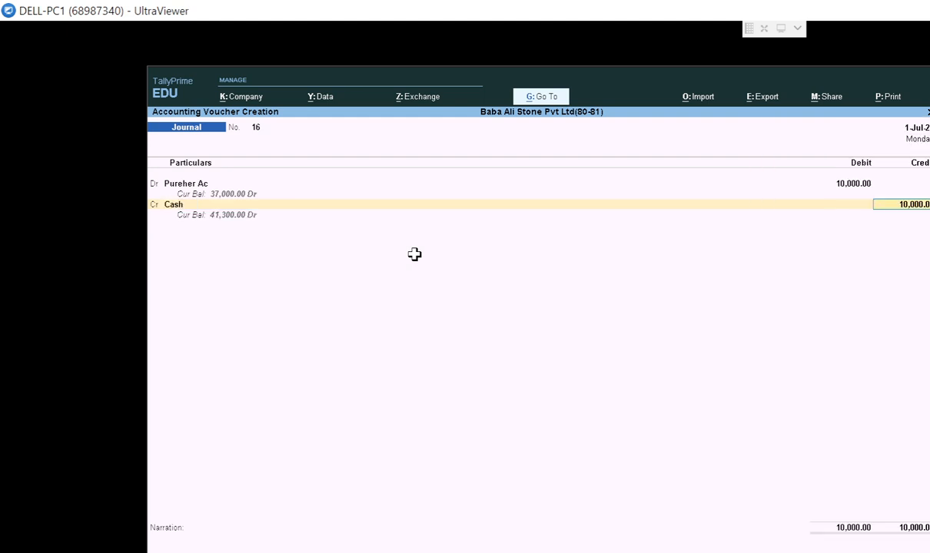
key("Return")
key("Return")
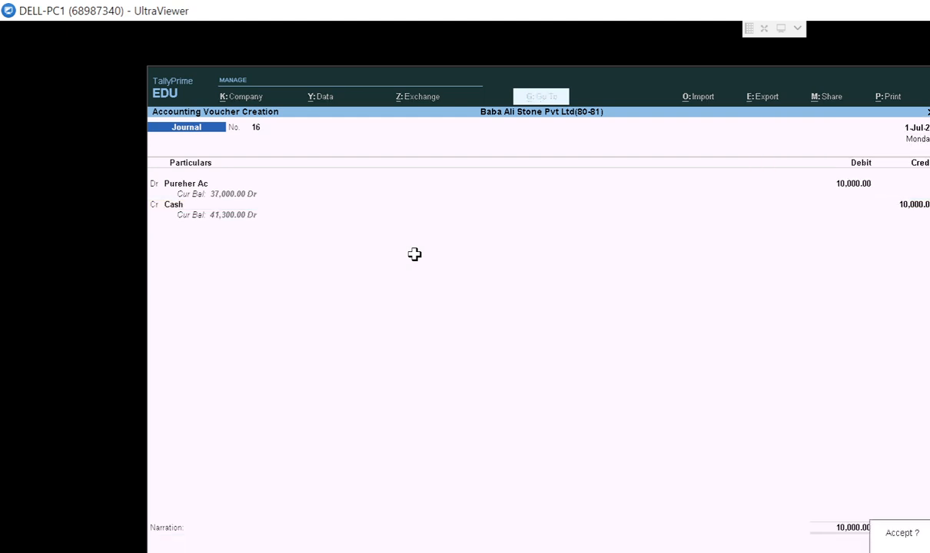
key("Return")
Step: Switch to Excel, select transaction 16, the cash sale of goods, and return to TallyPrime
key("alt+Tab")
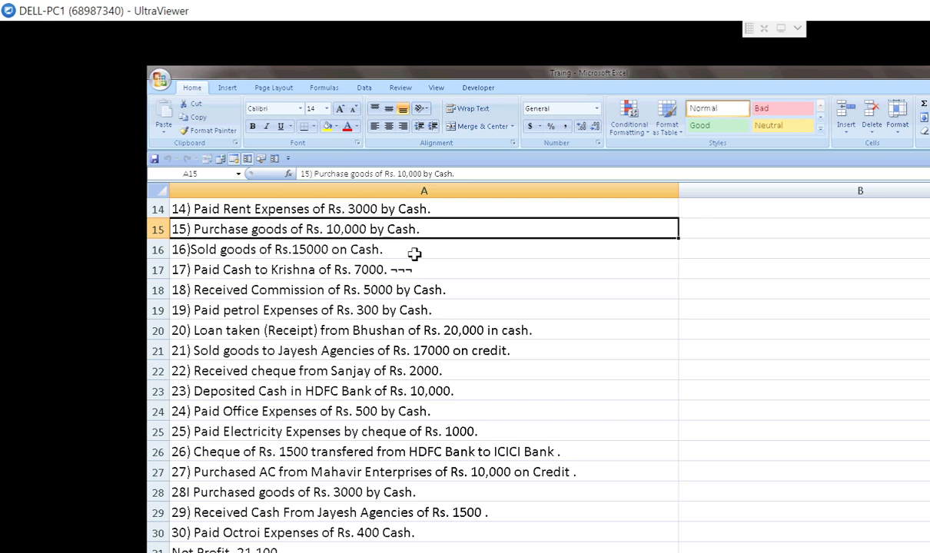
left_click(328, 252)
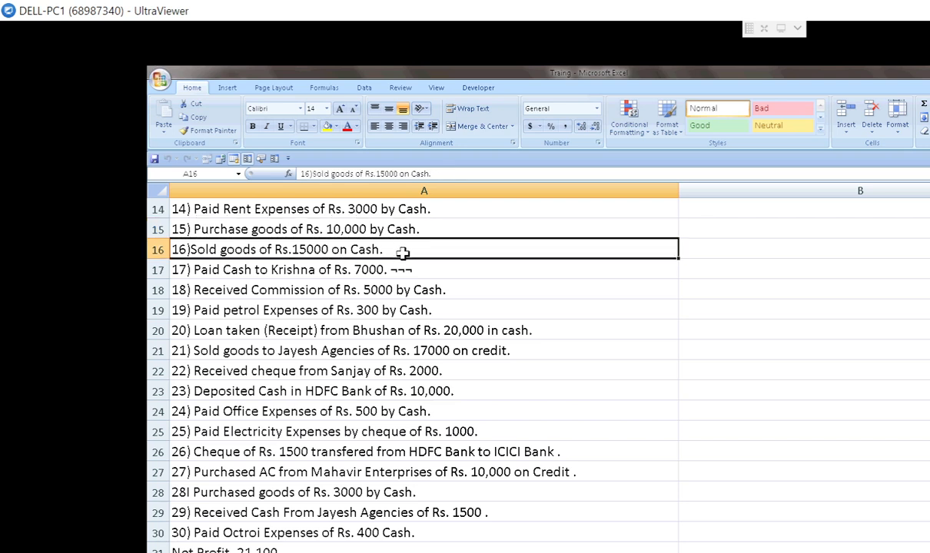
key("alt+Tab")
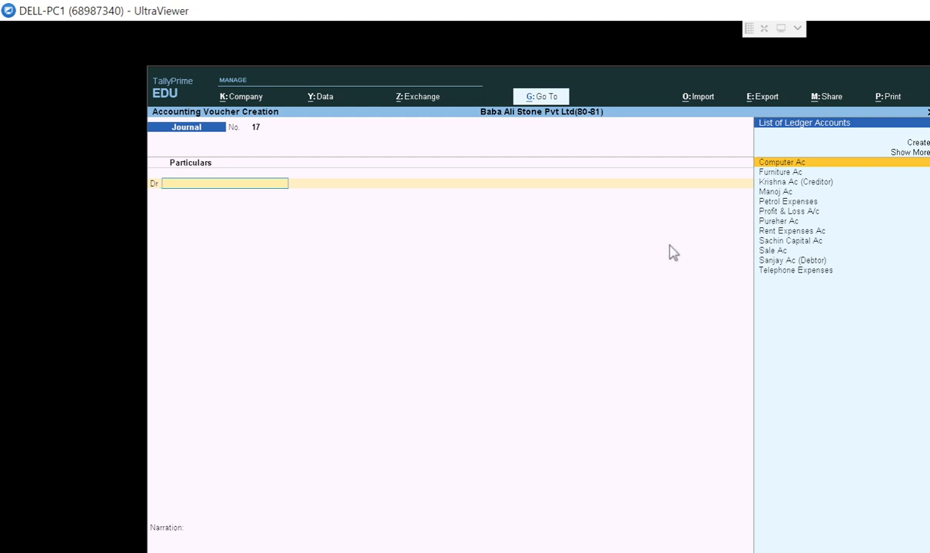
Step: Debit Cash with 15,000 in the new journal voucher
type("Ca")
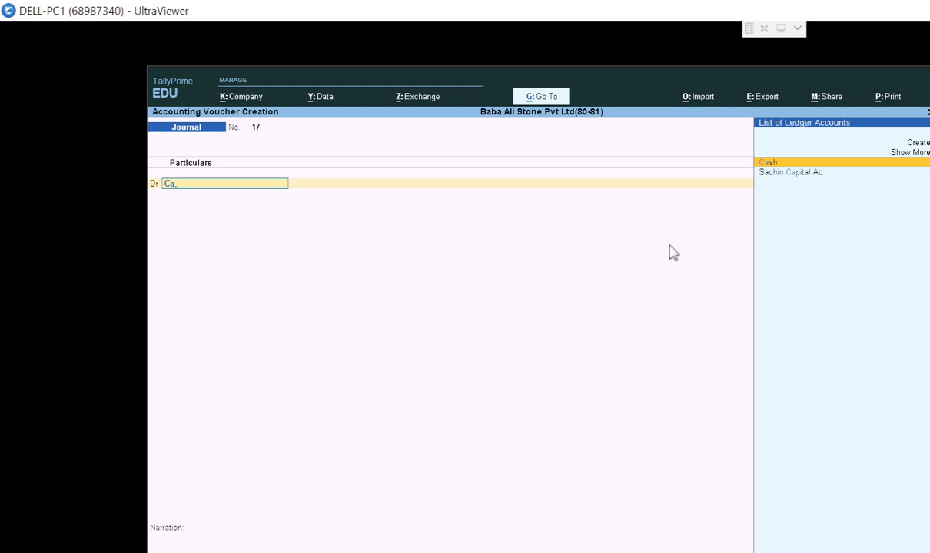
key("Return")
type("15000")
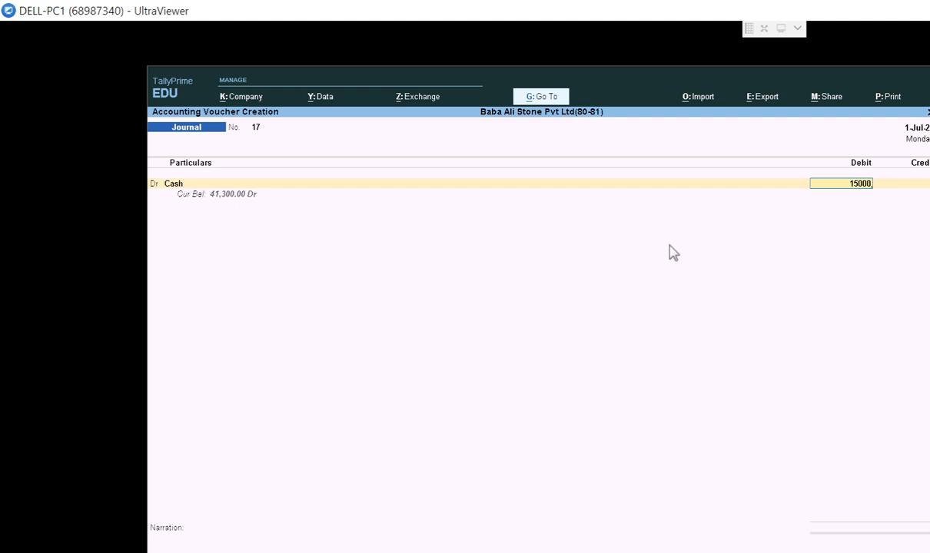
key("Return")
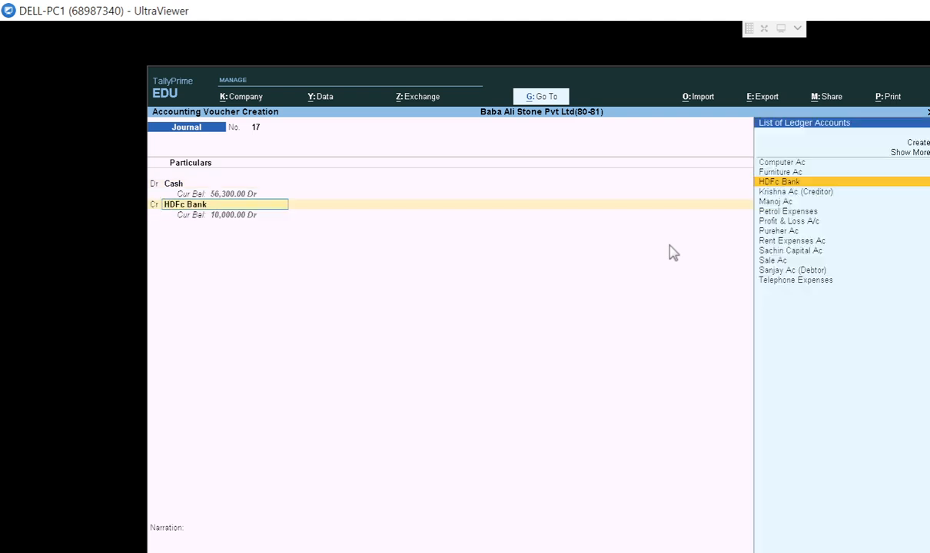
Step: Replace the suggested bank ledger on the credit line with Sale Ac for 15,000, skip the inventory allocation, and accept the voucher
type("Sale")
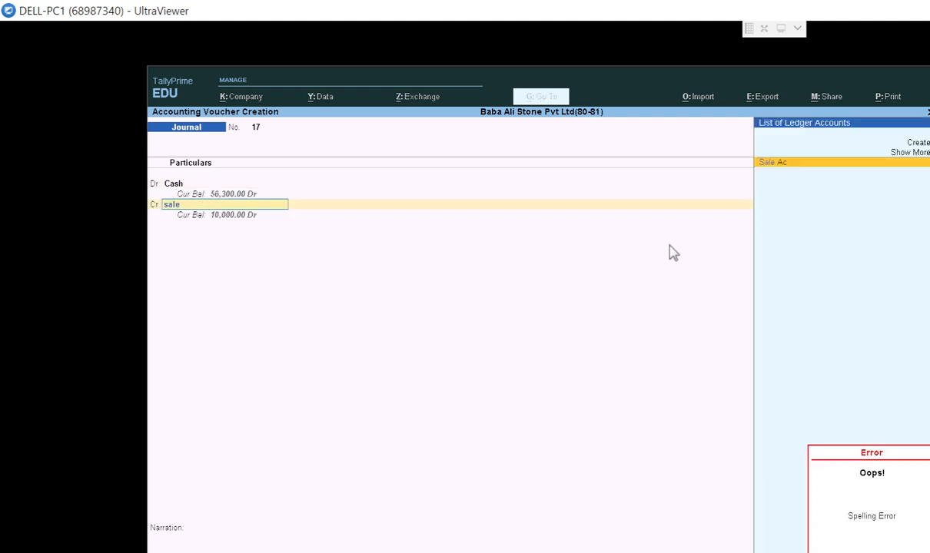
key("Return")
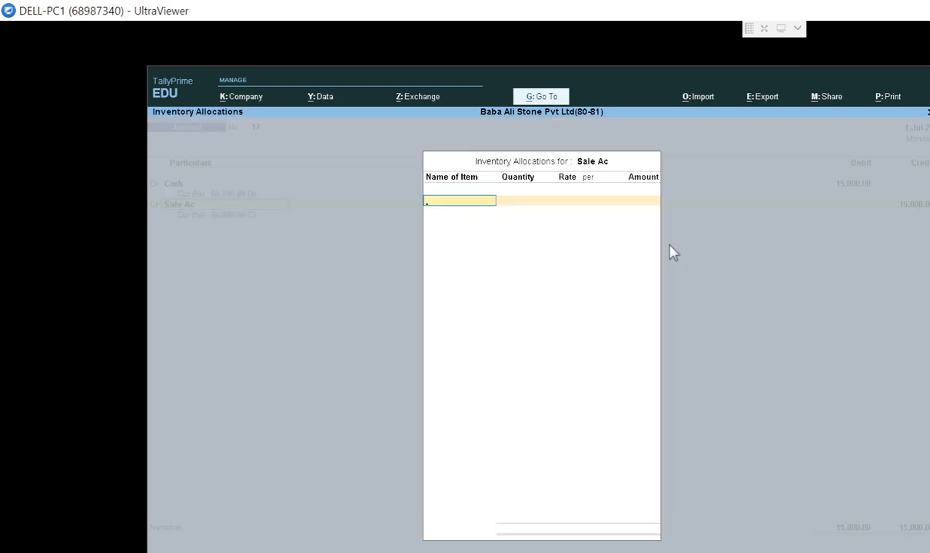
key("Escape")
key("Return")
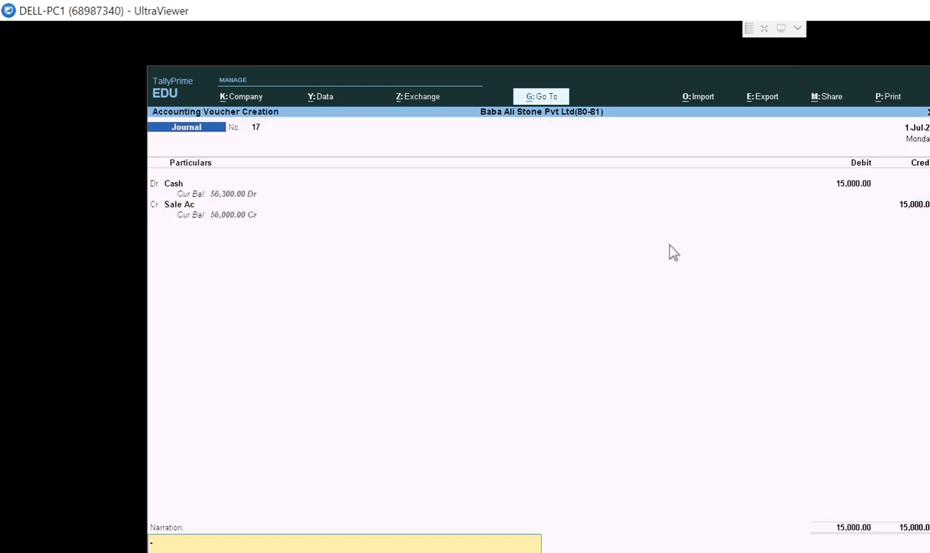
key("Return")
key("Return")
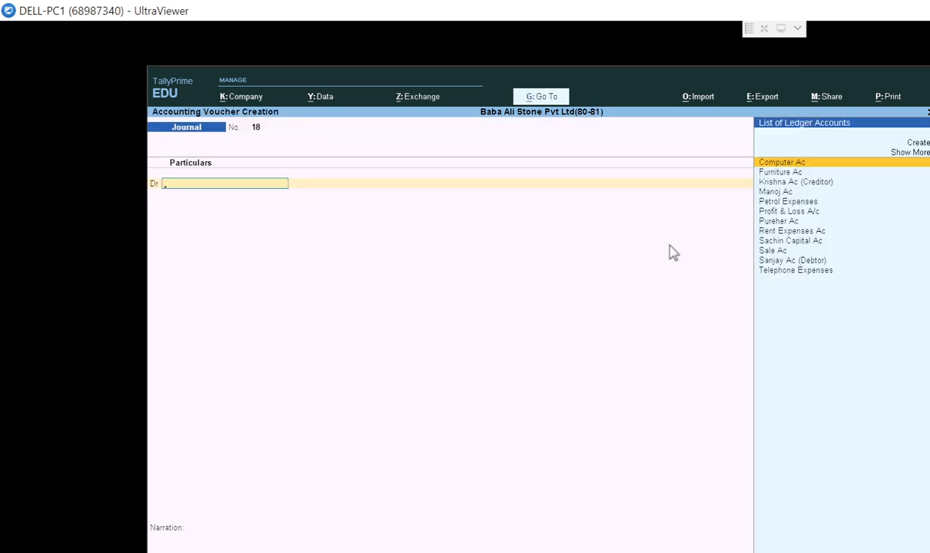
Step: Switch to Excel, remove the stray symbols at the end of transaction 17, the cash payment to the creditor, and reselect its cell
key("alt+Tab")
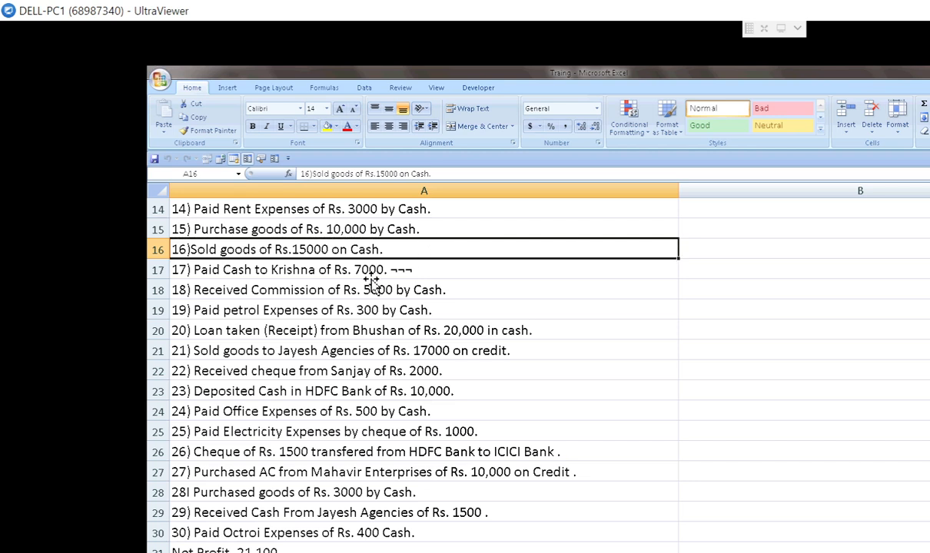
left_click(370, 271)
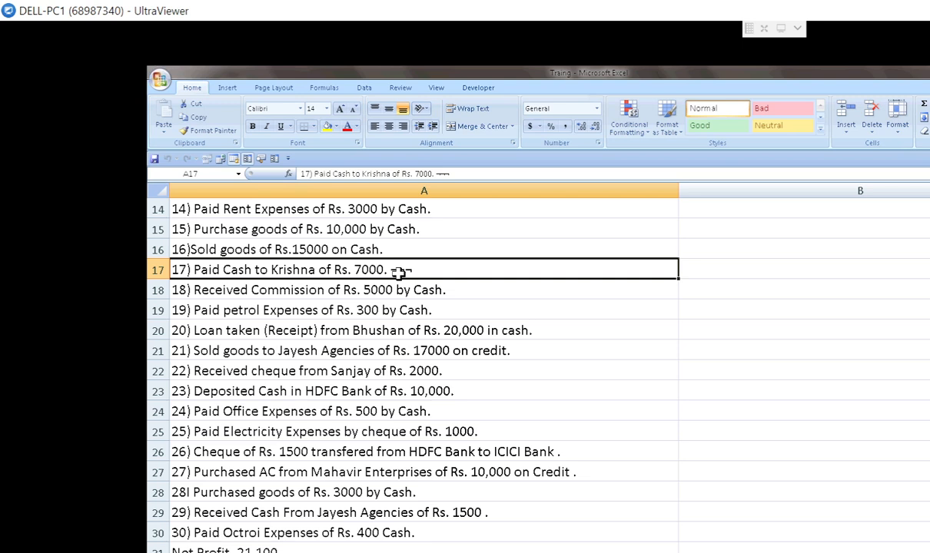
key("F2")
key("BackSpace")
key("BackSpace")
key("BackSpace")
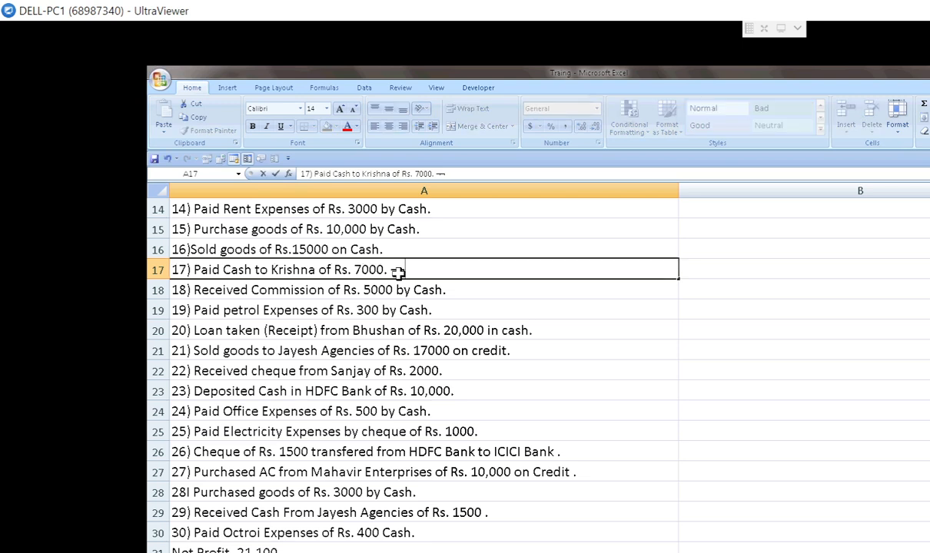
key("Return")
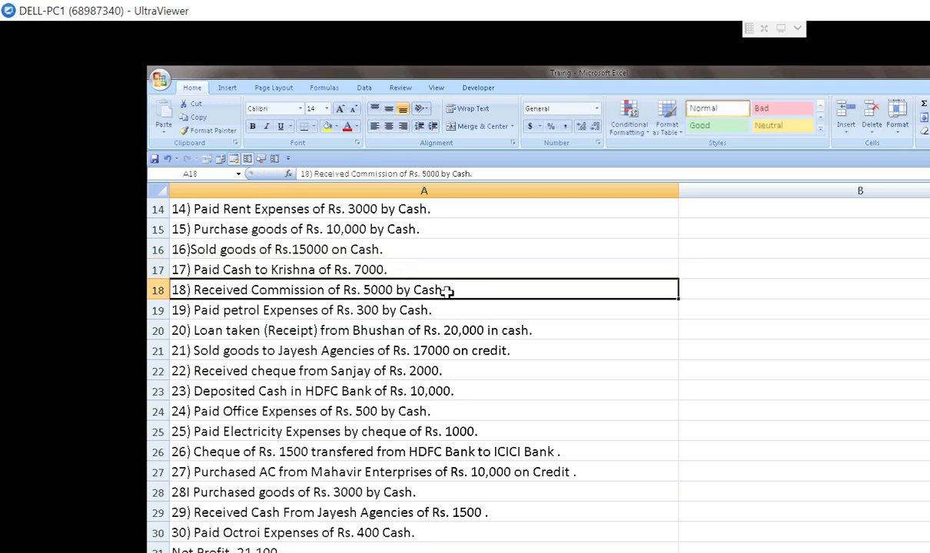
left_click(345, 268)
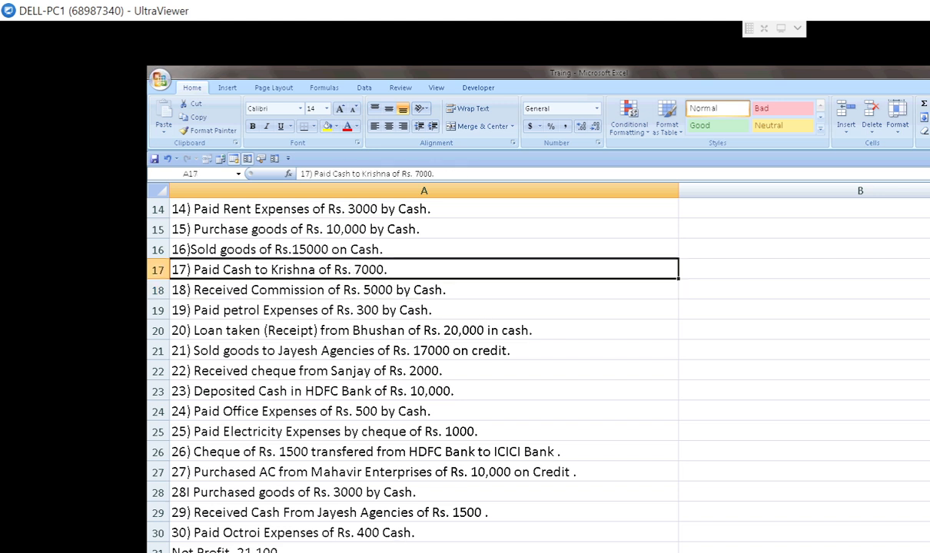
Step: Switch to TallyPrime and debit the creditor's ledger with 7,000 in the new journal voucher, checking the amount in Excel
key("alt+Tab")
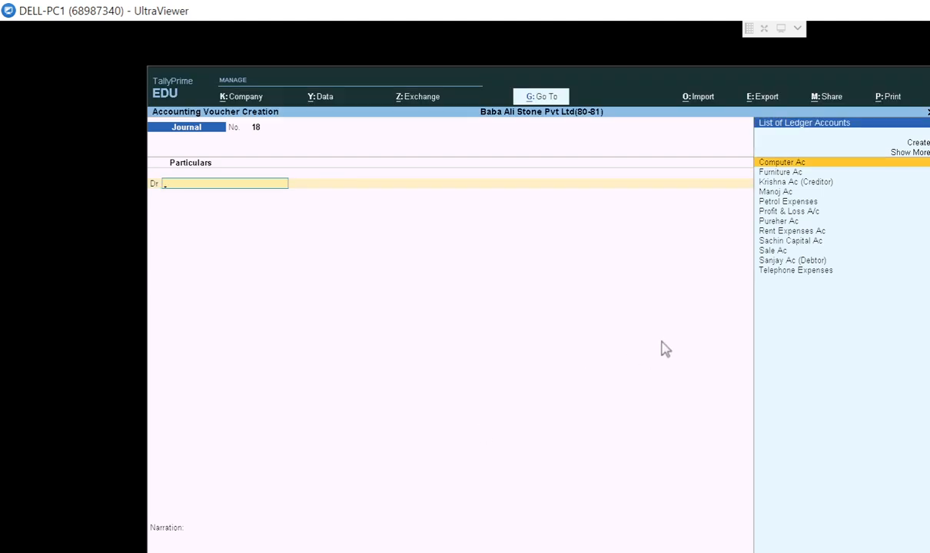
type("K")
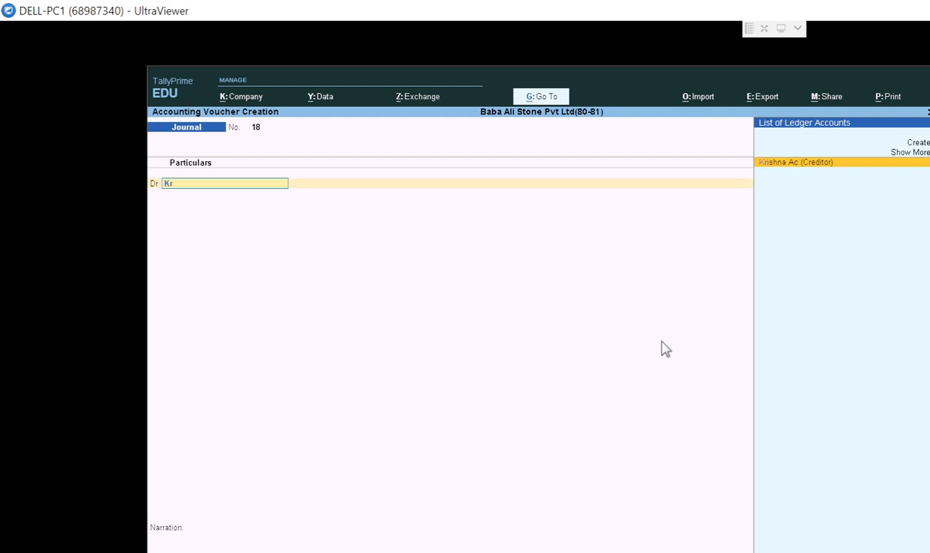
type("r")
key("Return")
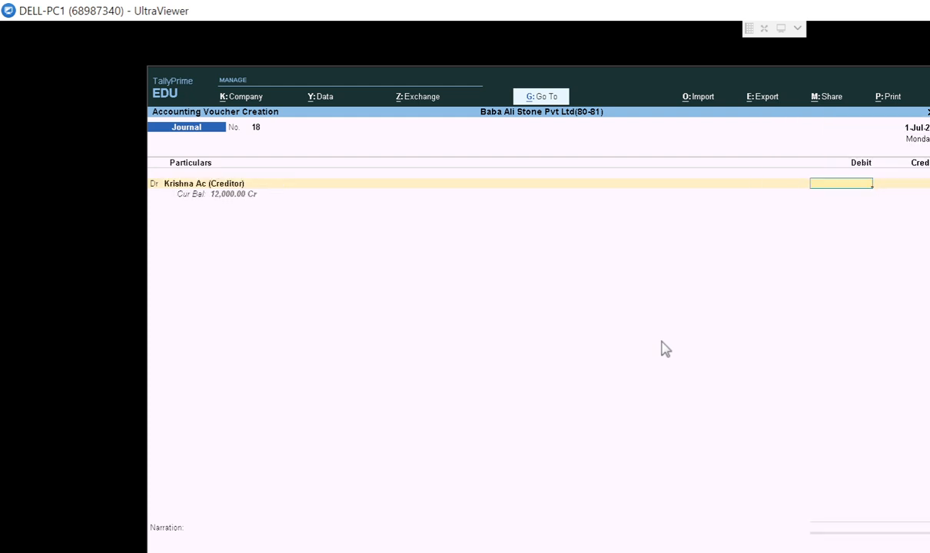
key("alt+Tab")
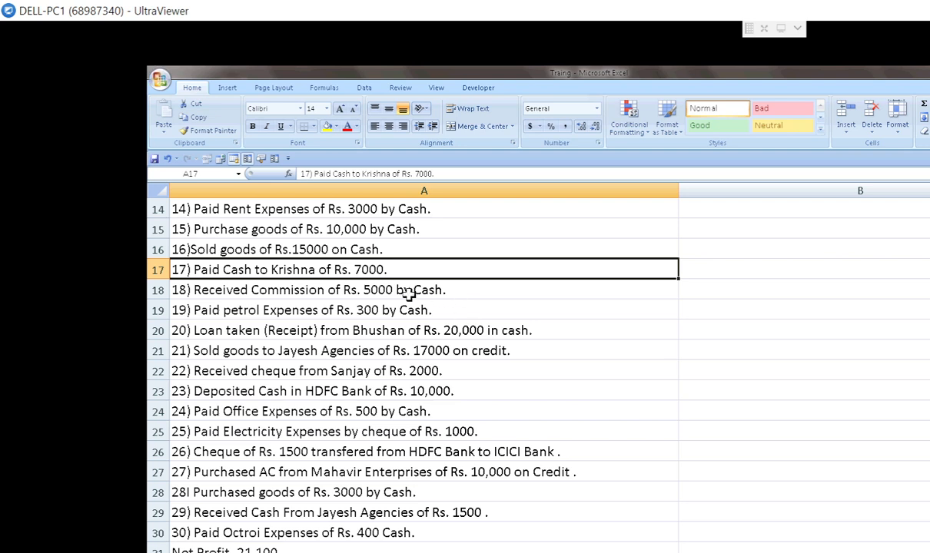
key("alt+Tab")
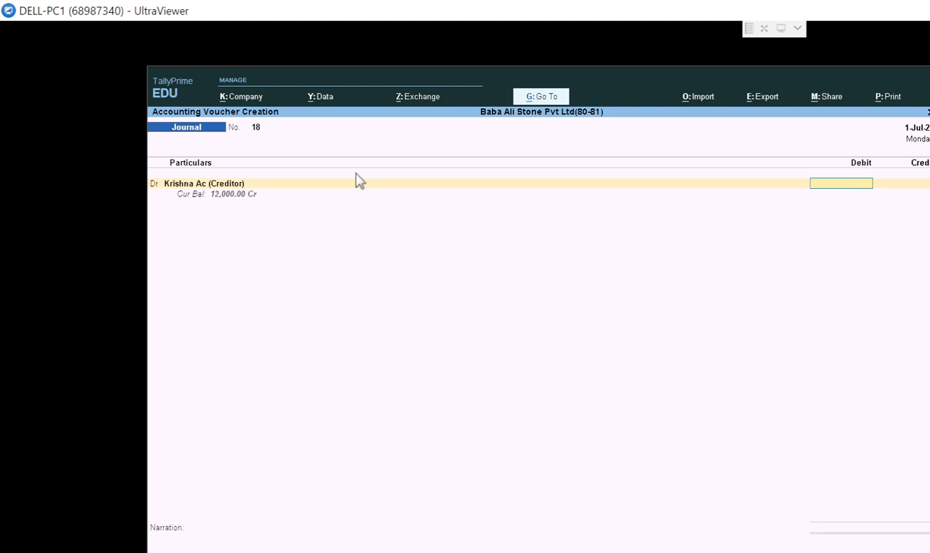
type("7000")
key("Return")
Step: Allocate the 7,000 debit as Agst Ref to pending bill 8 in the creditor's bill-wise details
key("Return")
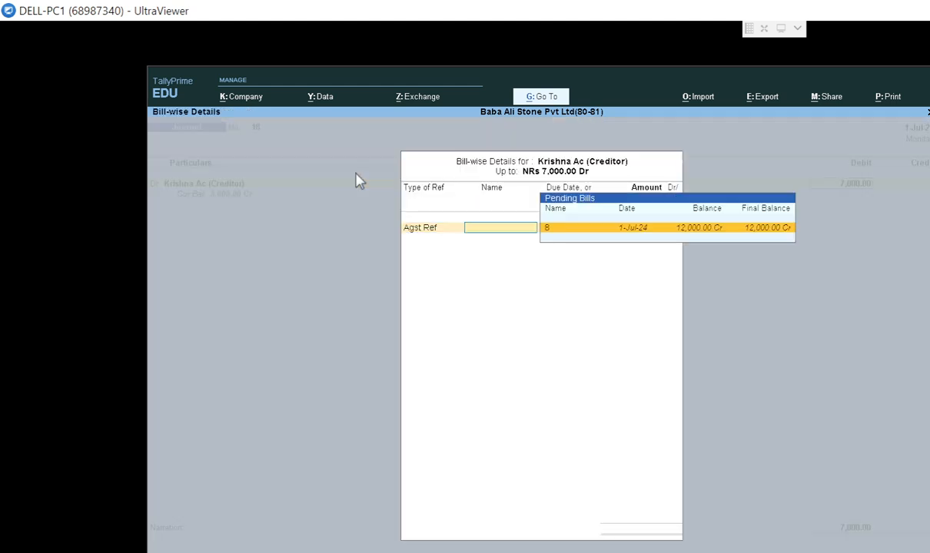
key("Return")
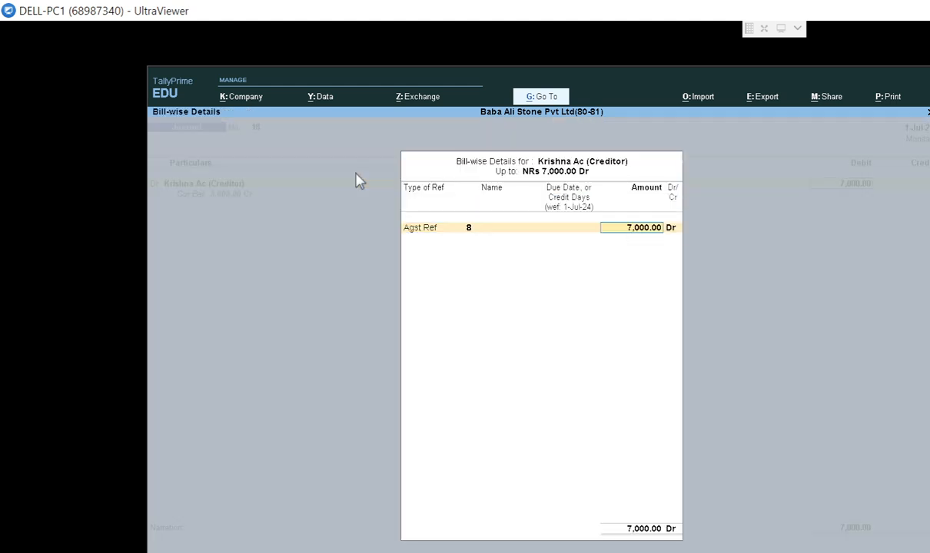
key("Return")
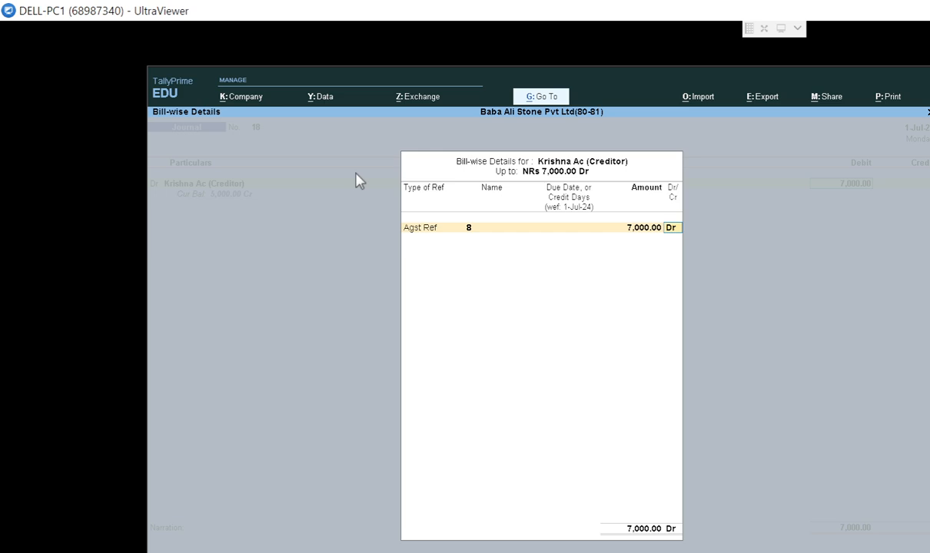
key("Return")
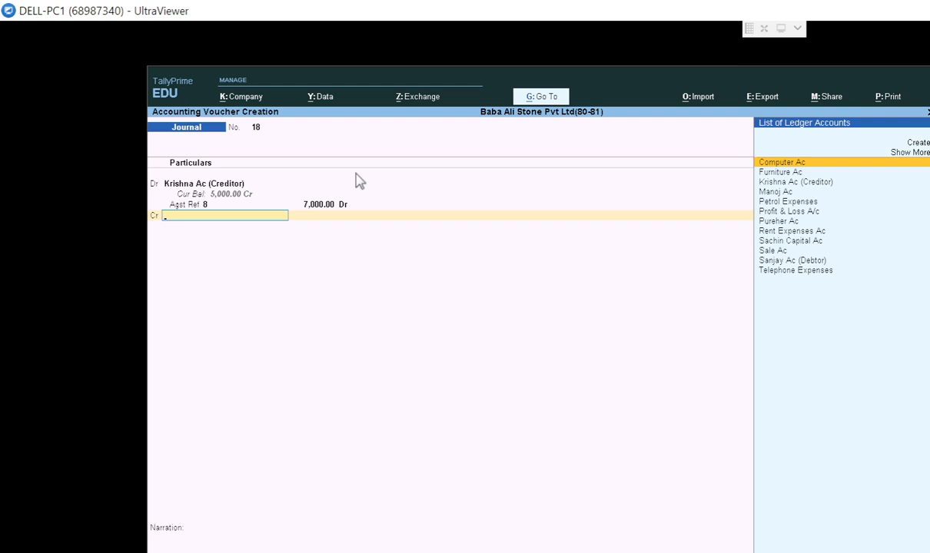
Step: Credit Cash with 7,000 and accept the creditor payment voucher
type("ca")
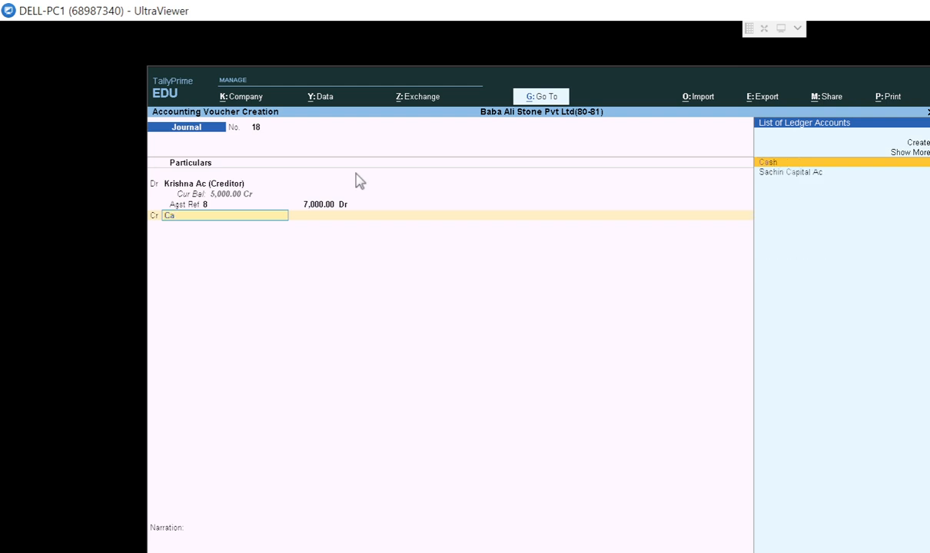
key("Return")
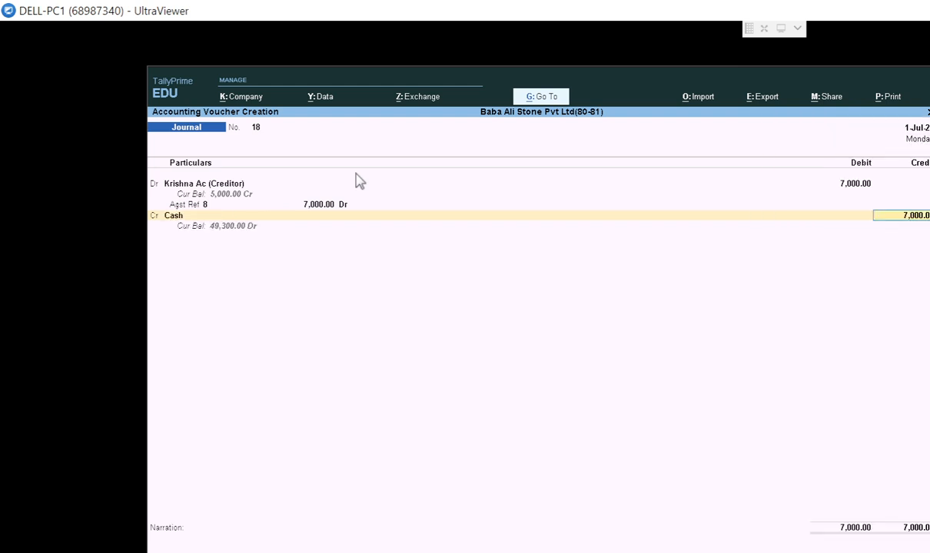
key("Return")
key("Return")
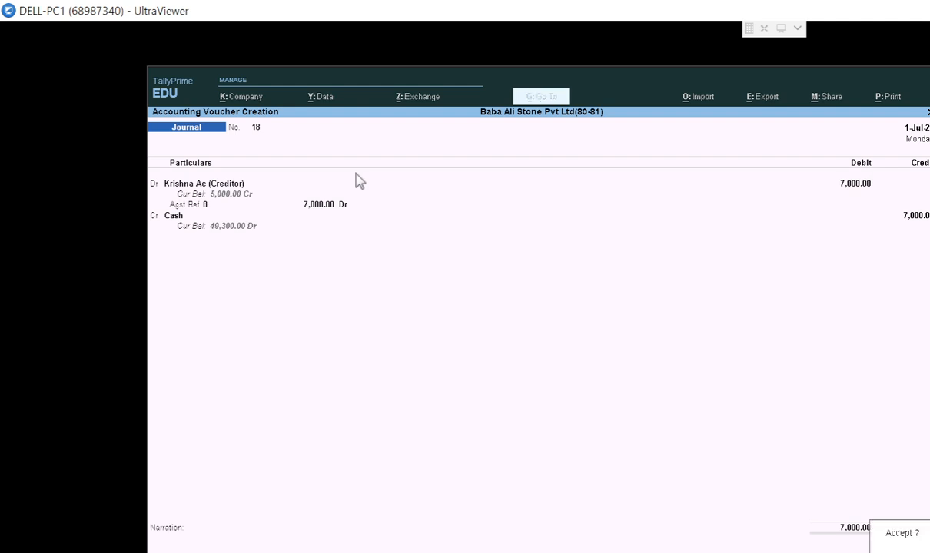
key("Return")
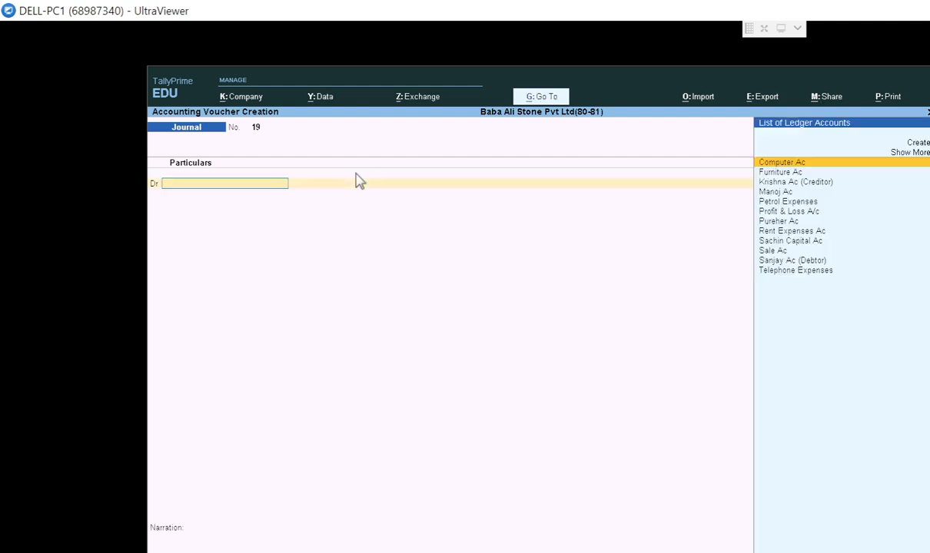
Step: Switch to Excel, select transaction 18, the commission received in cash, and return to TallyPrime
key("alt+Tab")
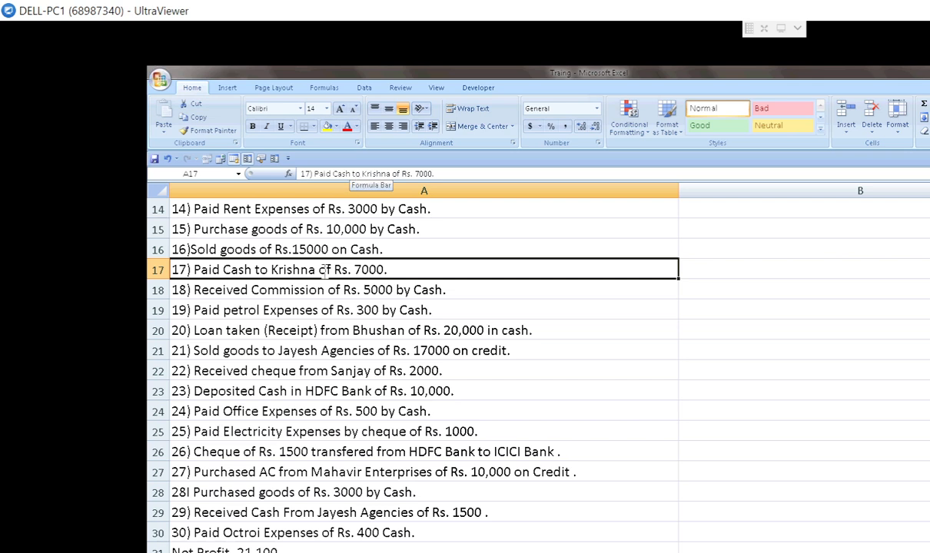
left_click(300, 293)
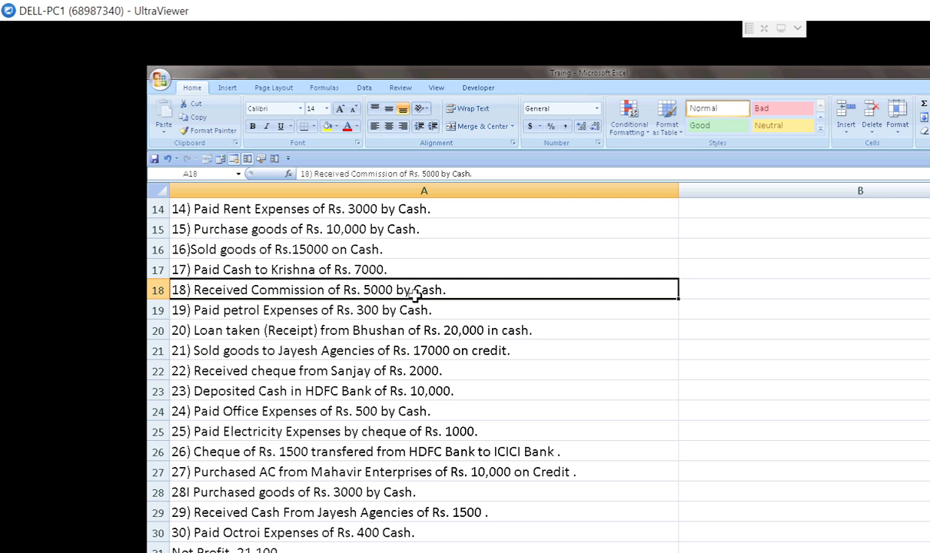
key("alt+Tab")
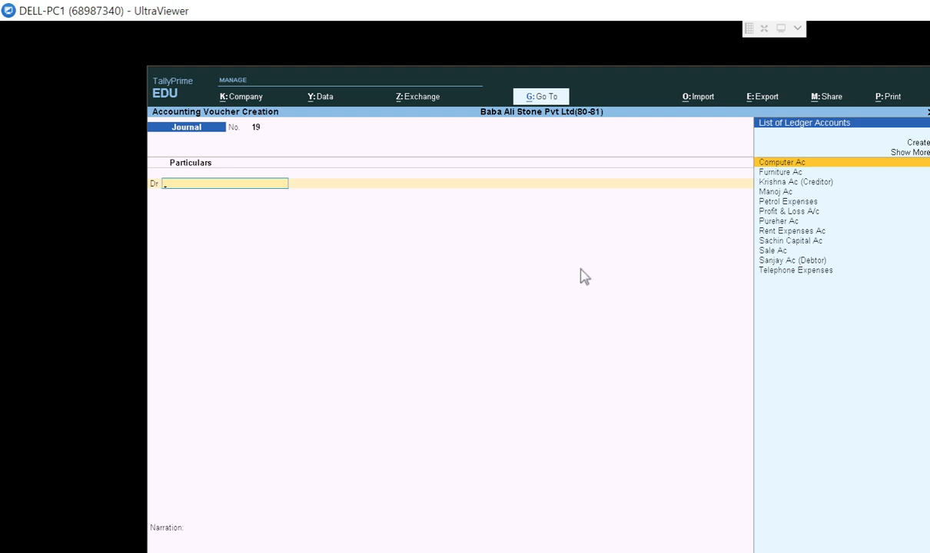
Step: Debit Cash with 5,000 in the new journal voucher, rechecking the commission amount in Excel
type("Cas")
key("Return")
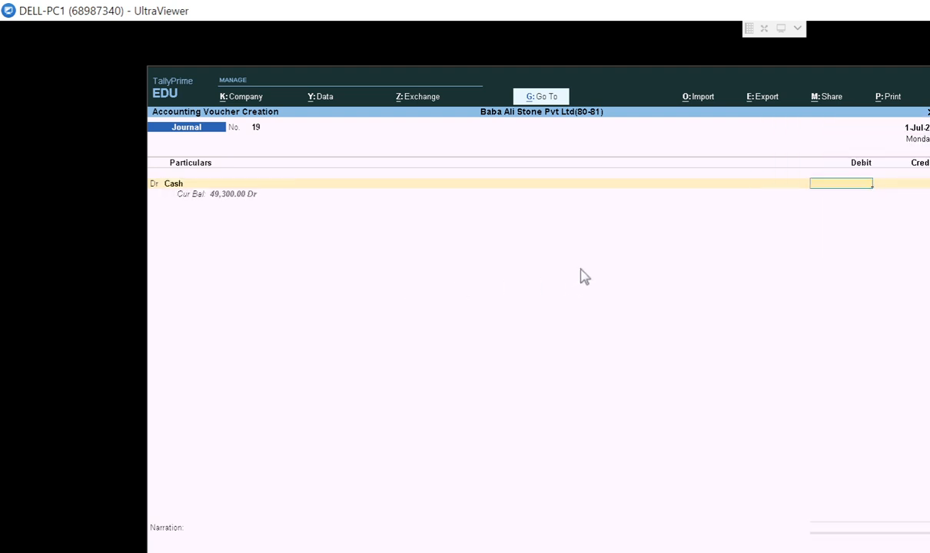
key("Escape")
key("alt+Tab")
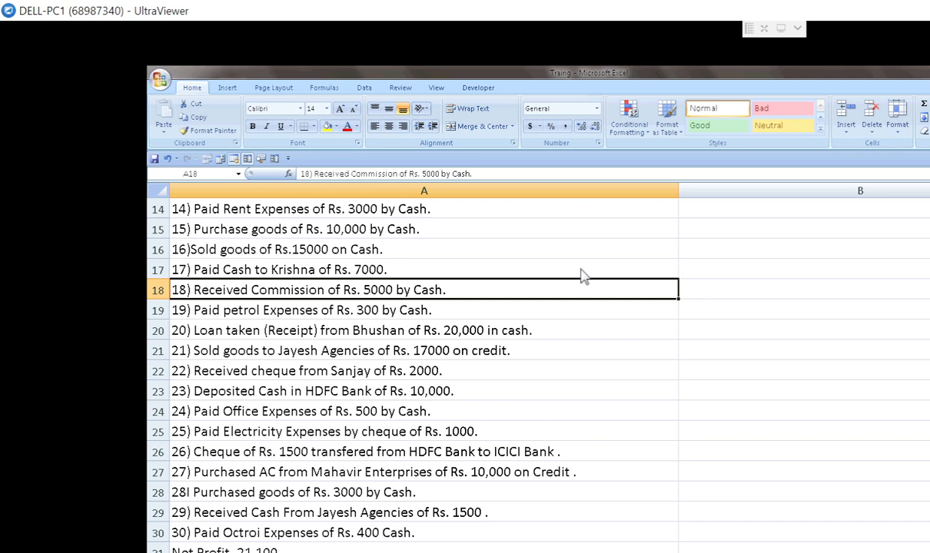
key("alt+Tab")
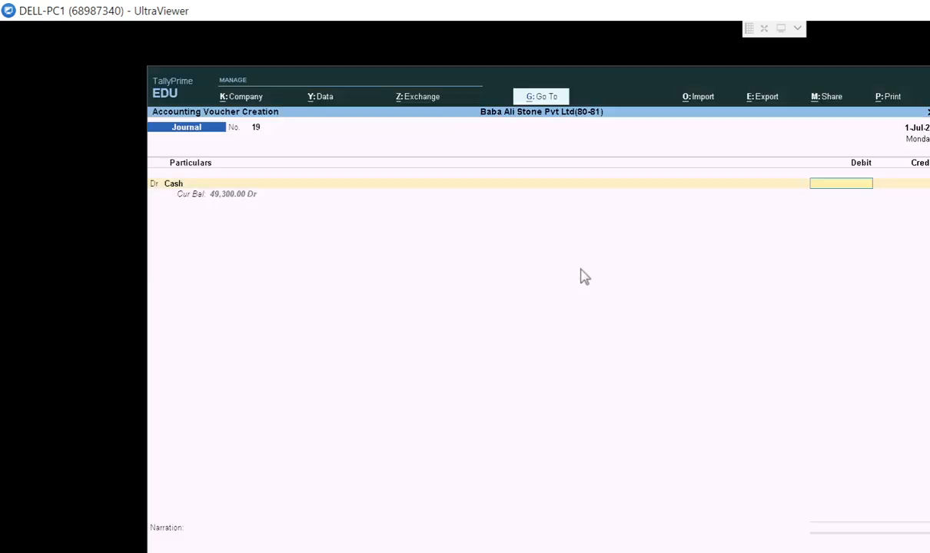
type("5000")
key("Return")
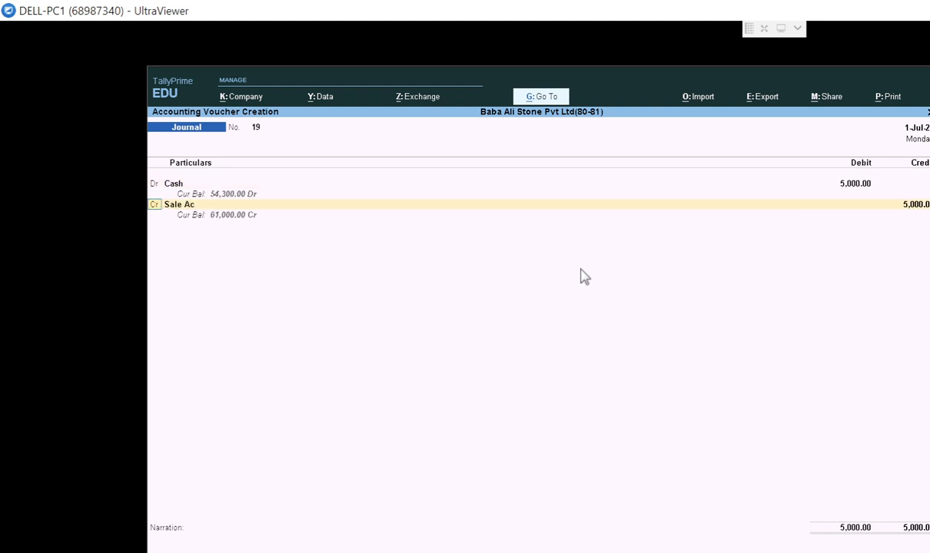
Step: Create a Commission ledger under Indirect Expenses for the voucher's credit line, replacing Sale Ac
key("Return")
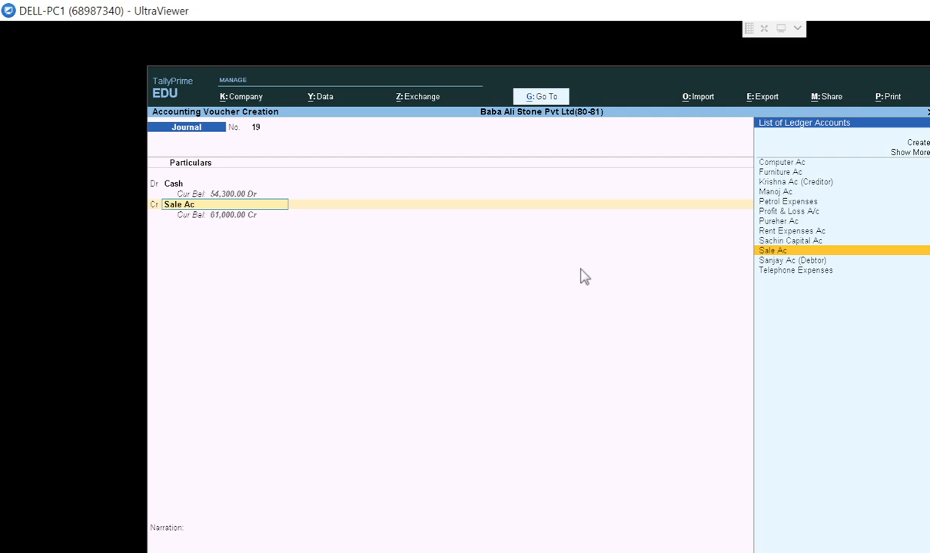
key("Up")
key("Up")
key("Up")
key("Up")
key("Up")
key("Up")
key("Up")
key("Up")
key("Up")
key("Up")
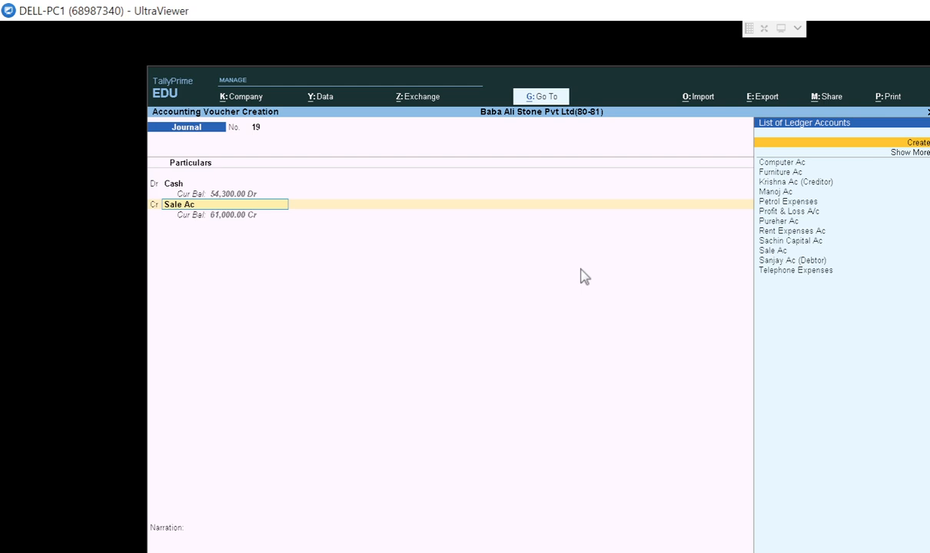
key("Return")
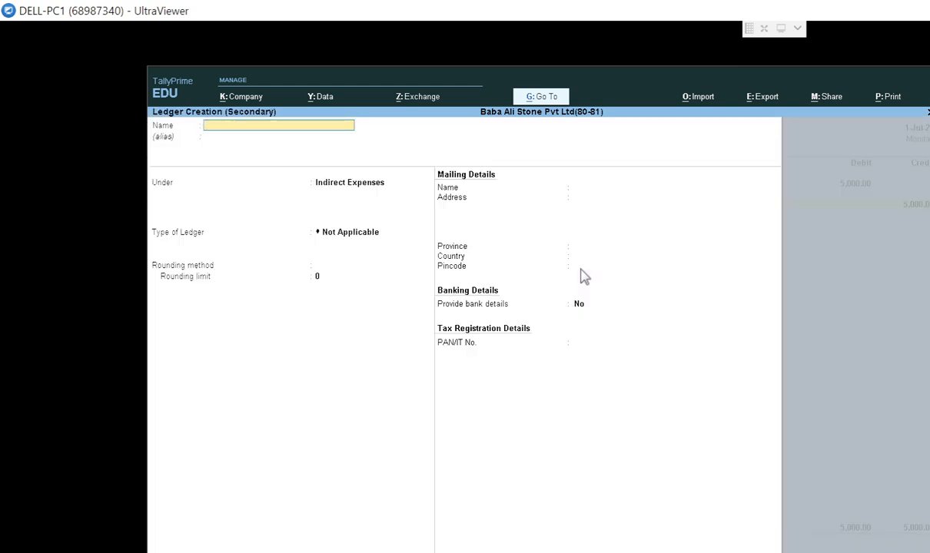
type("Commission")
key("Return")
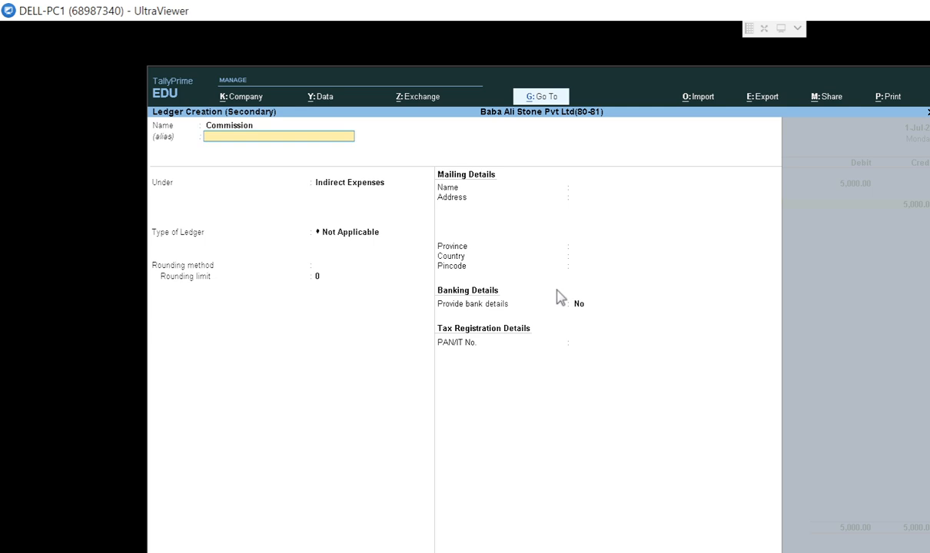
key("Return")
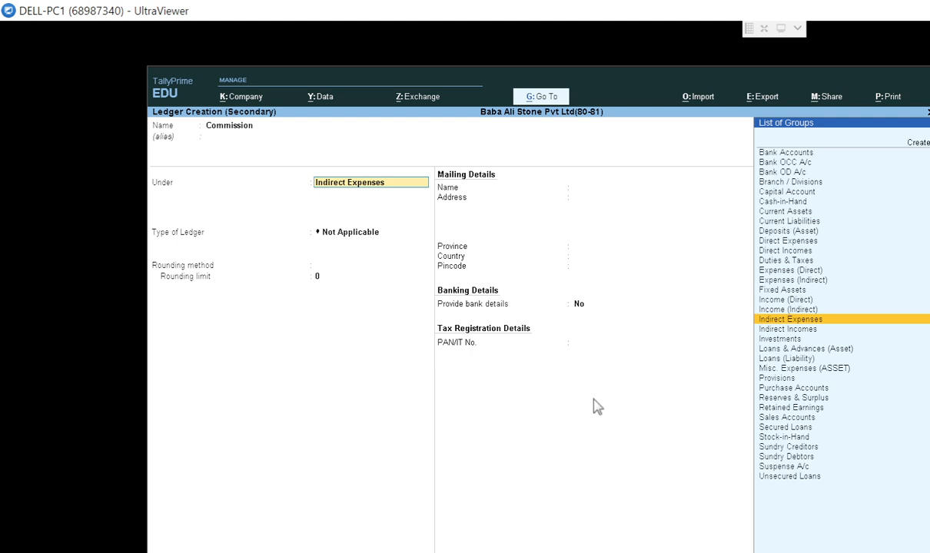
key("ctrl+a")
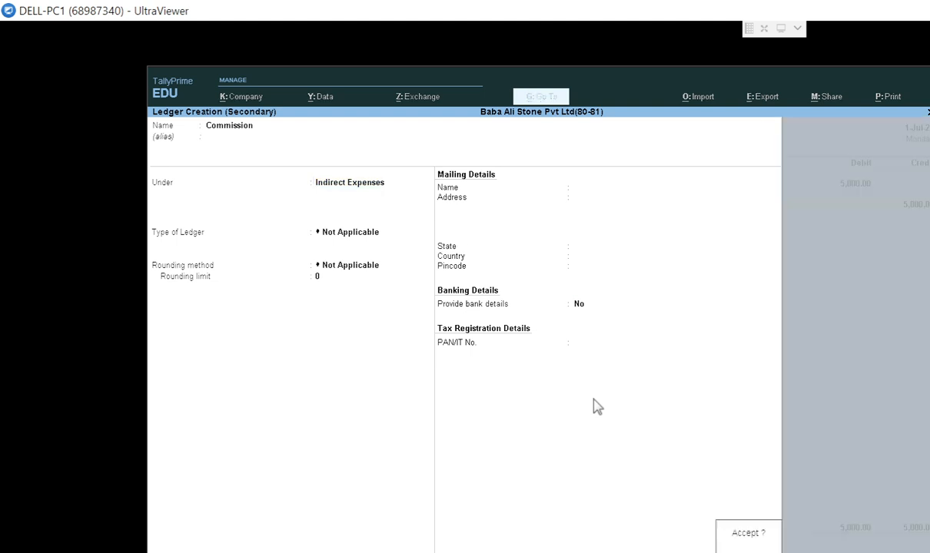
key("Return")
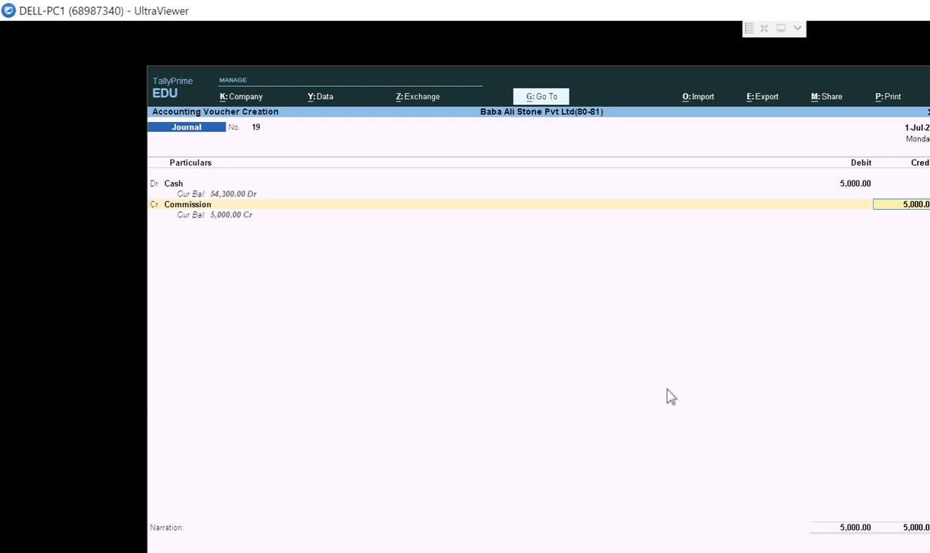
Step: Credit Commission with 5,000 and accept the commission voucher without a narration
key("Return")
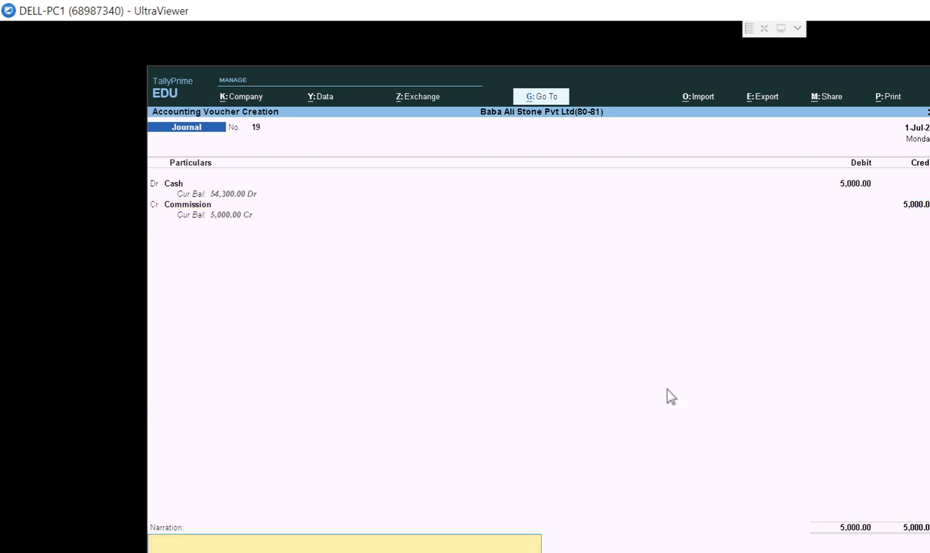
key("Return")
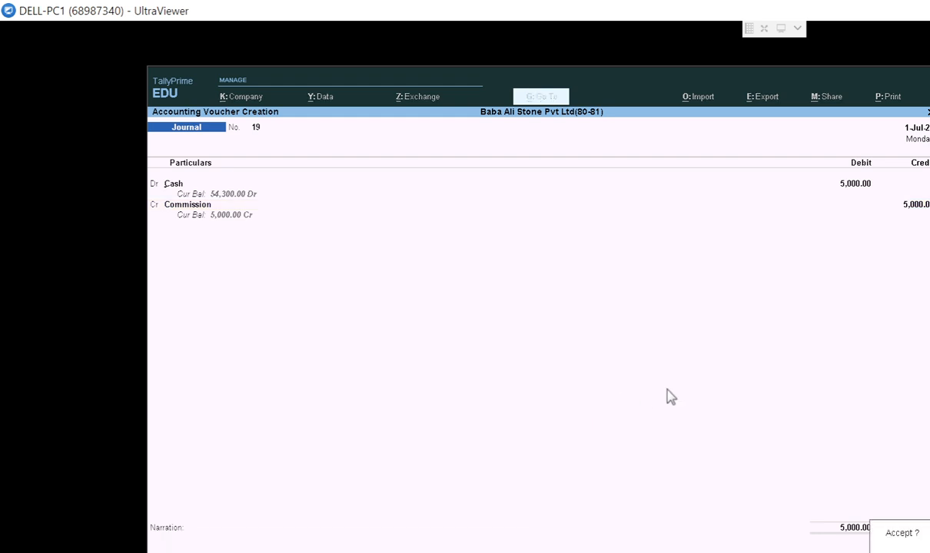
key("Return")
Step: Switch to Excel, select transaction 19, the petrol expenses paid in cash, and return to TallyPrime
key("alt+Tab")
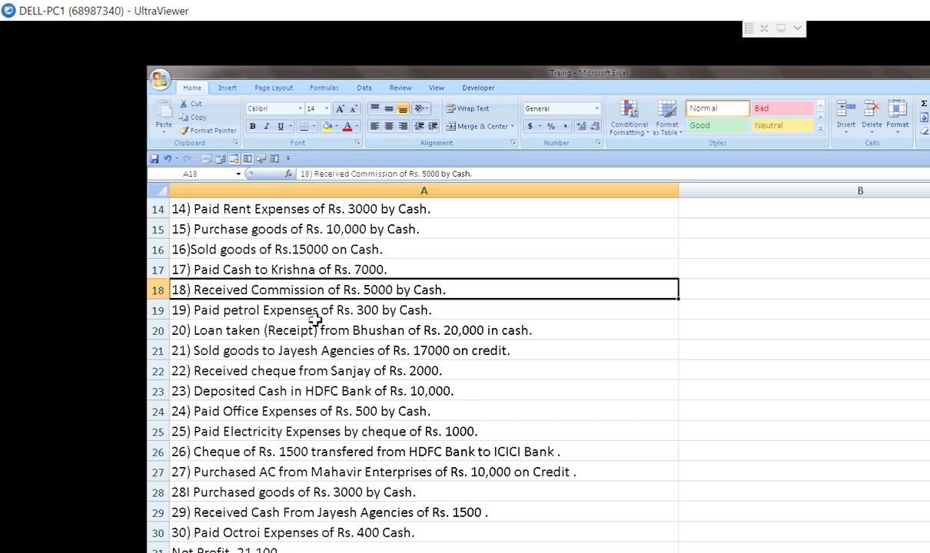
left_click(218, 311)
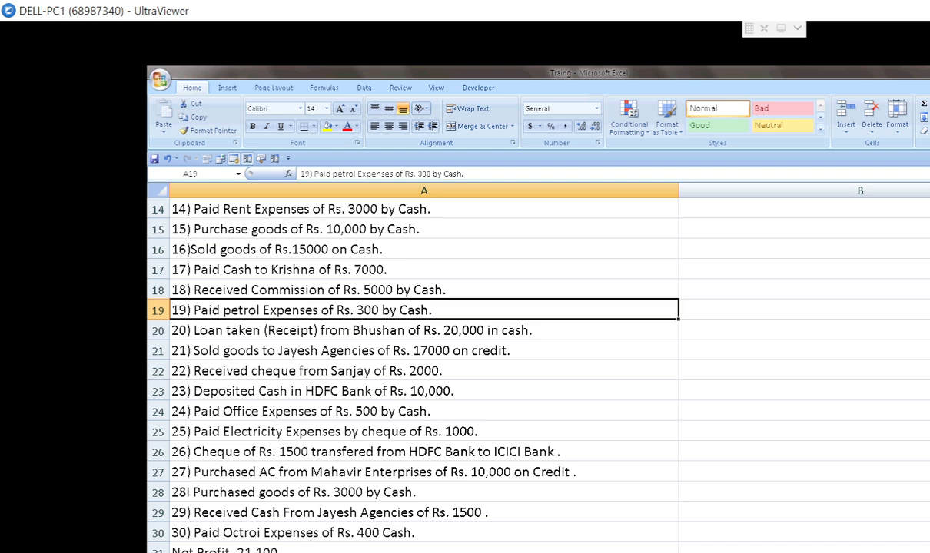
key("alt+Tab")
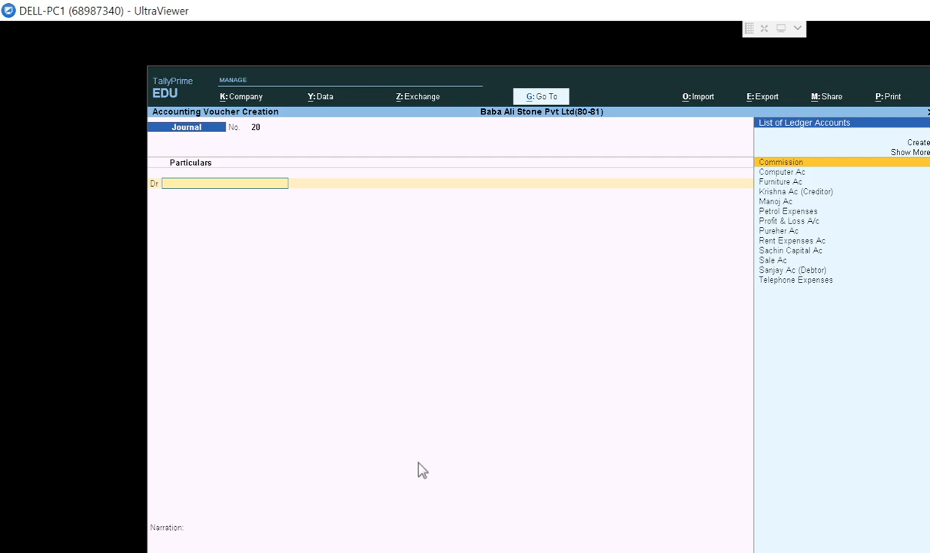
Step: Debit Petrol Expenses with 300 in the new journal voucher
type("P")
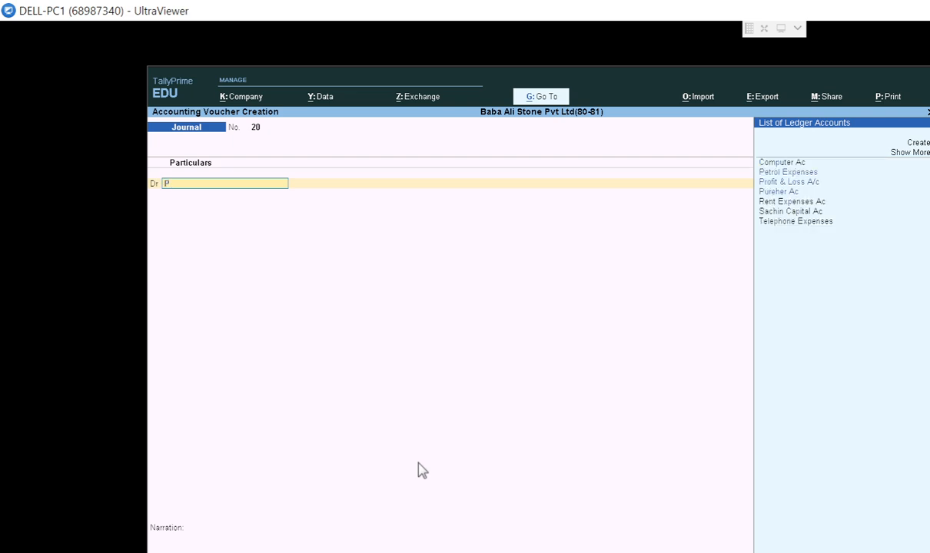
key("Down")
key("Down")
key("Down")
key("Down")
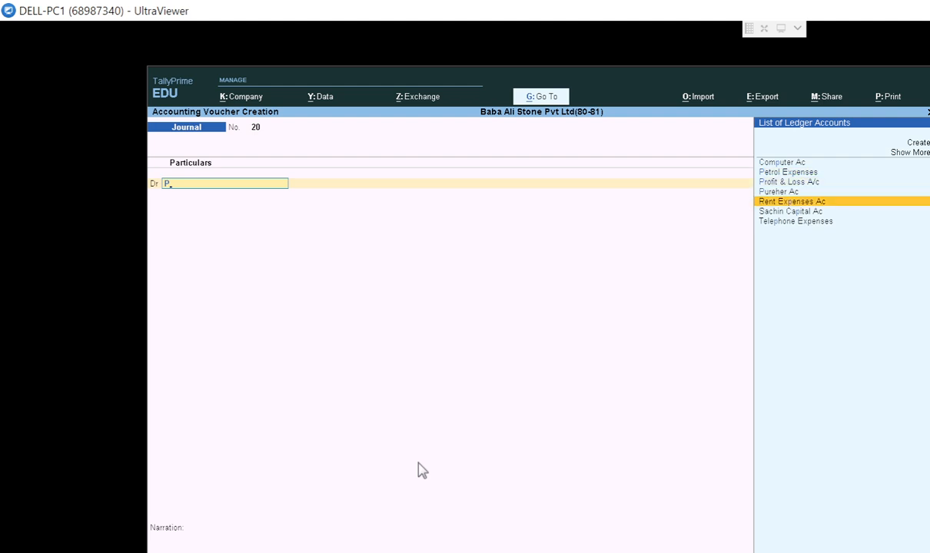
key("Up")
key("Up")
key("Up")
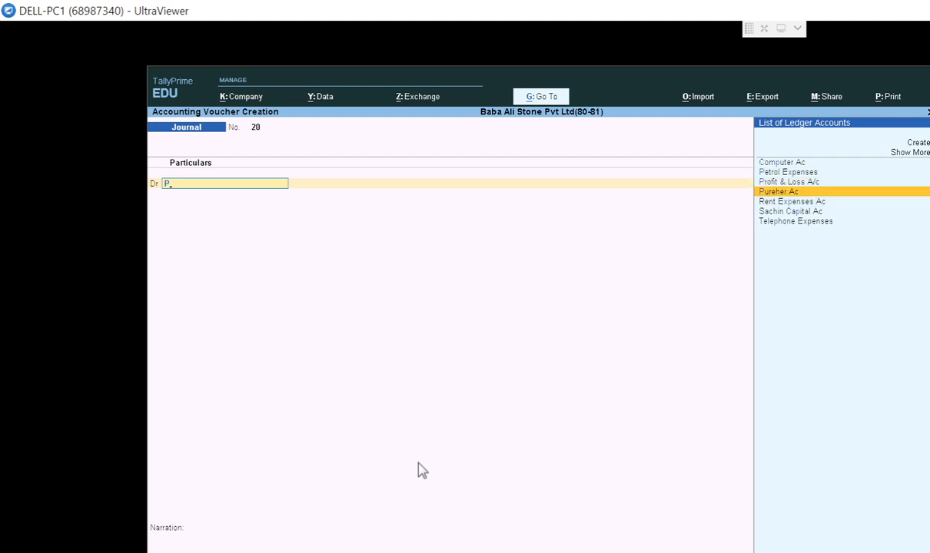
key("Return")
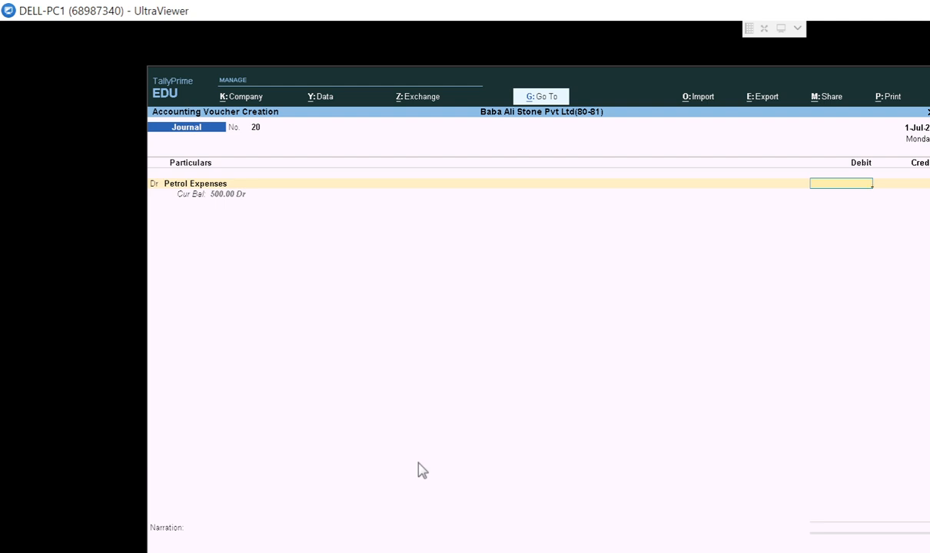
type("300")
key("Return")
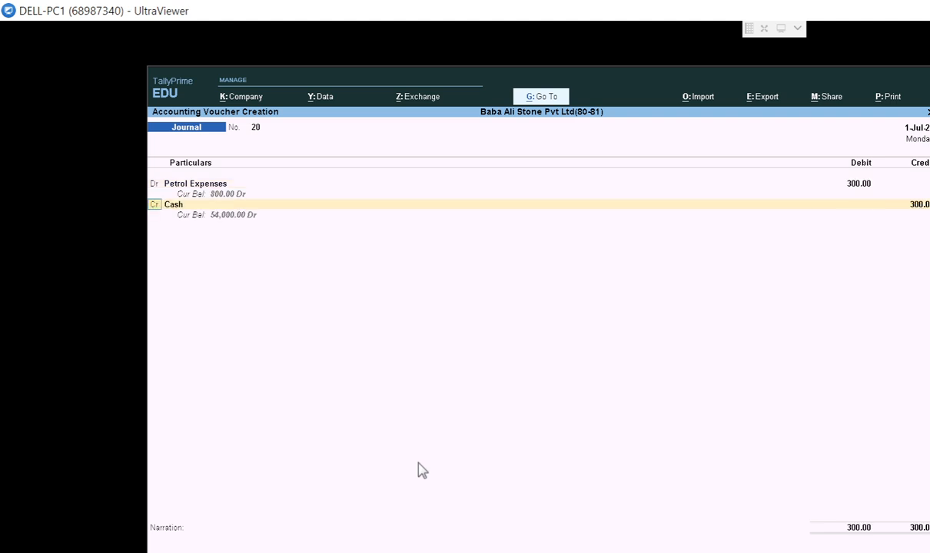
Step: Credit Cash with 300 and accept the petrol expenses voucher without a narration
key("Return")
key("Return")
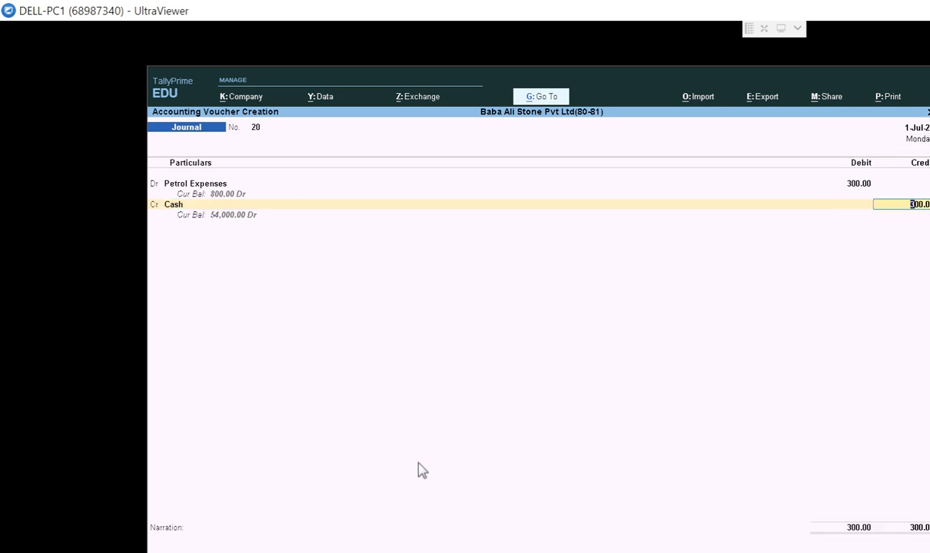
key("Return")
key("Return")
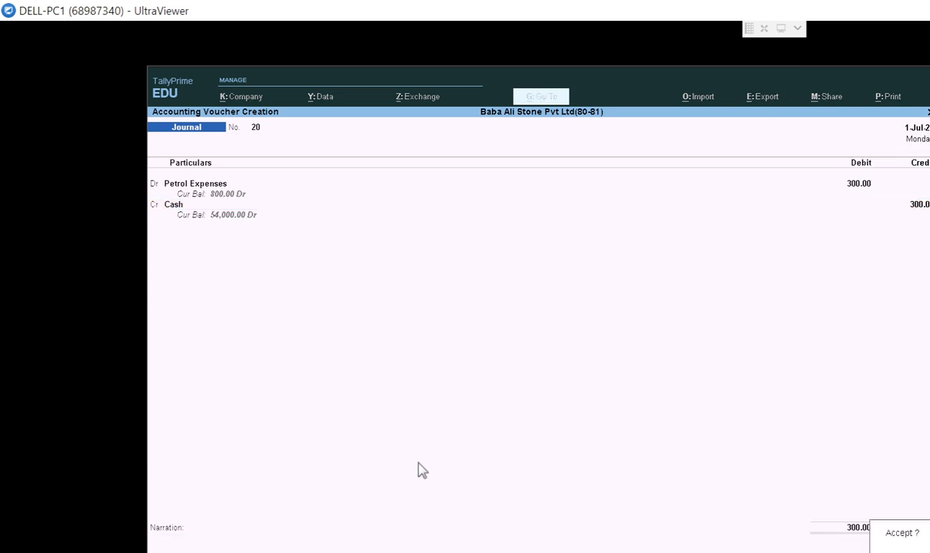
key("Return")
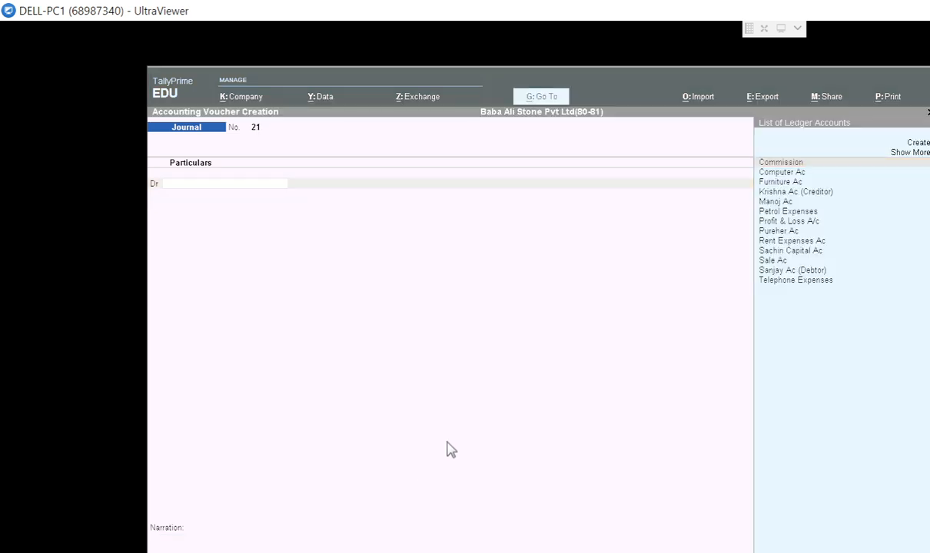
Step: Switch to Excel, select transaction 20, the loan received in cash, and return to TallyPrime
key("alt+Tab")
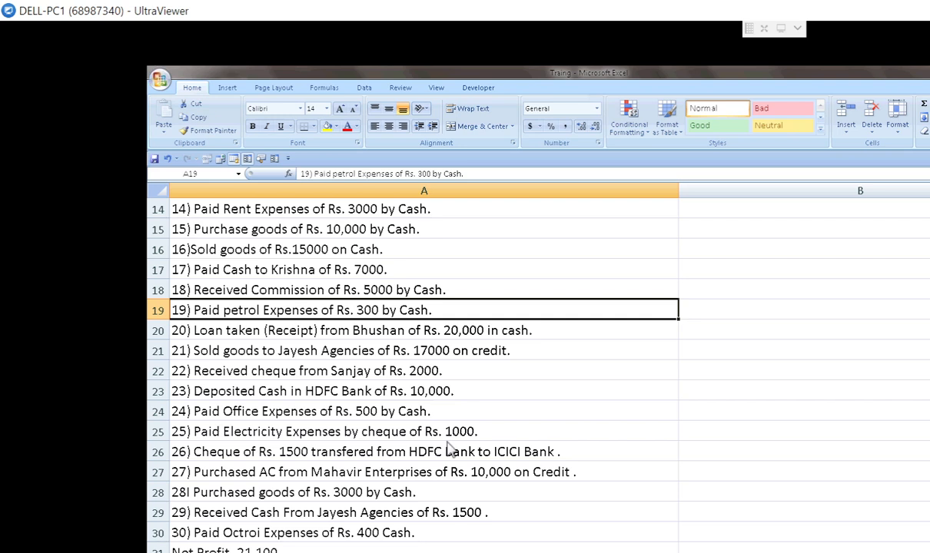
left_click(322, 330)
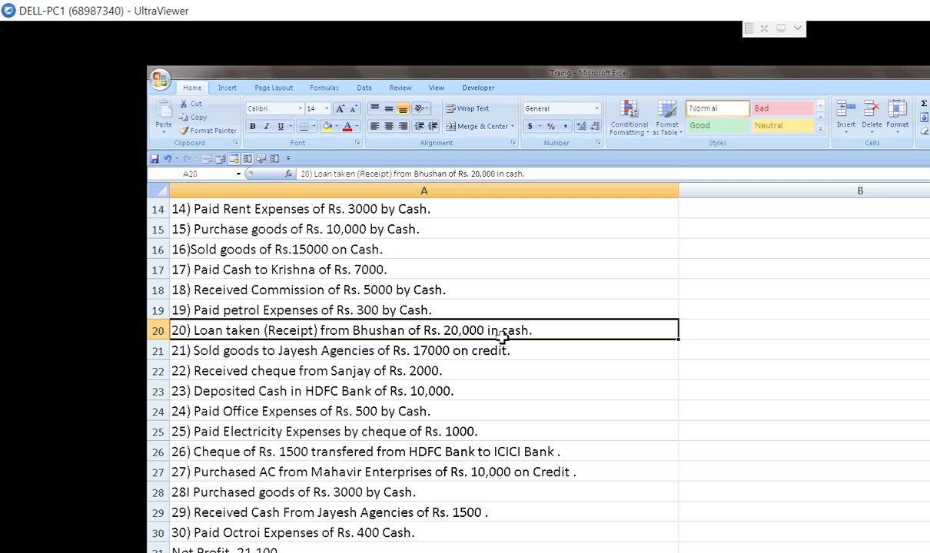
key("alt+Tab")
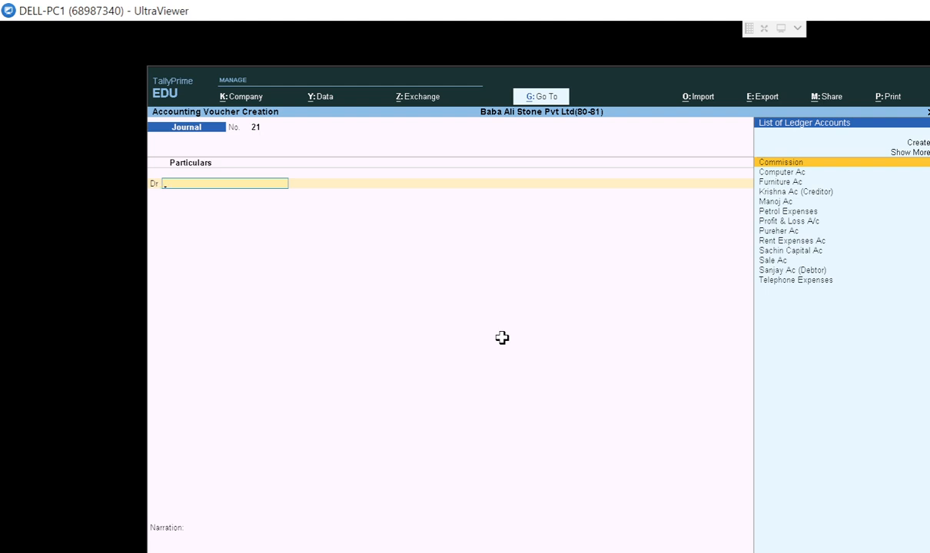
Step: Debit Cash with 2,000 in the new journal voucher for the loan
type("Cas")
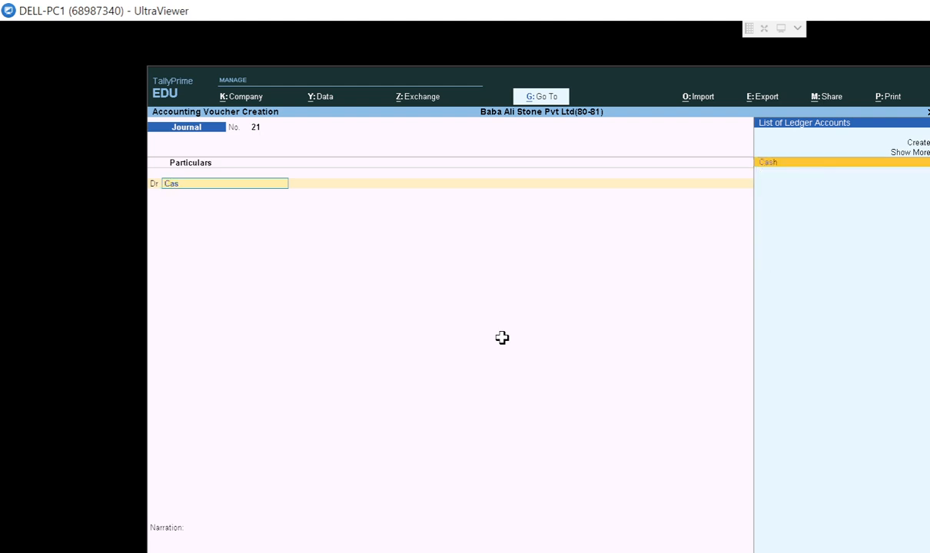
key("Return")
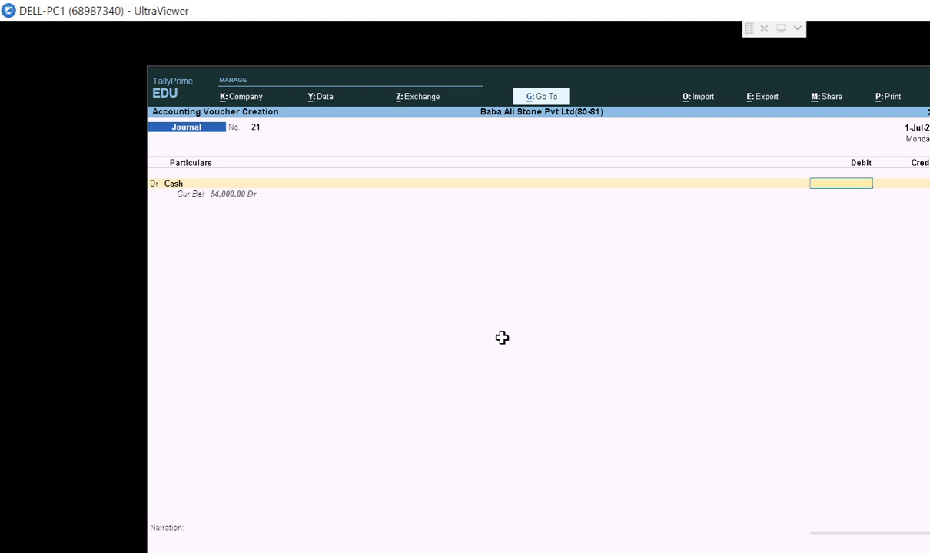
type("3")
key("BackSpace")
type("2000")
key("Return")
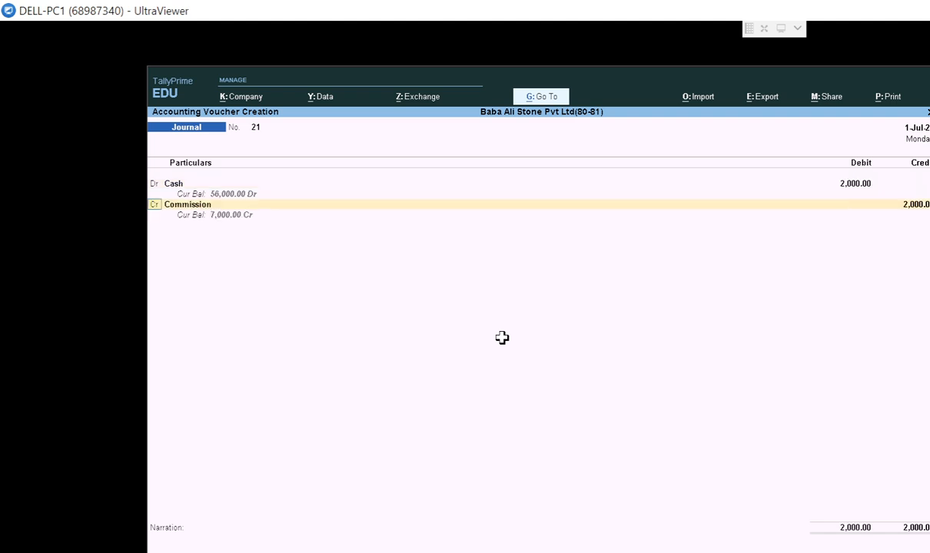
Step: Start a new ledger from the voucher's credit line and name it with the lender's name followed by (Loan)
key("Return")
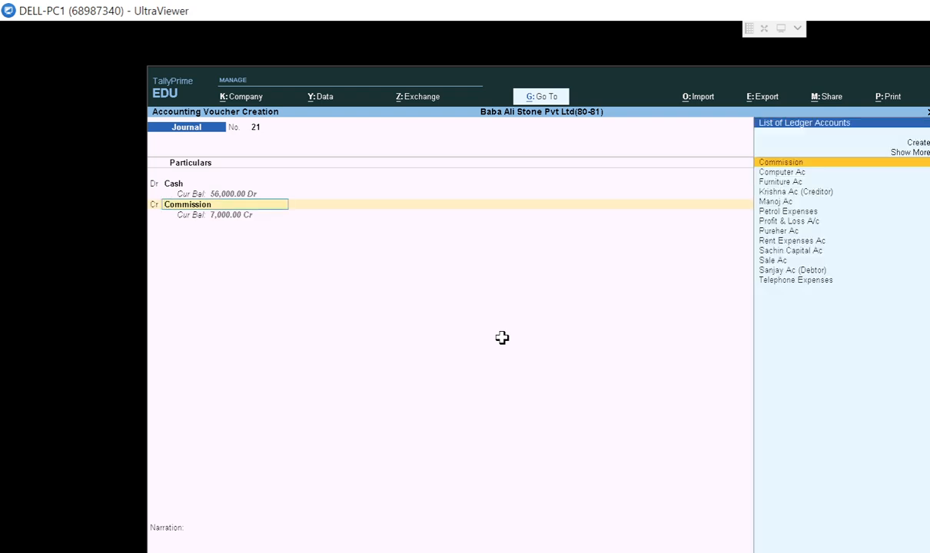
key("Up")
key("Up")
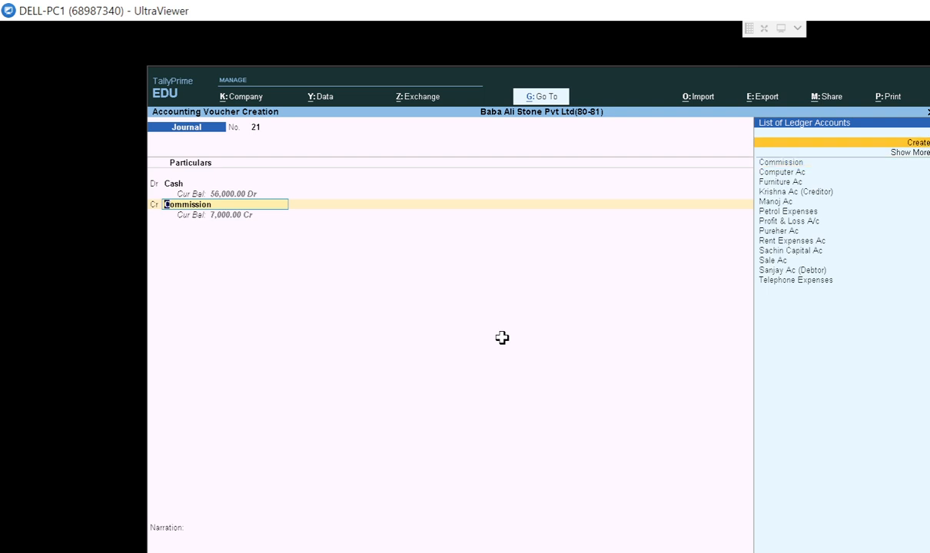
key("Return")
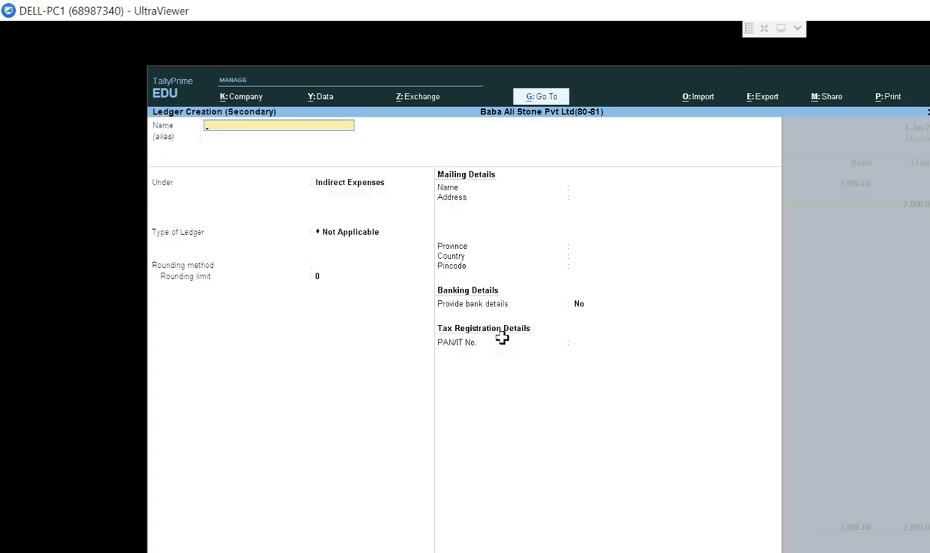
type("Bhusan")
type("Loan")
key("BackSpace")
key("BackSpace")
key("BackSpace")
key("BackSpace")
key("BackSpace")
type("f")
key("BackSpace")
type("Loan)")
key("Return")
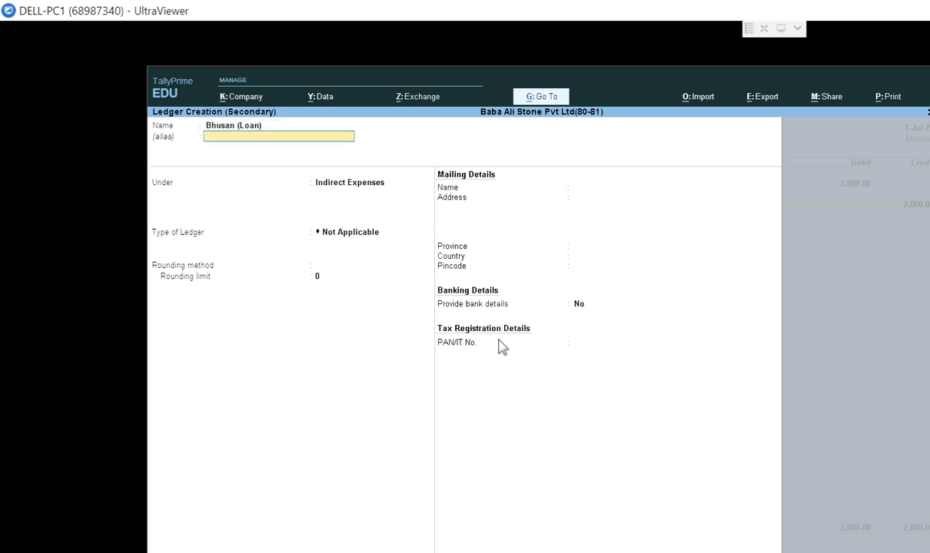
Step: Leave the alias empty and examine the available account groups for the loan ledger, including Sundry Creditors, Sundry Debtors and Current Liabilities
key("Return")
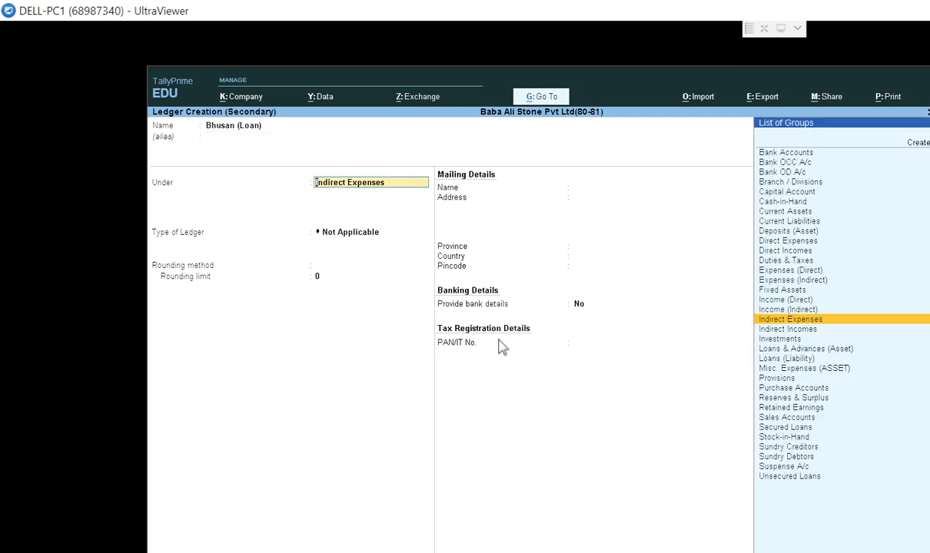
key("Down")
key("Down")
key("Down")
key("Down")
key("Down")
key("Down")
key("Down")
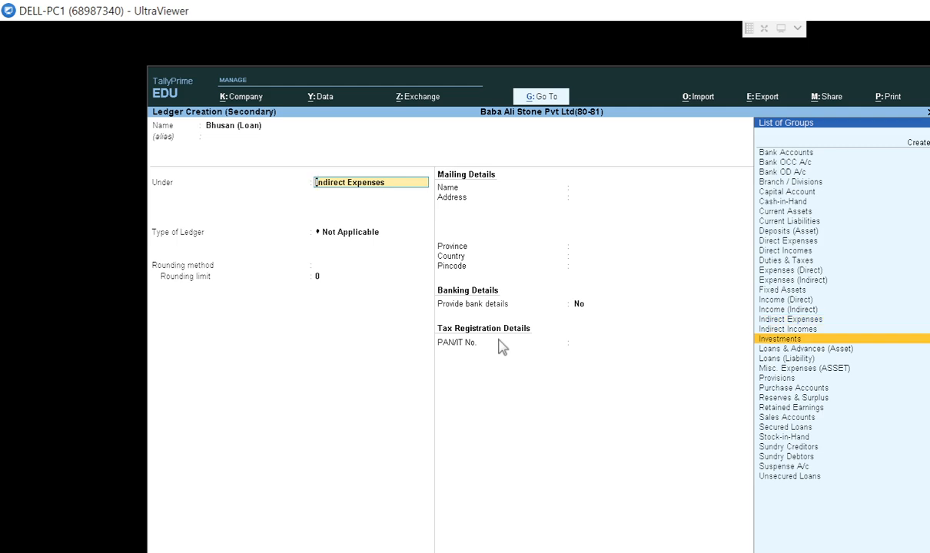
key("Down")
key("Down")
key("Down")
key("Down")
key("Down")
key("Down")
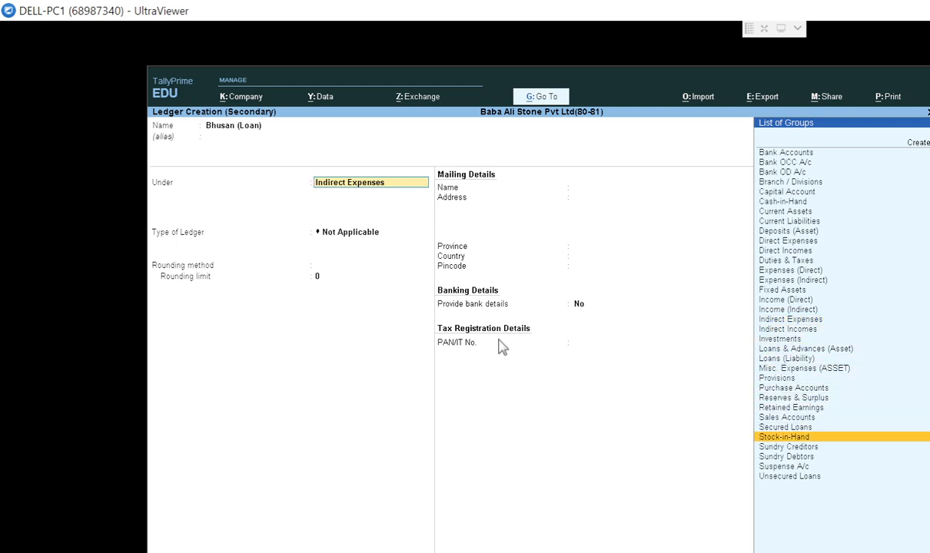
key("Down")
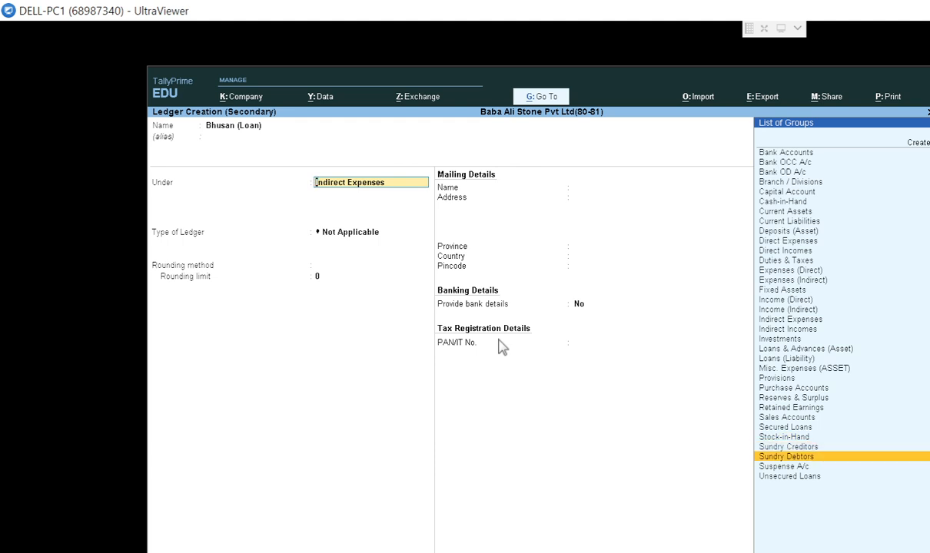
key("Up")
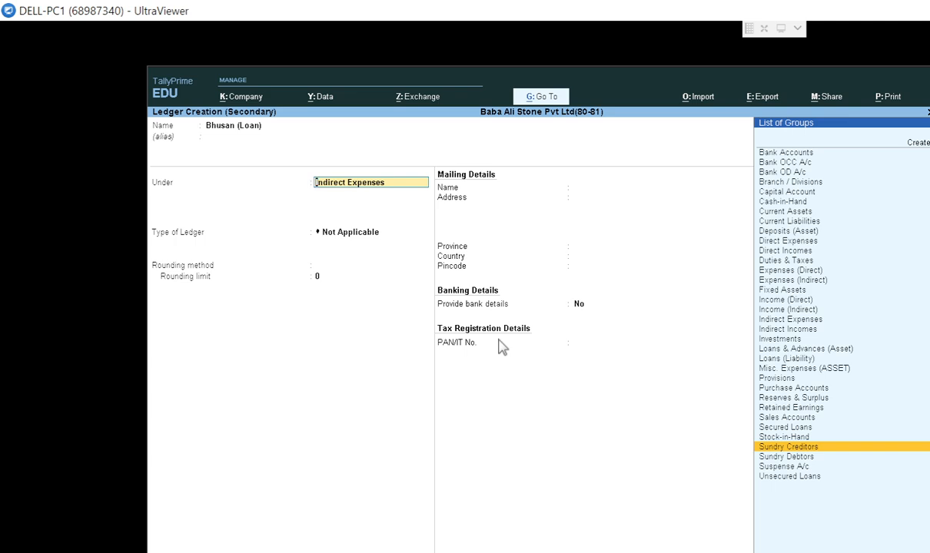
key("Down")
key("Up")
key("Down")
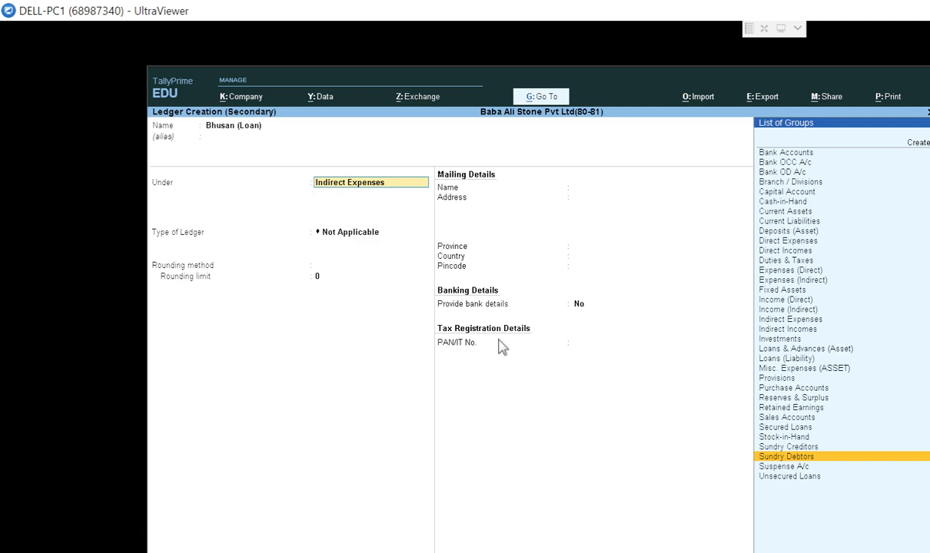
key("Down")
key("Up")
key("Up")
key("Up")
key("Up")
key("Up")
key("Up")
key("Up")
key("Up")
key("Up")
key("Up")
key("Up")
key("Up")
key("Up")
key("Up")
key("Up")
key("Up")
key("Up")
key("Up")
key("Up")
key("Up")
key("Up")
key("Up")
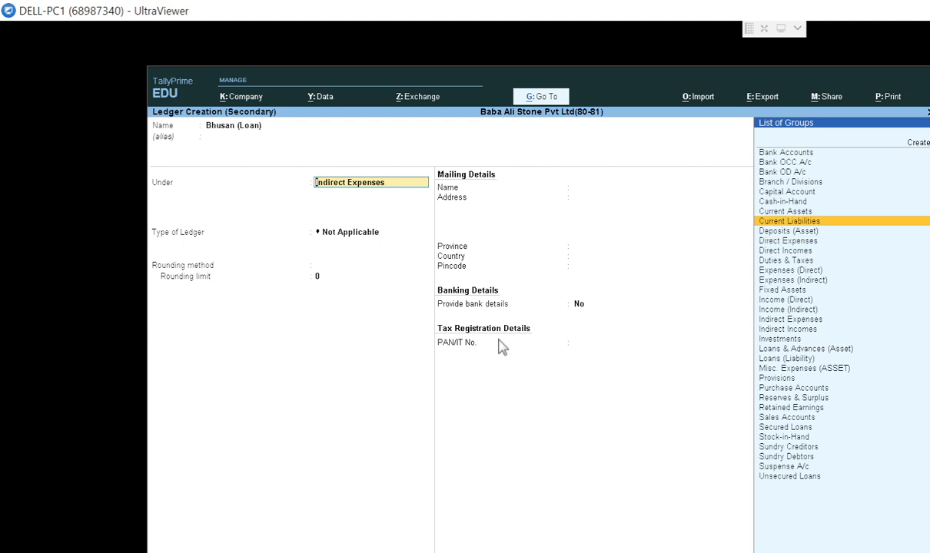
key("Down")
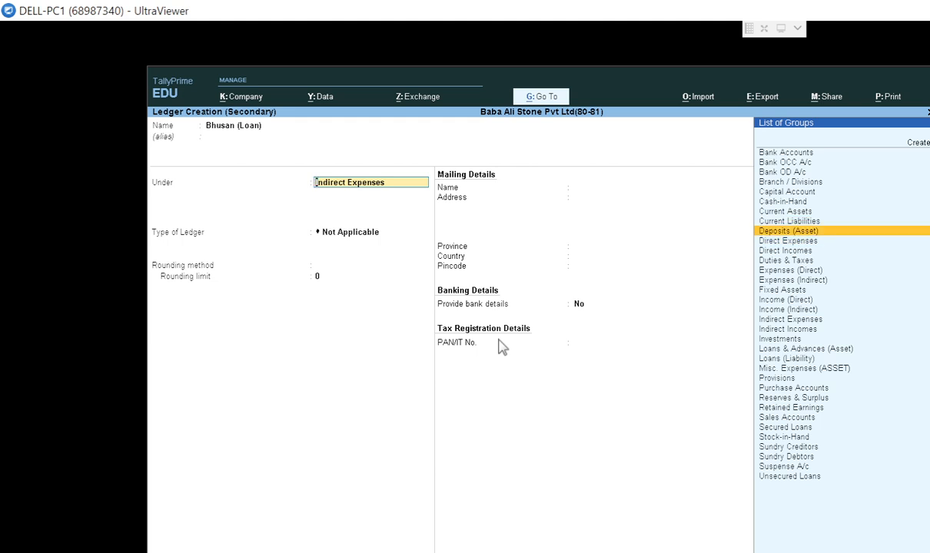
key("Up")
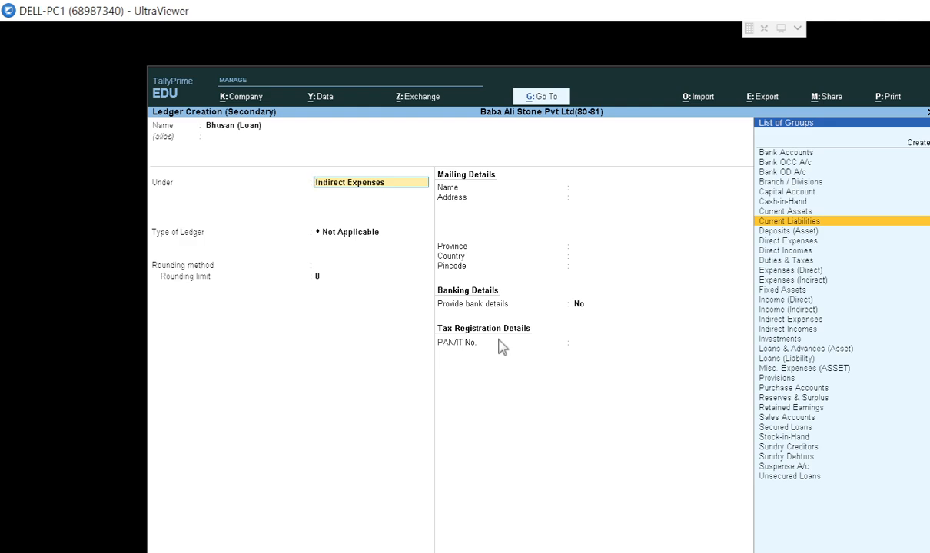
Step: Replace the loan ledger's parent group with Loans (Liability)
type("l")
key("BackSpace")
key("BackSpace")
key("BackSpace")
key("BackSpace")
key("BackSpace")
key("BackSpace")
key("BackSpace")
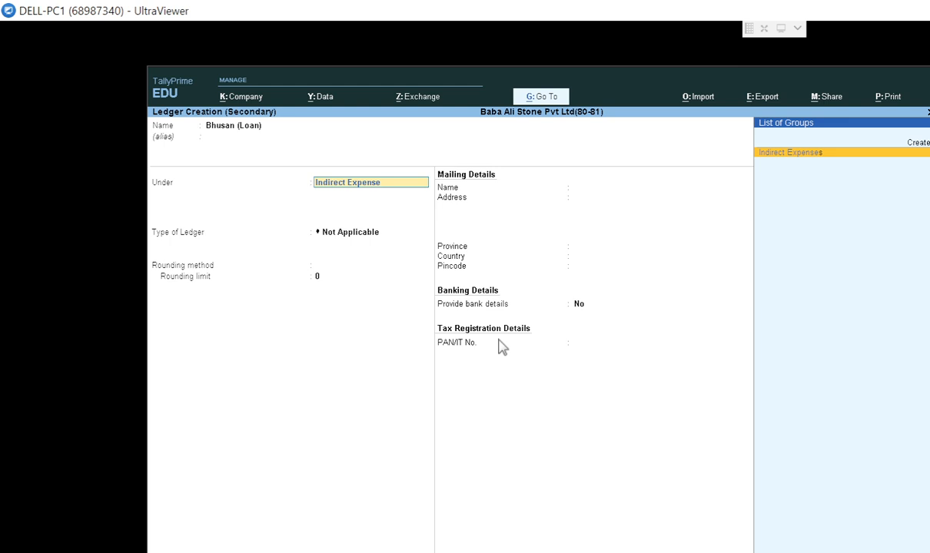
key("BackSpace")
key("BackSpace")
key("BackSpace")
key("BackSpace")
key("BackSpace")
key("BackSpace")
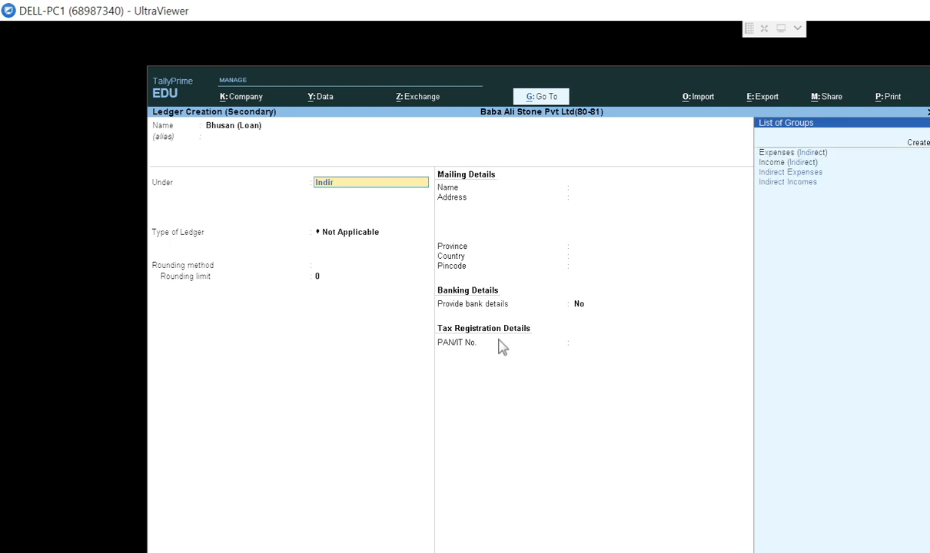
key("BackSpace")
key("BackSpace")
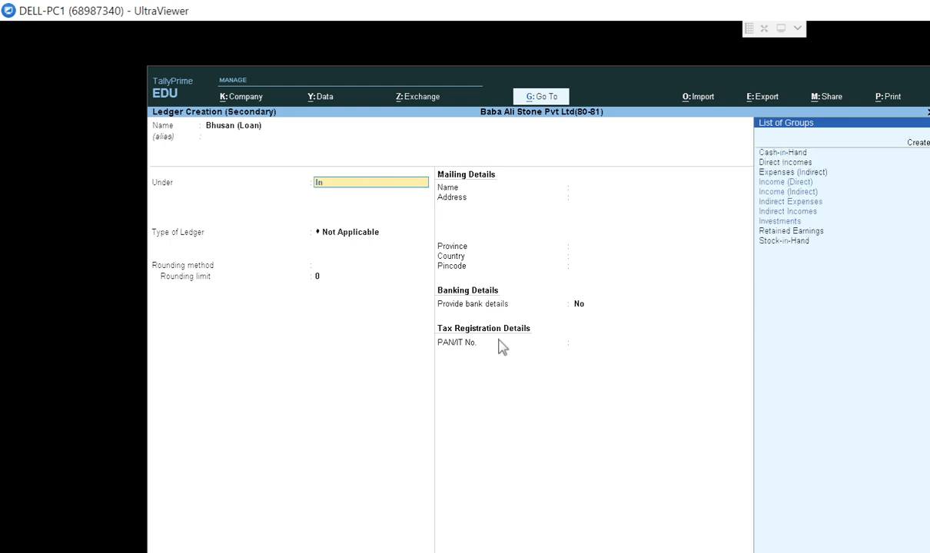
key("BackSpace")
key("BackSpace")
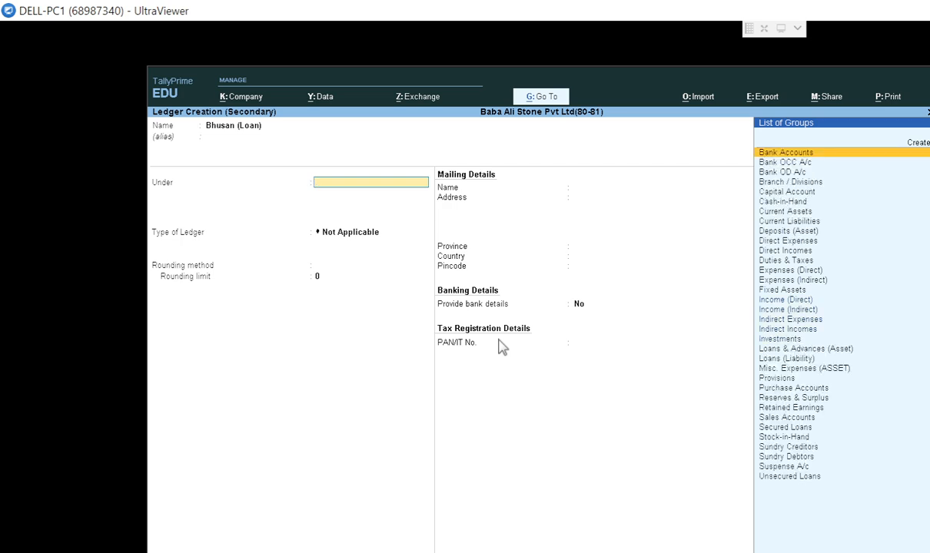
type("Lo")
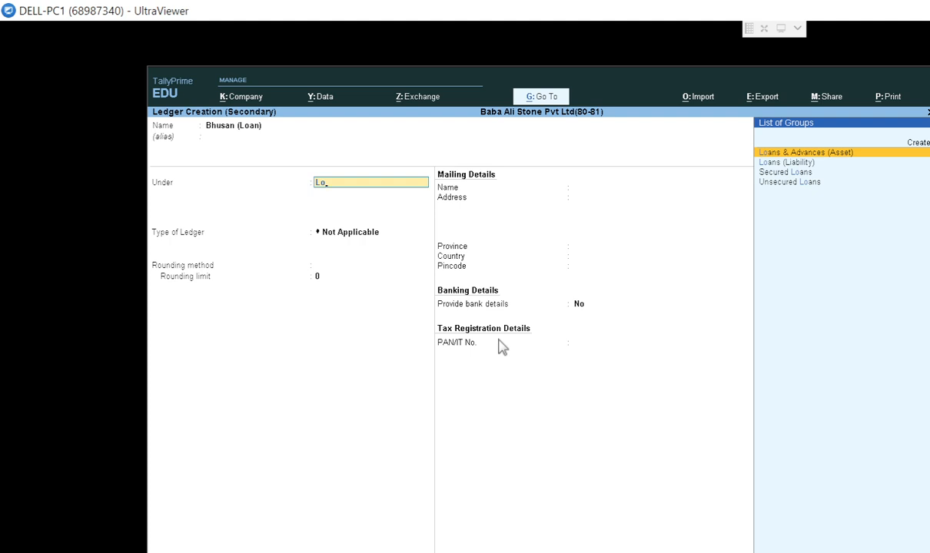
key("Down")
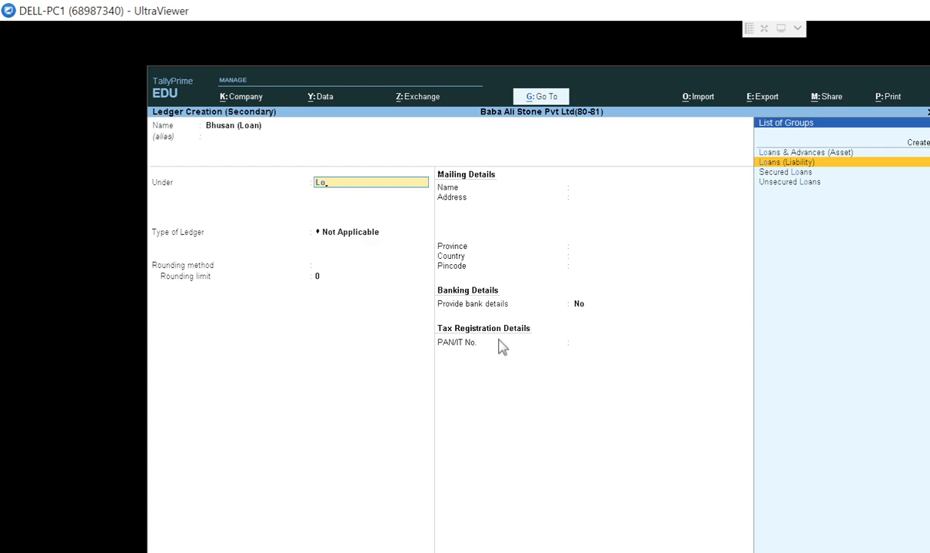
key("Return")
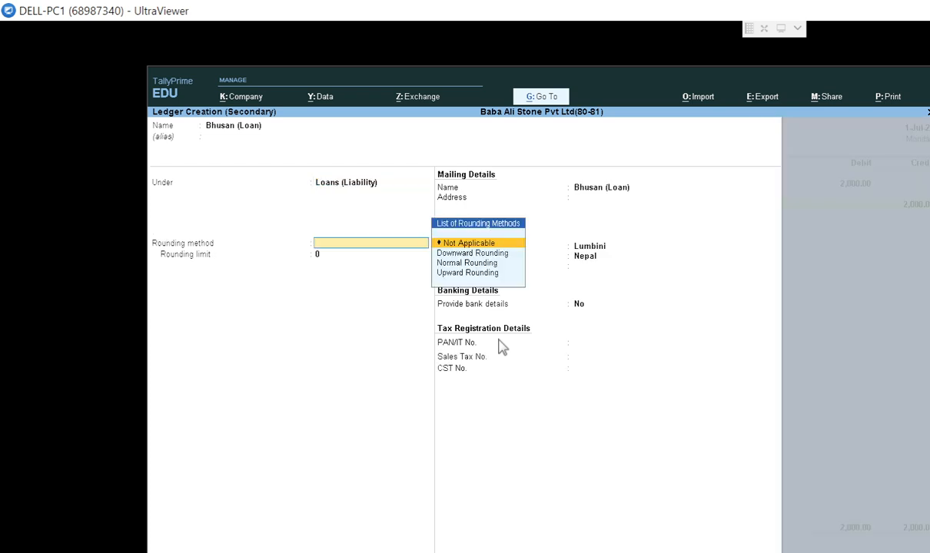
Step: Save the loan ledger with its remaining details at their defaults and credit it with 2,000 in the voucher
key("BackSpace")
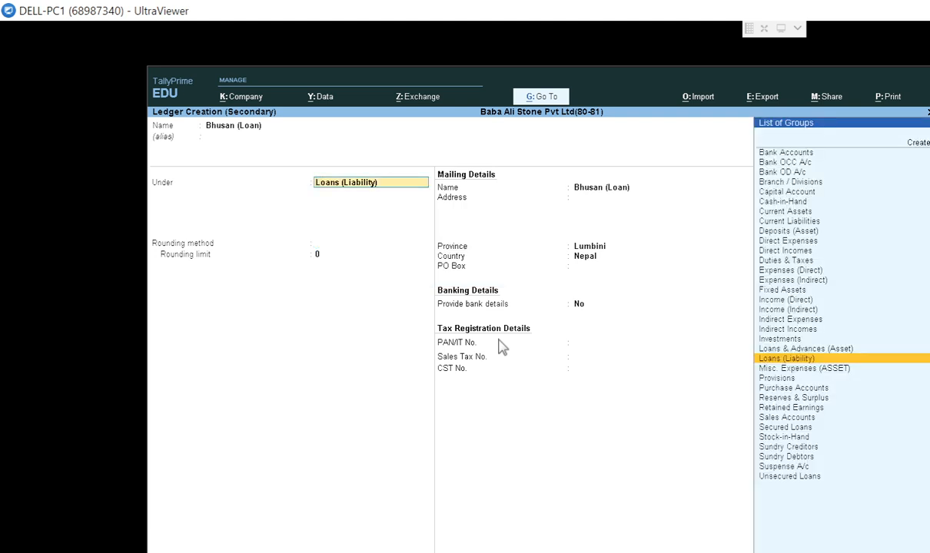
key("Return")
key("Return")
key("Return")
key("Return")
key("Return")
key("Return")
key("Return")
key("Return")
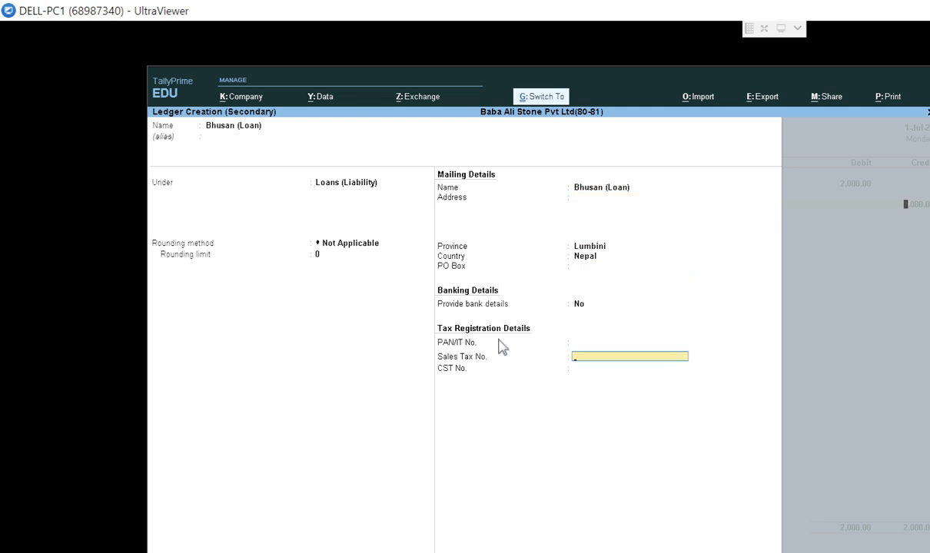
key("Return")
key("Return")
key("Return")
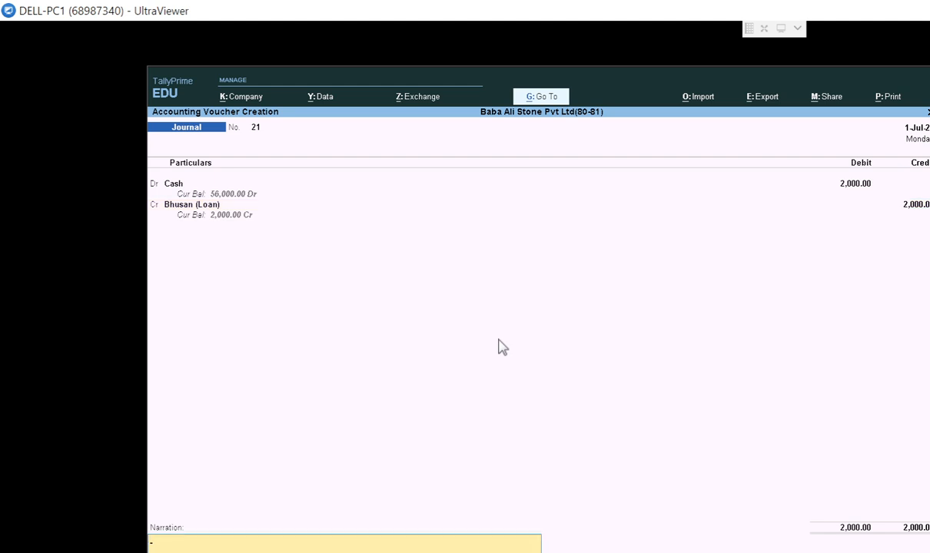
Step: Correct the Cash debit and the loan ledger's credit to 20,000 and accept the voucher without a narration
key("BackSpace")
key("BackSpace")
key("BackSpace")
key("BackSpace")
key("BackSpace")
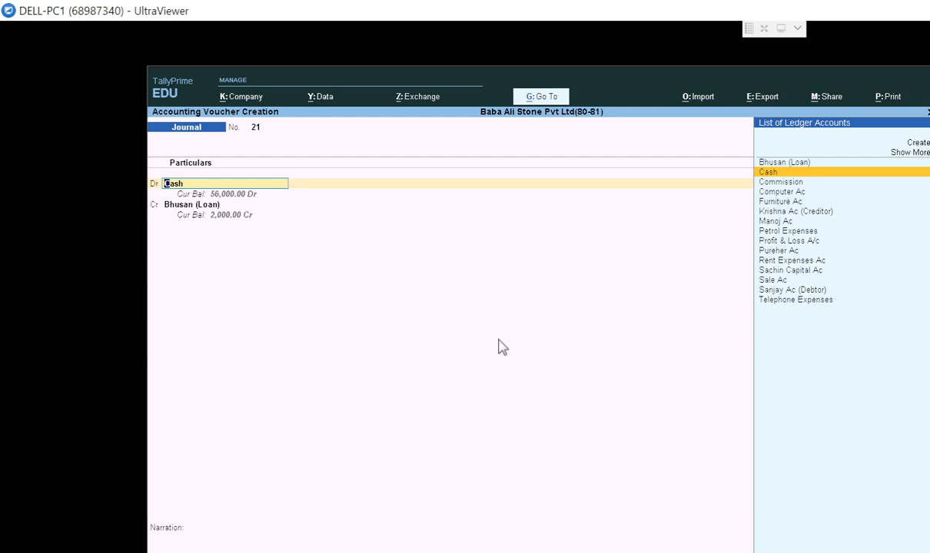
key("Return")
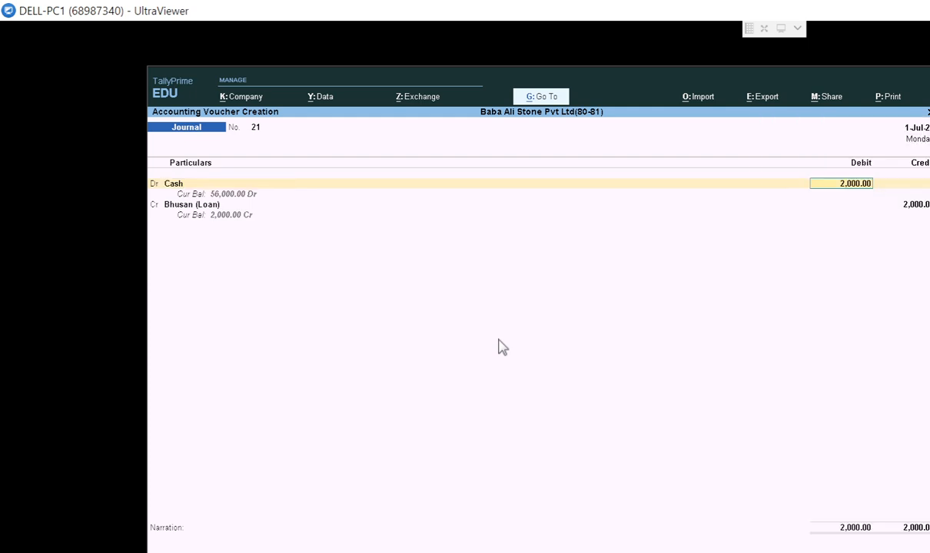
type("20,000")
key("Return")
key("Return")
key("Return")
key("Return")
key("Return")
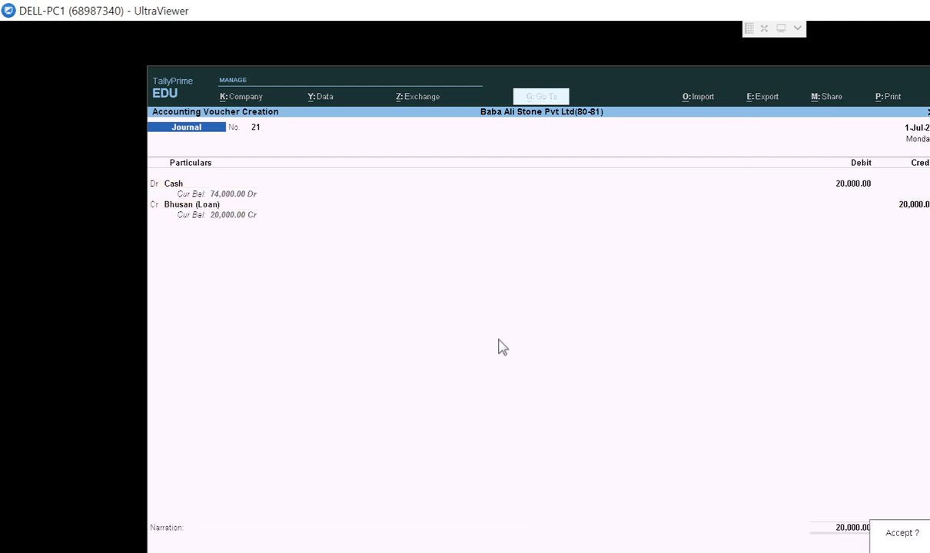
key("Return")
Step: Switch to Excel, select transaction 21, the credit sale to Jayesh Agencies, and return to TallyPrime
key("alt+Tab")
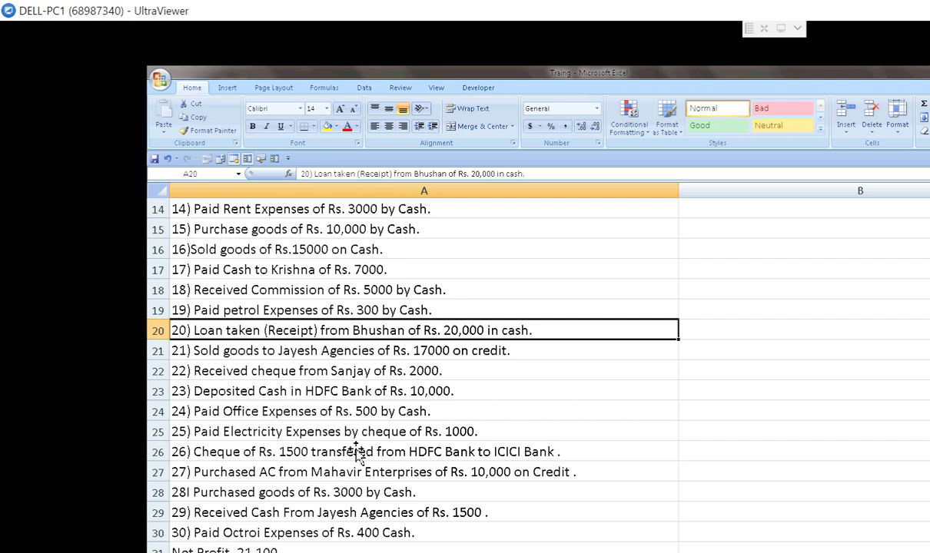
left_click(250, 351)
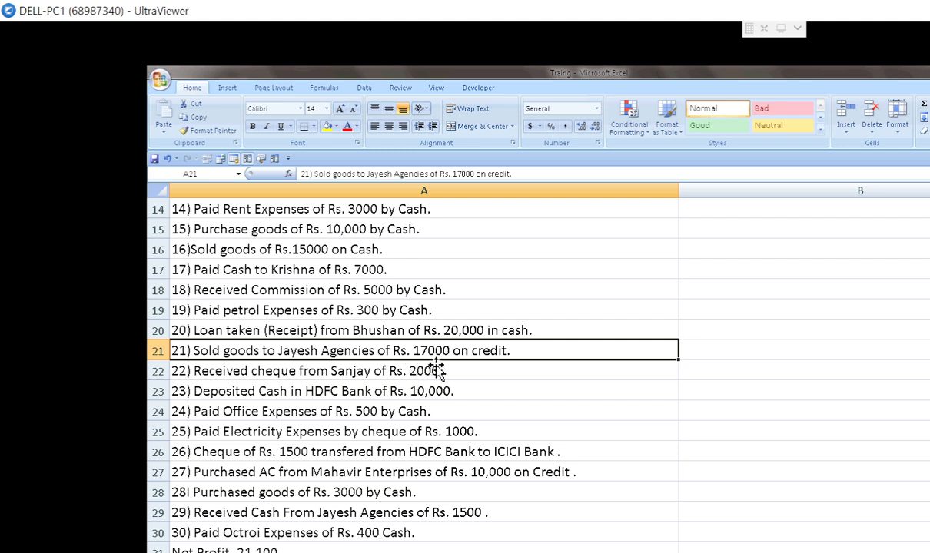
key("alt+Tab")
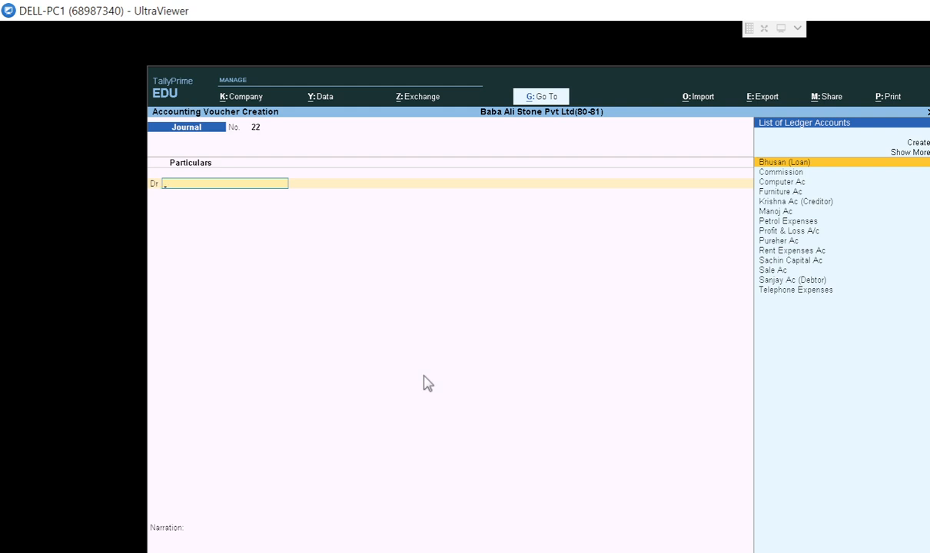
Step: Expand the ledger list and start a new ledger named Jayesh Agency from the voucher's debit line, without an alias
key("Down")
key("Down")
key("Down")
key("Down")
key("Down")
key("Down")
key("Down")
key("Down")
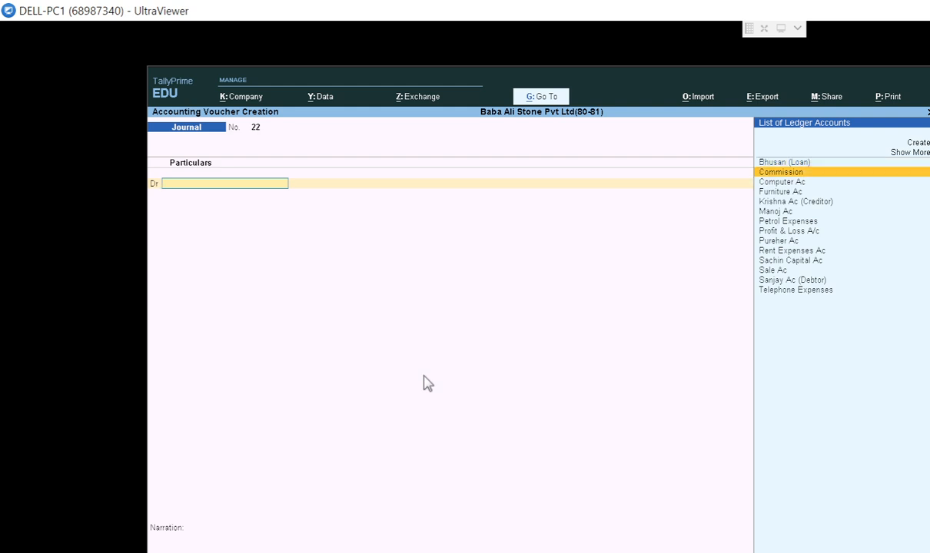
key("Up")
key("Up")
key("Up")
key("Up")
key("Up")
key("Up")
key("Up")
key("Up")
key("Up")
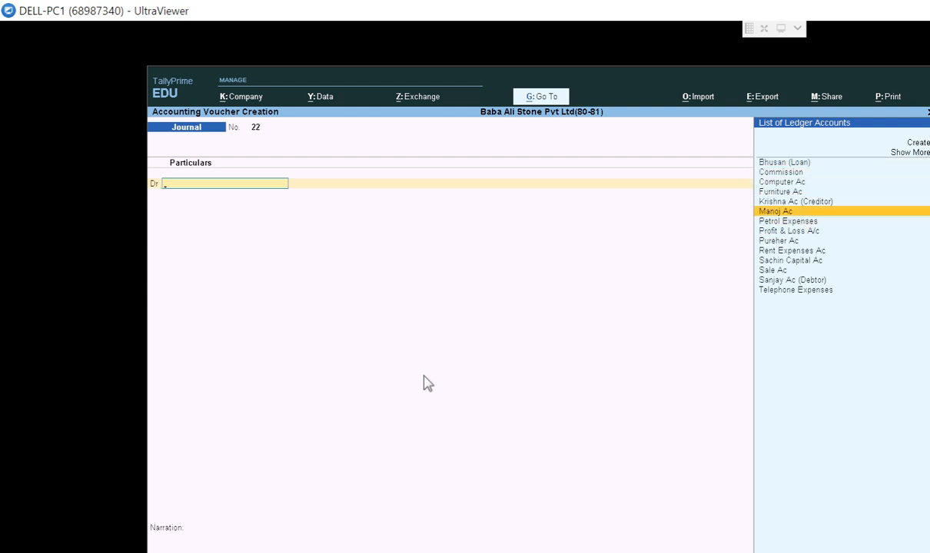
key("Return")
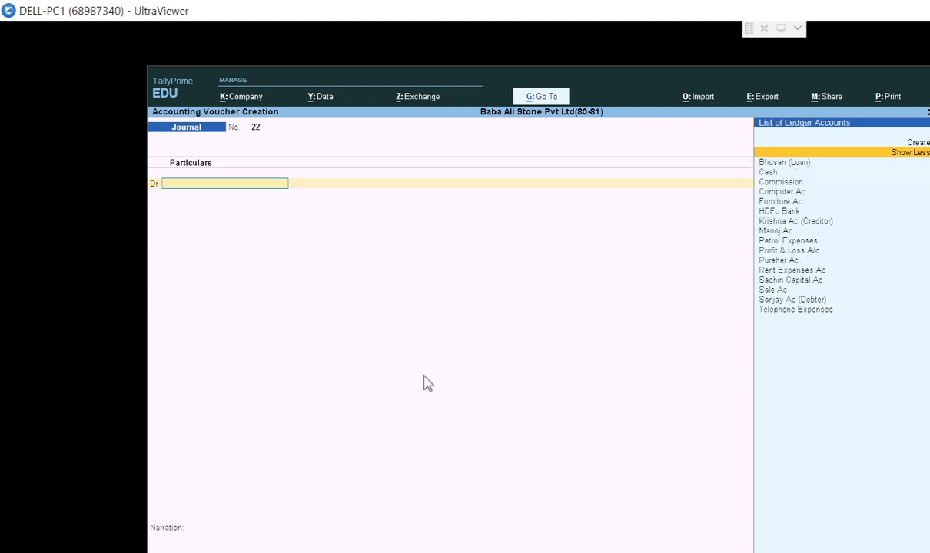
key("Up")
key("Return")
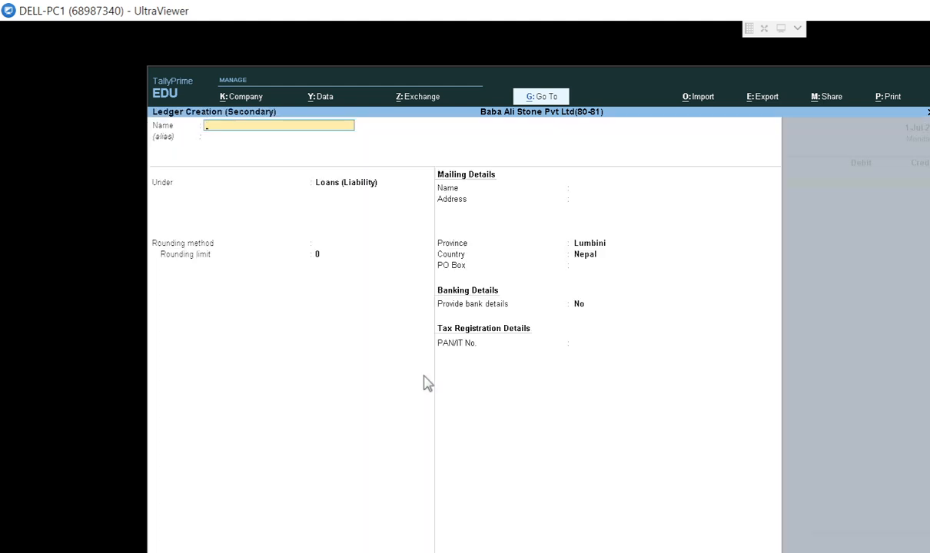
type("Jayesh Agency")
key("Return")
key("Return")
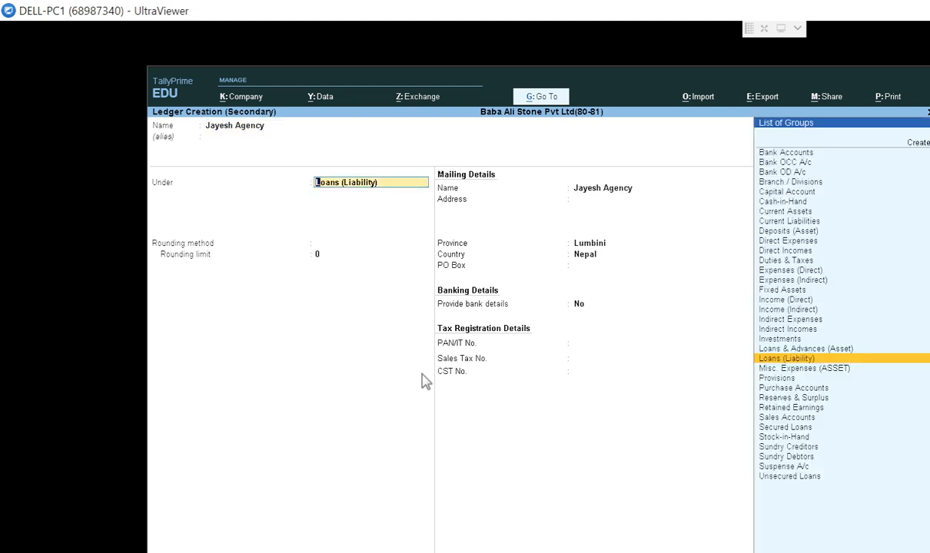
Step: Place the Jayesh Agency ledger under Sundry Debtors and save it with the default details
type("De")
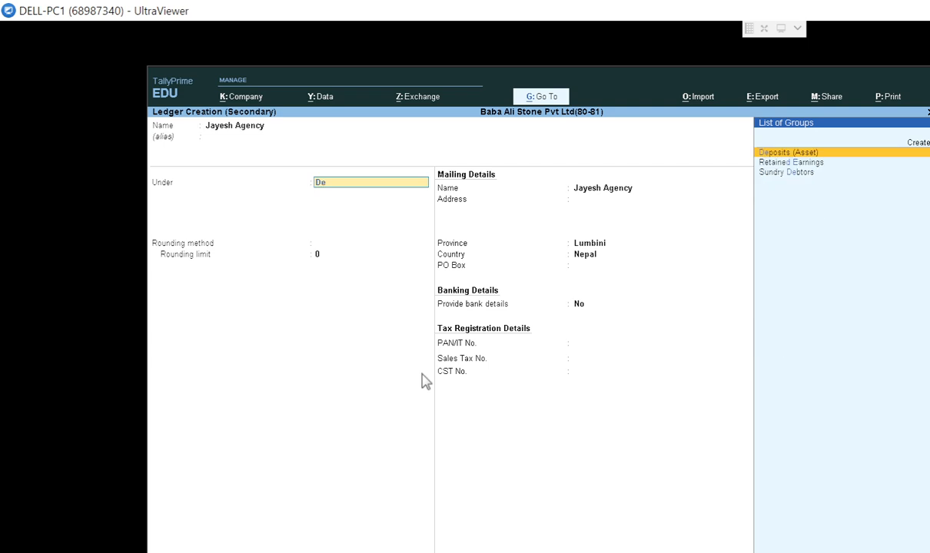
key("Down")
key("Down")
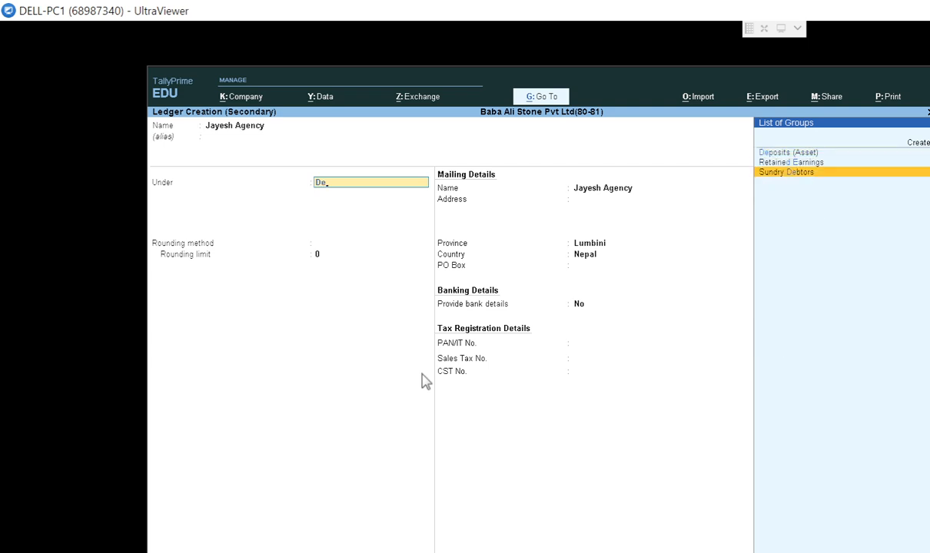
key("Return")
key("Return")
key("Return")
key("Return")
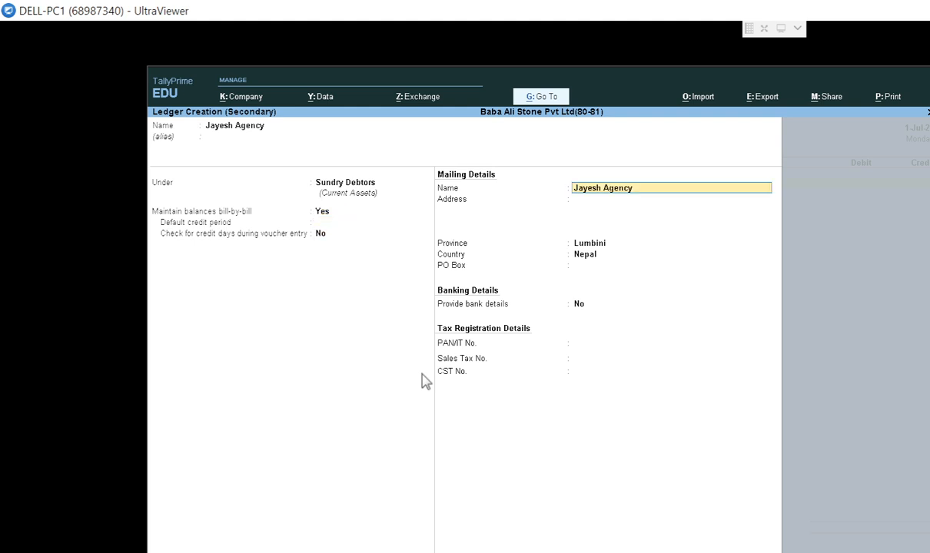
key("ctrl+a")
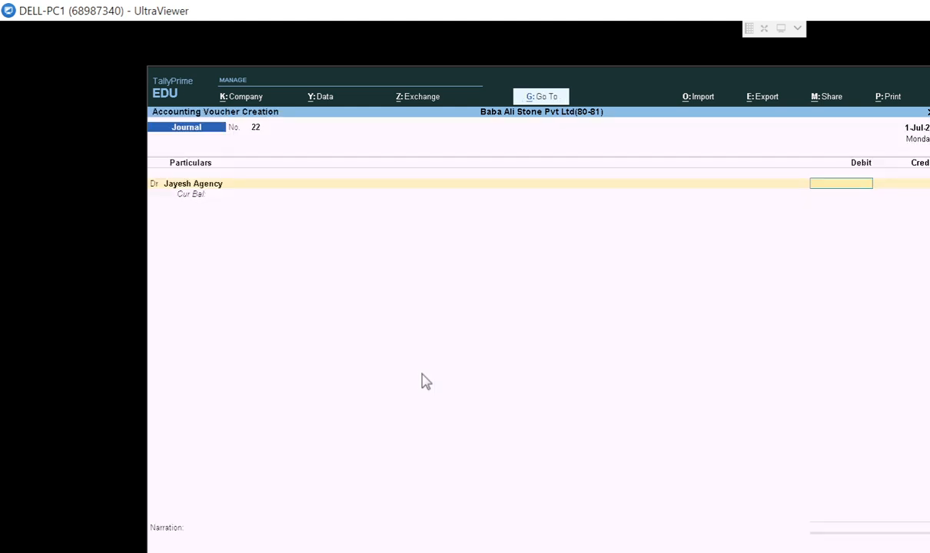
Step: Check transaction 21's amount in Excel, then enter a debit of 17,000 for Jayesh Agency in the TallyPrime journal voucher
key("alt+Tab")
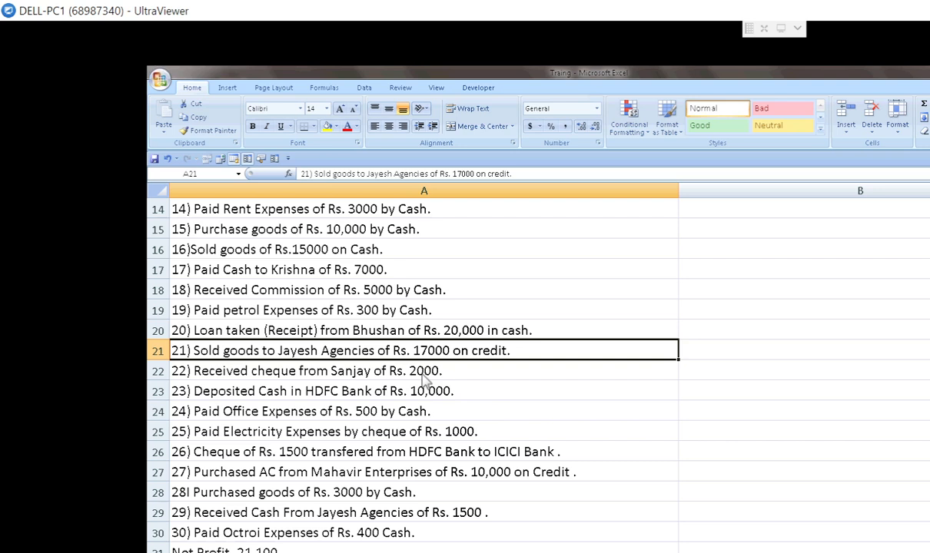
key("alt+Tab")
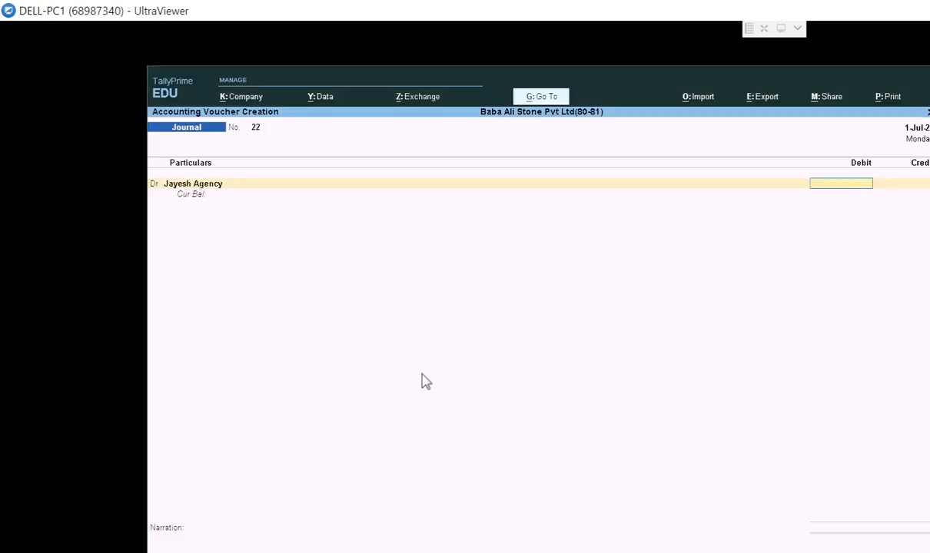
type("1")
type("7,")
type("000")
key("Return")
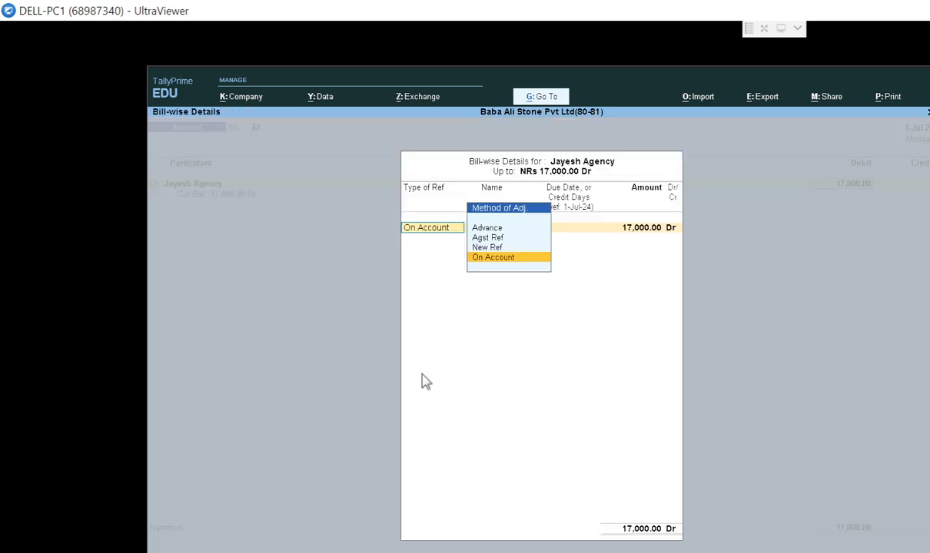
Step: Allocate Jayesh Agency's 17,000 debit bill-wise as a New Ref named 22 without a due date
key("Return")
key("BackSpace")
key("Up")
key("Return")
key("Return")
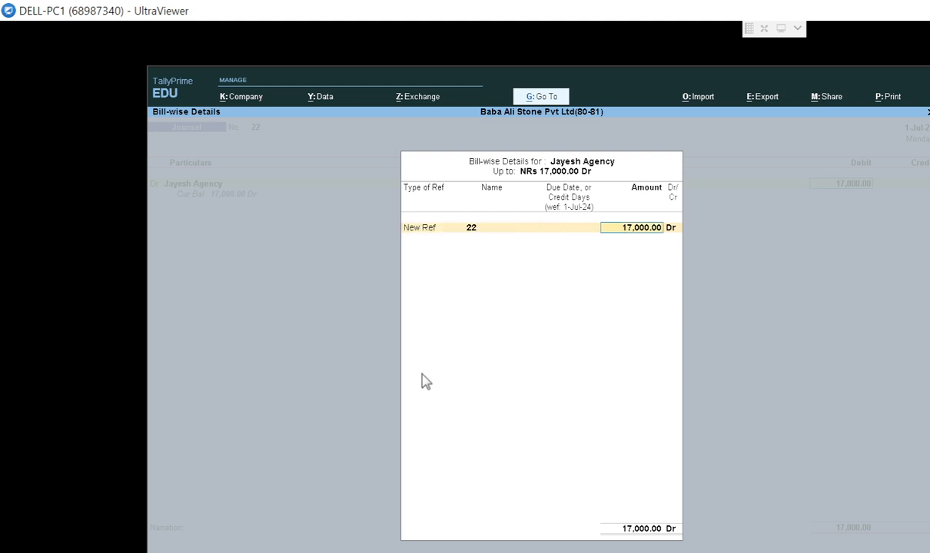
key("Return")
key("Return")
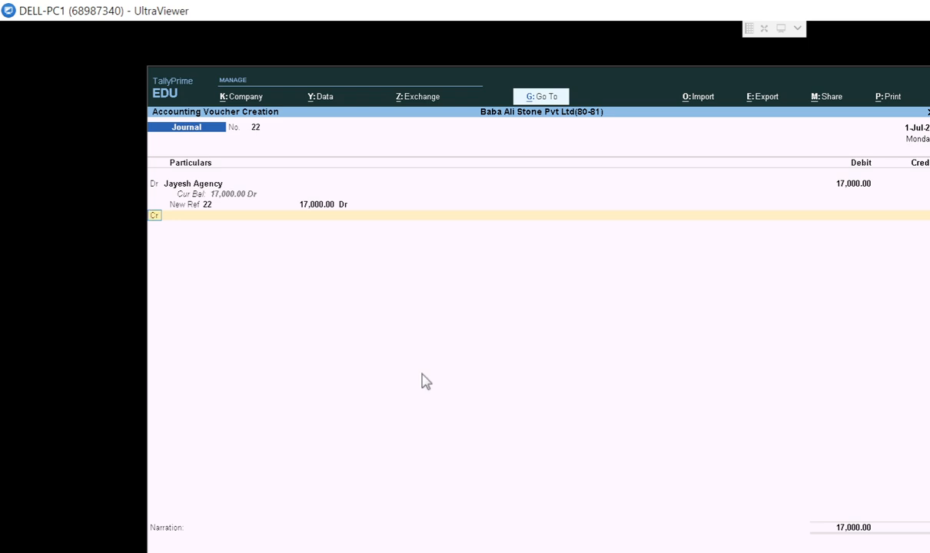
Step: Credit Sale Ac with 17,000, leaving its inventory allocation empty, and accept the voucher without a narration
key("Return")
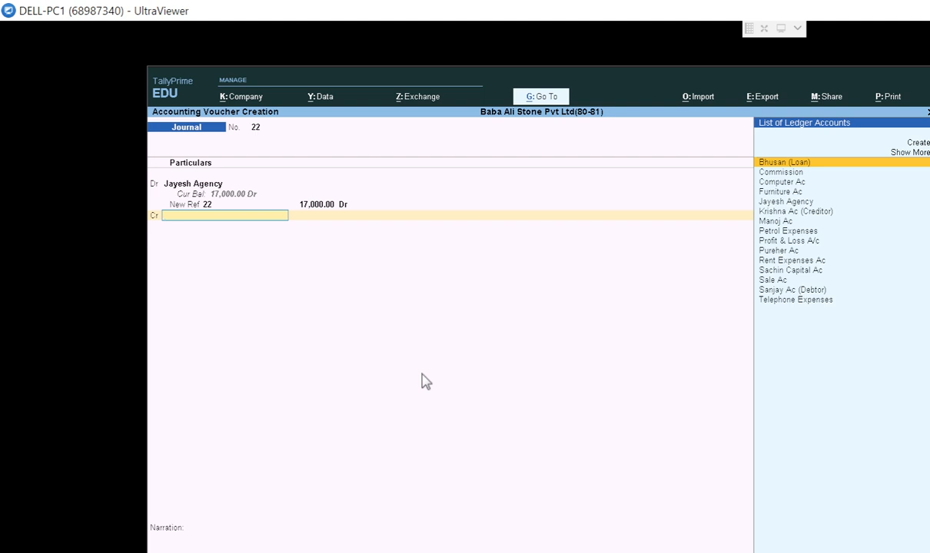
type("Sa")
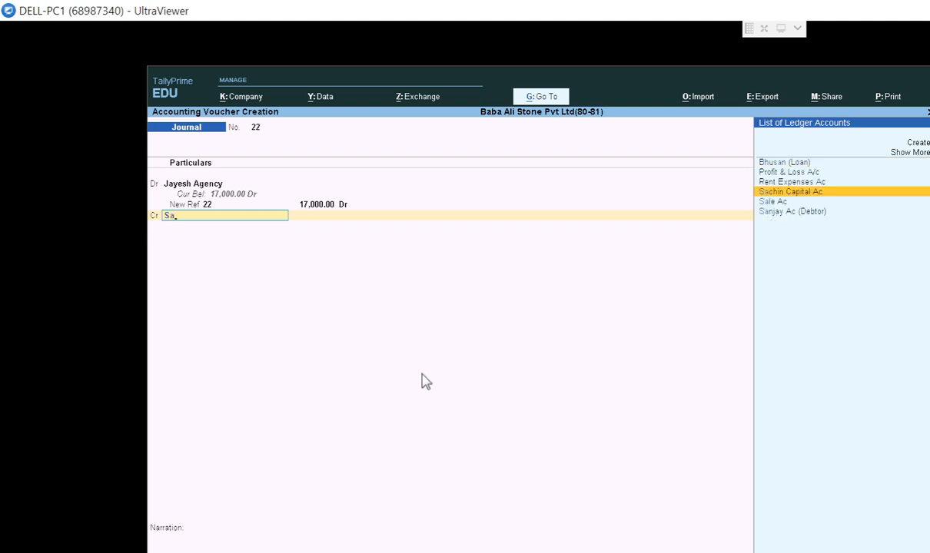
key("Down")
key("Return")
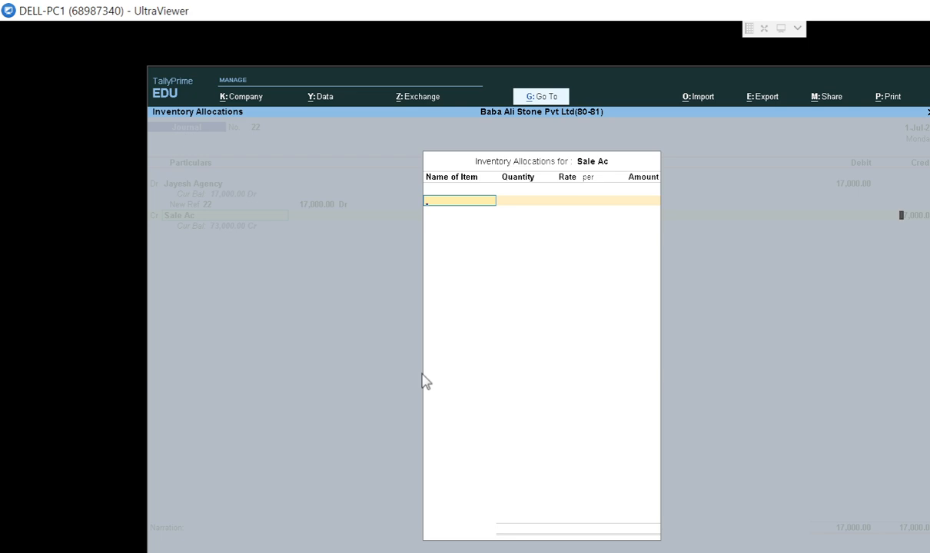
key("Return")
key("BackSpace")
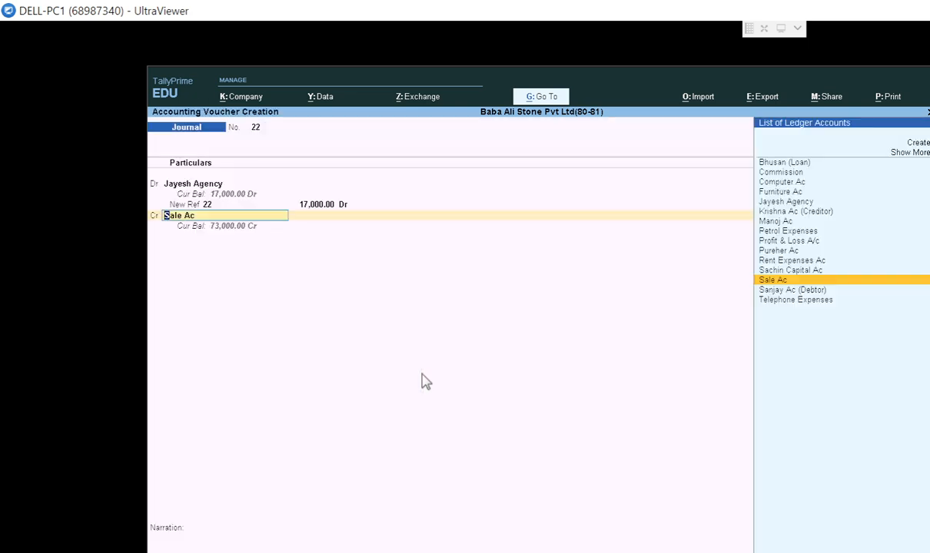
key("Return")
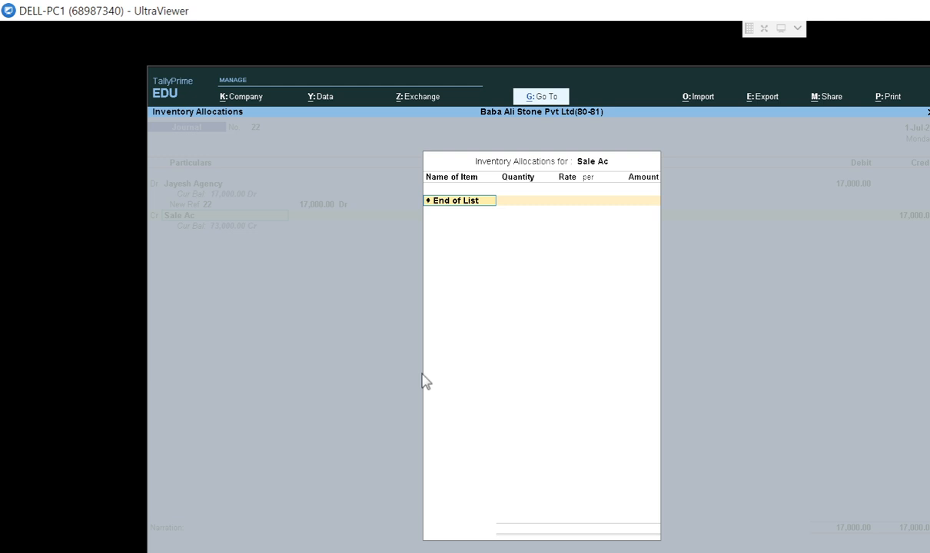
key("Return")
key("Return")
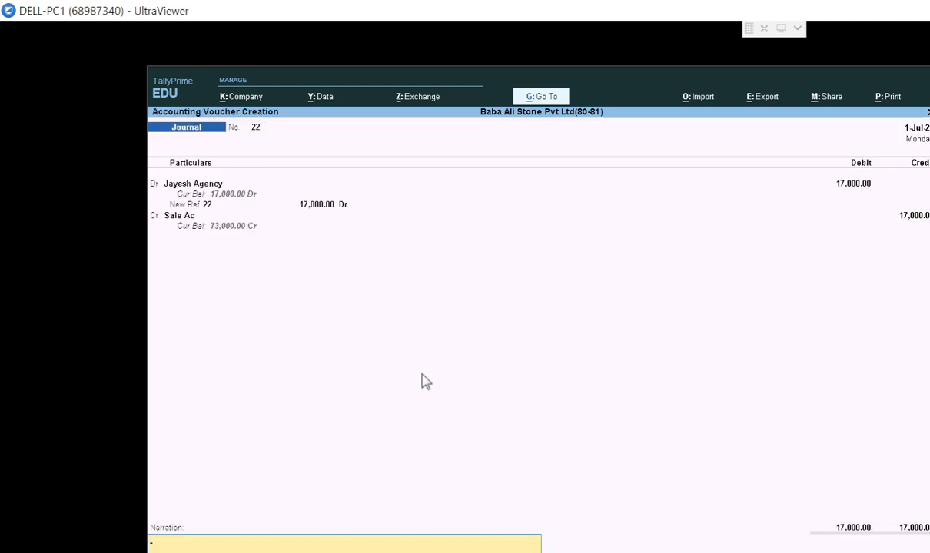
key("Return")
key("Return")
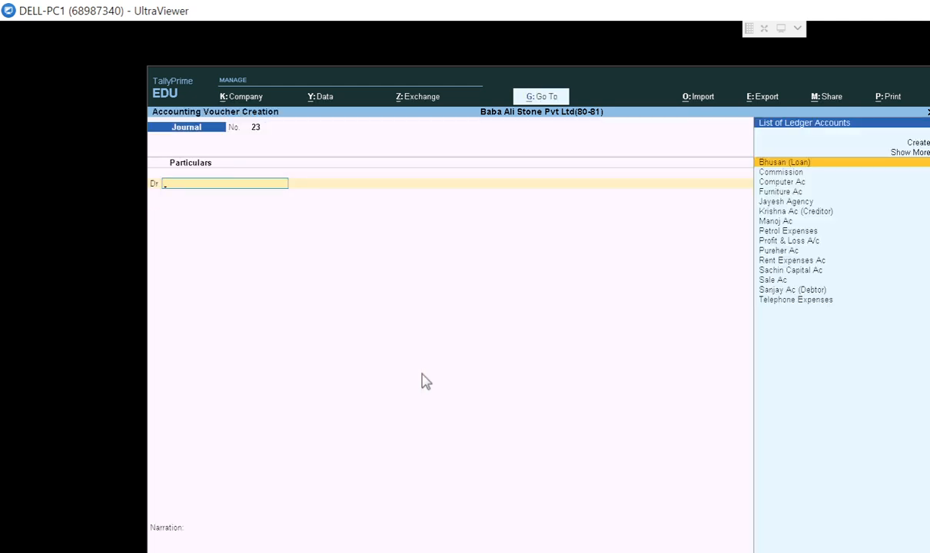
Step: Switch to Excel, select transaction 22, the cheque receipt of Rs. 2000, and return to TallyPrime
key("alt+Tab")
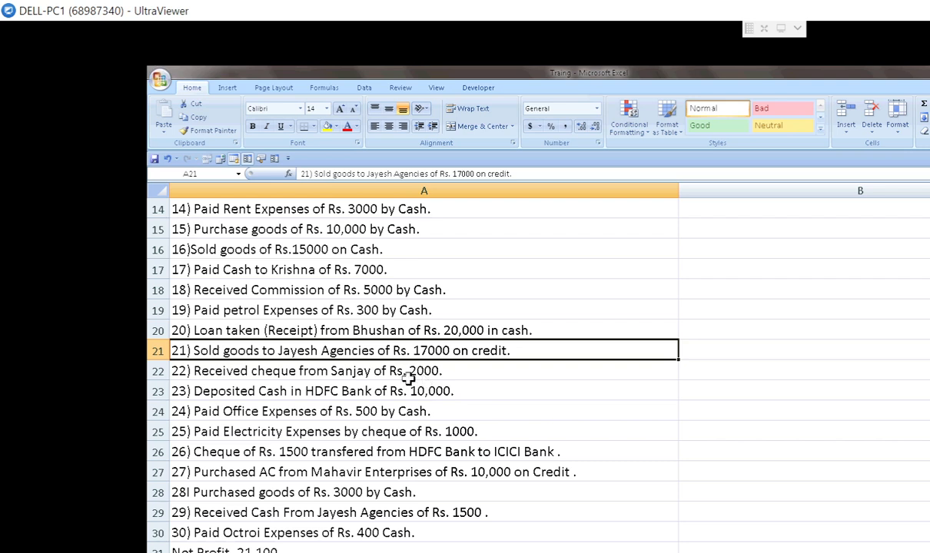
left_click(342, 369)
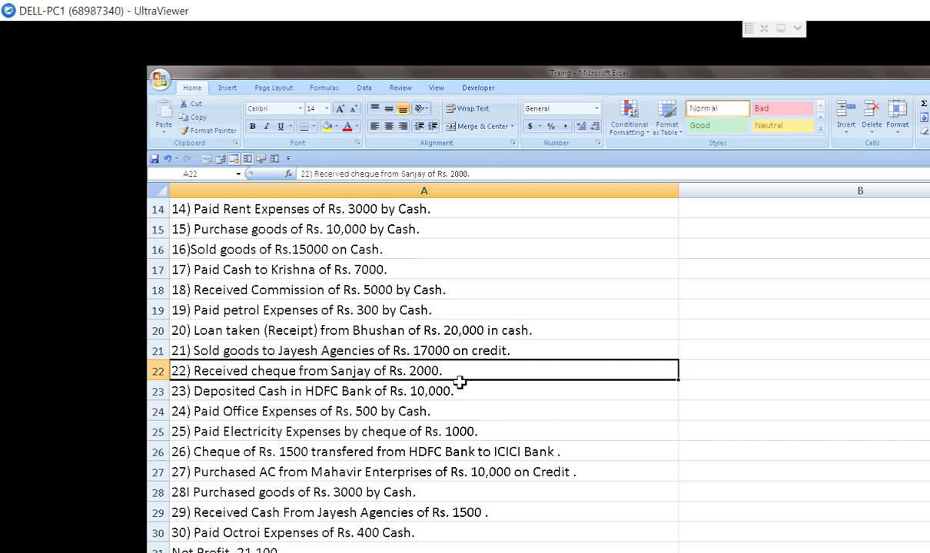
key("alt+Tab")
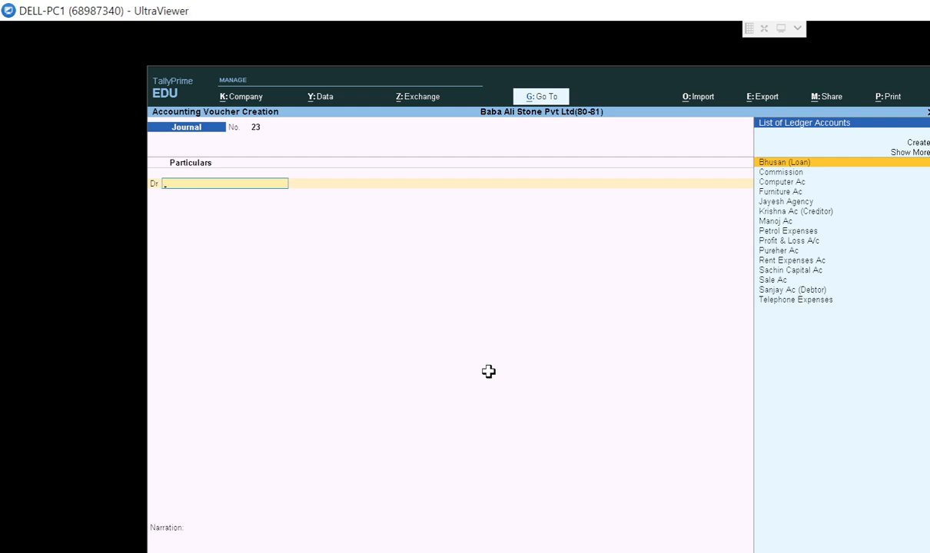
Step: Debit HDFc Bank with 2,000 and accept the Cheque/DD bank allocation with its default details
type("Ba")
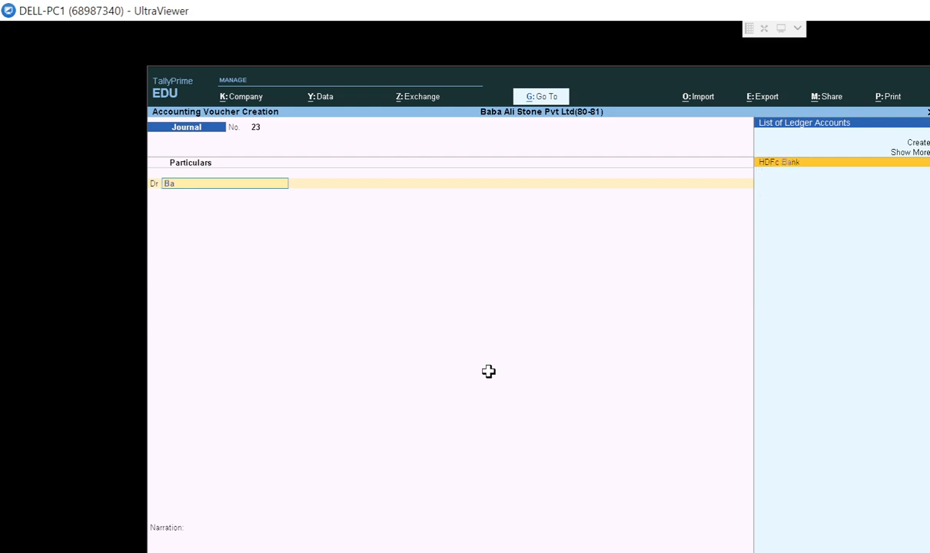
key("Return")
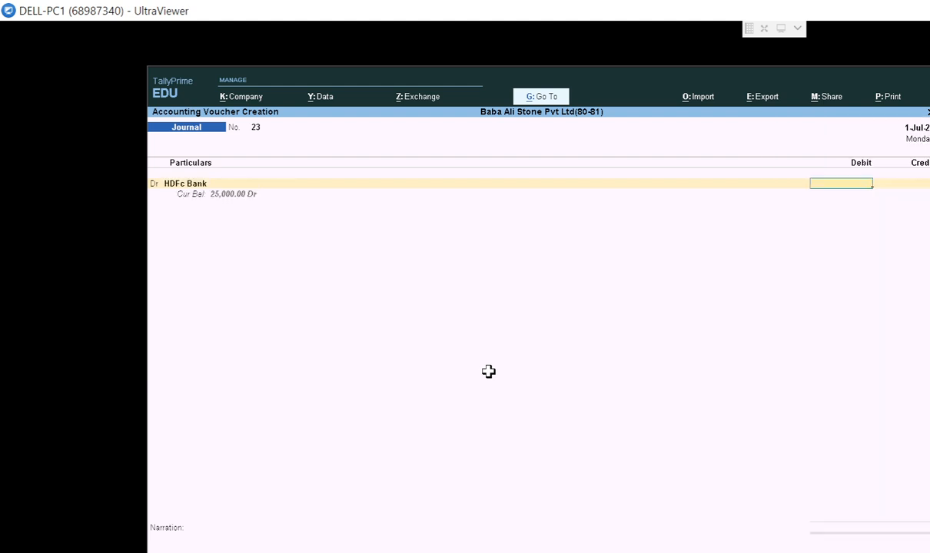
type("2000")
key("Return")
key("Return")
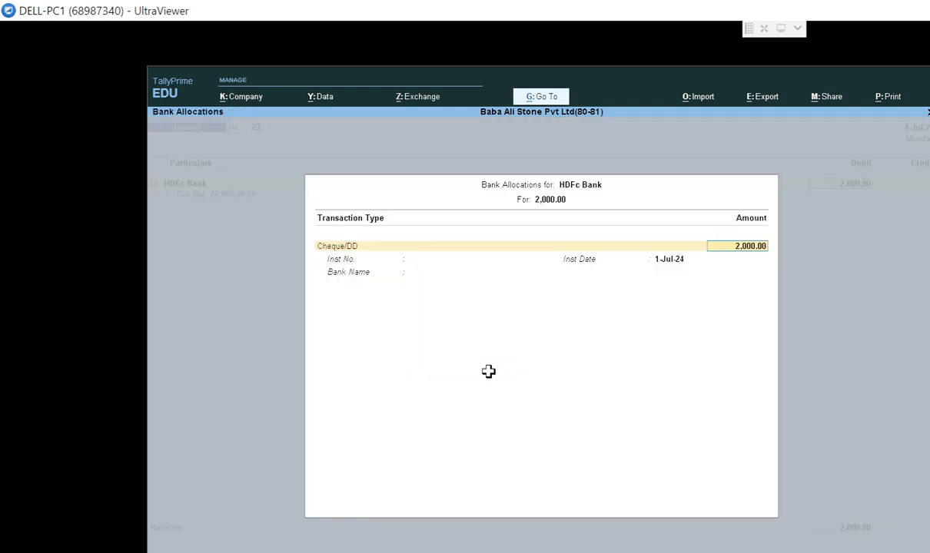
key("Return")
key("Return")
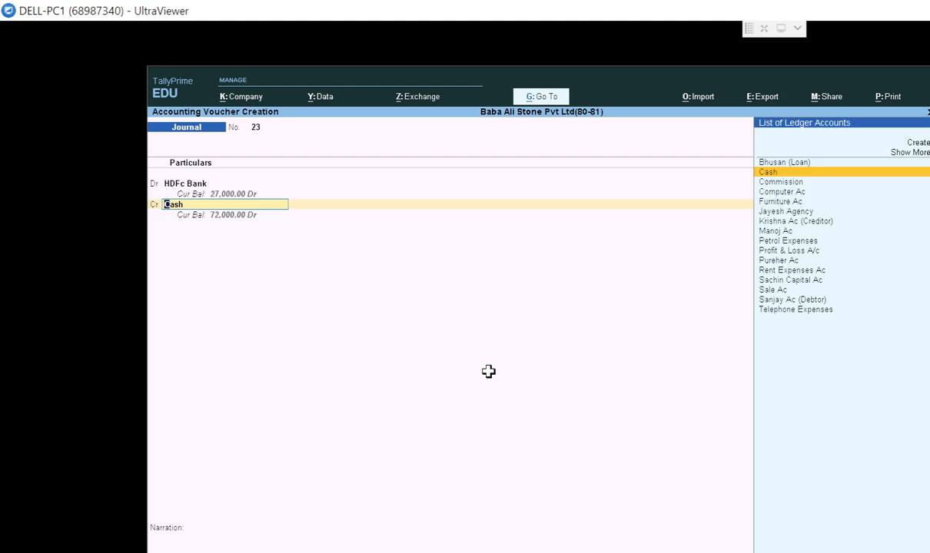
Step: Credit the debtor named in transaction 22 with 2,000 as Agst Ref against pending bill 9 and accept the voucher
type("Sa")
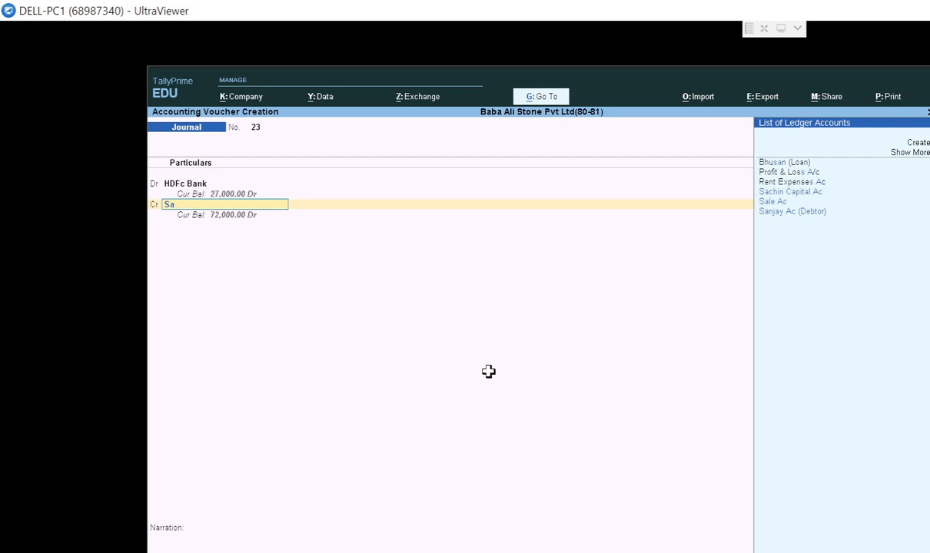
type("n")
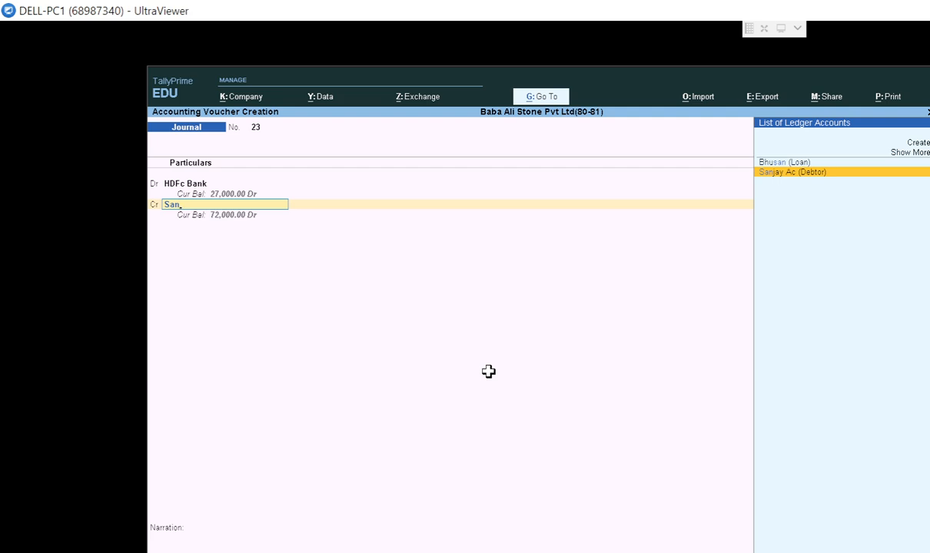
key("Return")
key("Return")
key("Return")
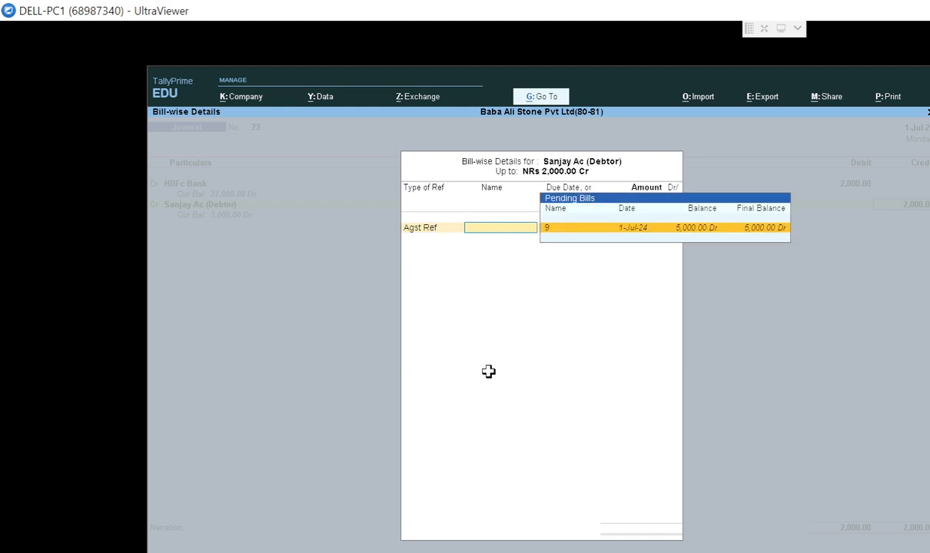
key("Return")
key("Return")
key("Return")
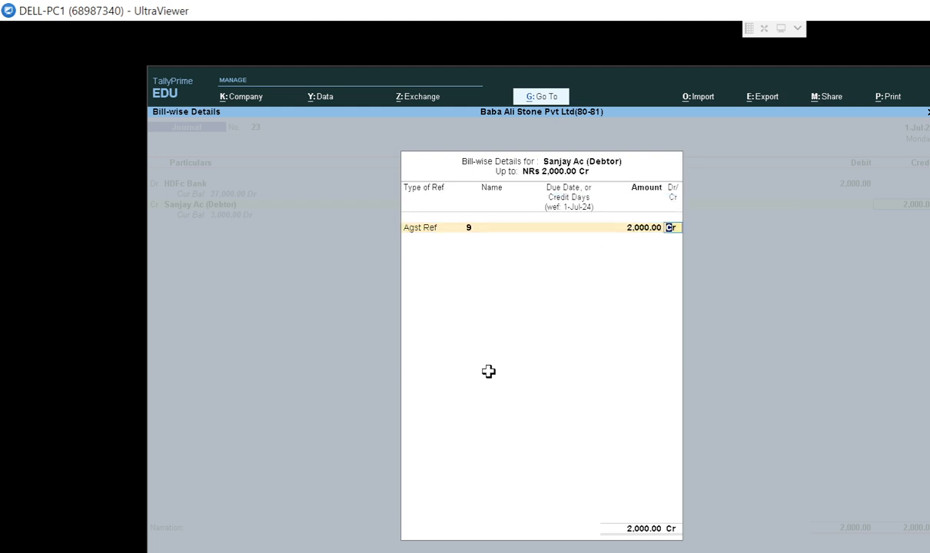
key("Return")
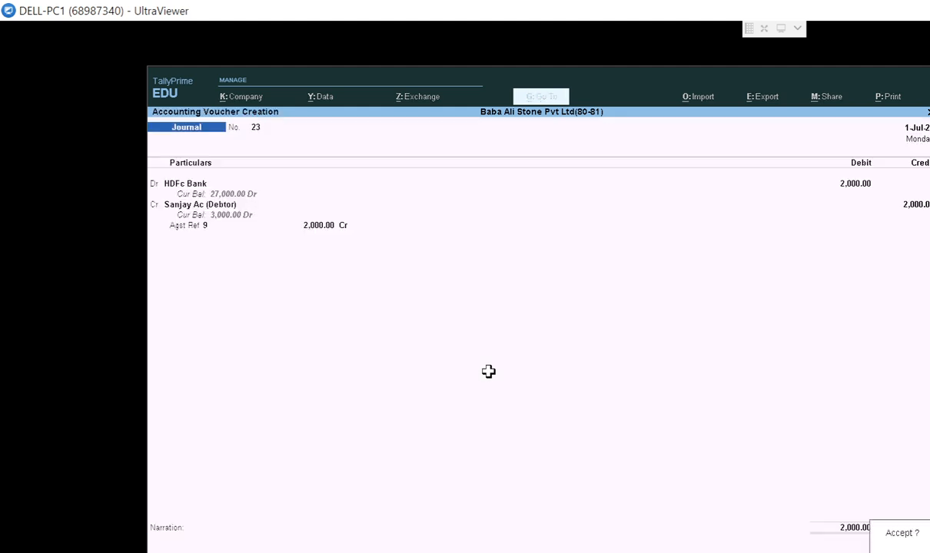
key("Return")
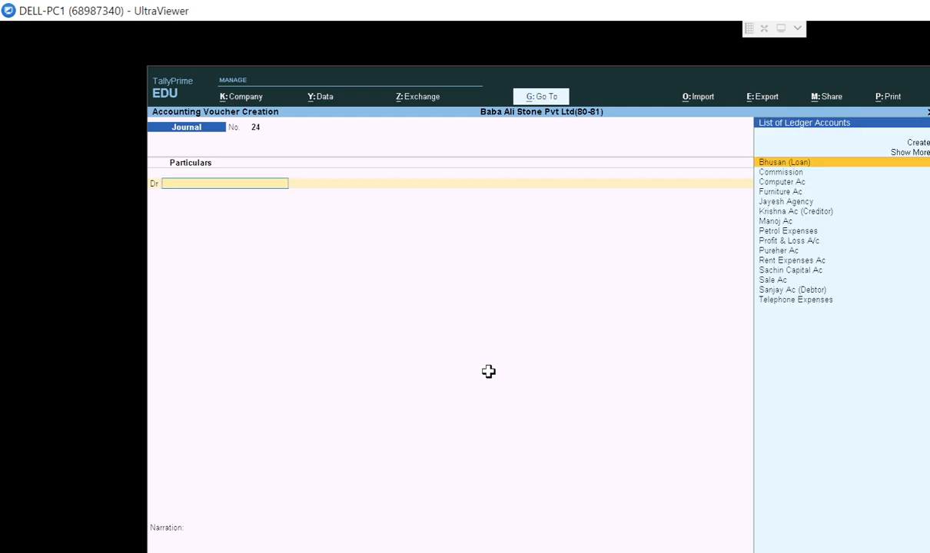
Step: Switch to Excel, select transaction 23, the cash deposit in HDFC Bank, and return to TallyPrime
key("alt+Tab")
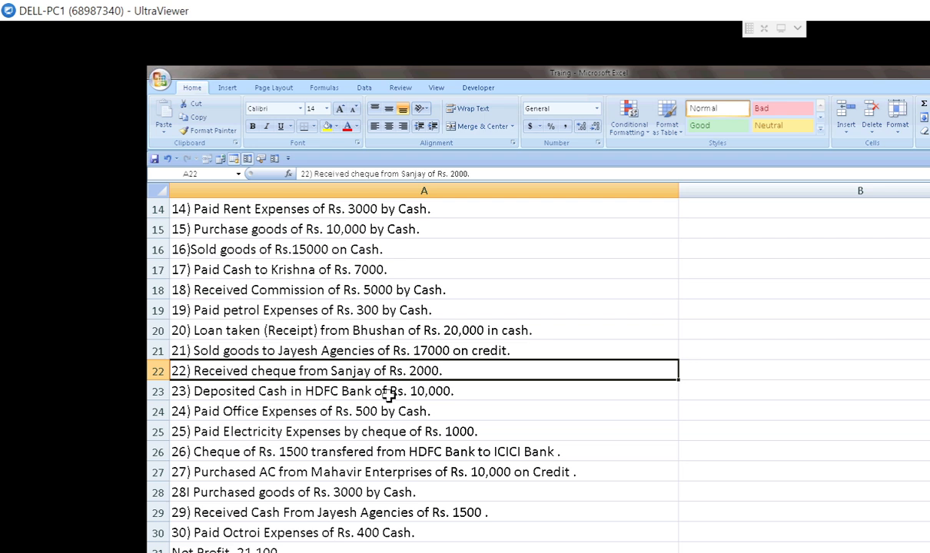
left_click(479, 400)
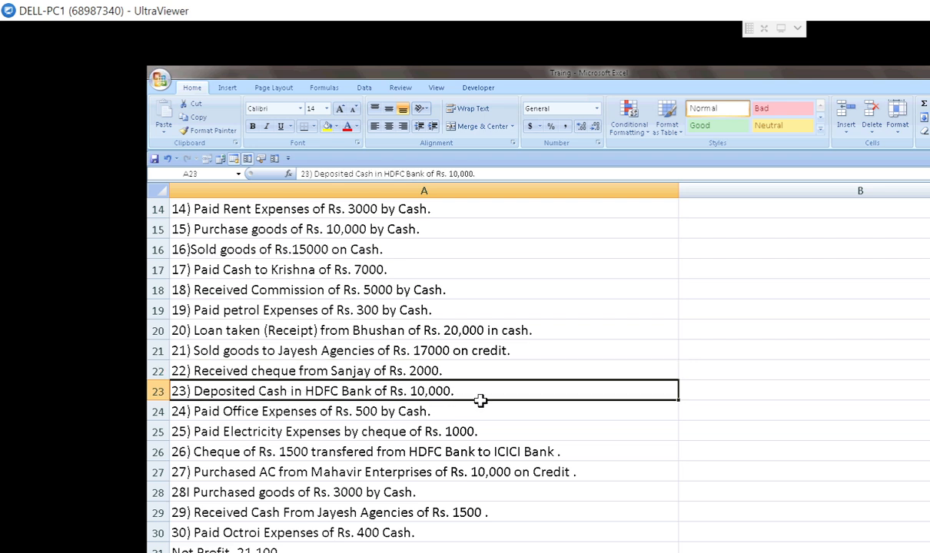
key("alt+Tab")
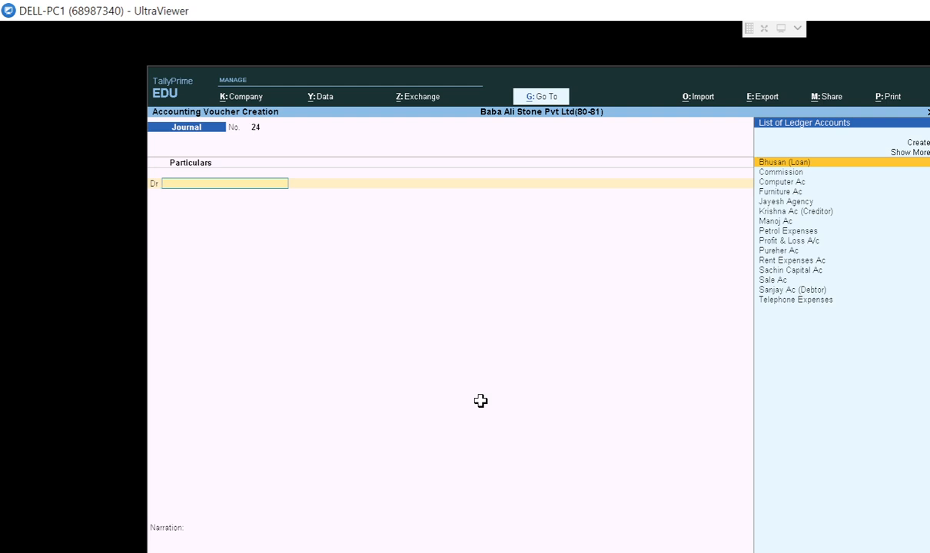
Step: Debit HDFc Bank with 10,000 in the new journal voucher and accept the default Cheque/DD bank allocation
type("Ba")
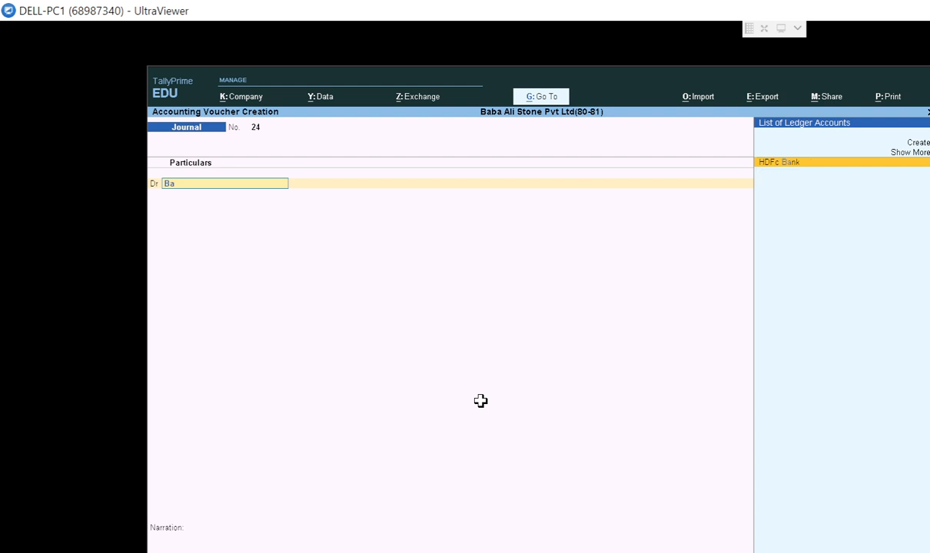
key("Return")
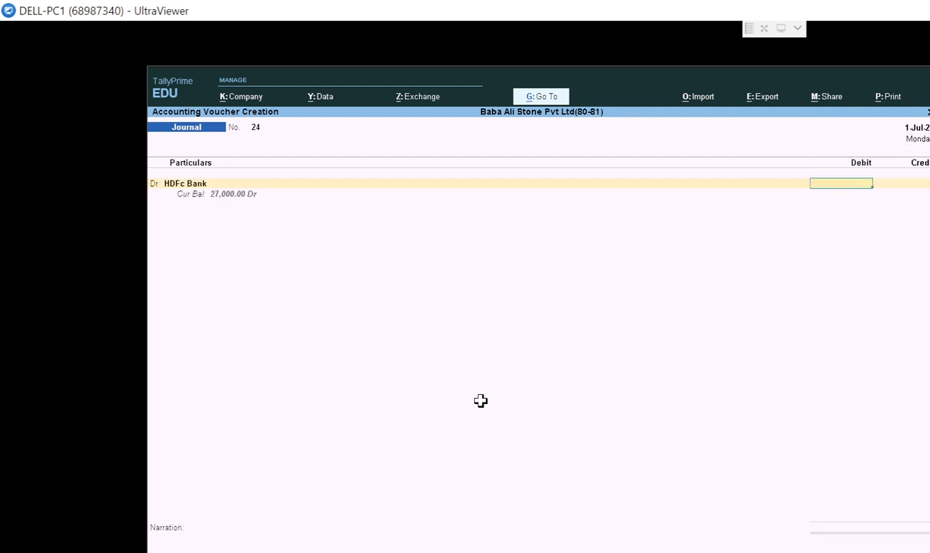
type("10000")
key("Return")
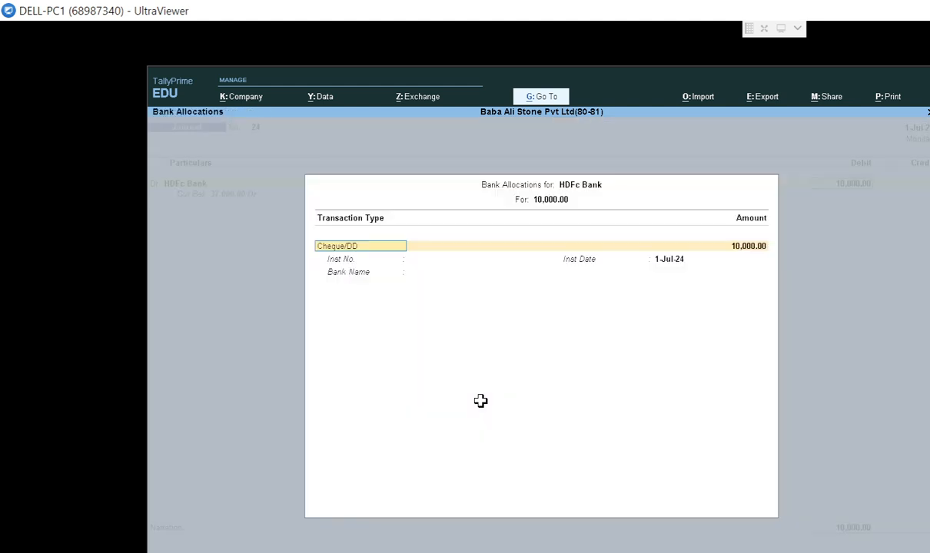
key("Return")
key("Return")
key("Return")
key("Return")
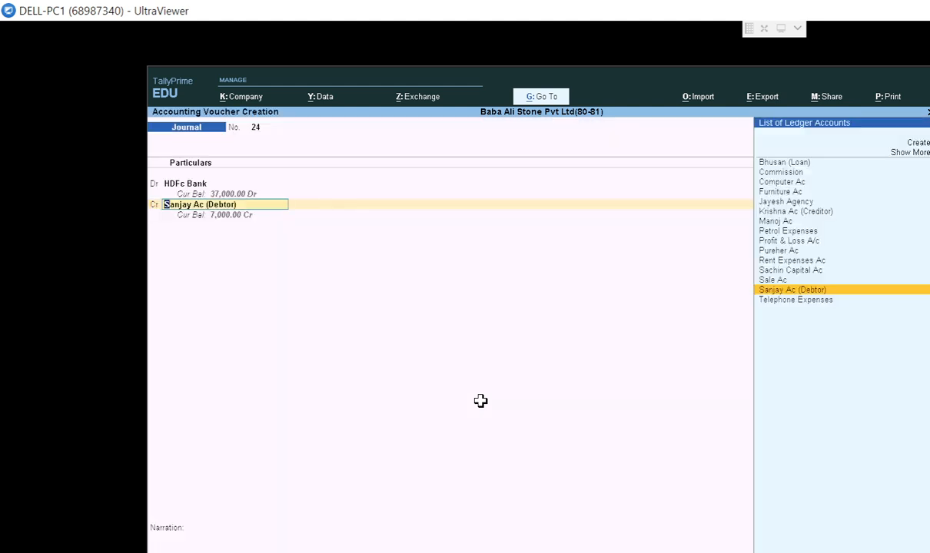
Step: Replace the suggested credit ledger with Cash for 10,000 and accept the voucher without a narration
key("Return")
key("shift+Tab")
type("Cas")
key("Return")
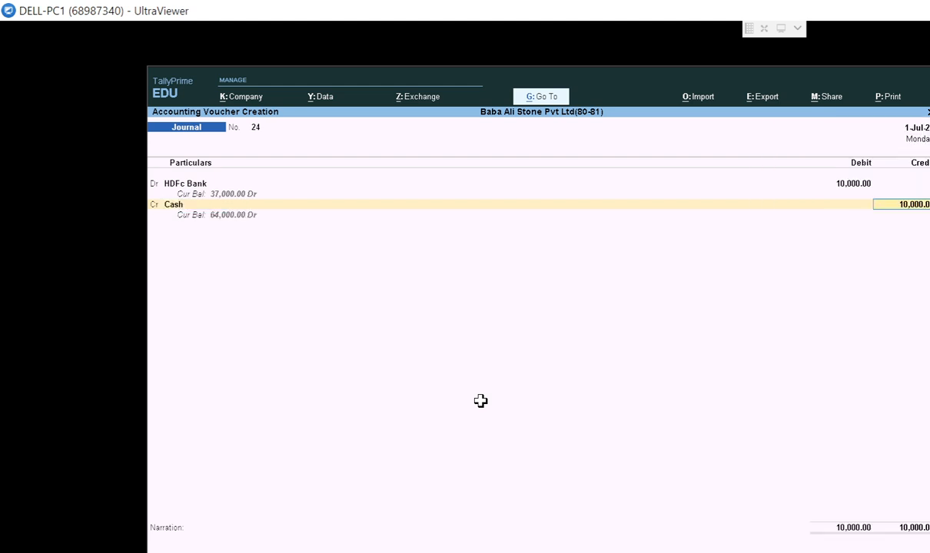
key("Return")
key("Return")
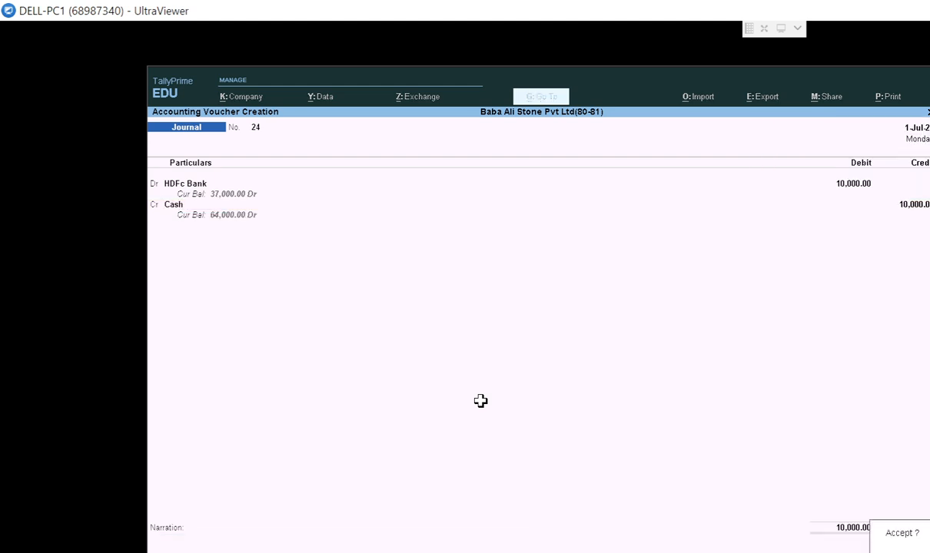
key("Return")
Step: Switch to Excel, select transaction 24, the office expenses paid by cash, and return to TallyPrime
key("alt+Tab")
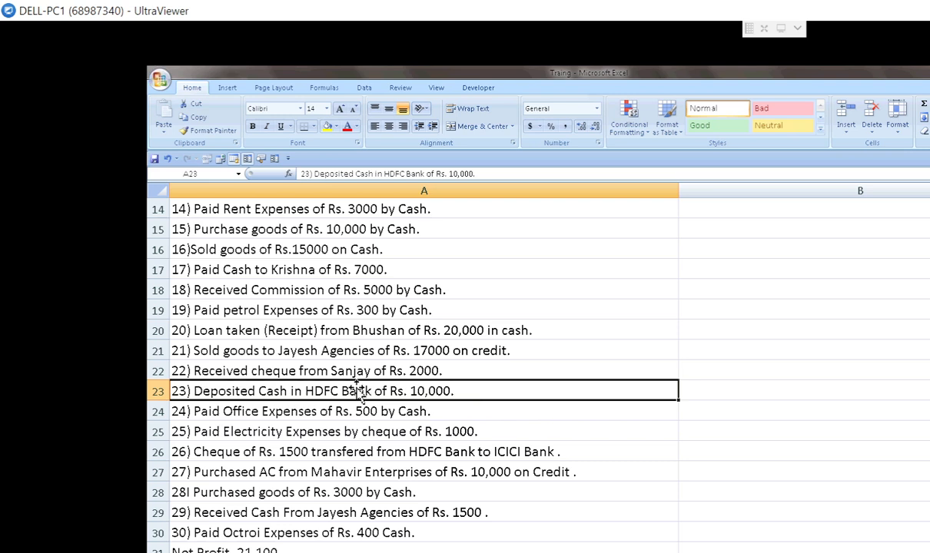
left_click(262, 414)
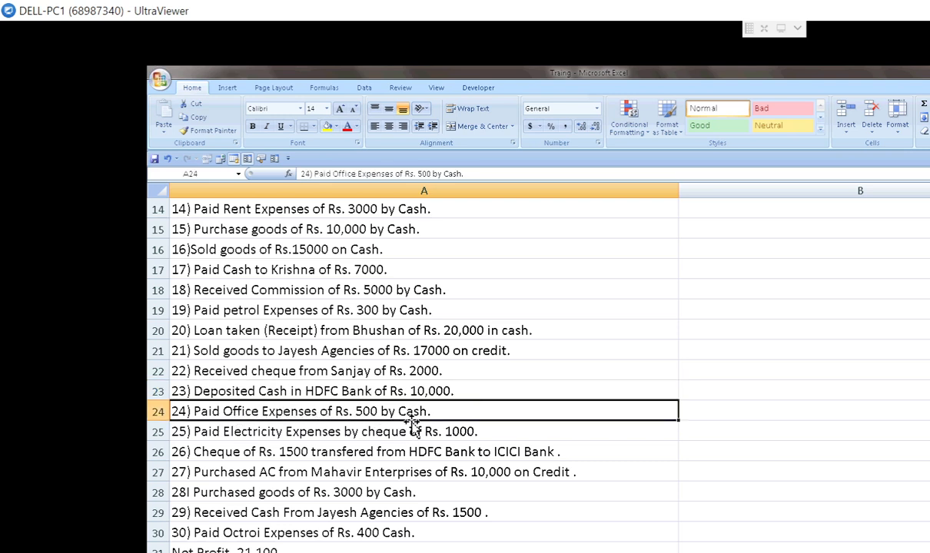
key("alt+Tab")
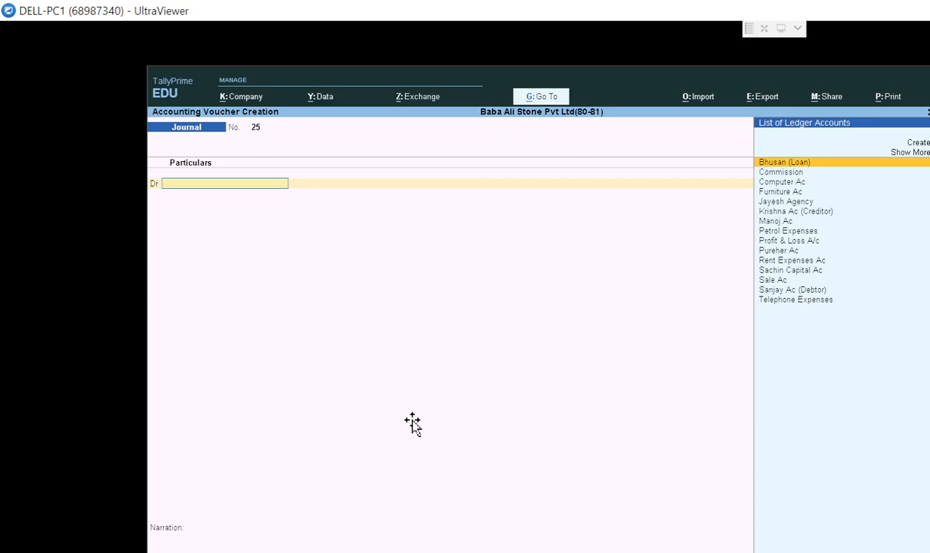
Step: Start creating a new ledger from the debit line of the journal voucher and name it Office Exp
key("Up")
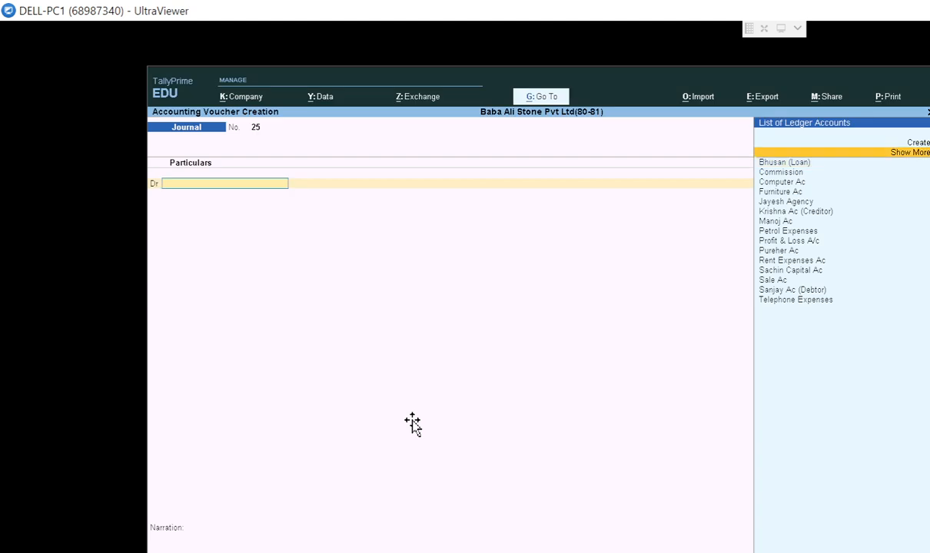
key("Up")
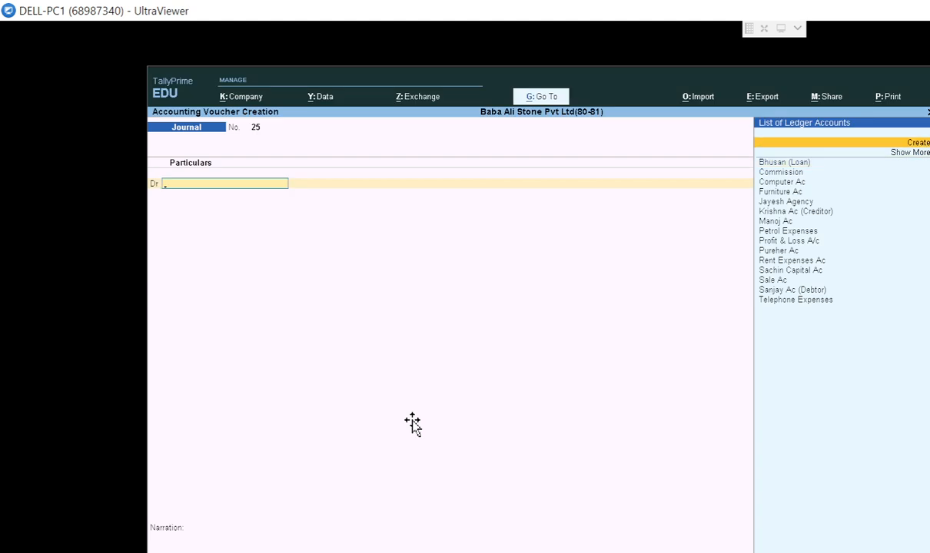
key("Return")
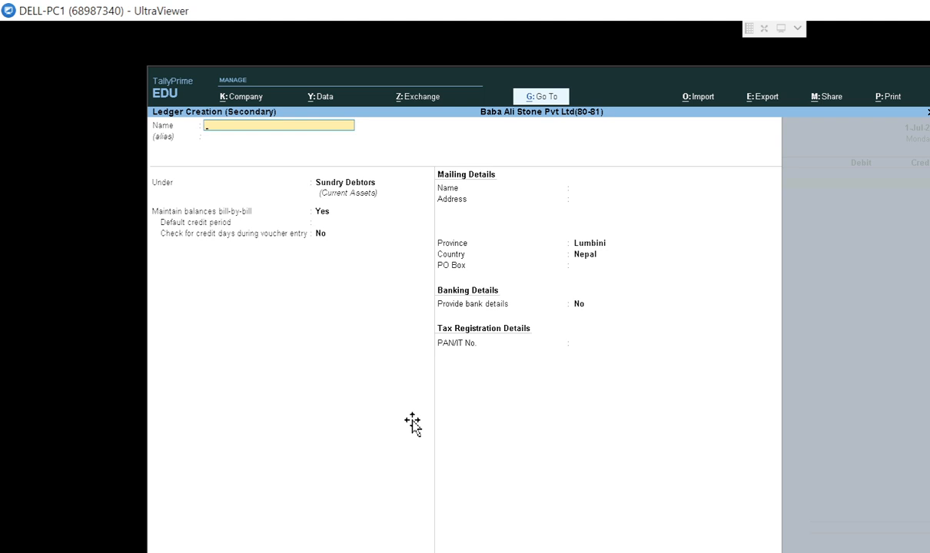
type("Oo")
key("BackSpace")
type("ce ep")
key("BackSpace")
type("xp")
key("Return")
key("Return")
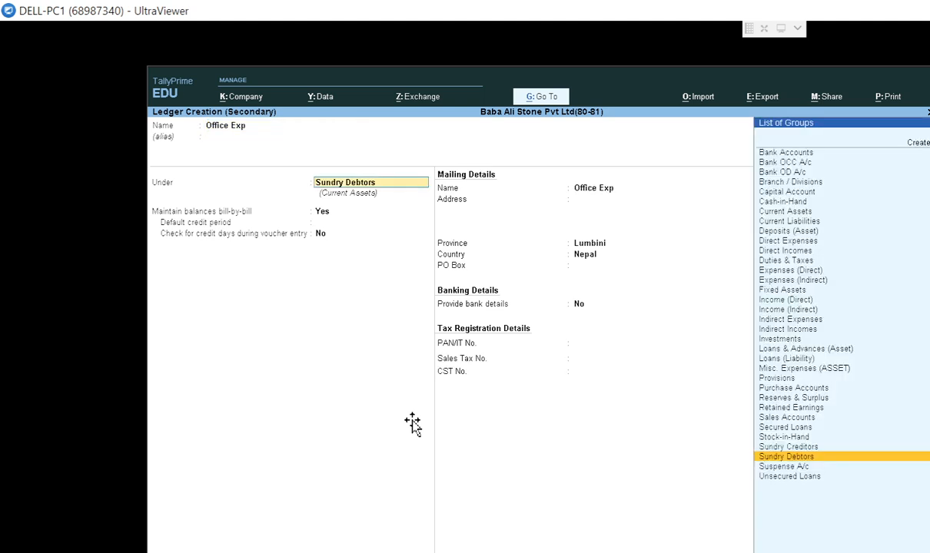
Step: Place the Office Exp ledger under Indirect Expenses and save it with the default settings
key("Return")
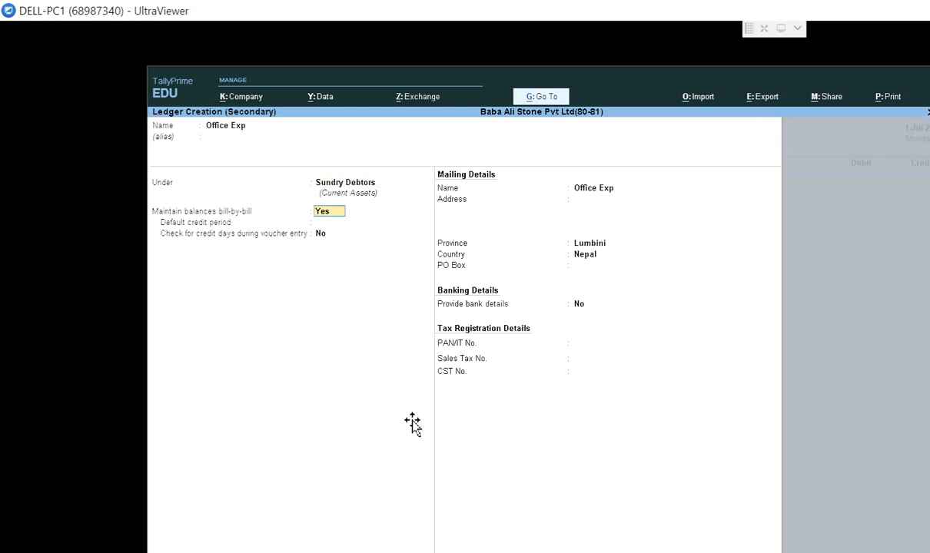
key("BackSpace")
key("BackSpace")
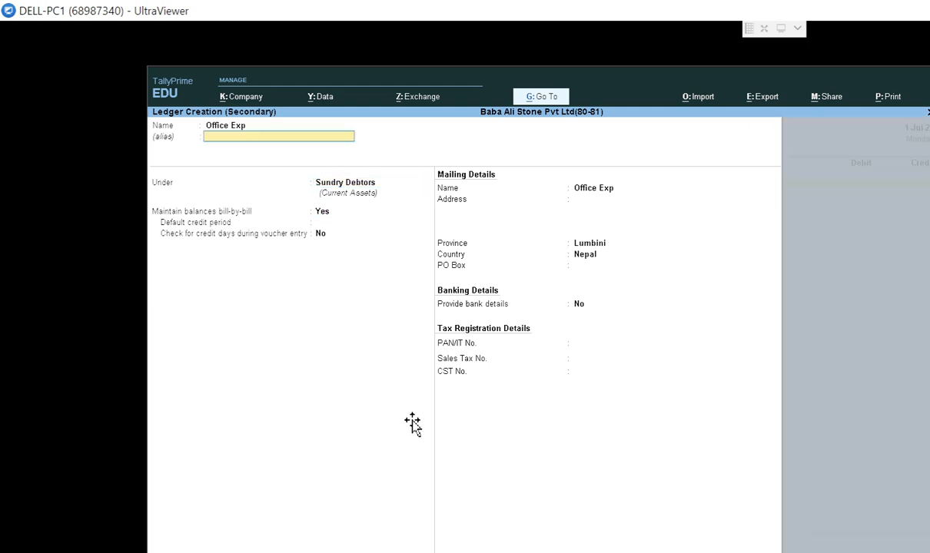
key("Return")
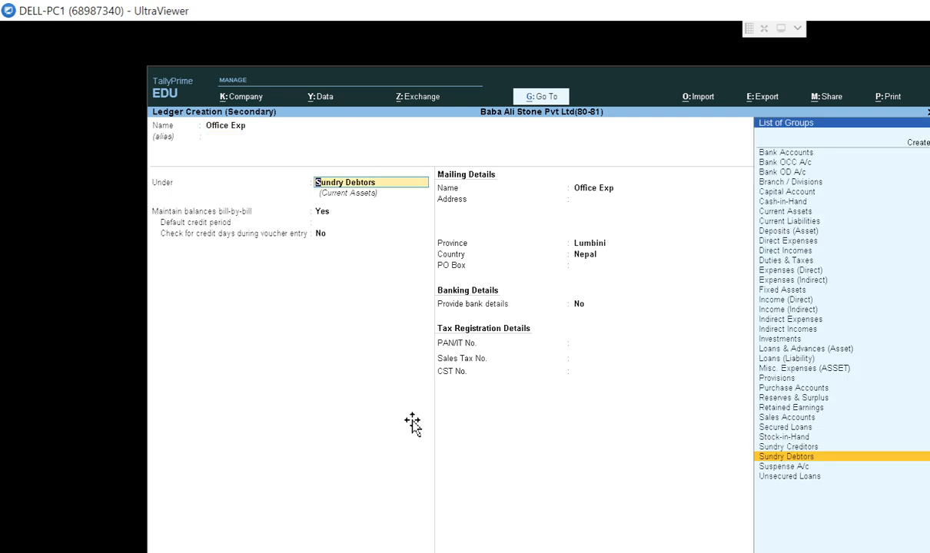
type("Ex")
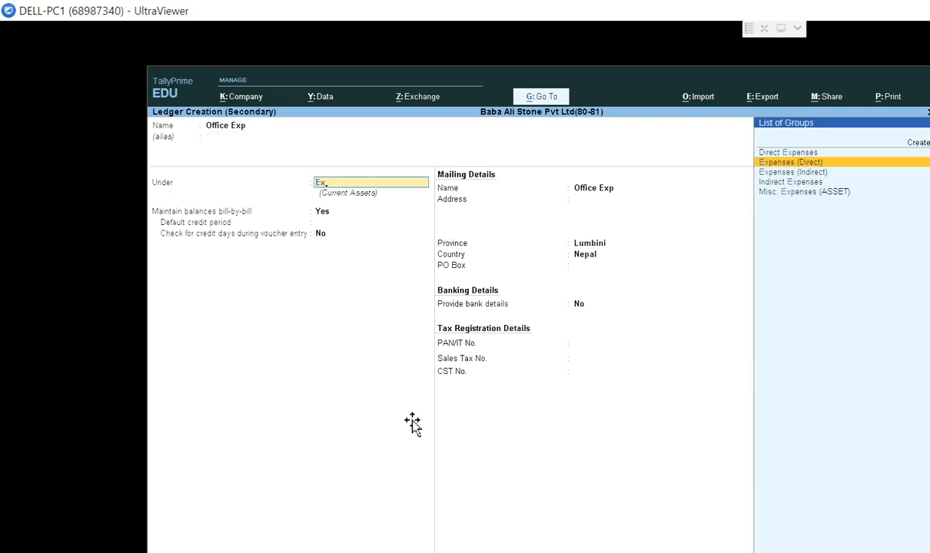
key("Down")
key("Return")
key("Return")
key("Return")
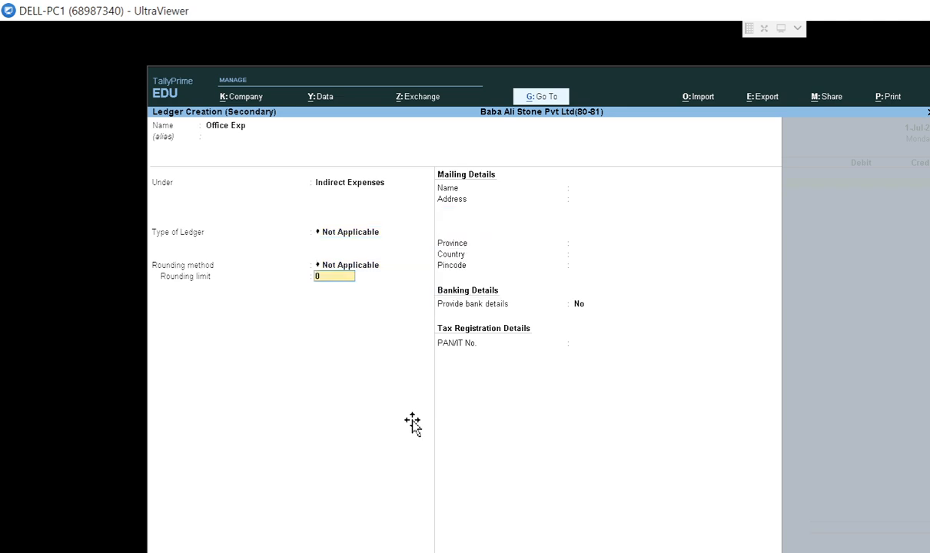
key("ctrl+a")
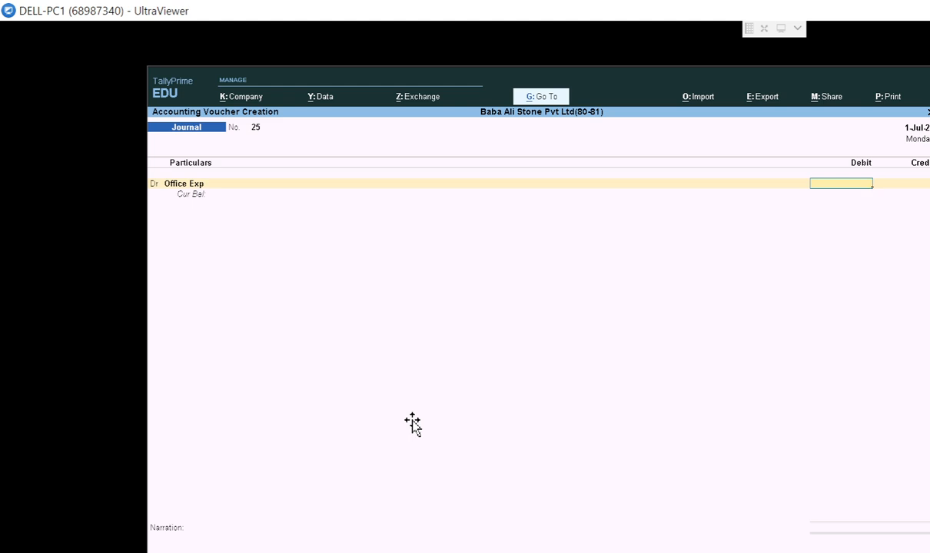
Step: Debit Office Exp with 500, credit Cash for 500 and accept the voucher without a narration
type("500")
key("Return")
key("Return")
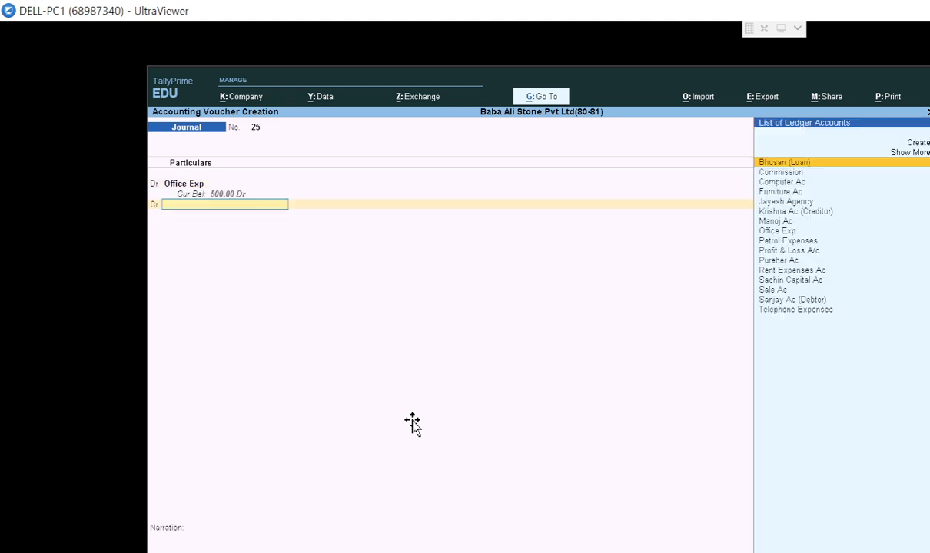
type("Cas")
key("Return")
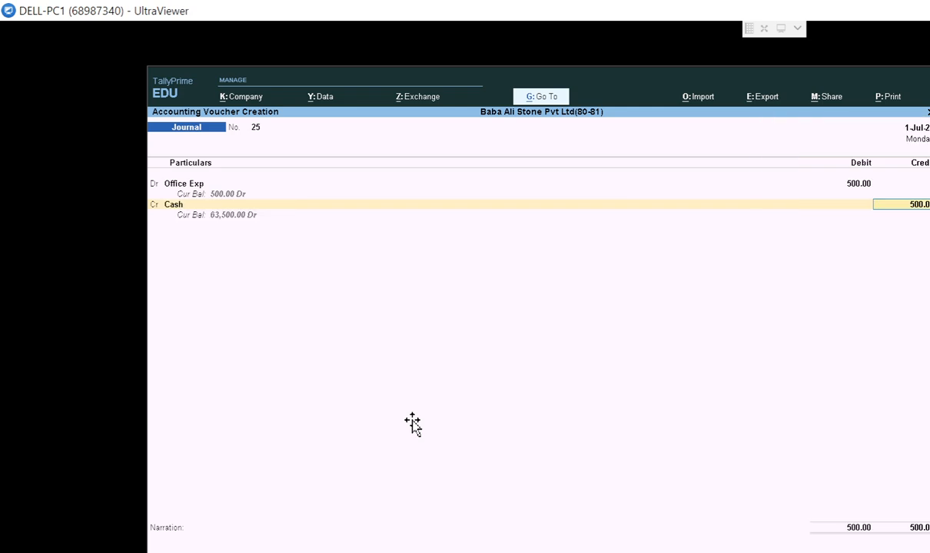
key("Return")
key("Return")
key("Return")
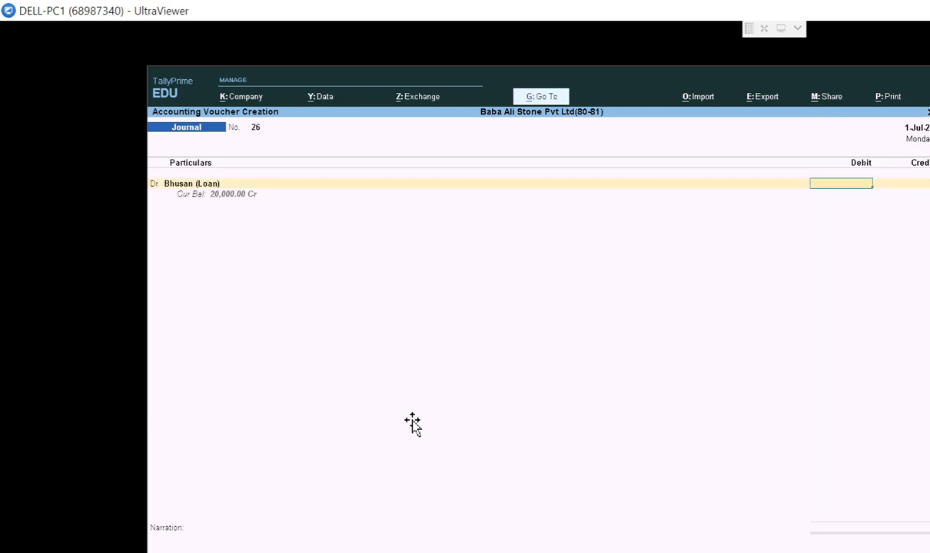
Step: Switch to Excel, select transaction 25, the electricity expenses paid by cheque, and return to TallyPrime
key("alt+Tab")
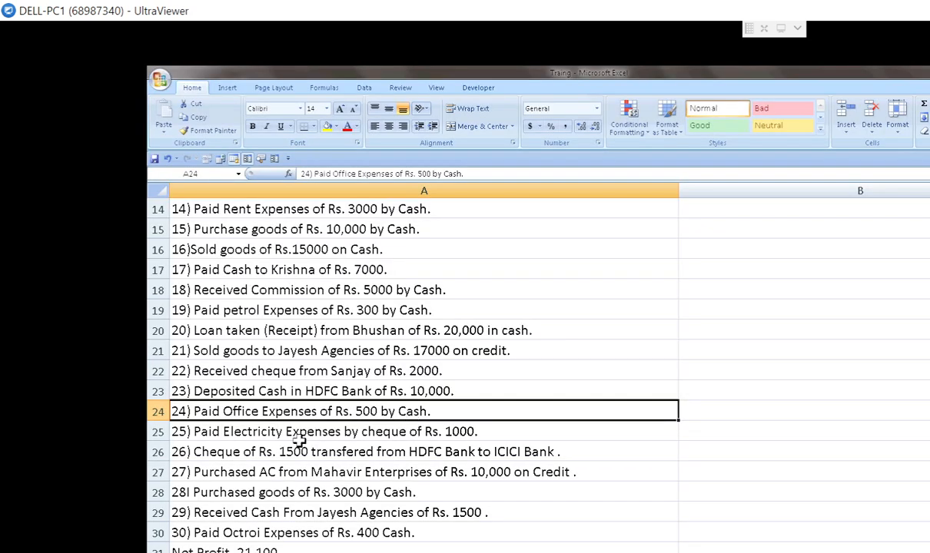
left_click(287, 431)
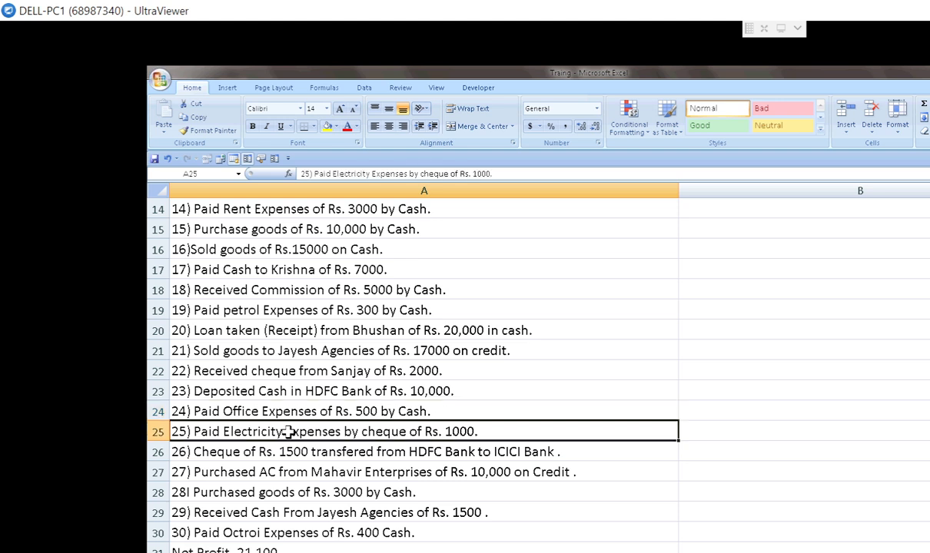
key("Down")
key("Down")
key("Down")
key("Up")
key("Up")
key("Up")
key("Up")
key("Down")
key("alt+Tab")
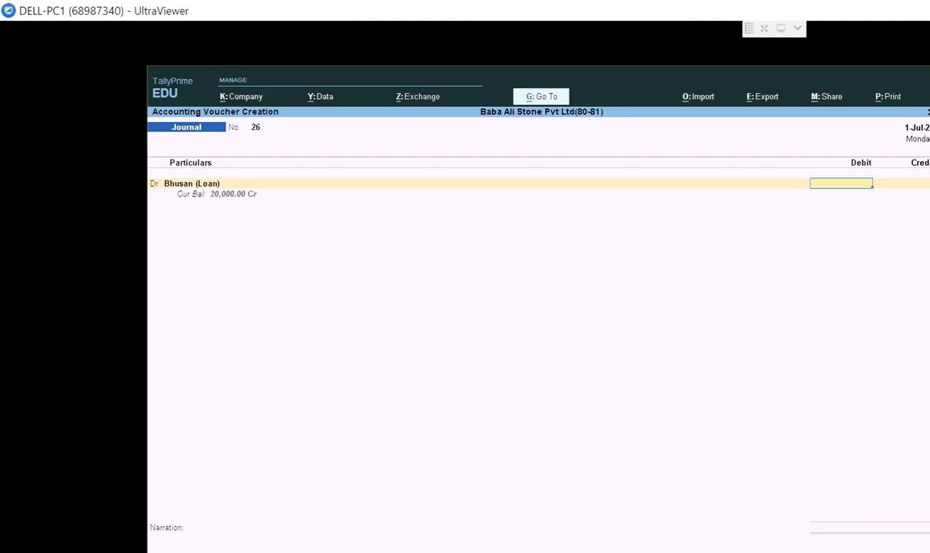
Step: Clear the preselected loan ledger from the debit line and open the creation form for a new ledger
key("BackSpace")
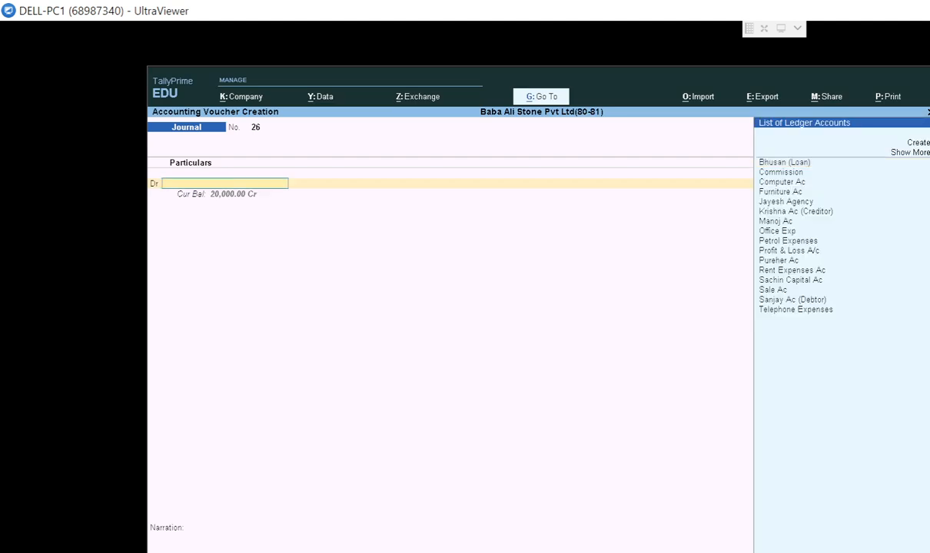
key("Up")
key("Up")
key("Up")
key("Up")
key("Up")
key("Up")
key("Up")
key("Up")
key("Up")
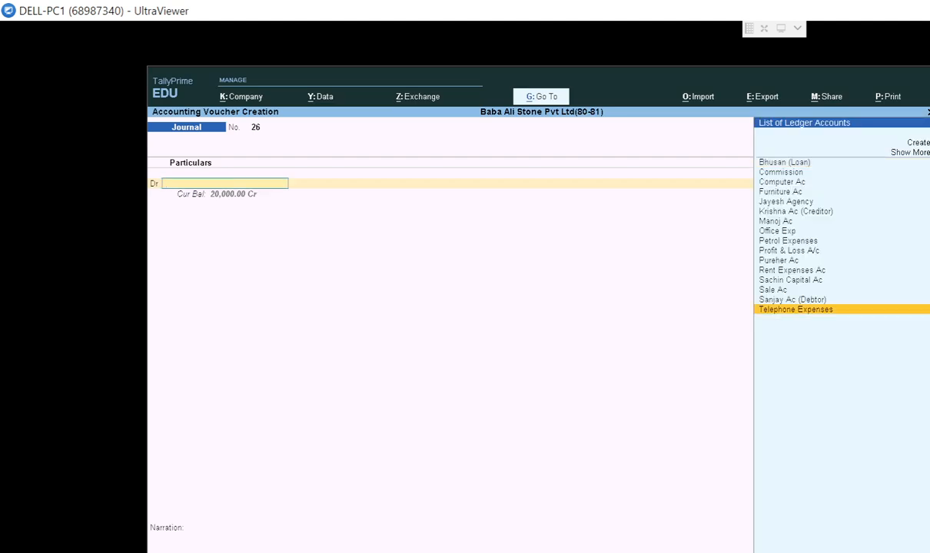
key("Up")
key("Up")
key("Up")
key("Up")
key("Up")
key("Up")
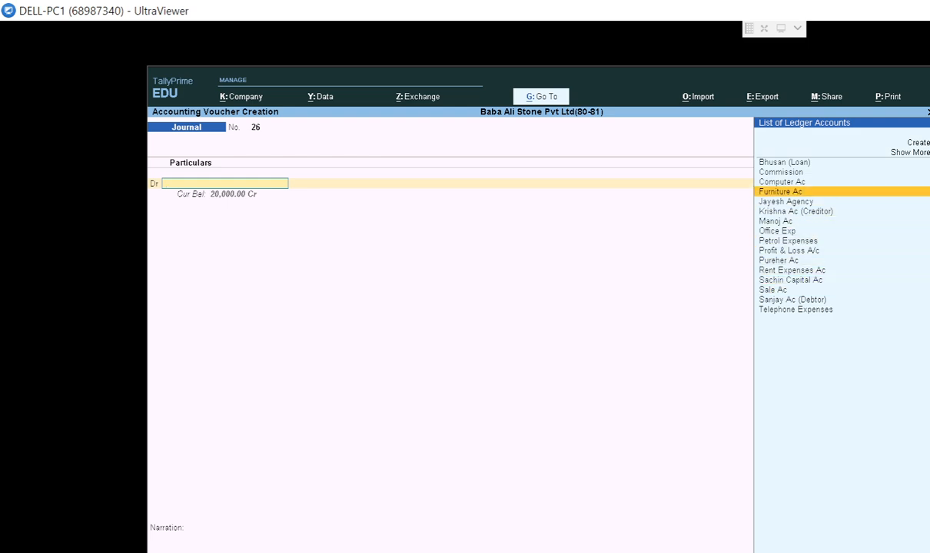
key("Up")
key("Up")
key("Up")
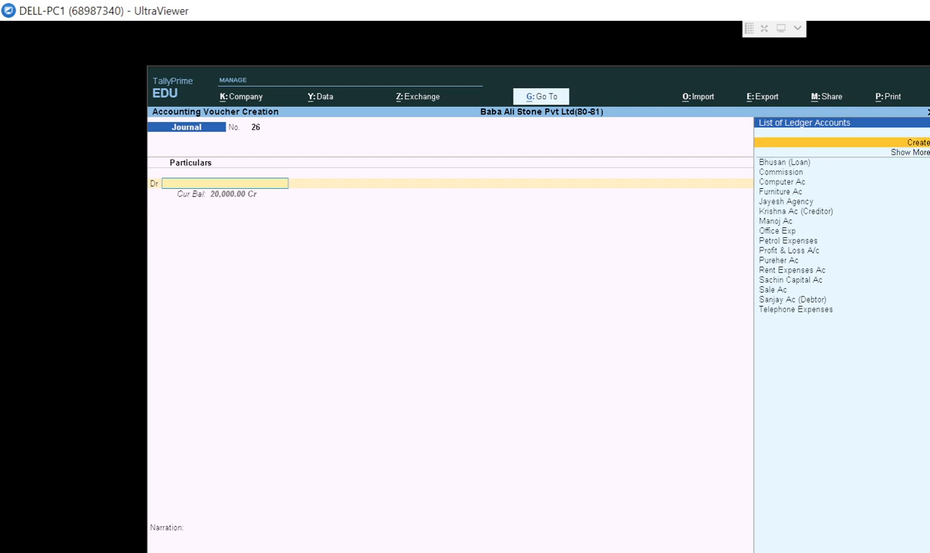
key("Return")
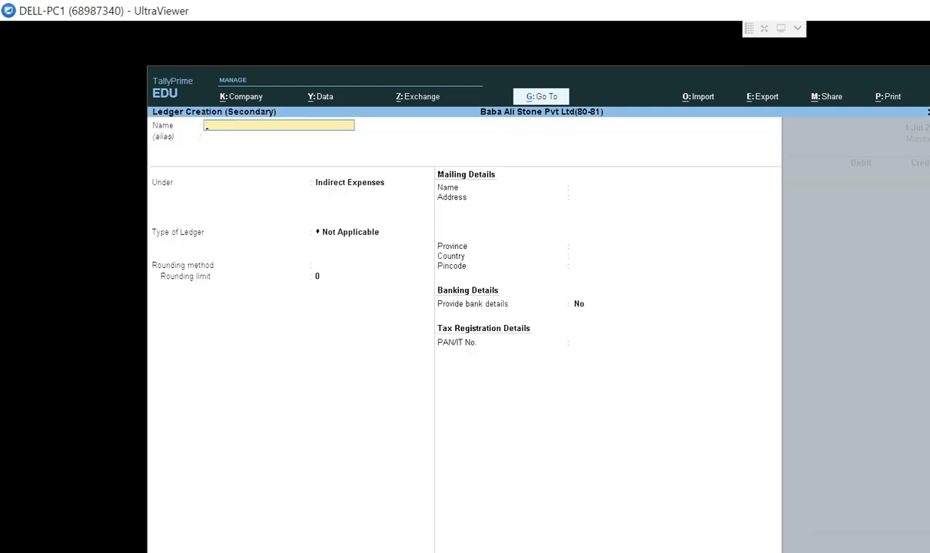
Step: Name the new ledger Electricity Expenses, keep it under Indirect Expenses and save it
type("Electricity Xp")
key("Return")
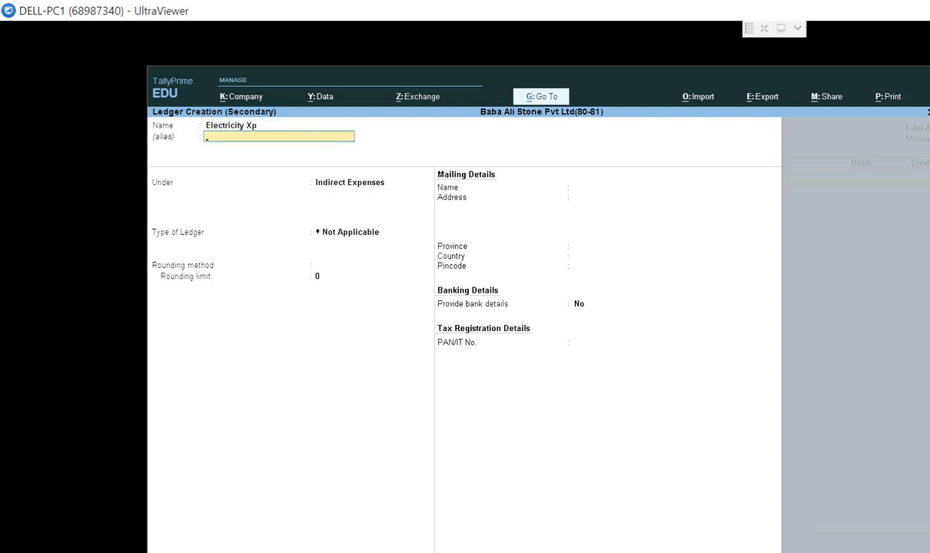
key("BackSpace")
key("BackSpace")
key("BackSpace")
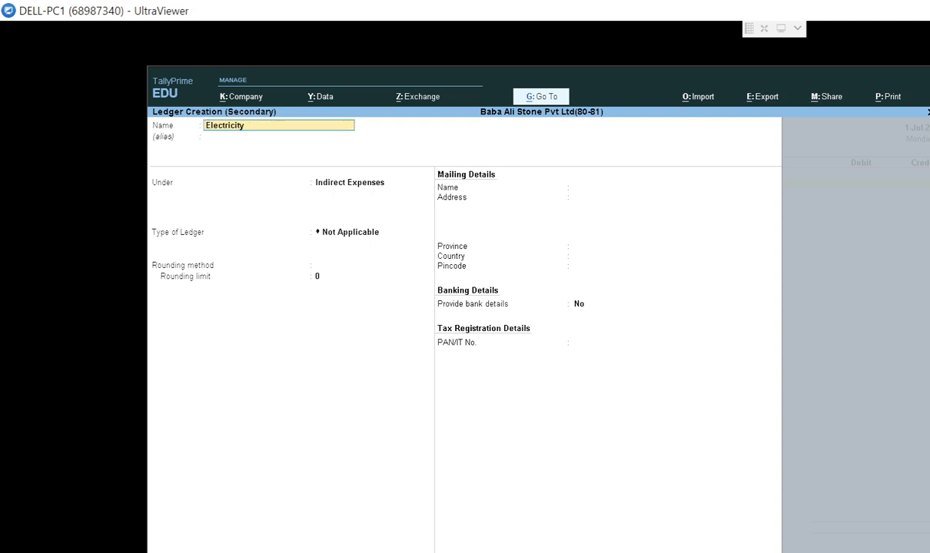
type("Expenses")
key("Return")
key("Return")
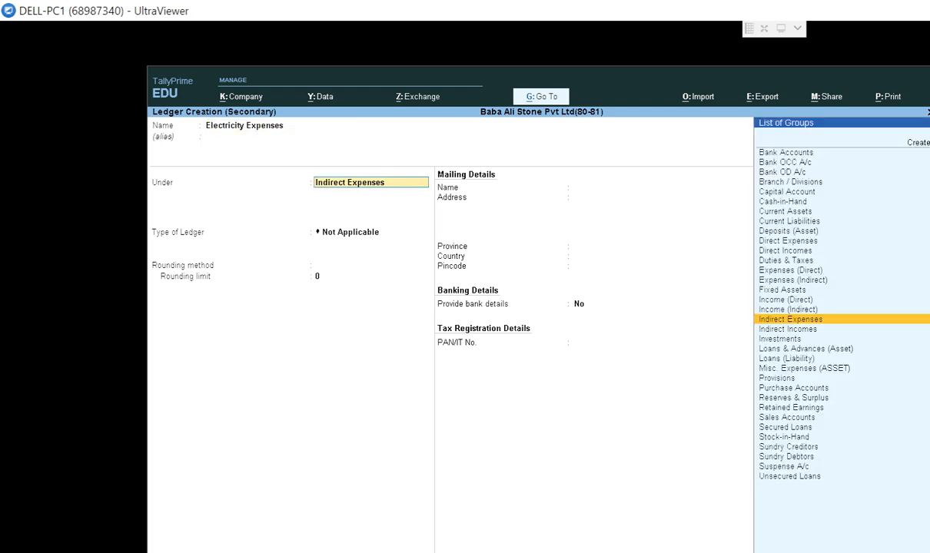
key("Return")
key("ctrl+a")
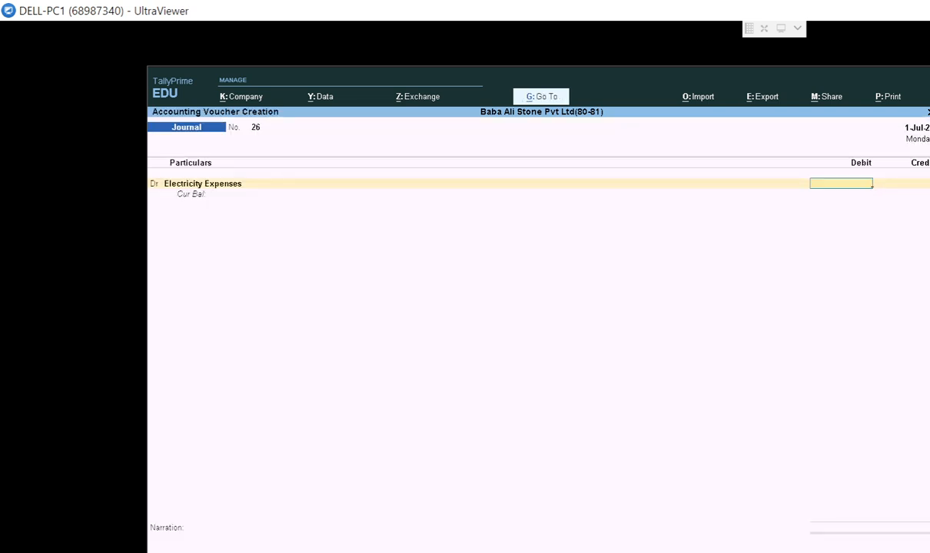
Step: Debit Electricity Expenses with 1,000 and move on to the credit line of the voucher
type("10000")
key("Return")
key("Return")
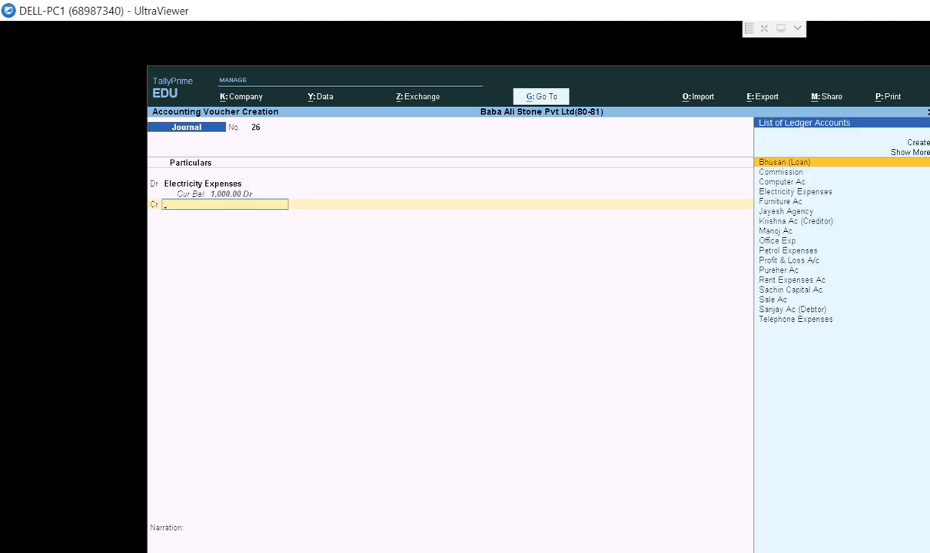
type("Cas")
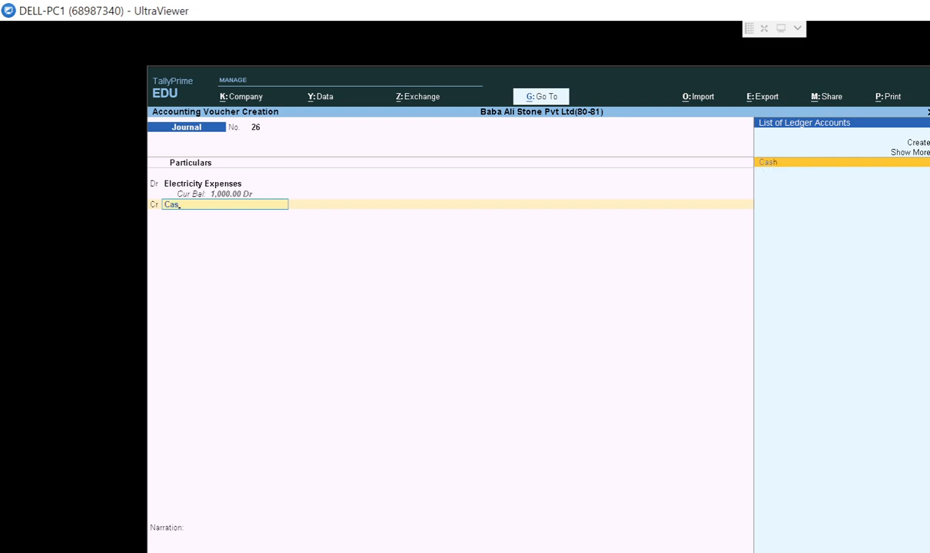
key("BackSpace")
key("BackSpace")
key("BackSpace")
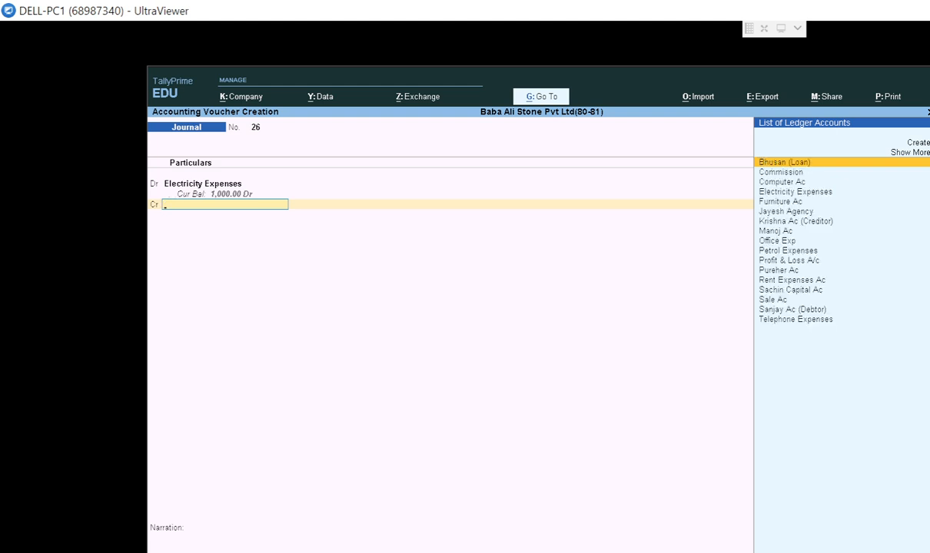
Step: Credit HDFc Bank for 1,000 with the default Cheque bank allocation and accept the voucher without a narration
type("Bank")
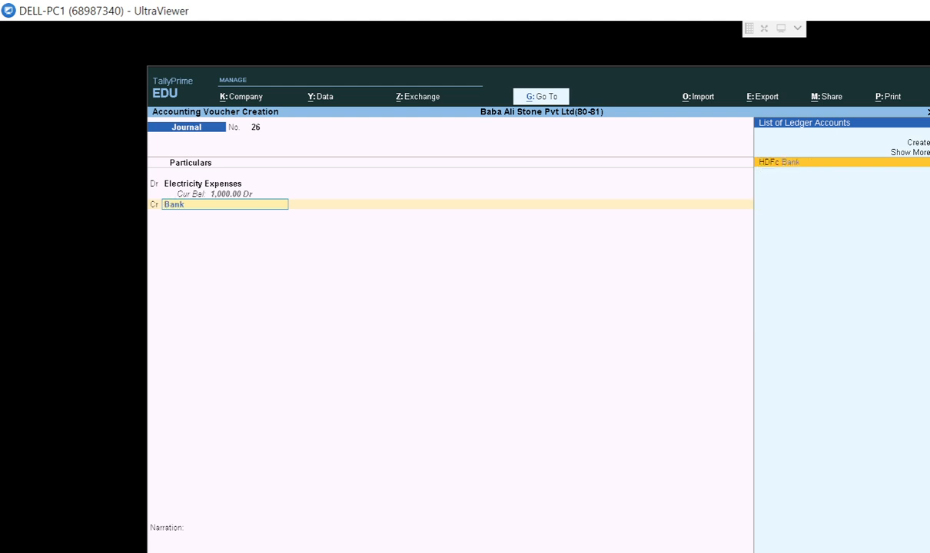
key("Return")
key("Return")
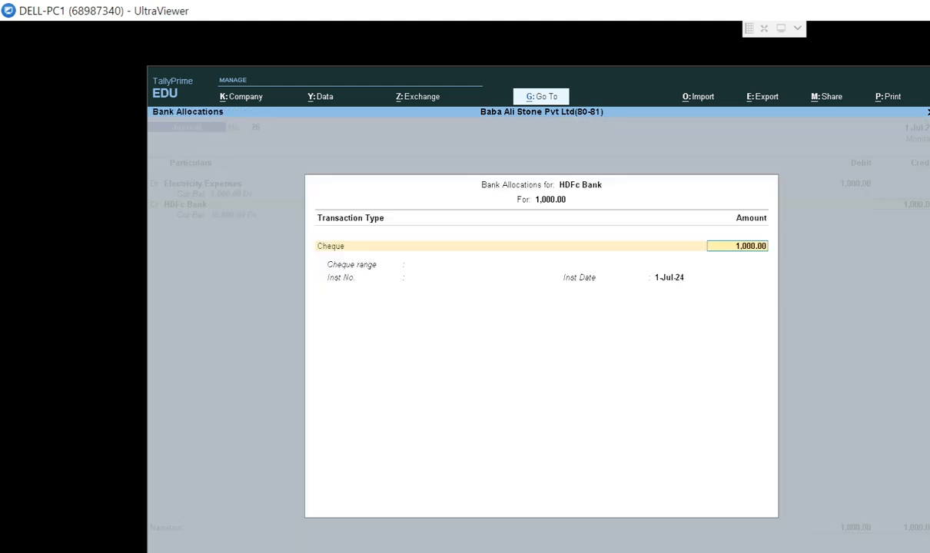
key("Return")
key("Return")
key("Return")
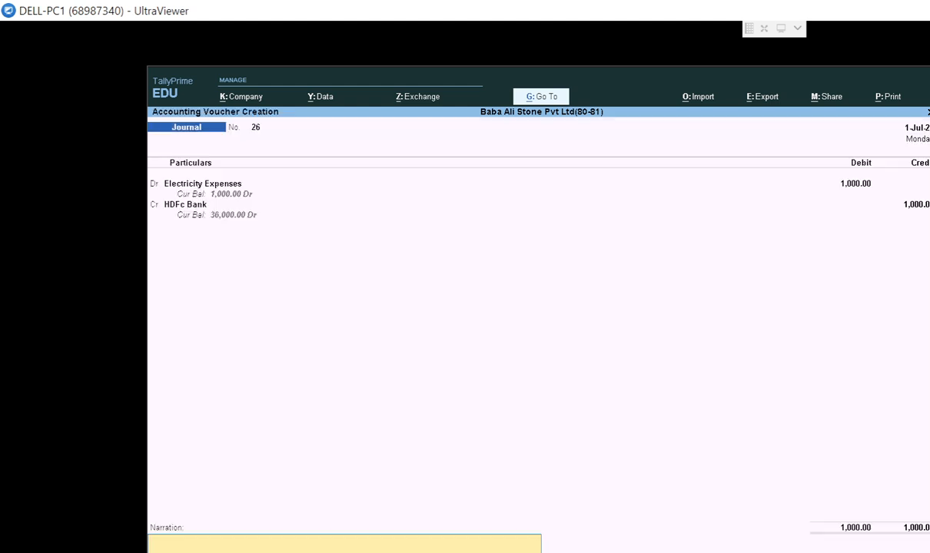
key("Return")
key("Return")
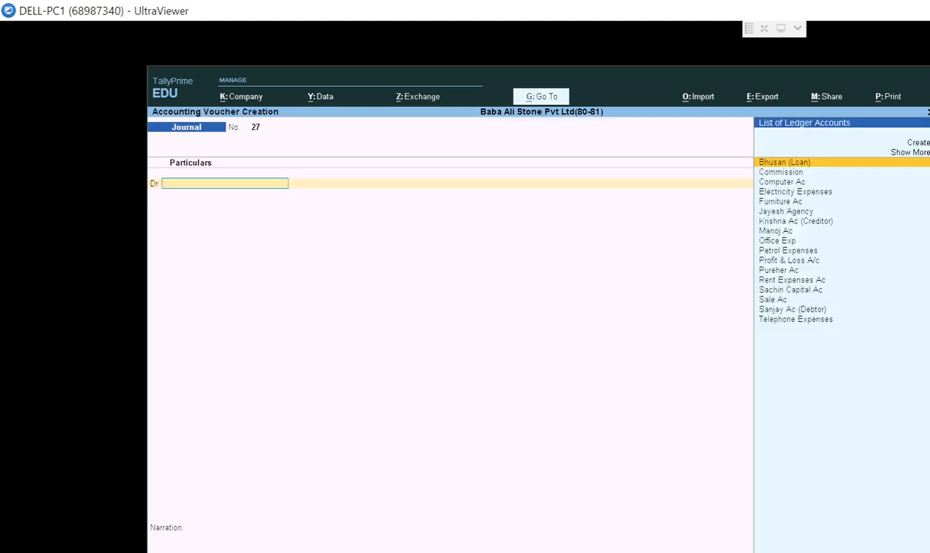
Step: Switch to Excel, read transaction 26 in cell A26 and return to the journal voucher in TallyPrime
key("Return")
key("alt+Tab")
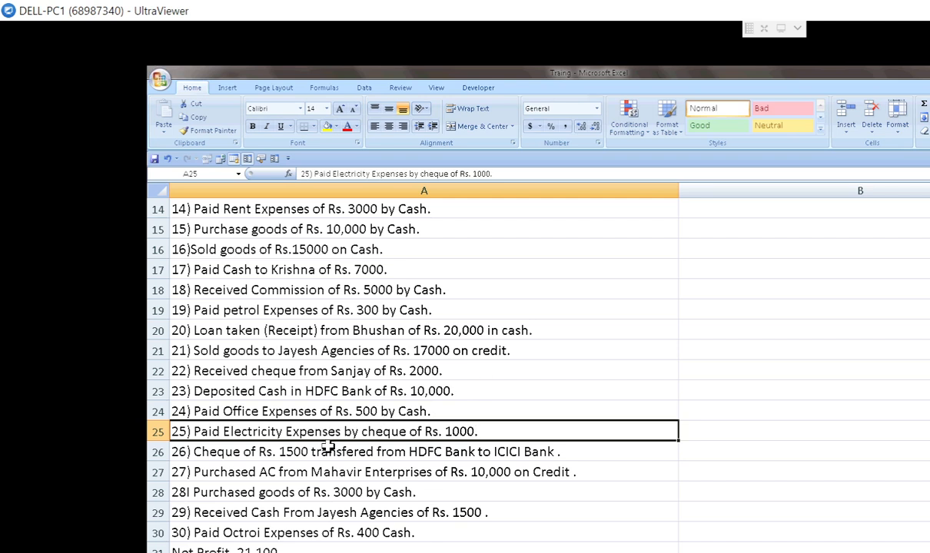
left_click(332, 453)
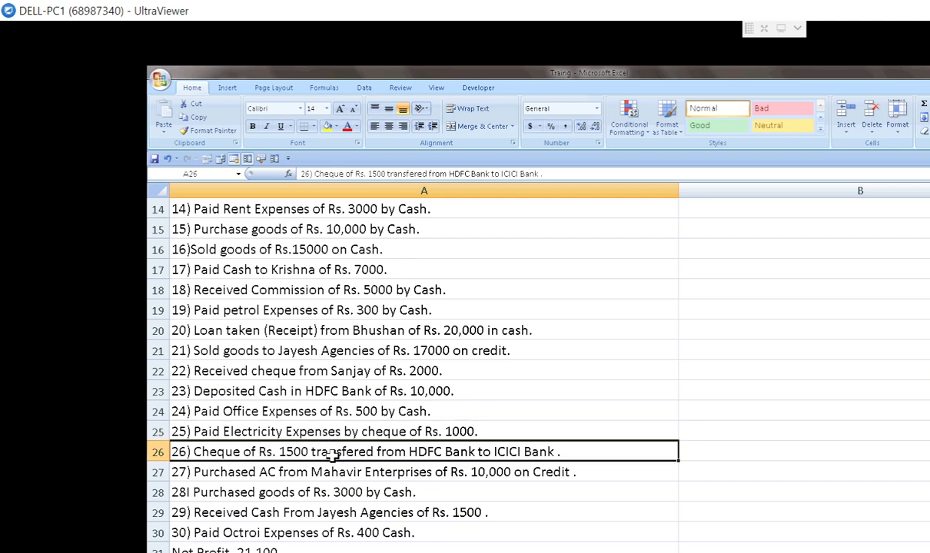
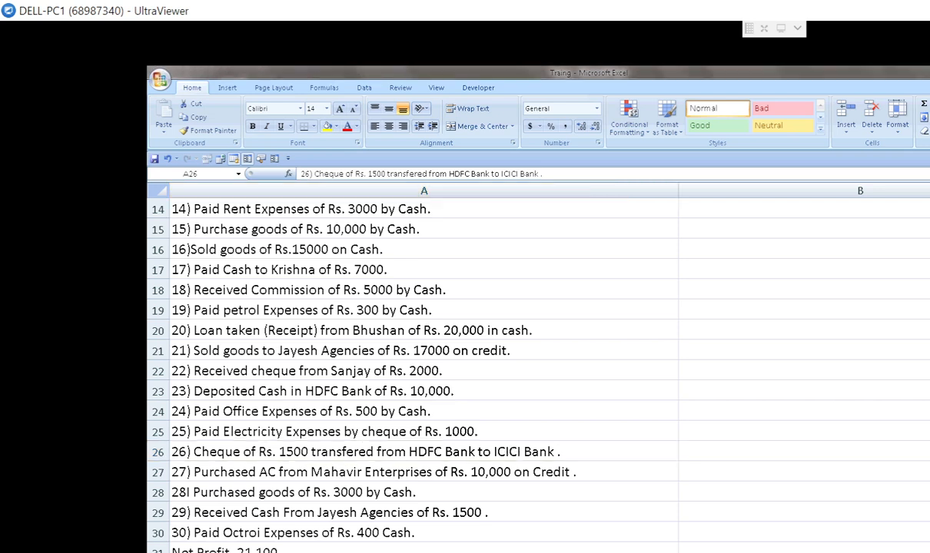
key("alt+Tab")
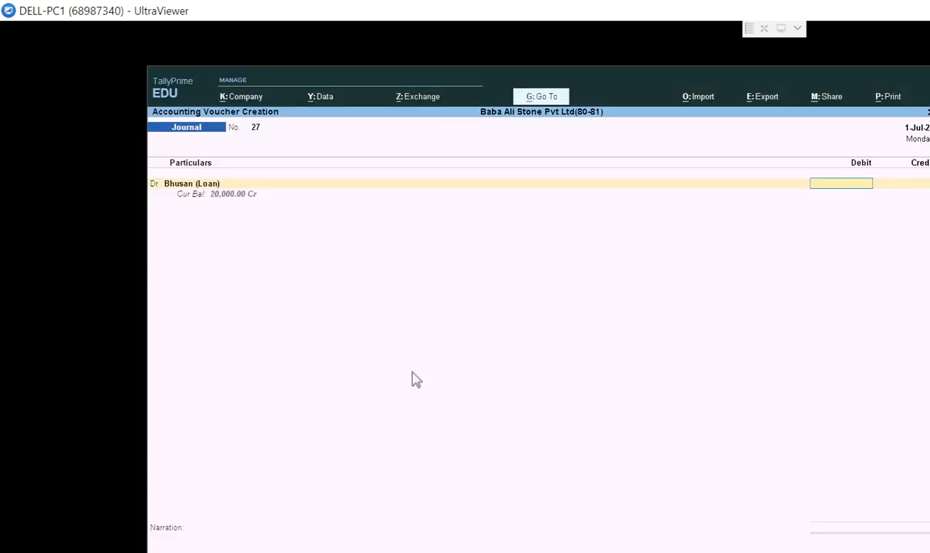
Step: Clear the loan ledger from the debit line, expand the ledger list and open the creation form for a new ledger
key("BackSpace")
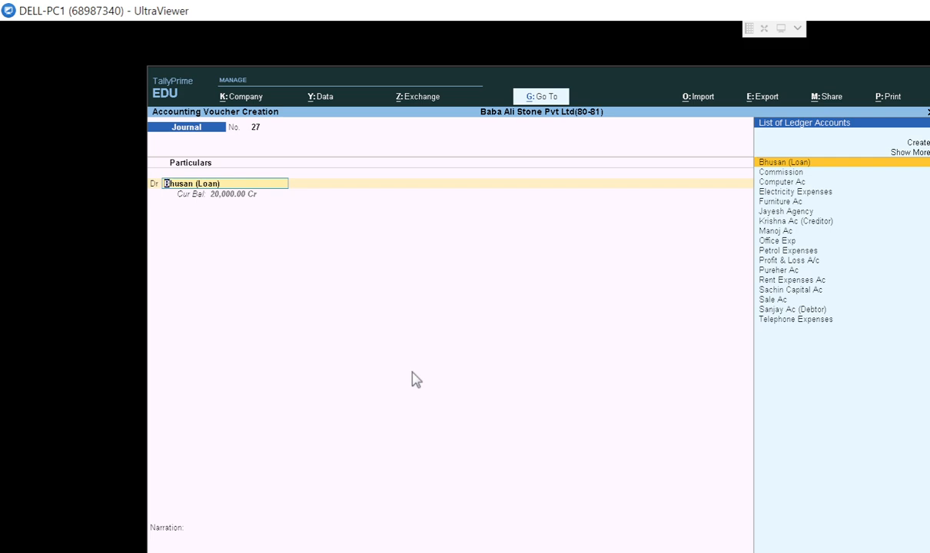
key("Up")
key("Return")
key("Down")
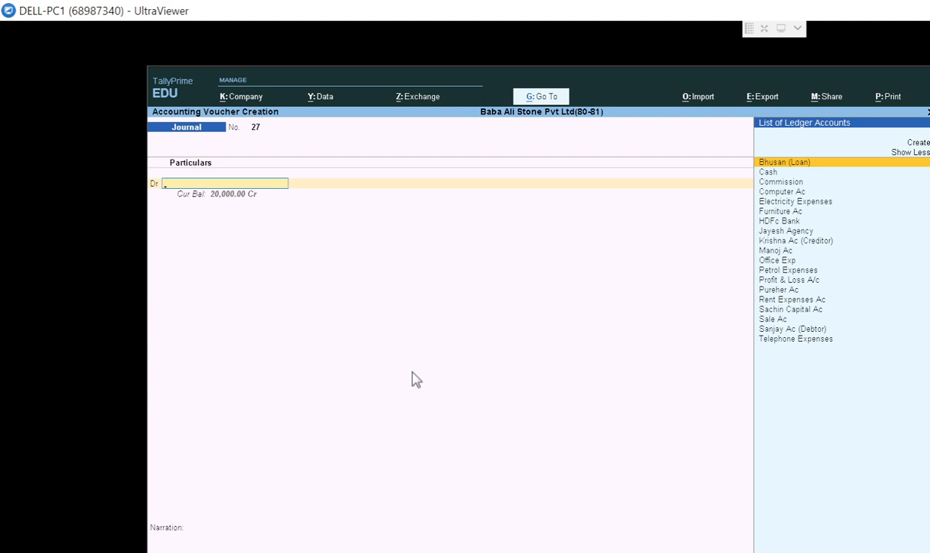
key("Down")
key("Up")
key("Up")
key("Up")
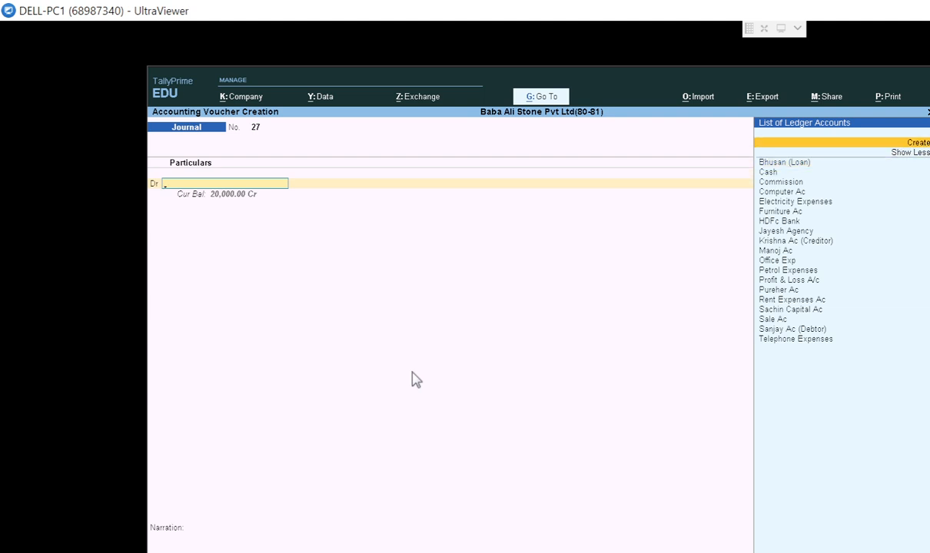
key("Return")
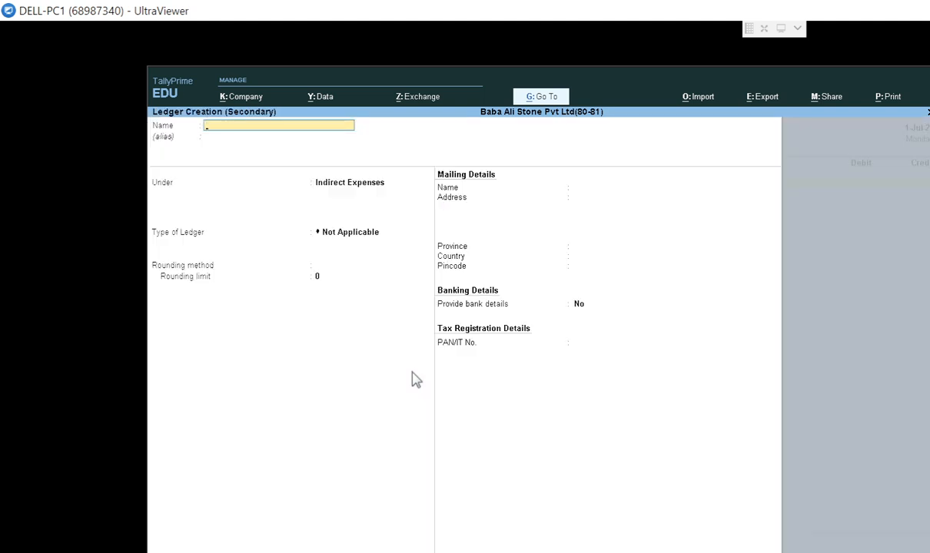
Step: Name the new ledger ICICI Bank Ac, place it under Bank Accounts and save it with the default bank settings
type("ICICI Bank Ac")
key("Return")
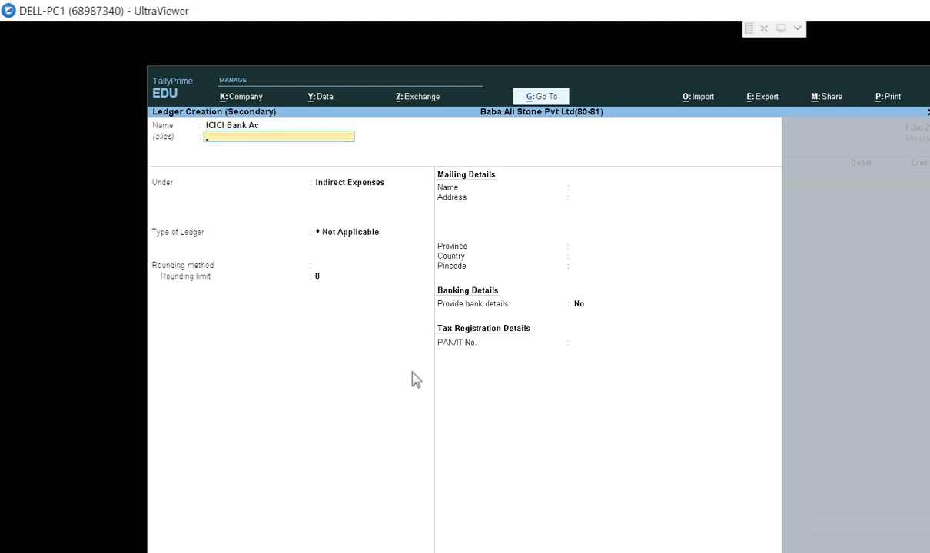
key("Return")
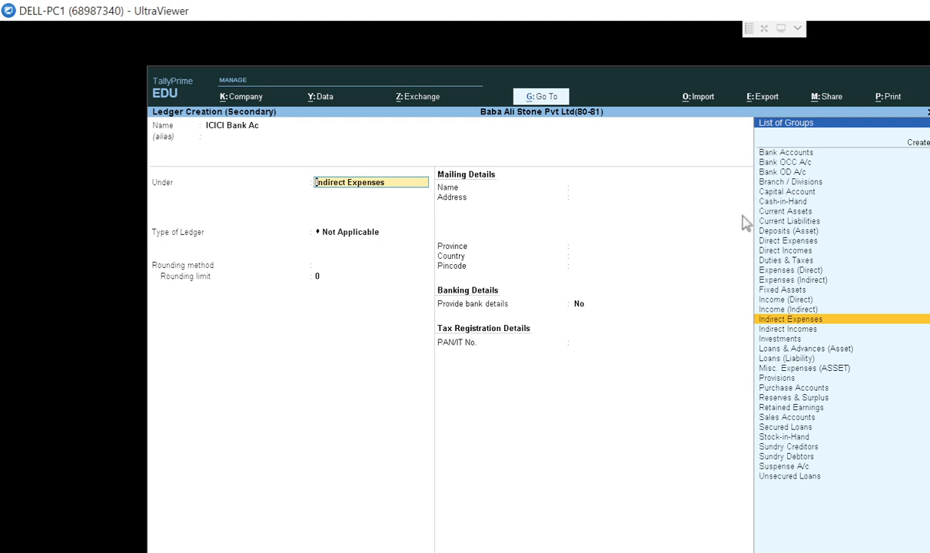
type("Ba")
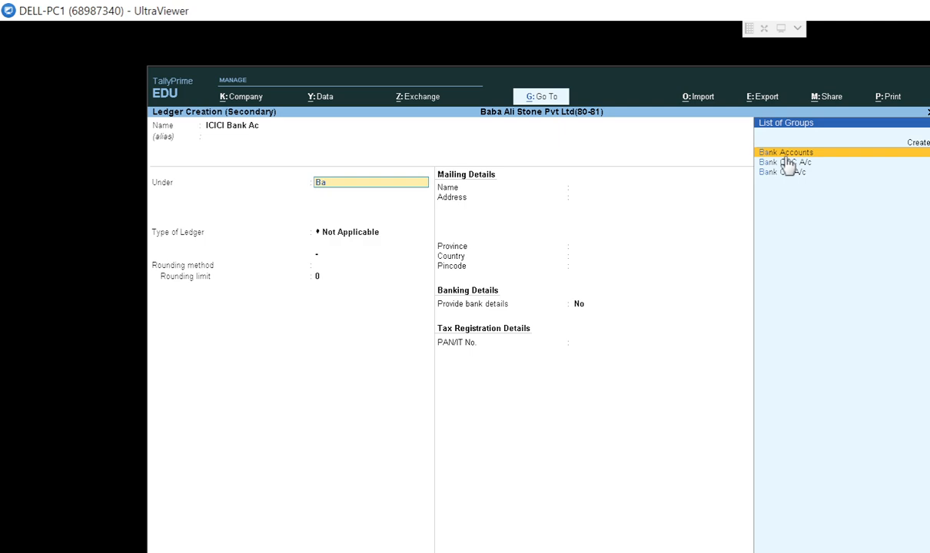
key("Return")
key("Return")
key("Return")
key("Return")
key("Return")
key("Return")
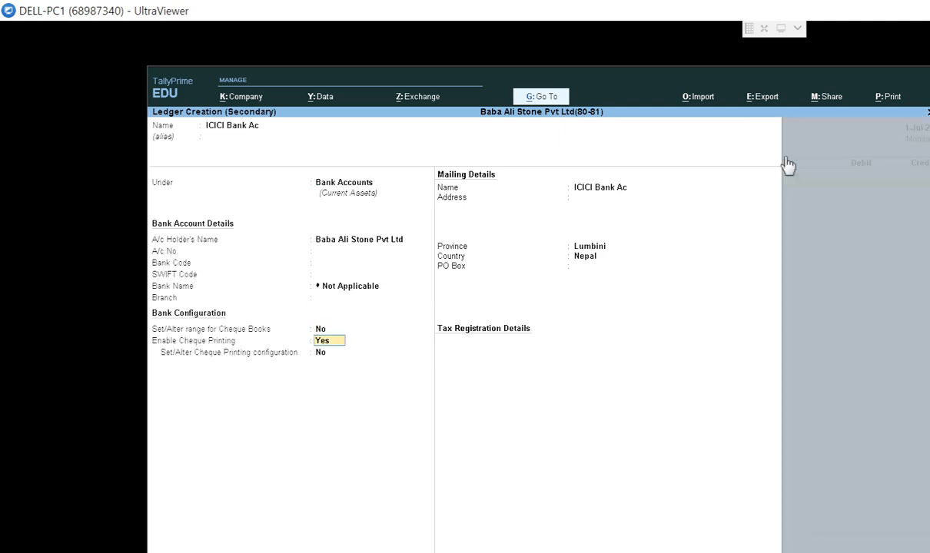
key("ctrl+a")
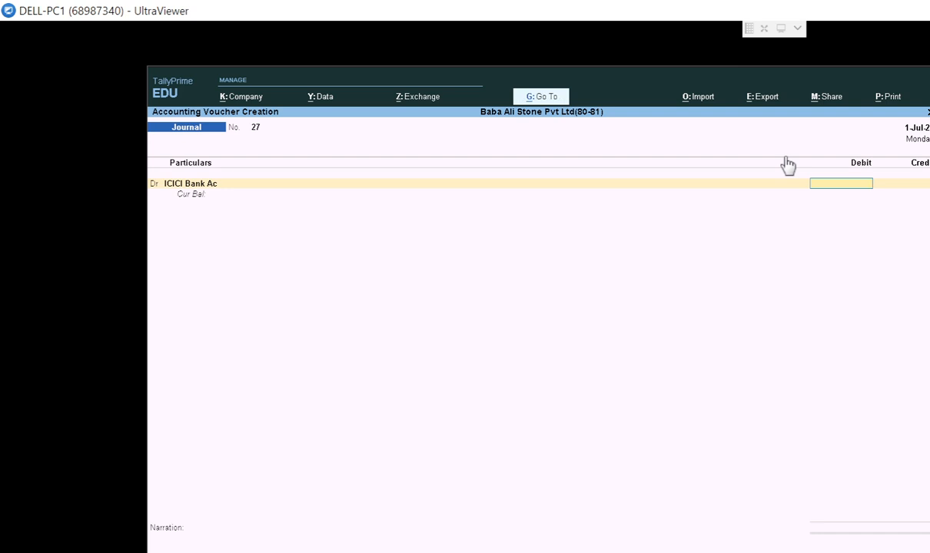
Step: Debit ICICI Bank Ac with 10,000, keep the default Cheque/DD allocation and move on to the credit line
type("10000")
key("Return")
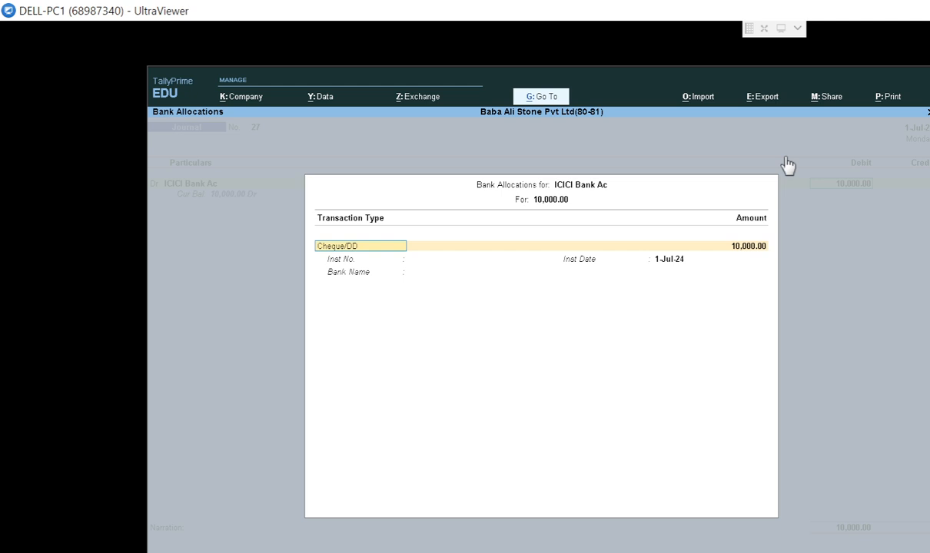
key("Return")
key("Return")
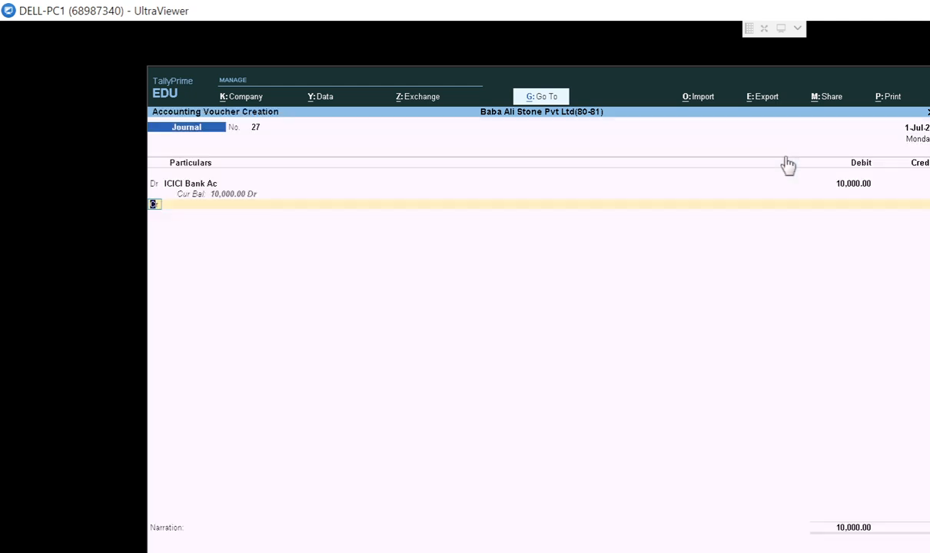
key("Return")
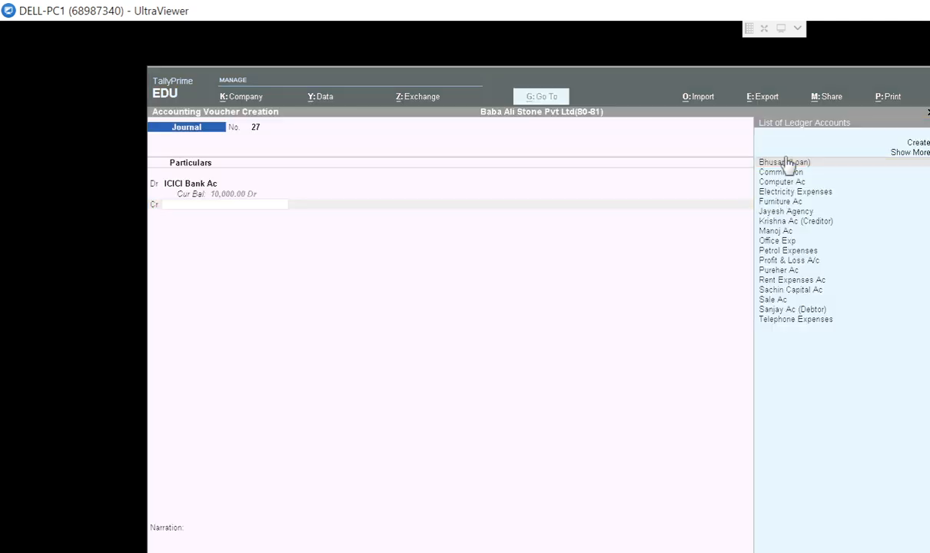
Step: Recheck transaction 26 in Excel and correct the ICICI Bank Ac debit to 1,500 with the default Cheque/DD bank allocation
key("alt+Tab")
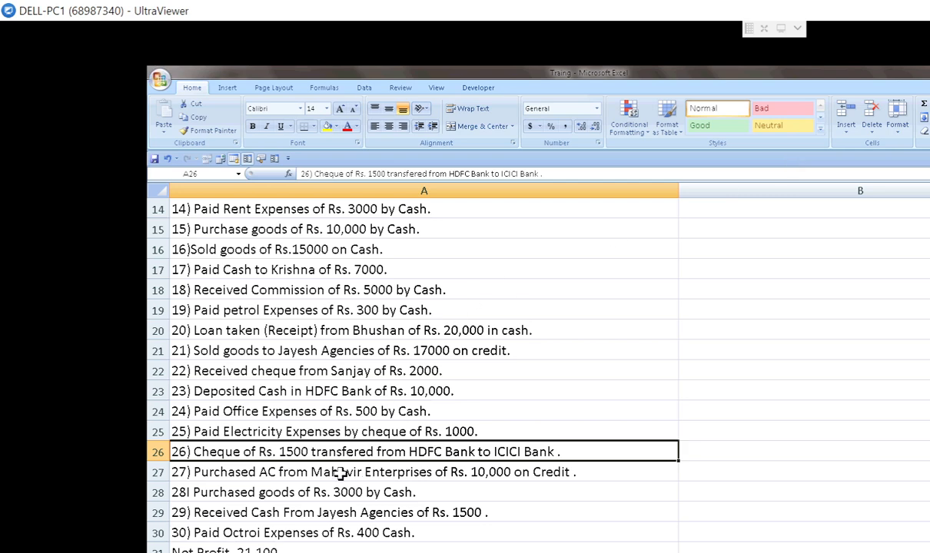
key("alt+Tab")
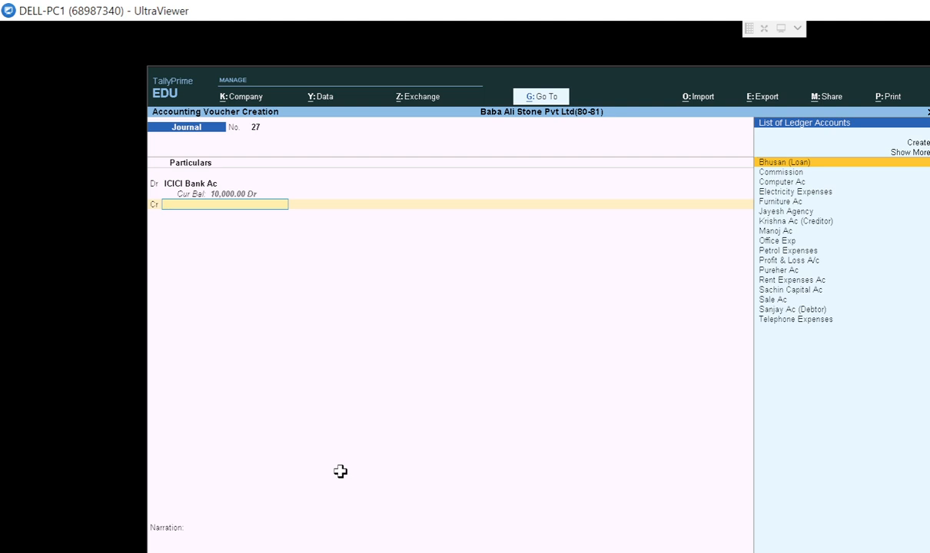
key("BackSpace")
key("BackSpace")
key("BackSpace")
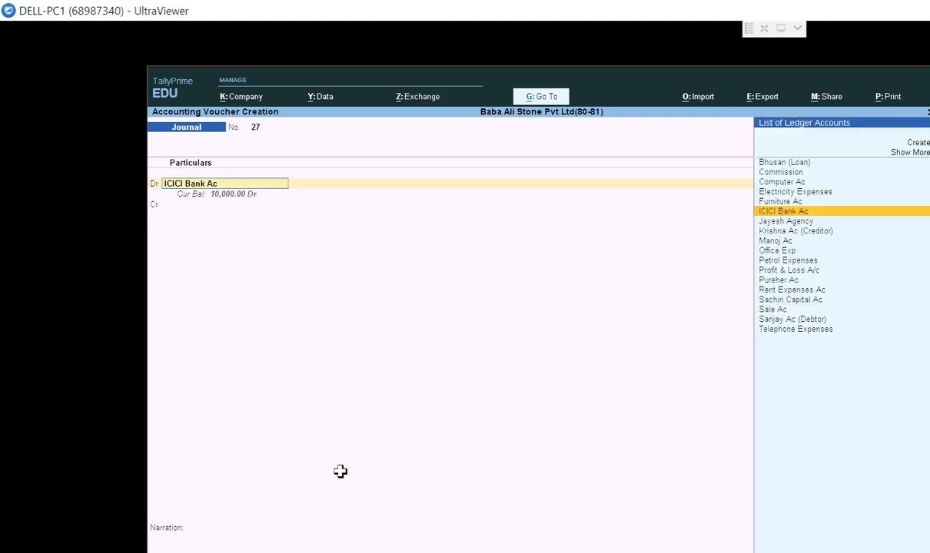
key("Return")
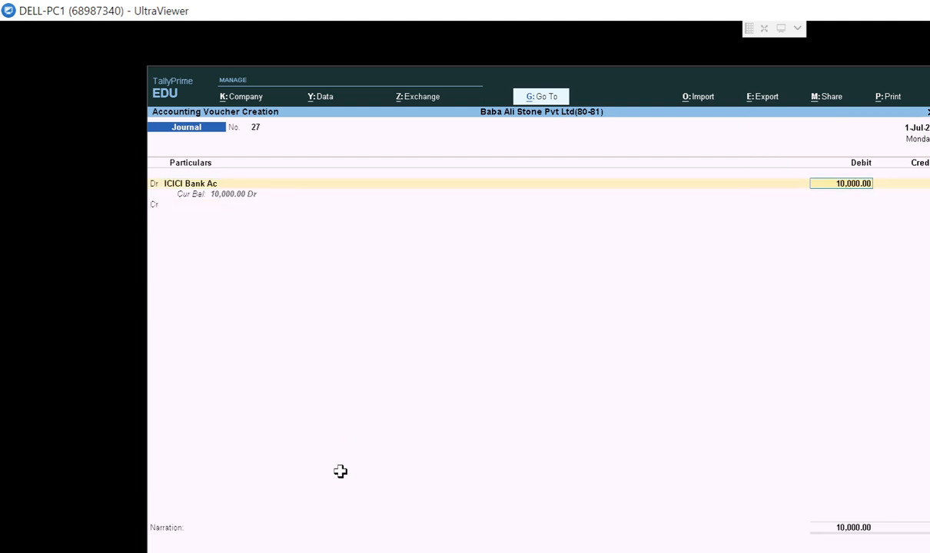
type("1,500")
key("Return")
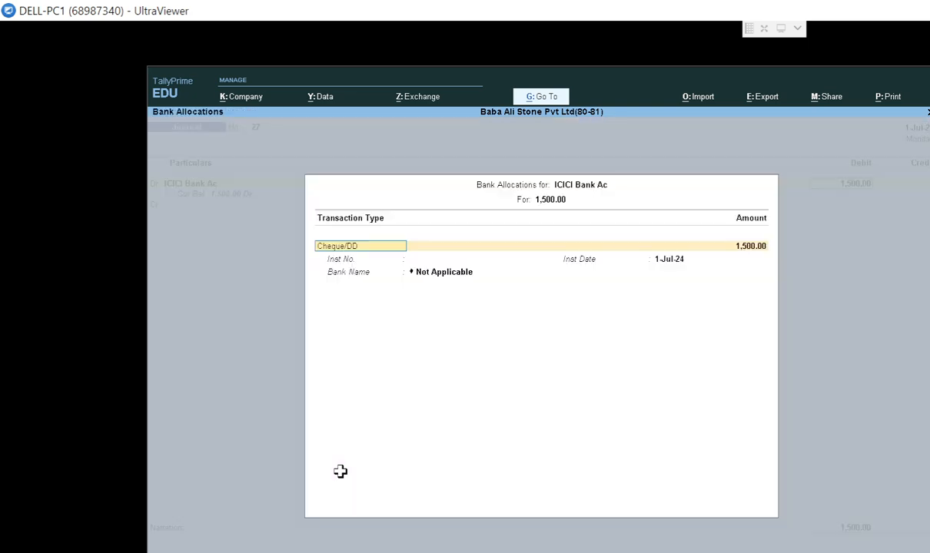
key("Return")
key("Return")
key("Return")
key("Return")
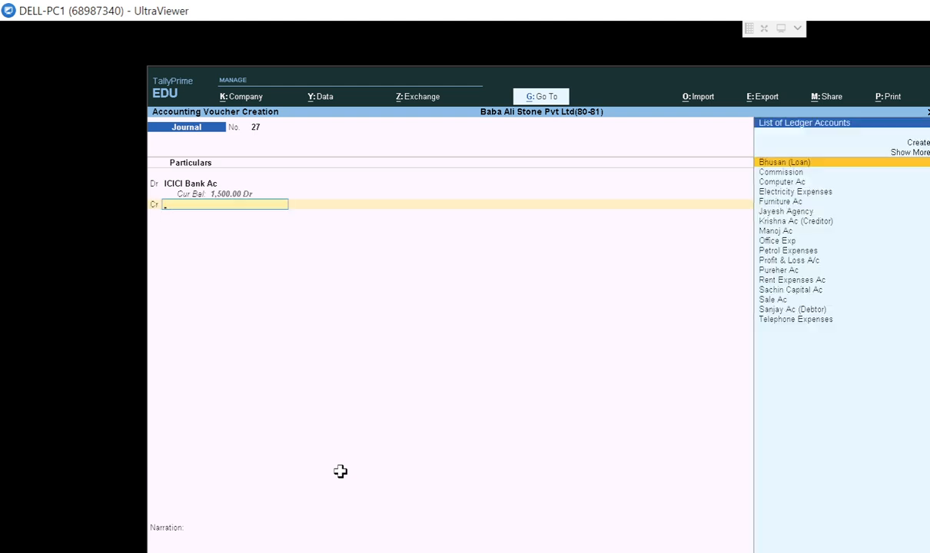
Step: Credit HDFc Bank for 1,500 with the default Cheque bank allocation and accept the voucher without a narration
type("Hd")
key("Return")
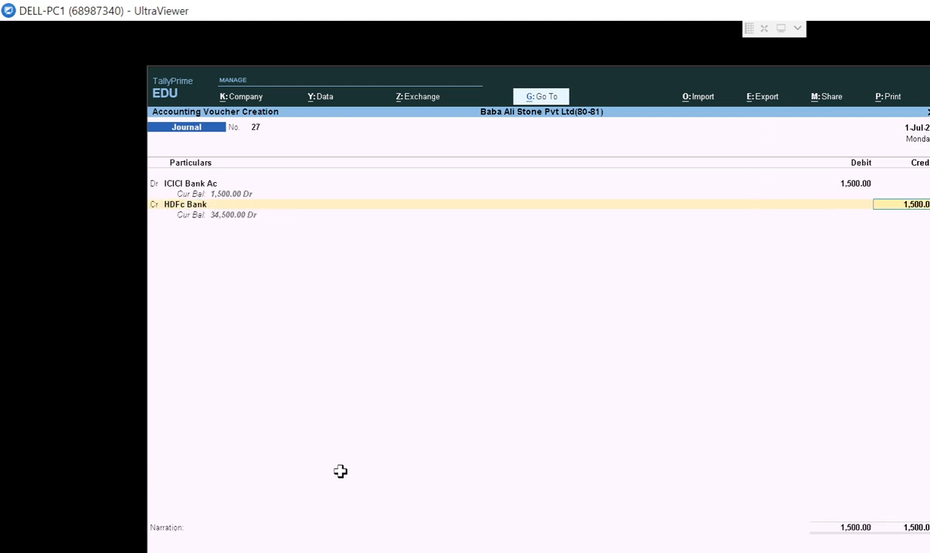
key("Return")
key("Return")
key("Return")
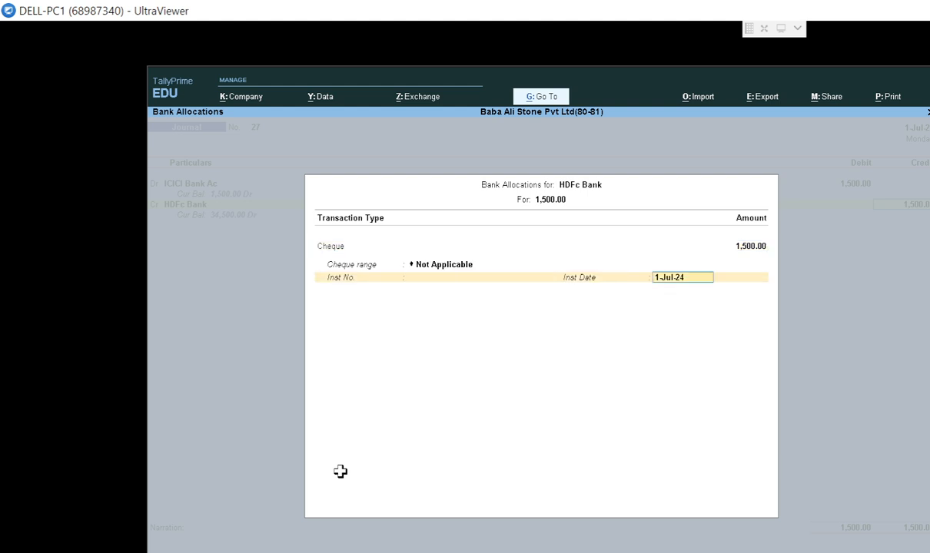
key("Return")
key("Return")
key("Return")
key("Return")
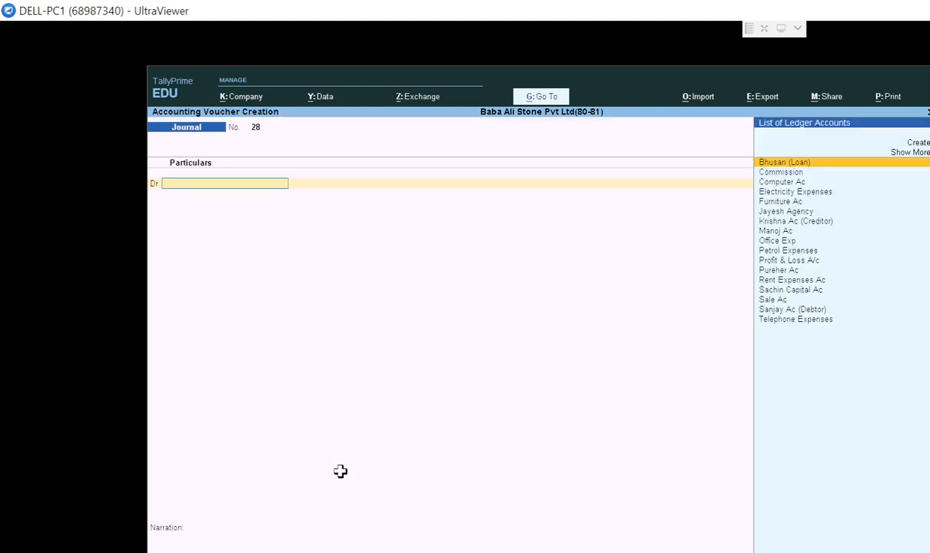
Step: Switch to Excel, look through the remaining transactions, read transaction 27 in cell A27 and return to the voucher in TallyPrime
key("alt+Tab")
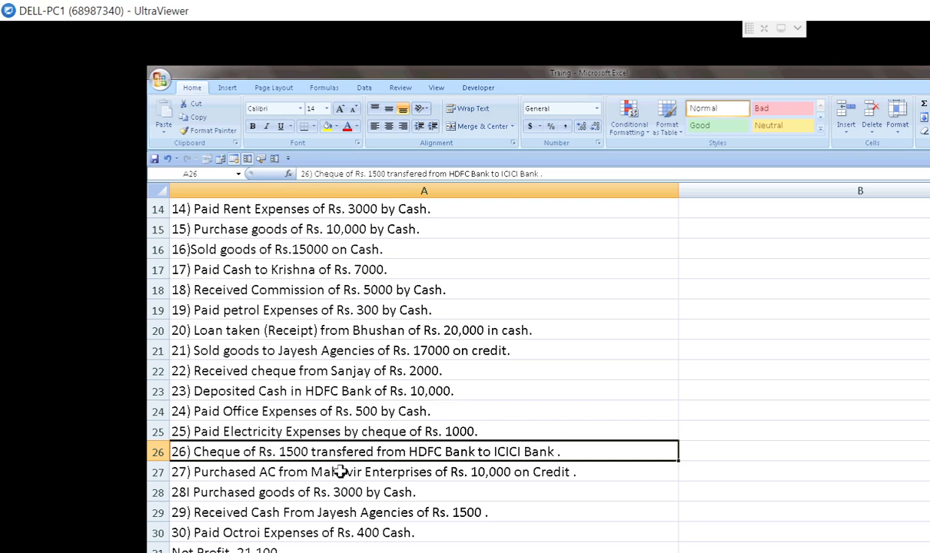
left_click(396, 472)
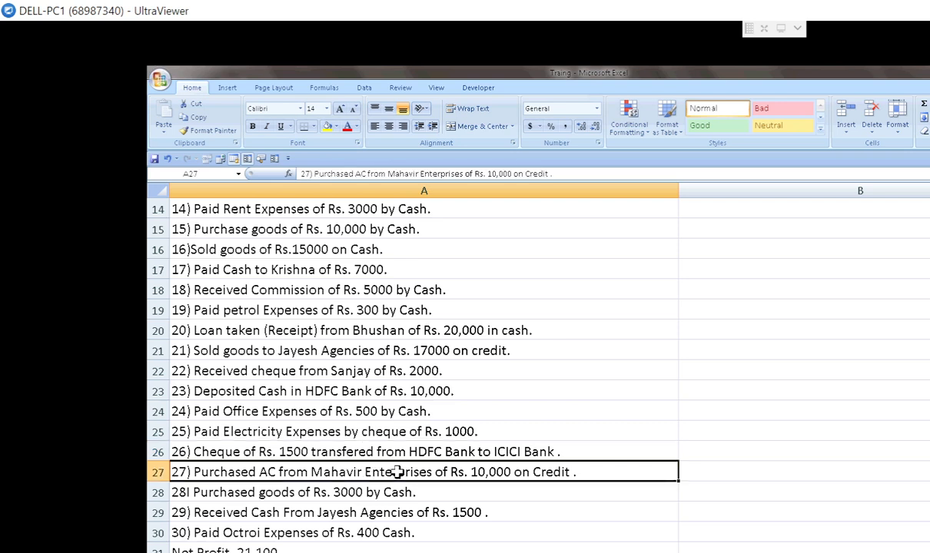
key("Down")
key("Down")
key("Down")
key("Down")
key("Down")
key("Down")
key("Down")
key("Down")
key("Down")
key("Down")
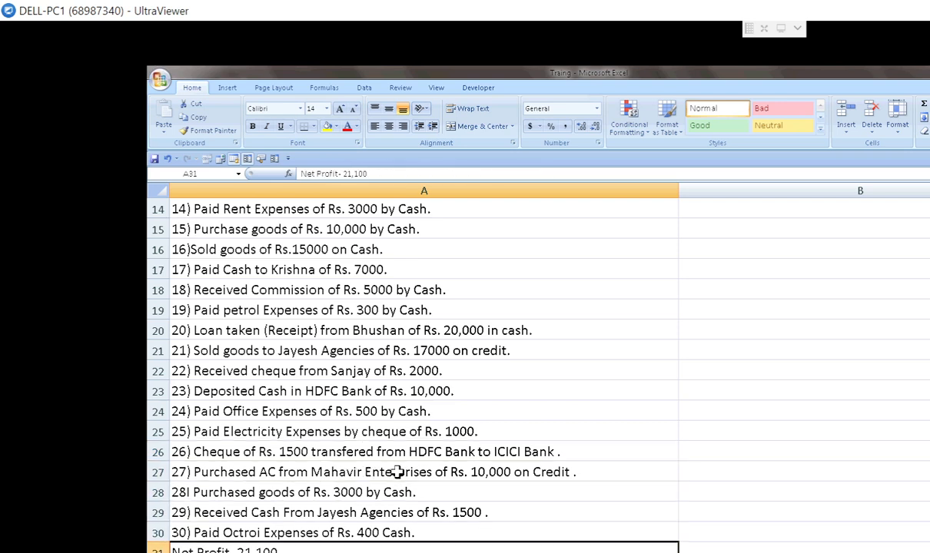
key("Down")
key("Down")
key("Down")
key("Down")
key("Down")
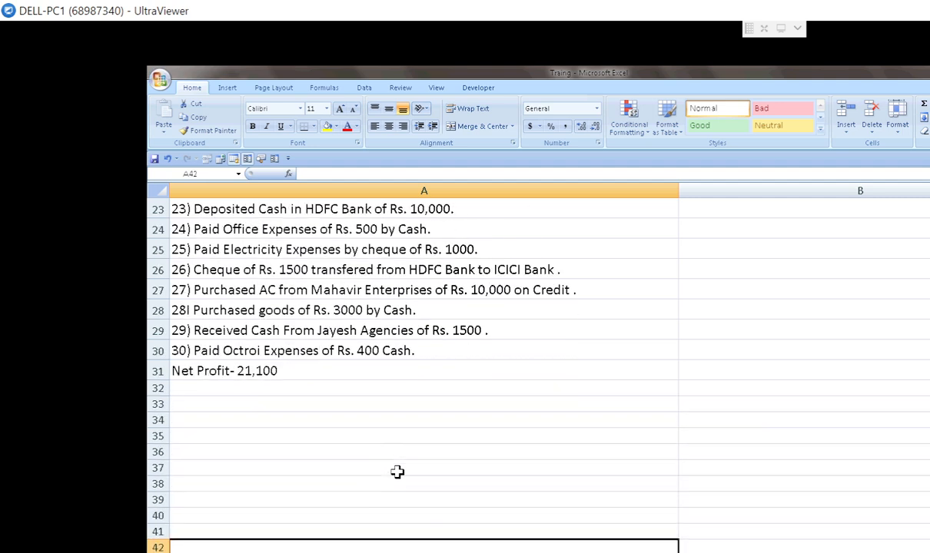
left_click(372, 289)
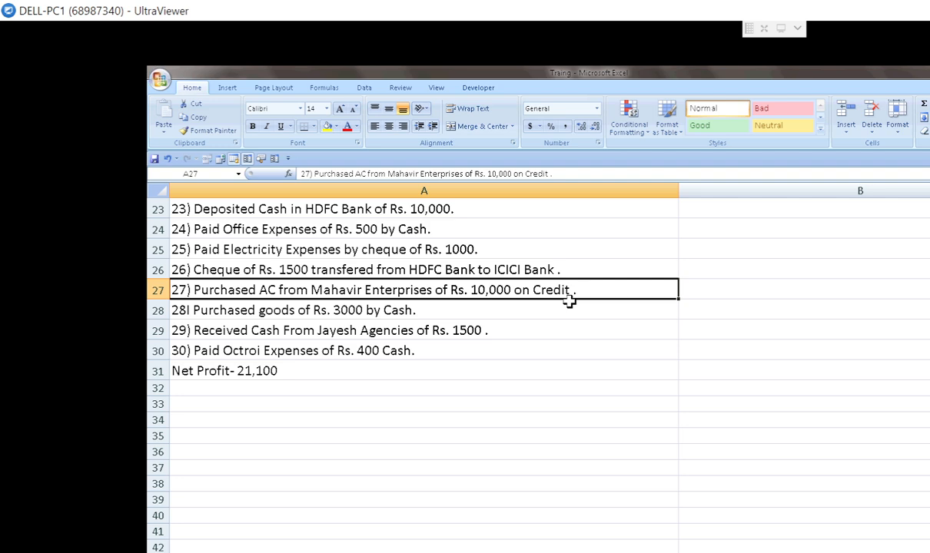
key("alt+Tab")
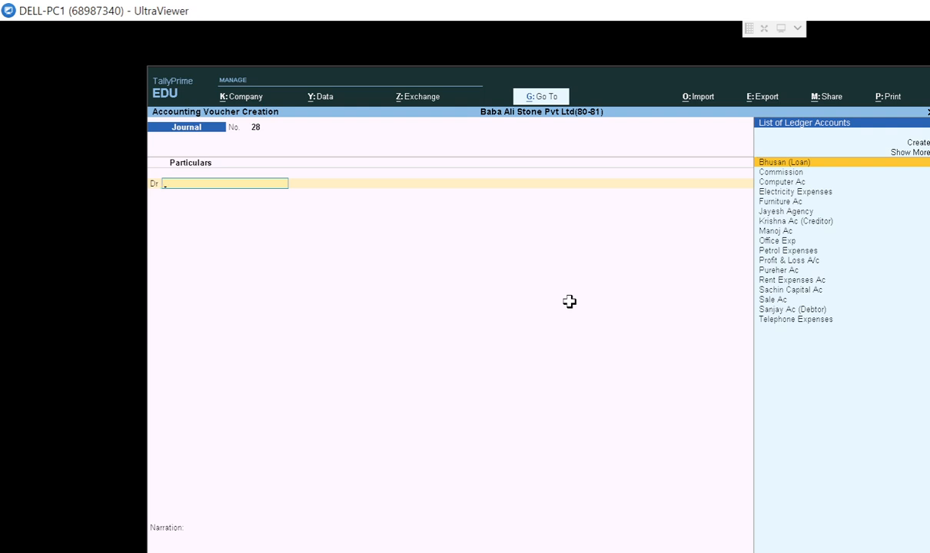
Step: Create a ledger named AC Ac under Fixed Assets for the debit line, keeping the default mailing details, and save it
key("Up")
key("Up")
key("Return")
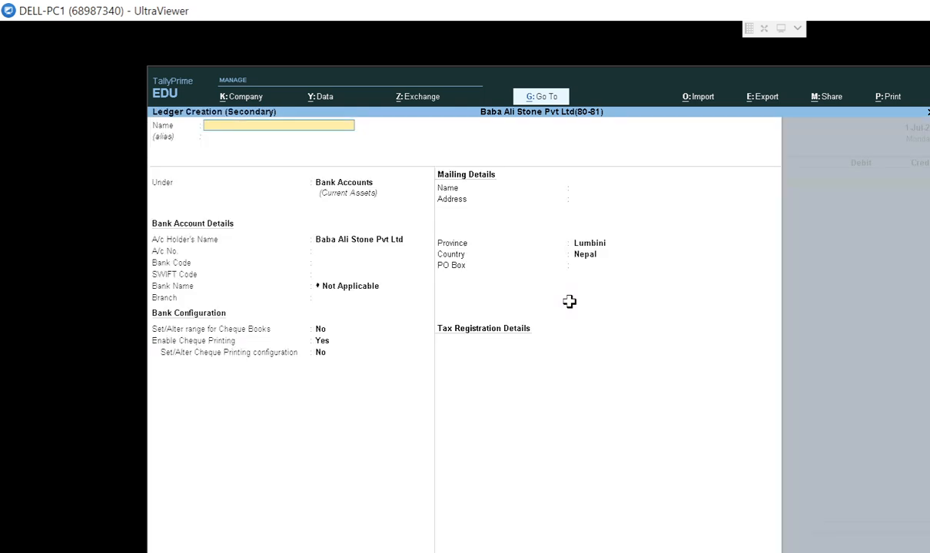
type("AC Ac")
key("Return")
key("Return")
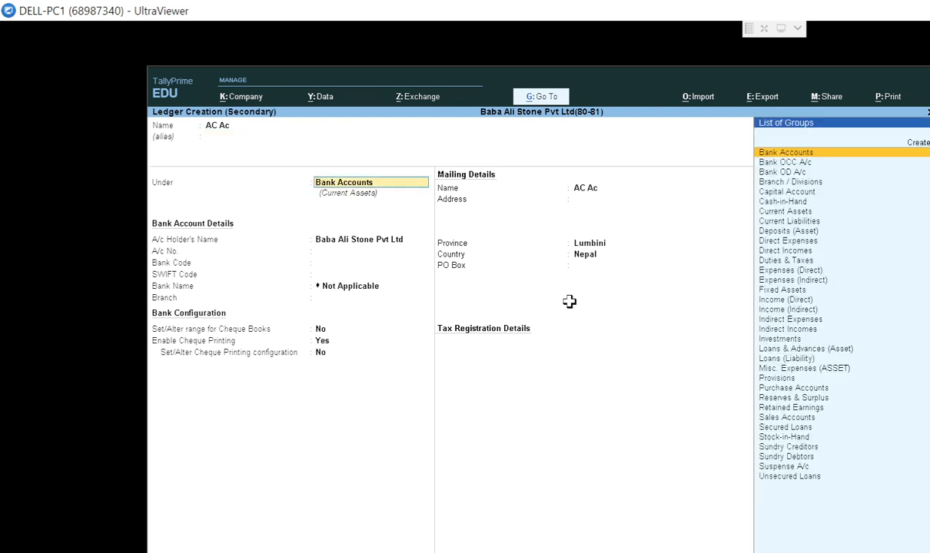
type("Fi")
key("Return")
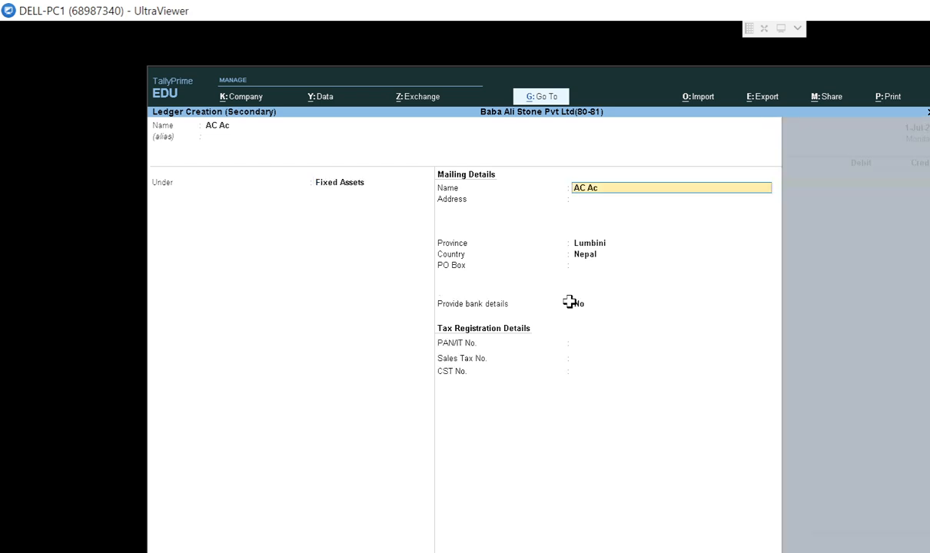
key("Return")
key("Return")
key("Return")
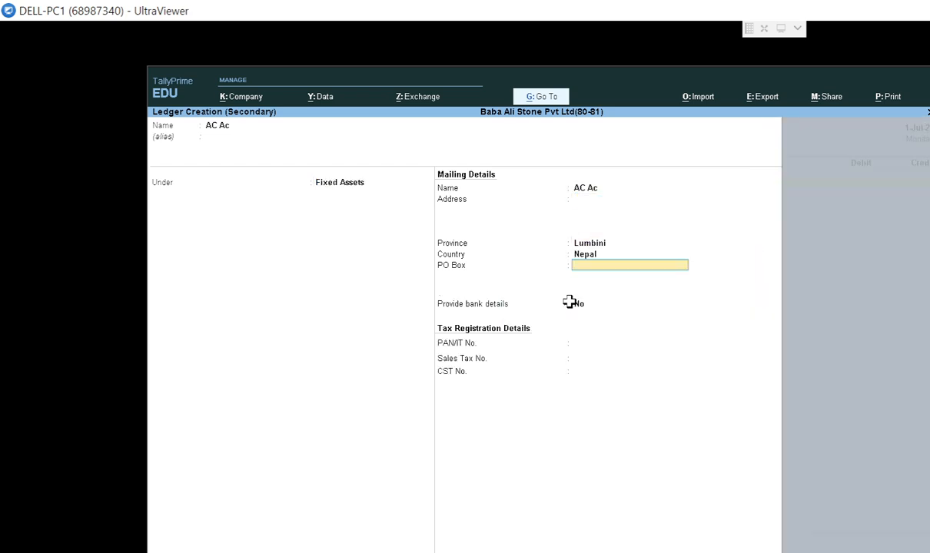
key("ctrl+a")
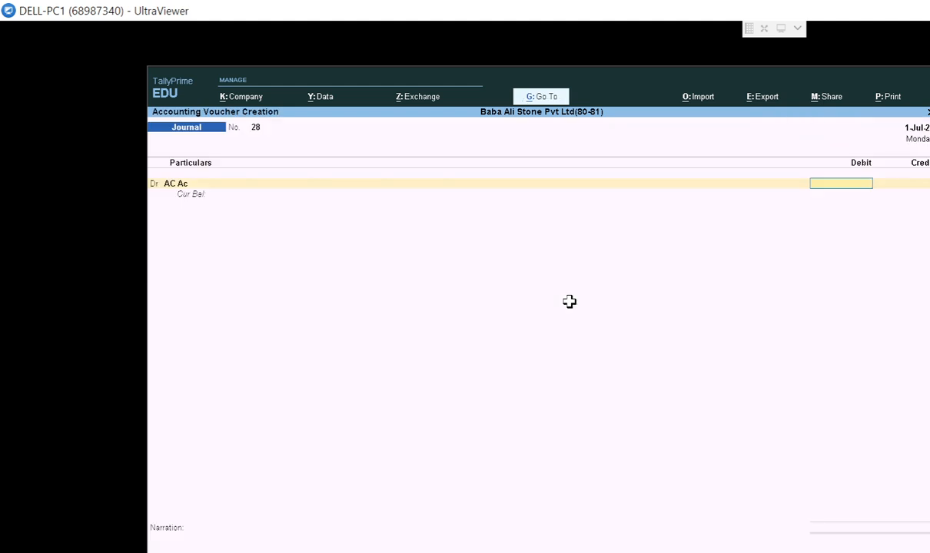
Step: Debit AC Ac with 10,000 and move on to the credit line
type("10000")
key("Return")
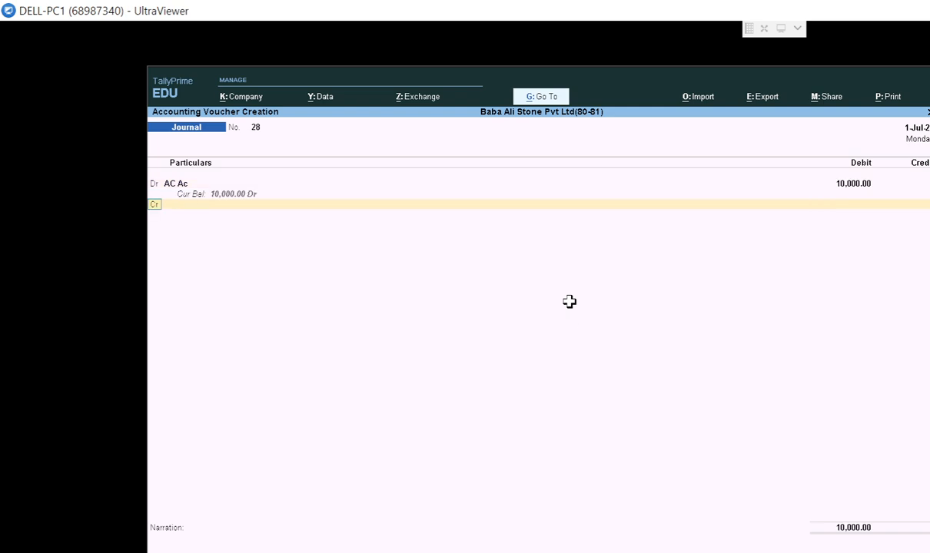
key("Return")
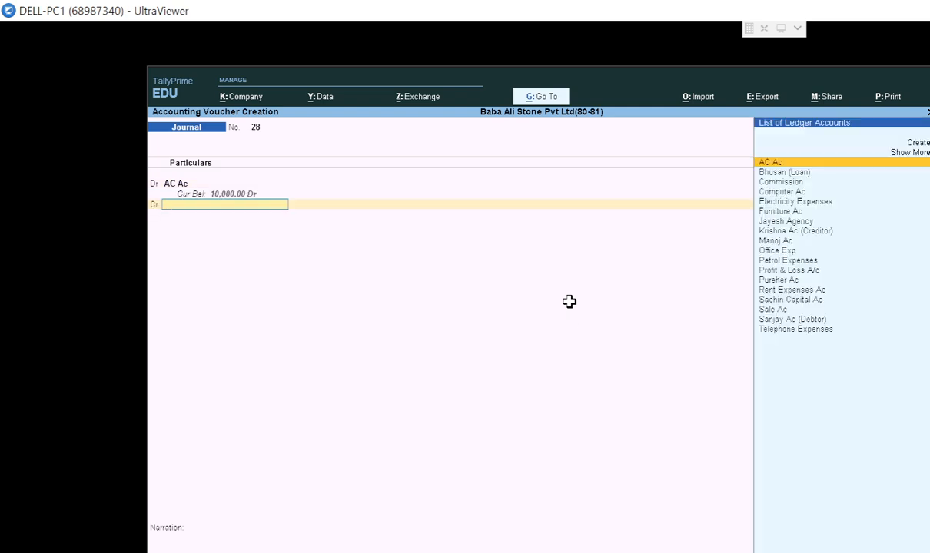
Step: Look up Cash as the credit ledger, recheck transaction 27 in Excel and return to the voucher in TallyPrime
type("Ca")
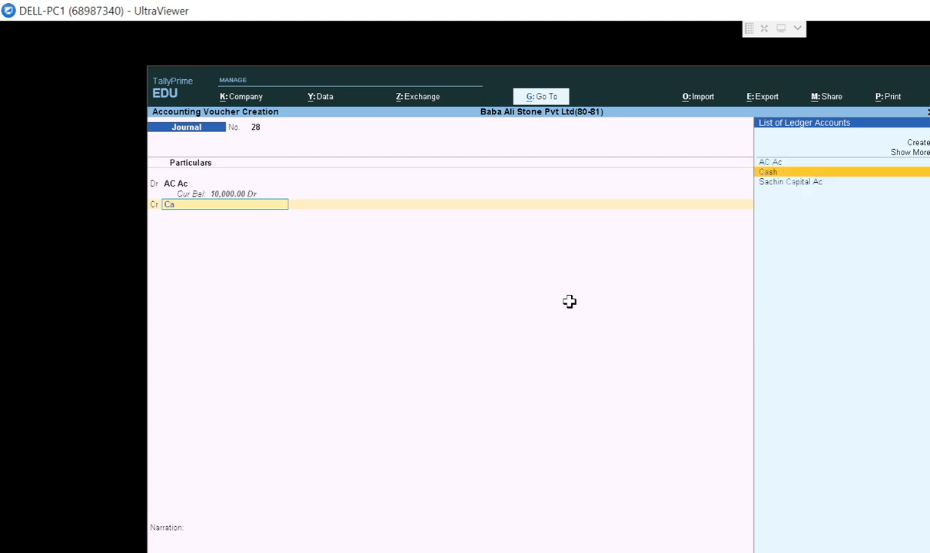
key("F12")
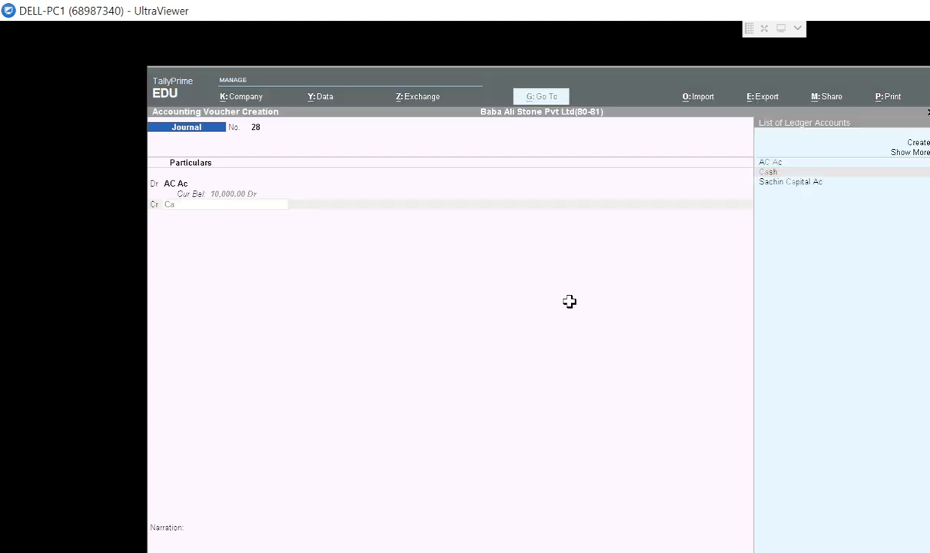
key("alt+Tab")
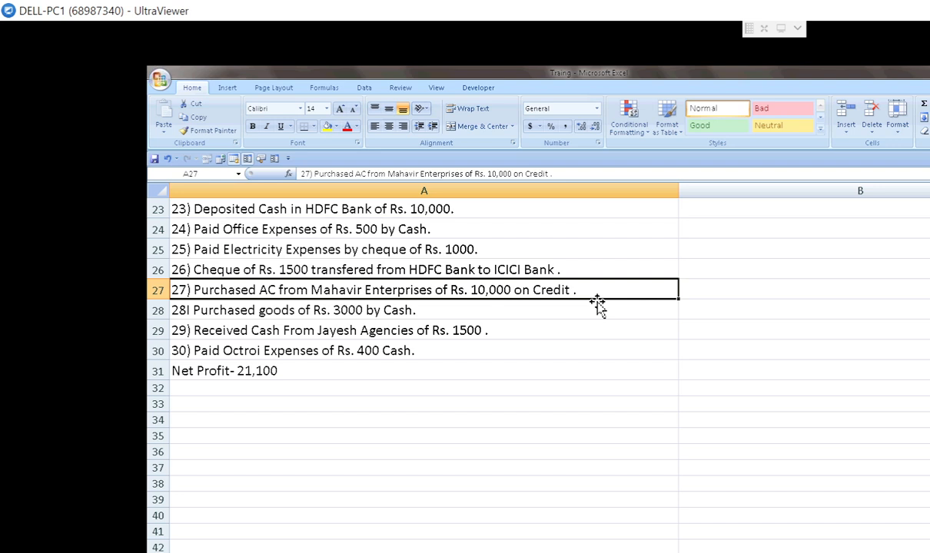
key("alt+Tab")
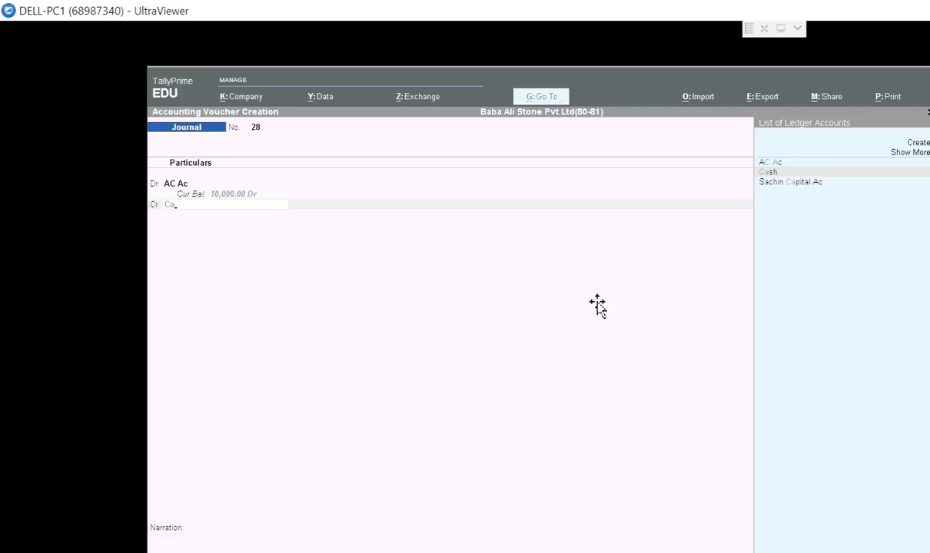
Step: Start a new credit ledger named Mahaver Enterprises Ac and place it under Sundry Creditors
key("Up")
key("Up")
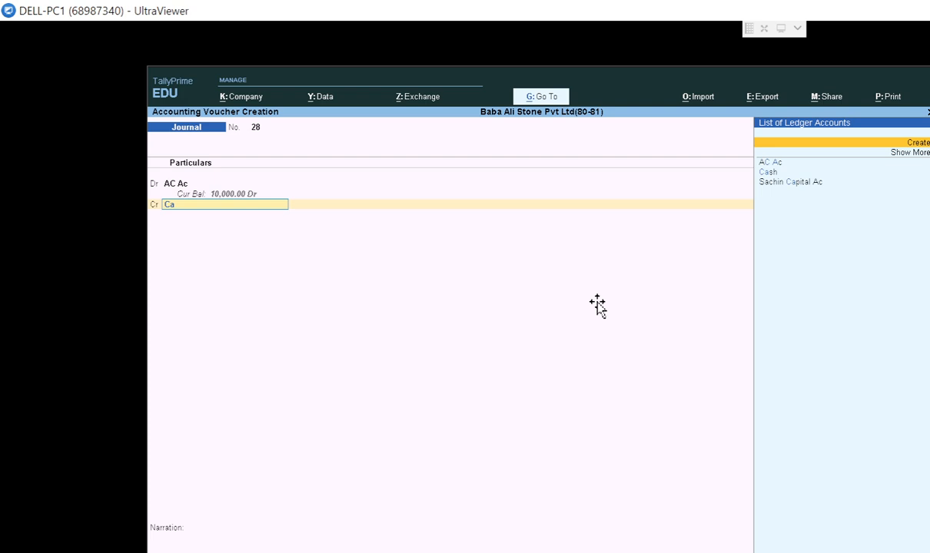
key("Return")
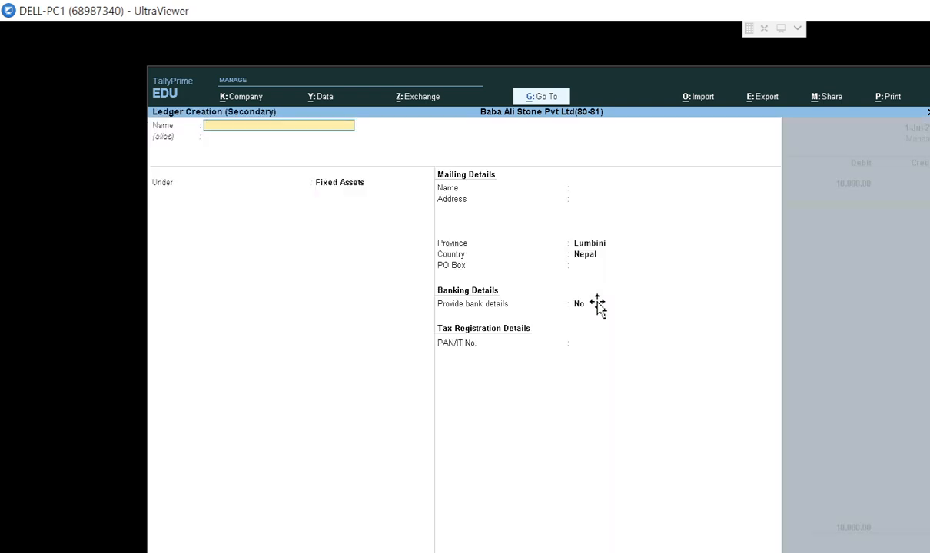
type("Mahaver Enterprises")
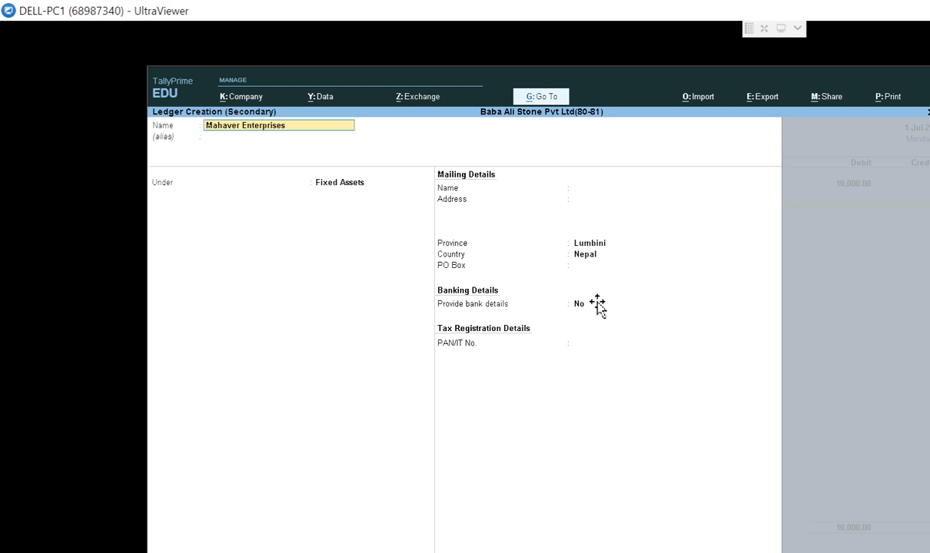
type(" Ac")
key("Return")
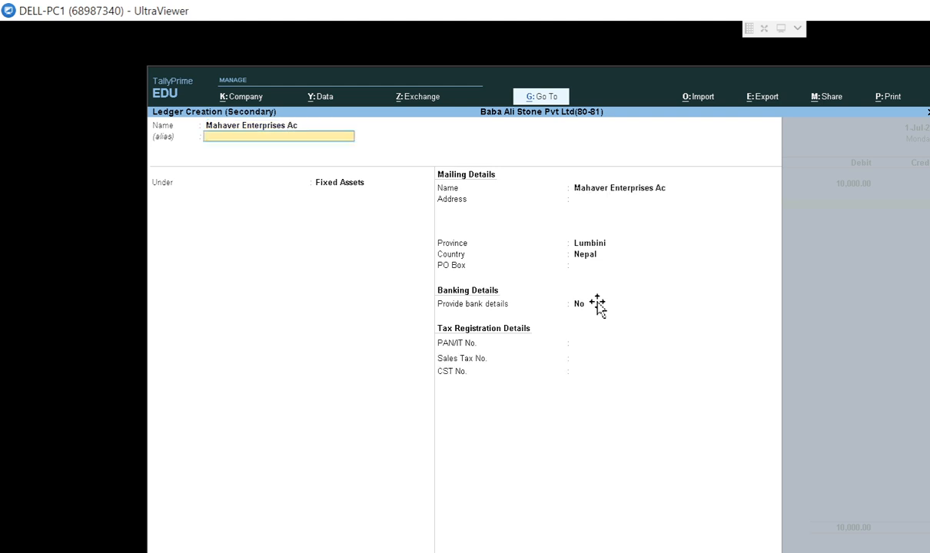
key("Return")
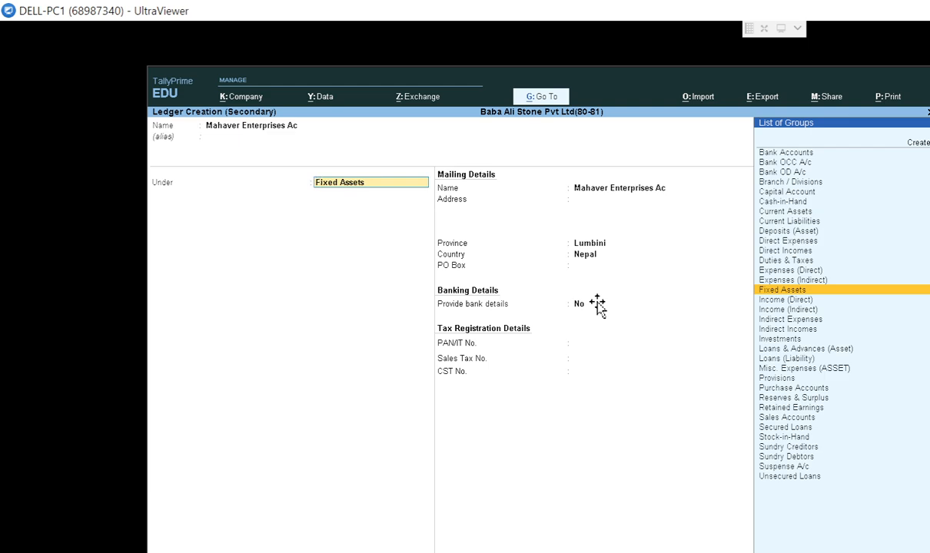
type("Cre")
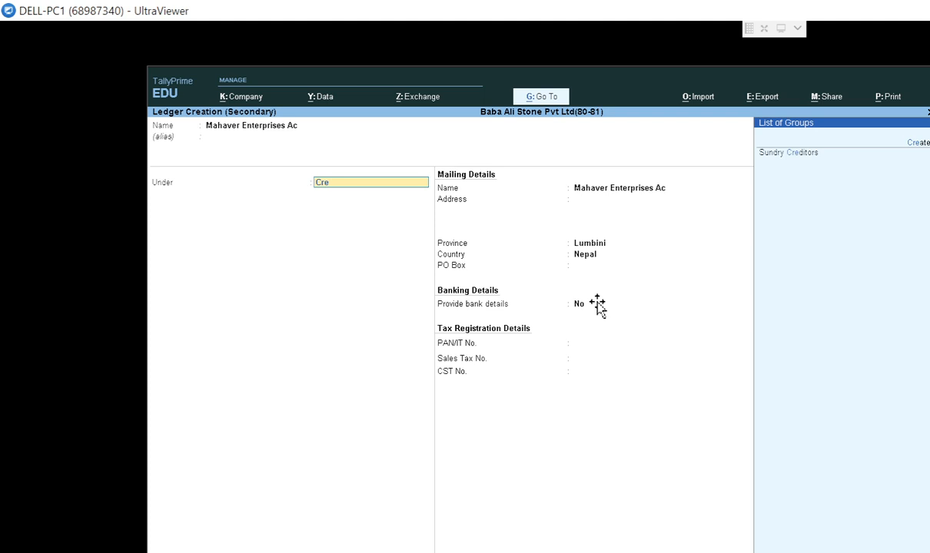
key("Down")
key("Return")
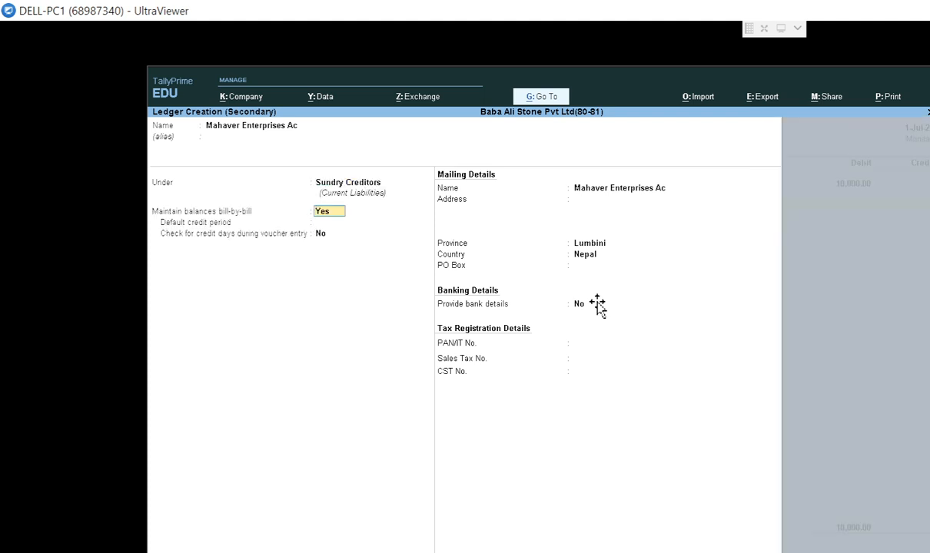
Step: Save the Mahaver Enterprises Ac ledger with bill-by-bill balances set to Yes and default mailing details, and credit it with 10,000
key("Return")
key("Return")
key("Return")
key("Return")
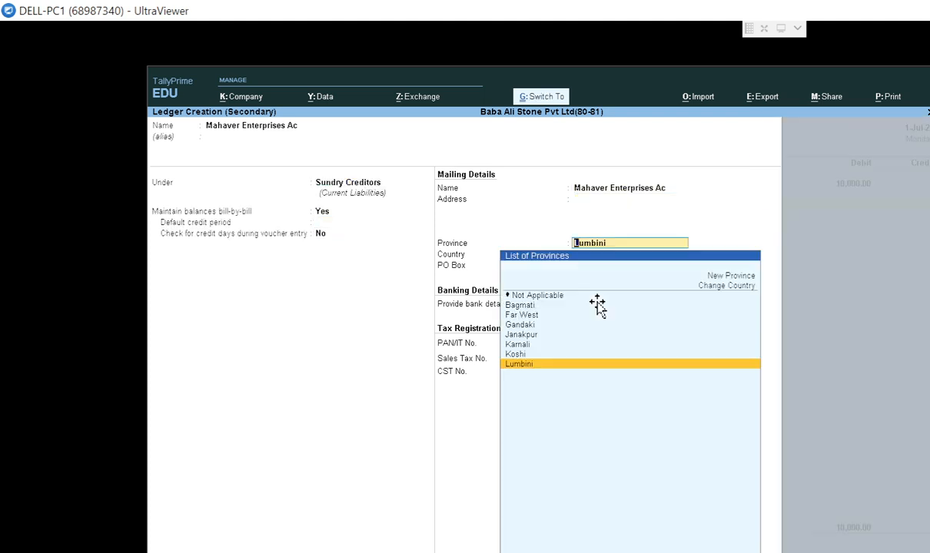
key("ctrl+a")
key("Return")
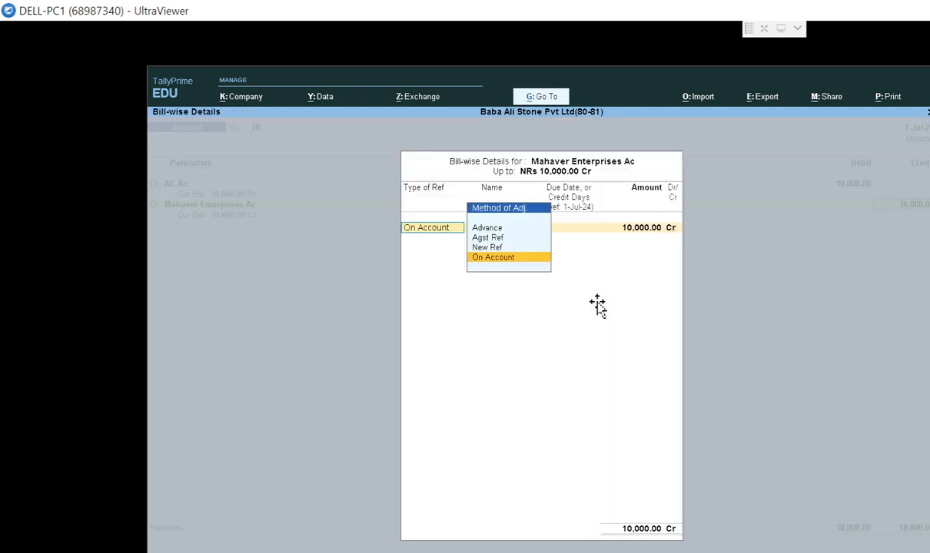
Step: Allocate the 10,000 credit as New Ref 28 and accept the voucher without a narration
key("Return")
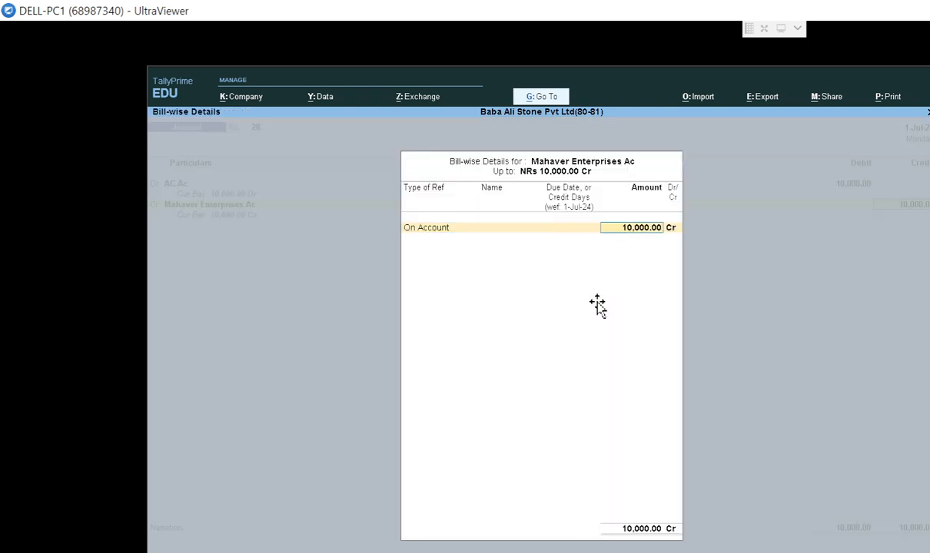
key("BackSpace")
key("Up")
key("Return")
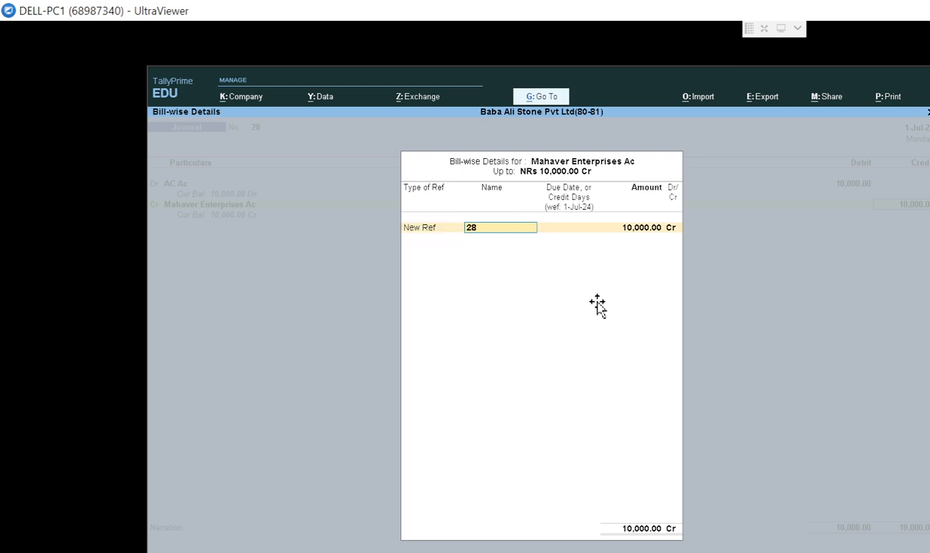
key("Return")
key("Return")
key("Return")
key("Return")
key("Return")
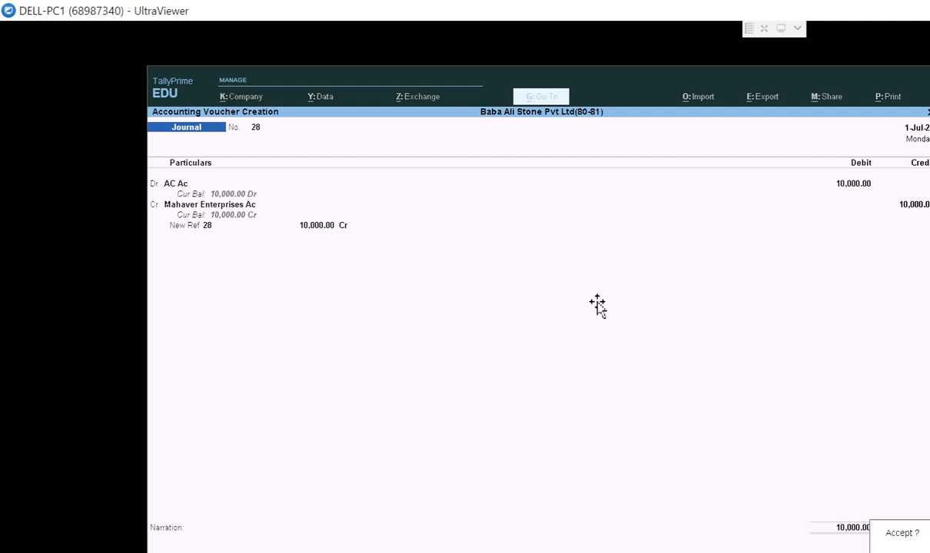
key("Return")
Step: Switch to Excel, read transaction 28 in cell A28 and return to the new voucher in TallyPrime
key("alt+Tab")
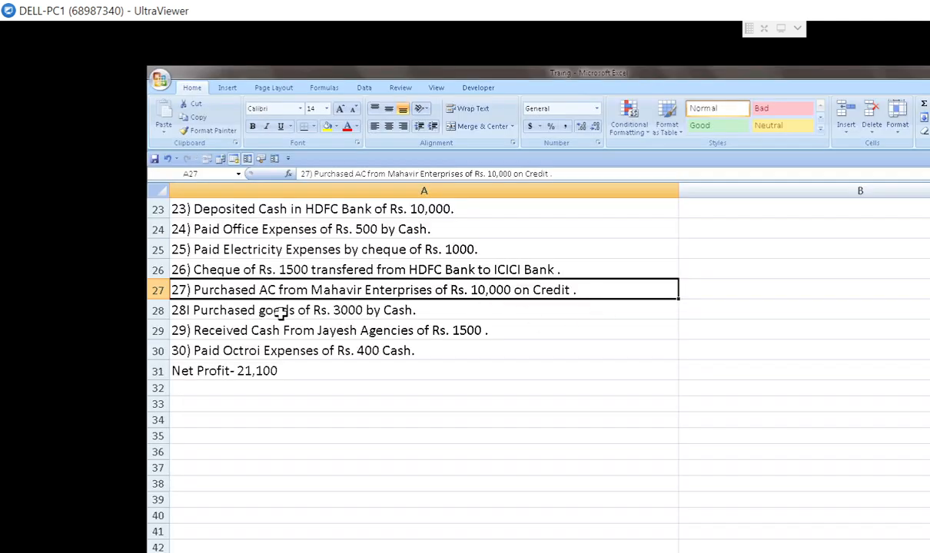
left_click_drag(334, 310, 429, 323)
key("alt+Tab")
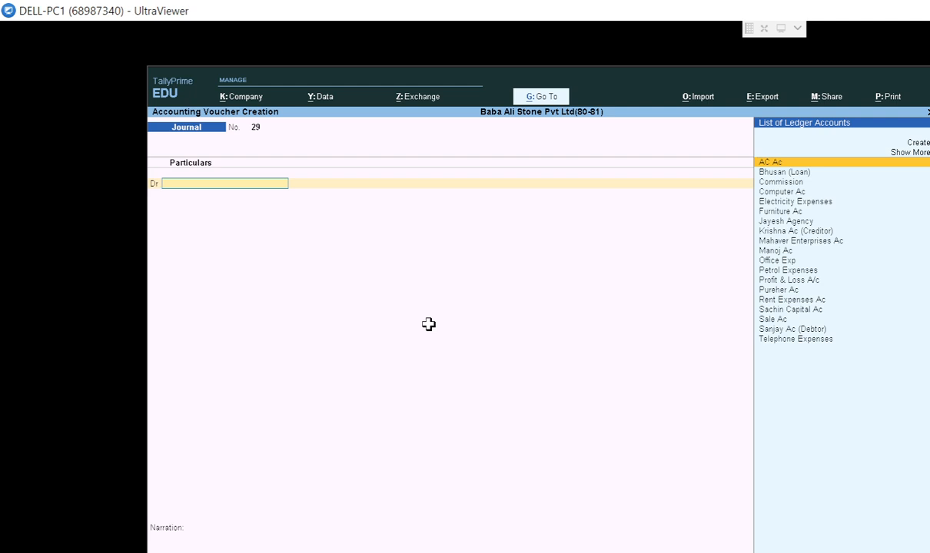
Step: Show the full ledger list and debit Pureher Ac with 3,000, leaving the inventory allocation empty
key("Up")
key("Return")
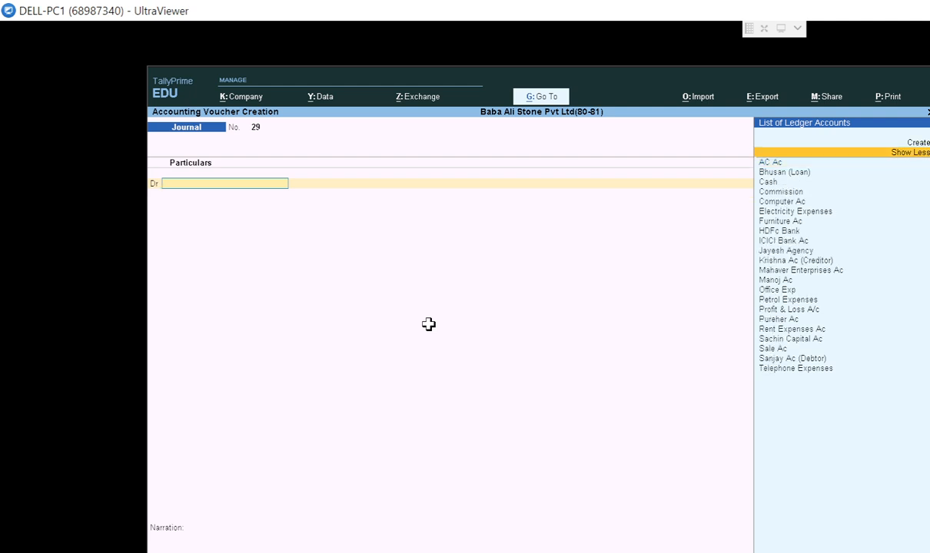
type("pu")
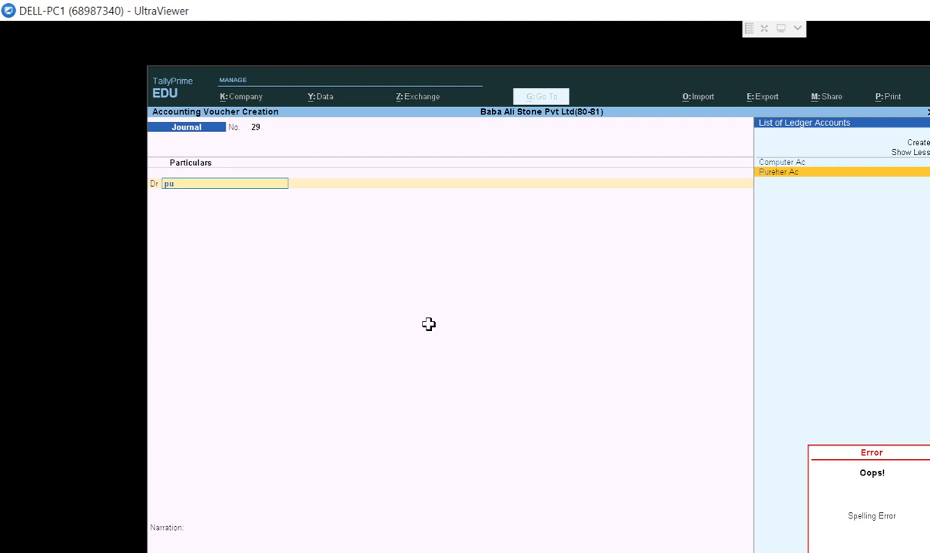
key("Return")
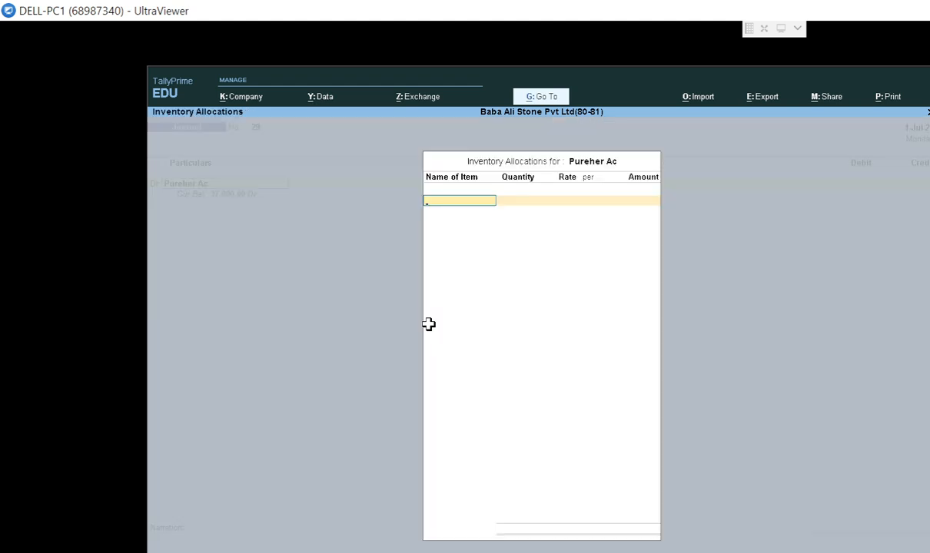
key("Escape")
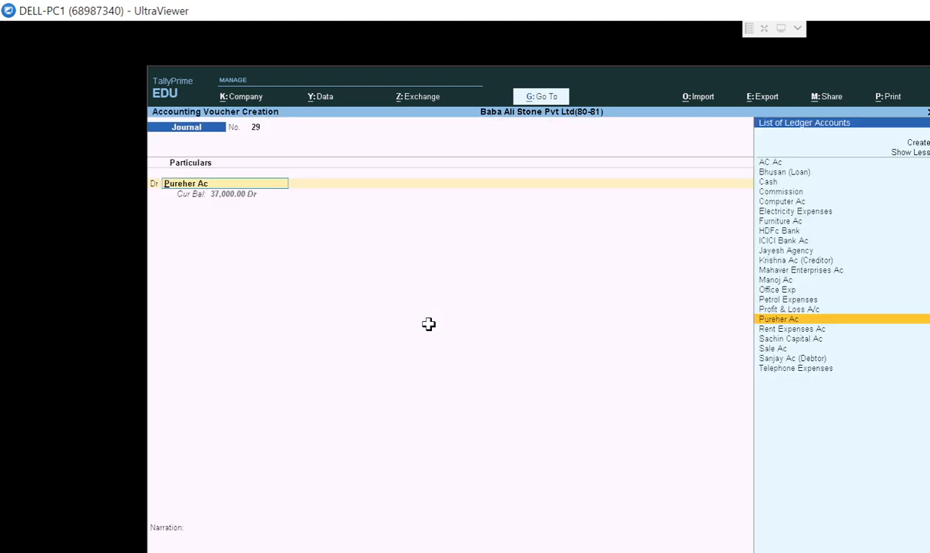
key("Return")
key("Return")
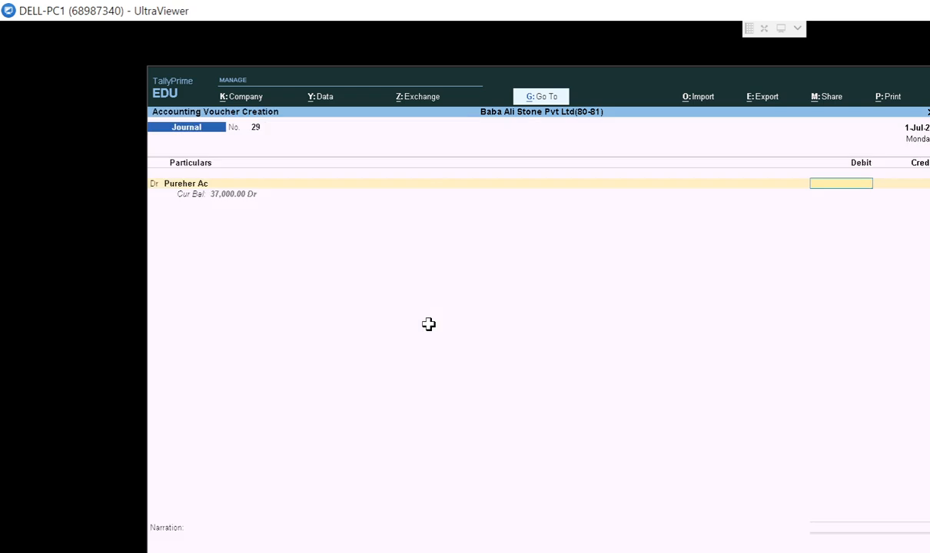
type("3000")
key("Return")
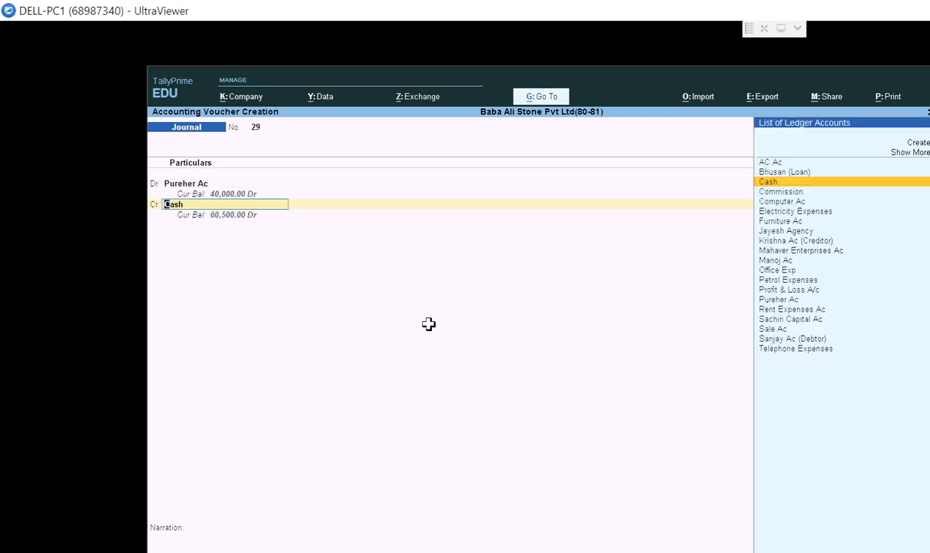
Step: Recheck transaction 28 in Excel, then credit Cash with 3,000 and accept the voucher without a narration
key("alt+Tab")
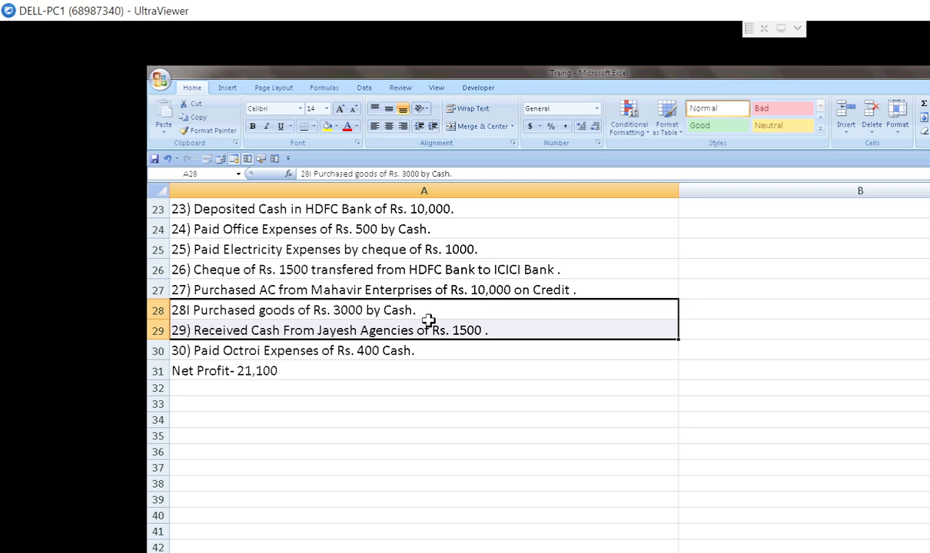
left_click(428, 311)
key("alt+Tab")
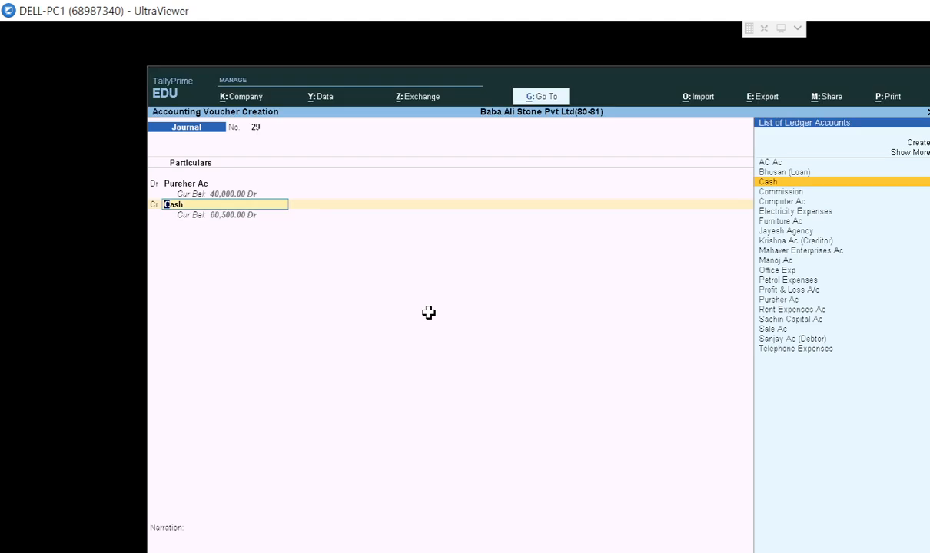
key("Return")
key("Return")
key("Return")
key("Return")
key("Return")
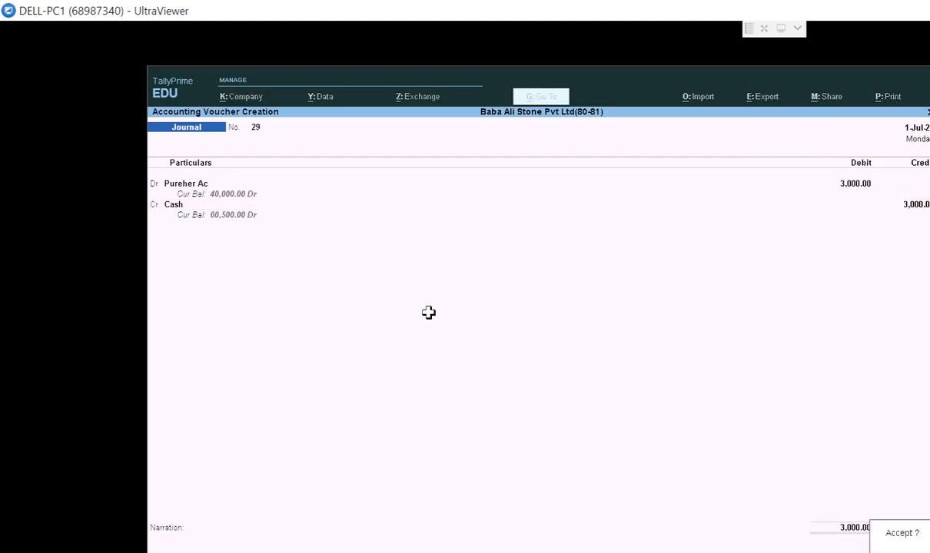
Step: Switch to Excel, read transaction 29 in cell A29 and return to the debit ledger entry of the new voucher in TallyPrime
key("alt+Tab")
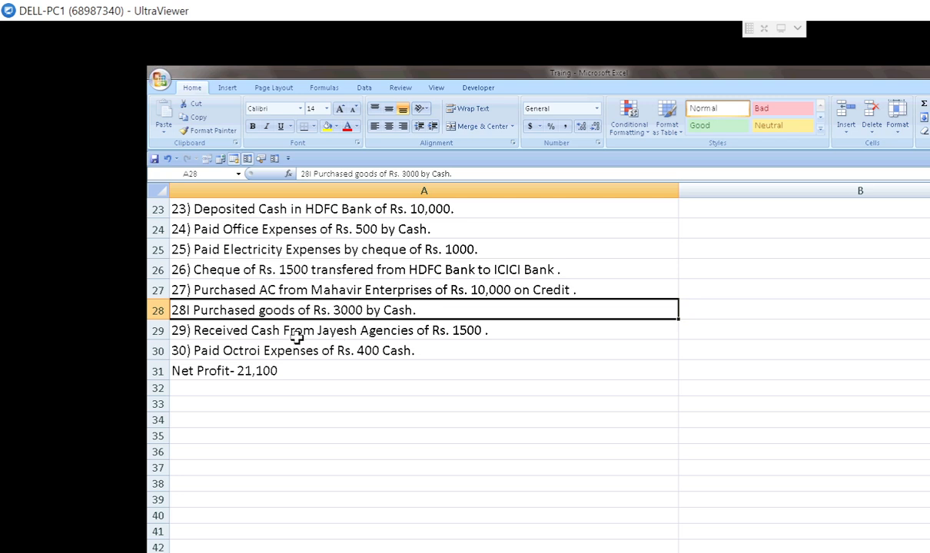
left_click(359, 332)
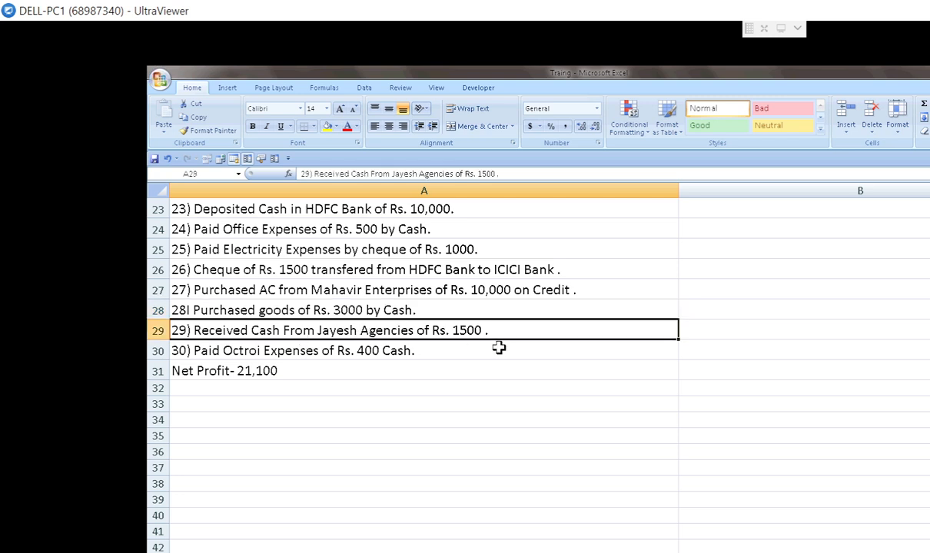
key("alt+Tab")
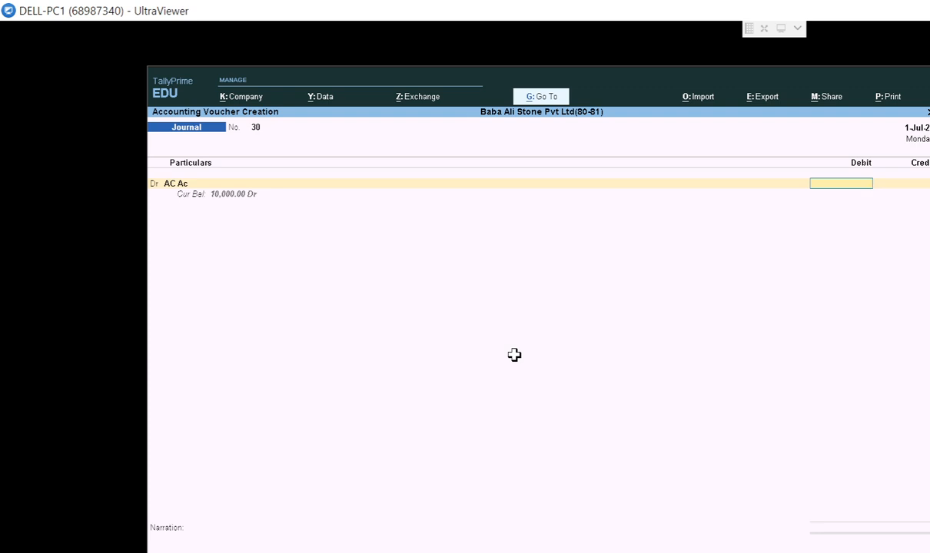
key("BackSpace")
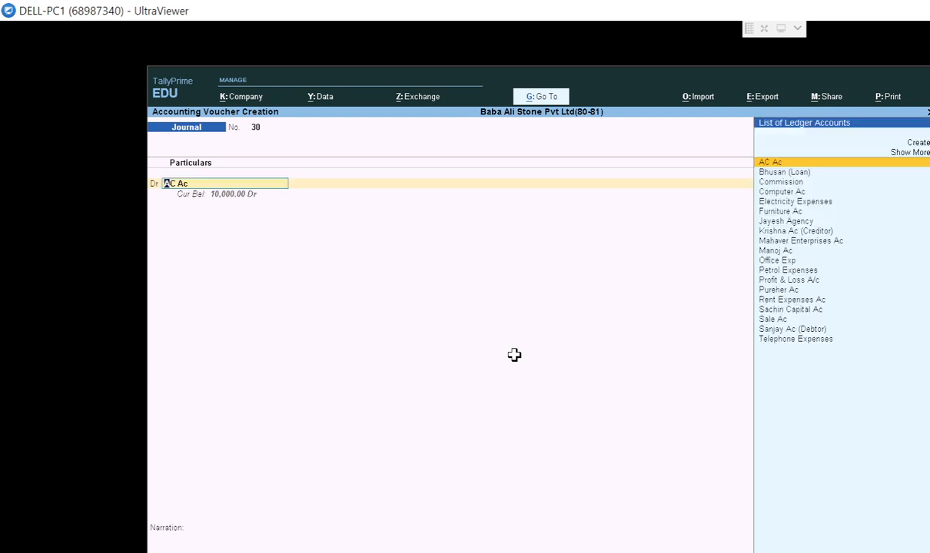
key("alt+Tab")
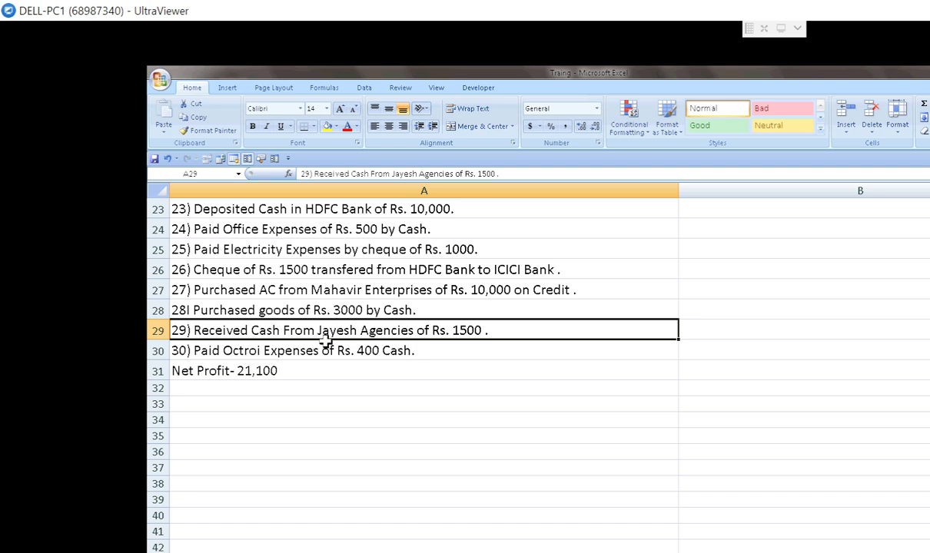
key("alt+Tab")
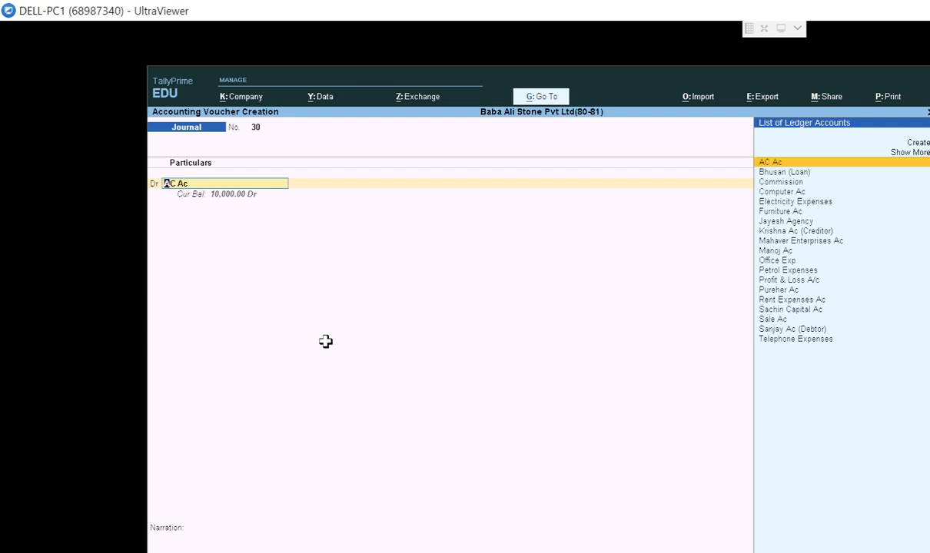
Step: Debit Cash with 1,500 in the journal voucher, rechecking the amount in Excel
type("Cash")
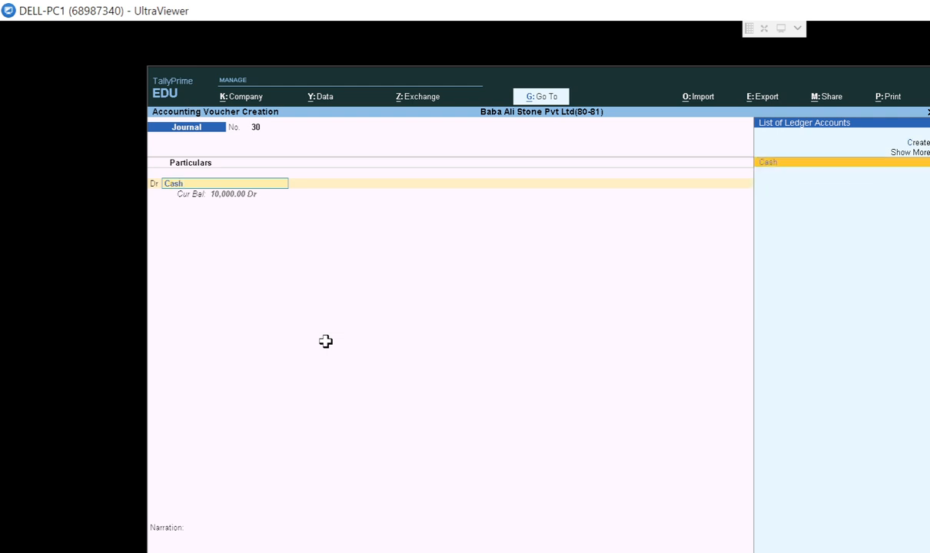
key("Return")
key("alt+Tab")
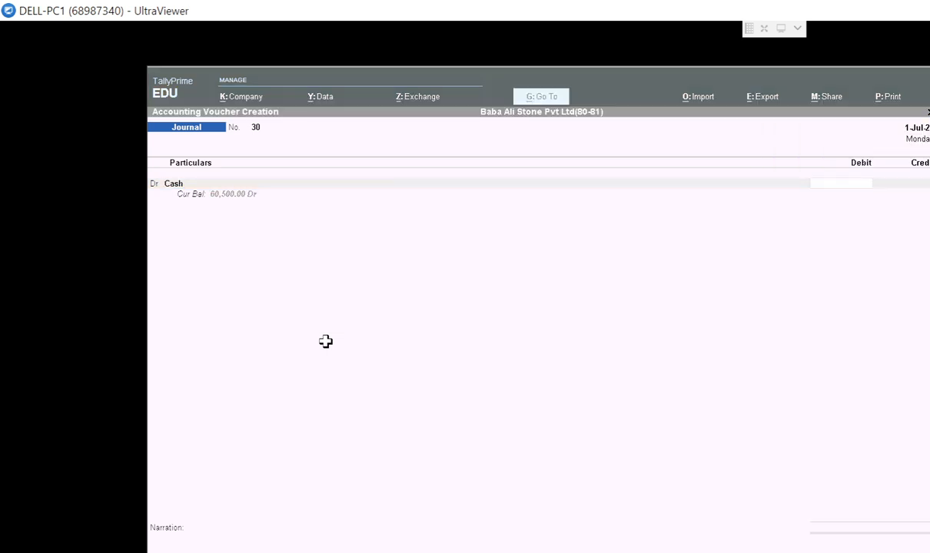
key("alt+Tab")
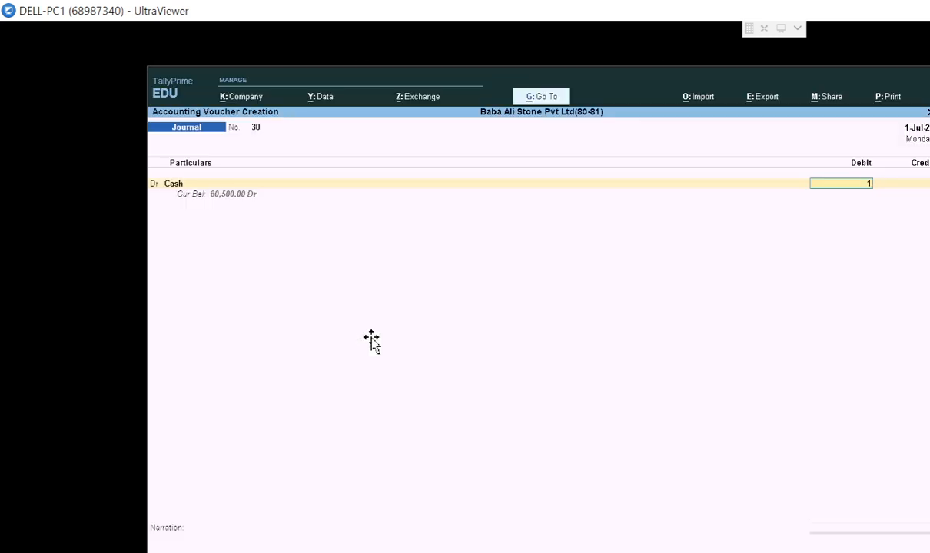
type("1500")
key("Return")
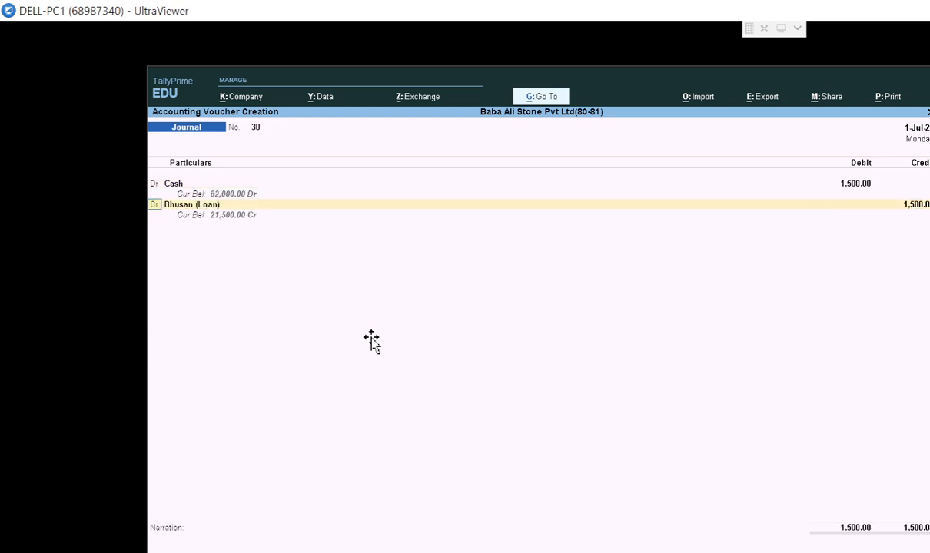
Step: Credit Jayesh Agency with 1,500 in the journal voucher
key("Return")
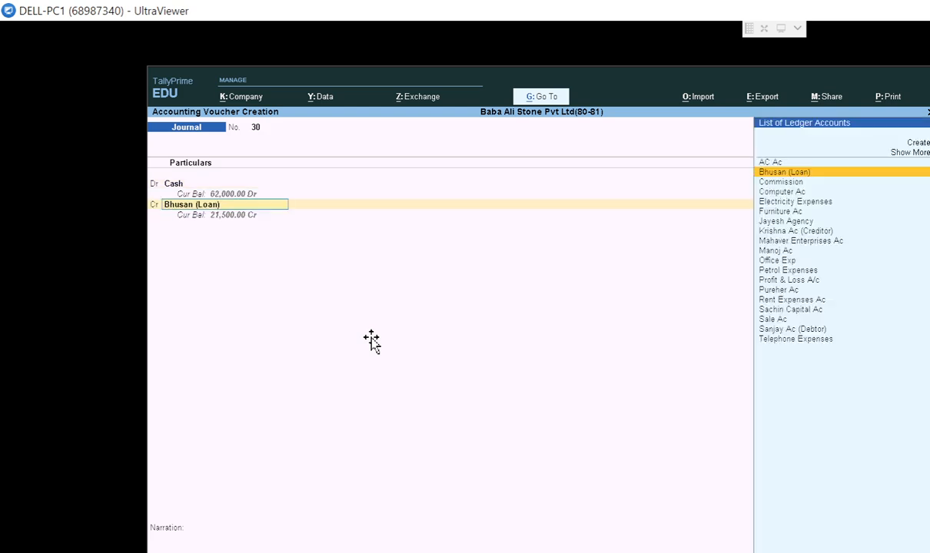
type("ja")
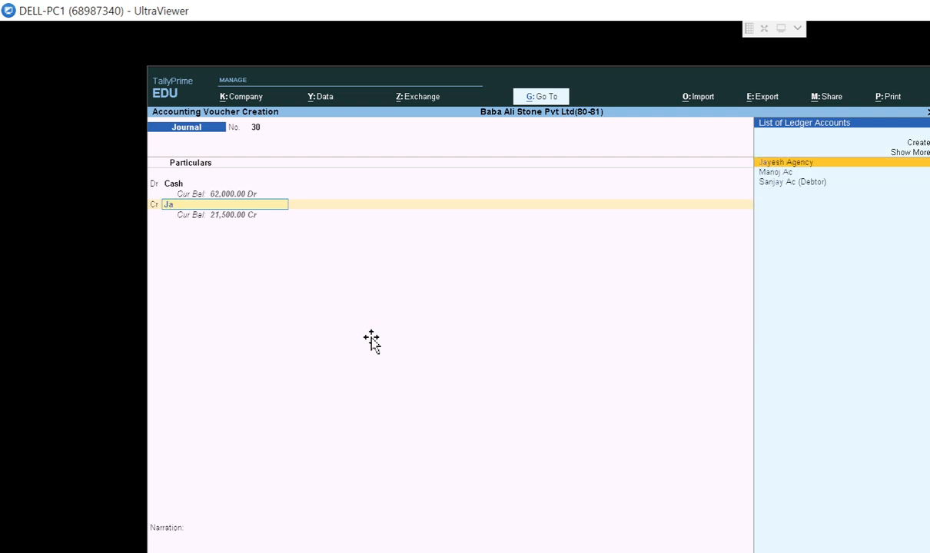
key("Return")
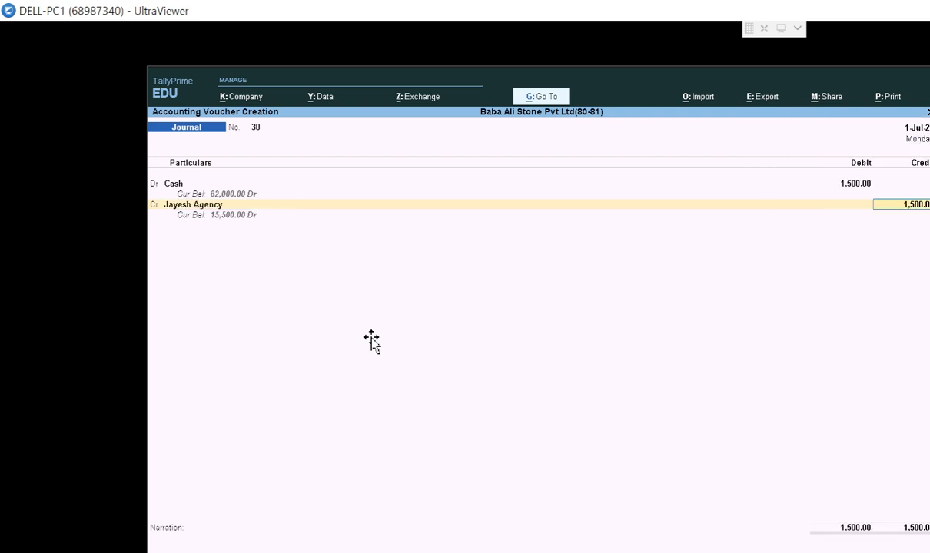
key("Return")
Step: Allocate the 1,500 credit as Agst Ref to pending bill 22 and accept the voucher without a narration
key("Return")
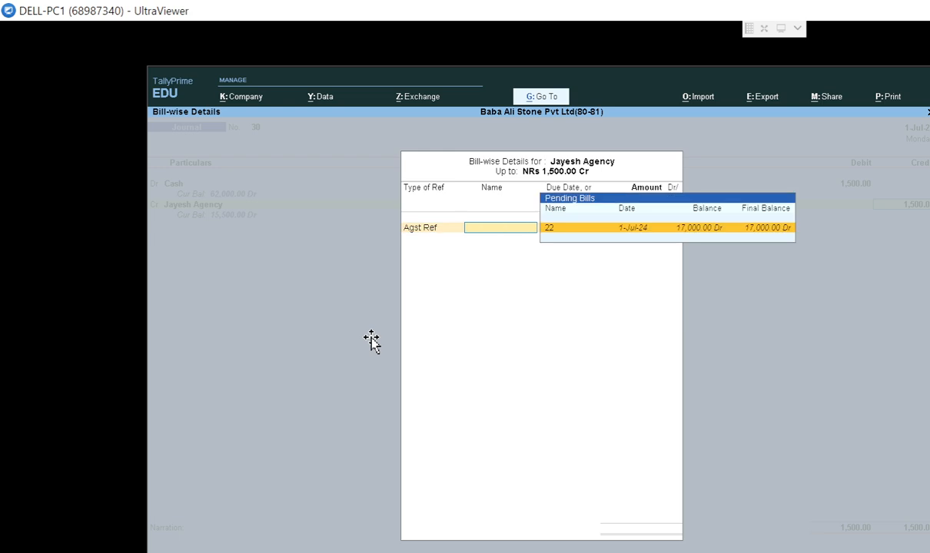
key("Return")
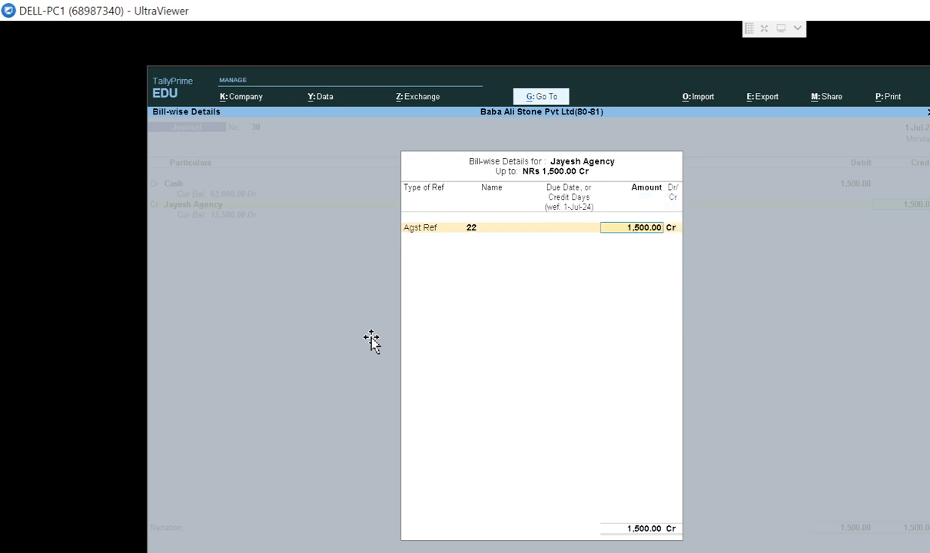
key("Return")
key("Return")
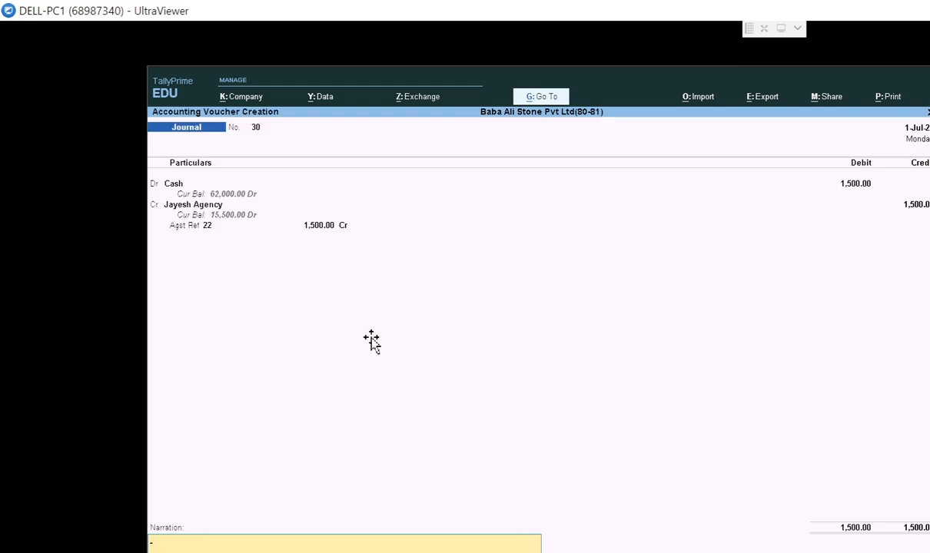
key("Return")
key("Return")
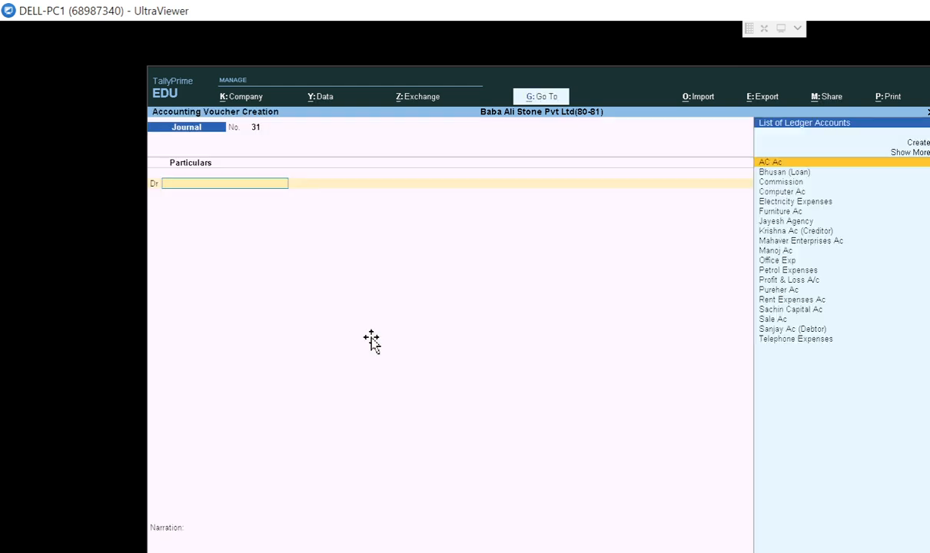
Step: Switch to Excel, read transaction 30 in cell A30 and return to the new voucher in TallyPrime
key("alt+Tab")
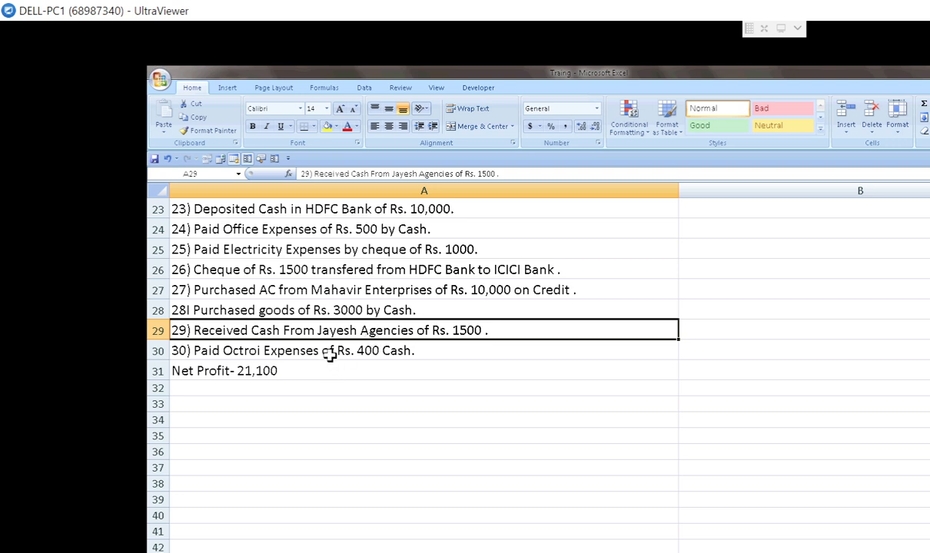
left_click(317, 352)
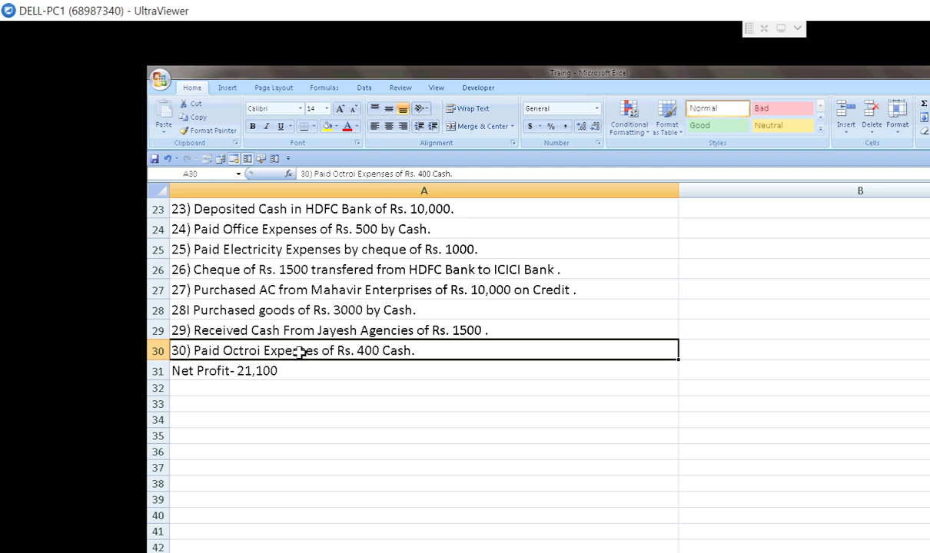
key("Right")
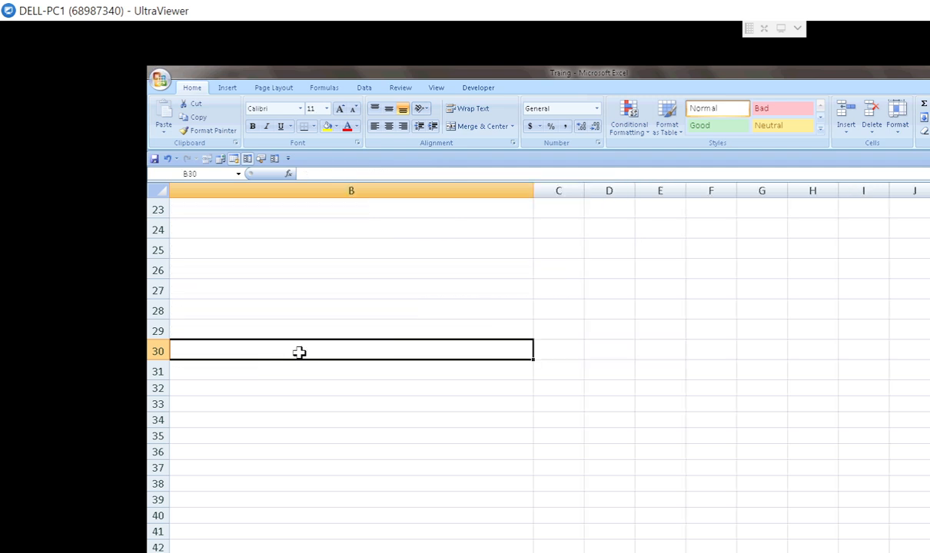
key("Left")
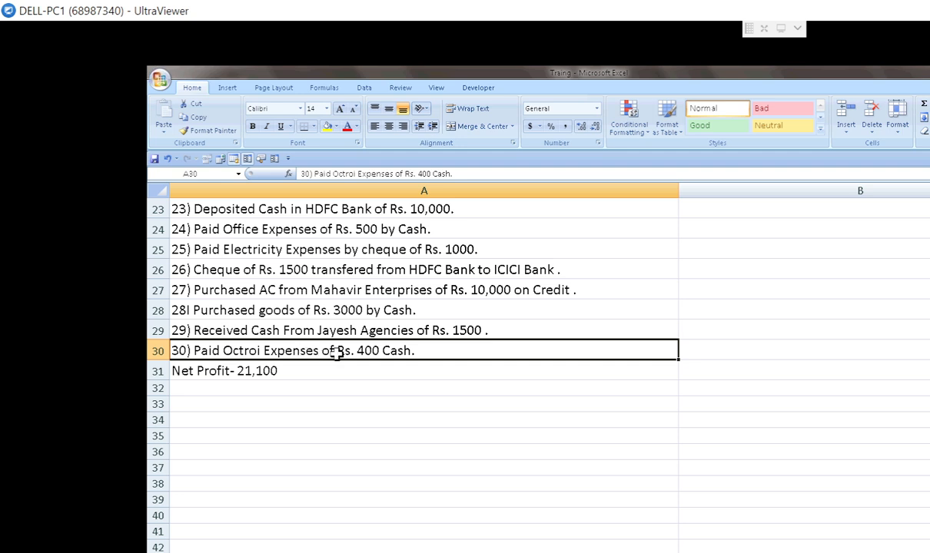
key("alt+Tab")
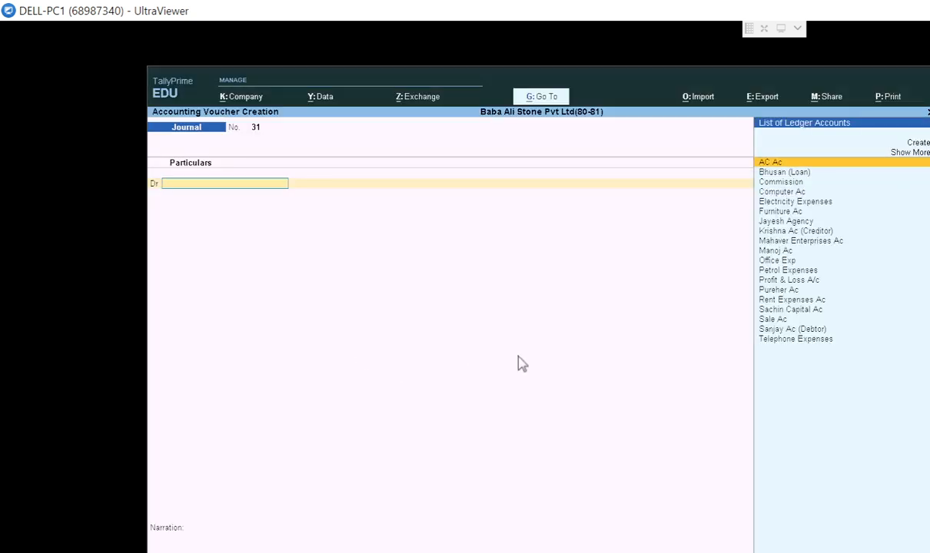
Step: Show the full ledger list and start a new debit ledger named Octroi Expense, leaving its alias empty
key("Up")
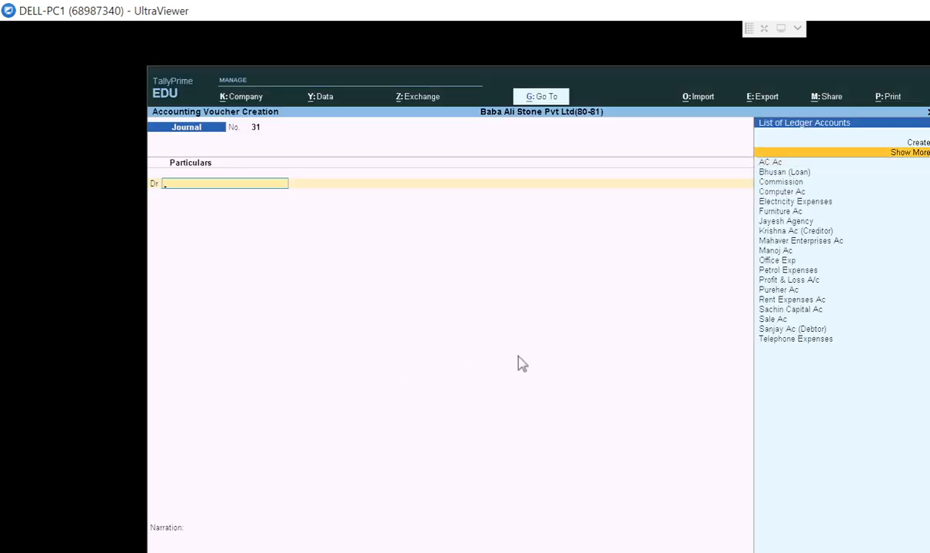
key("Return")
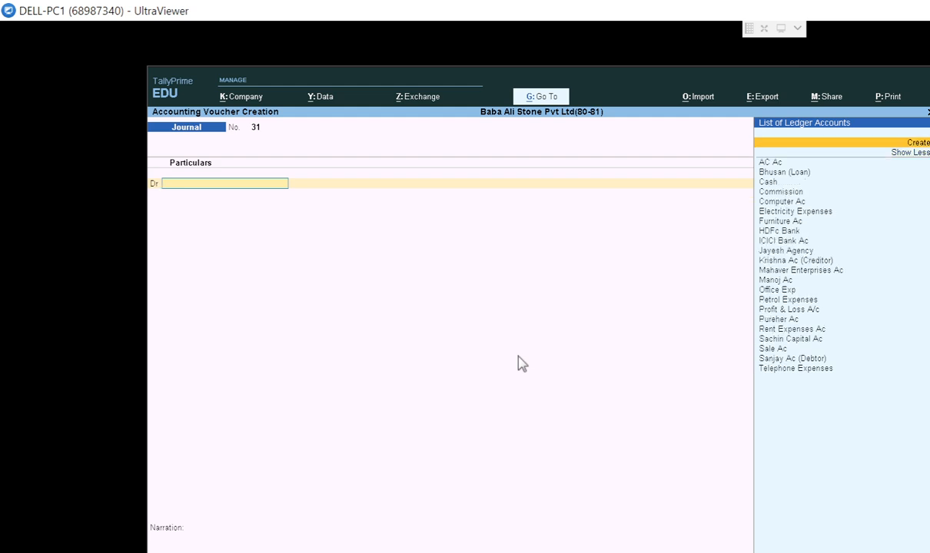
key("alt+c")
type("O")
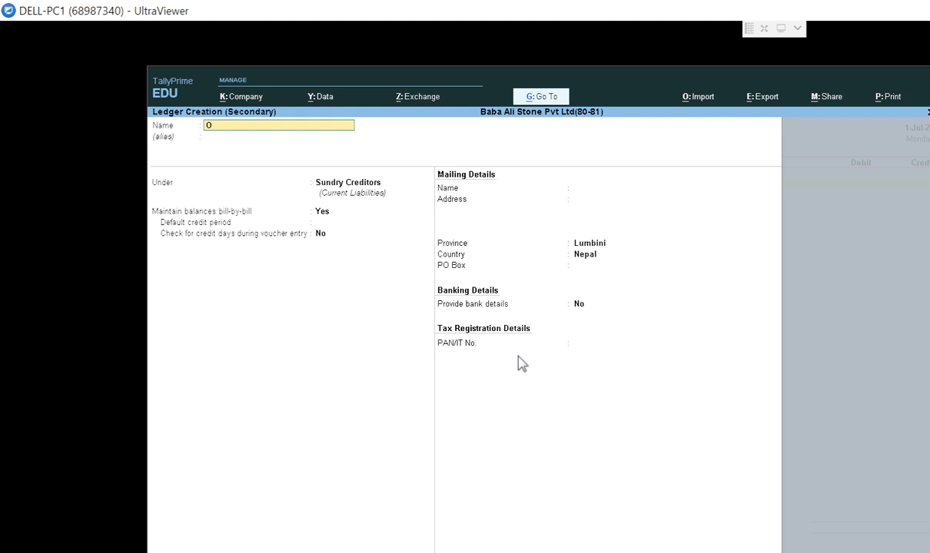
type("ctroi Expense")
key("Return")
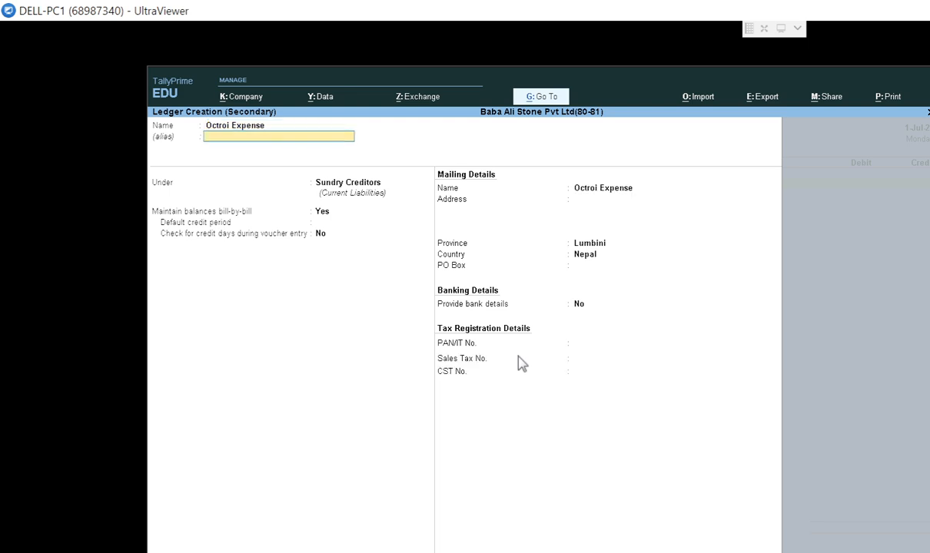
key("Return")
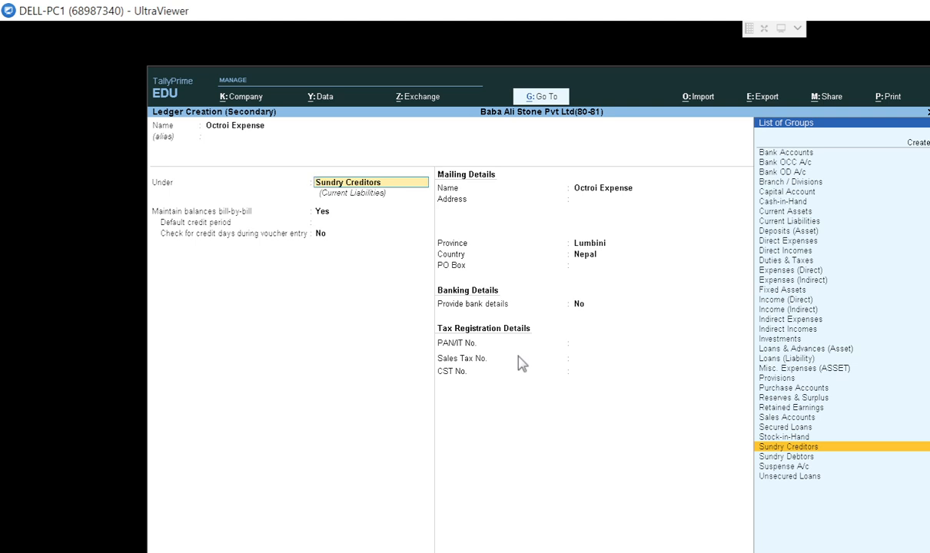
Step: Place the Octroi Expense ledger under Direct Expenses and save it with the remaining defaults
type("Di")
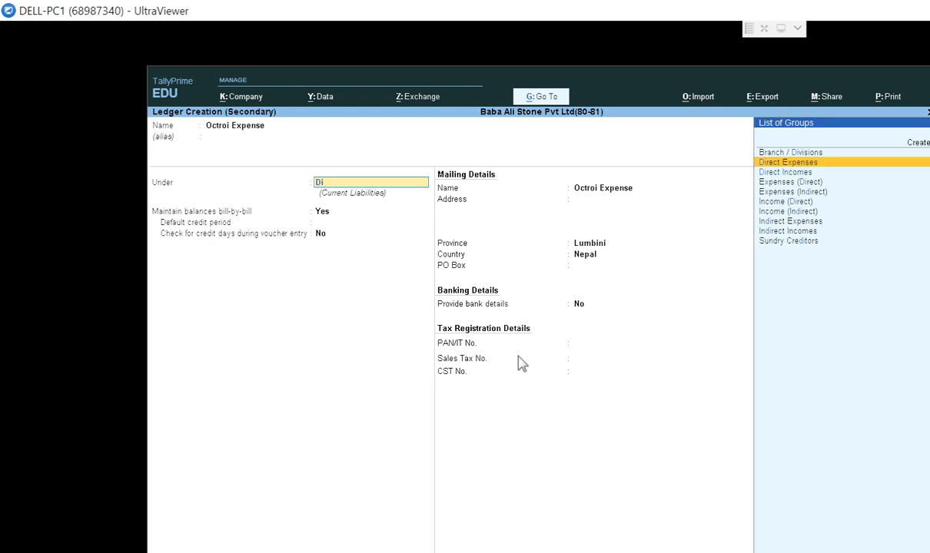
key("Down")
key("Down")
key("Up")
key("Up")
key("Return")
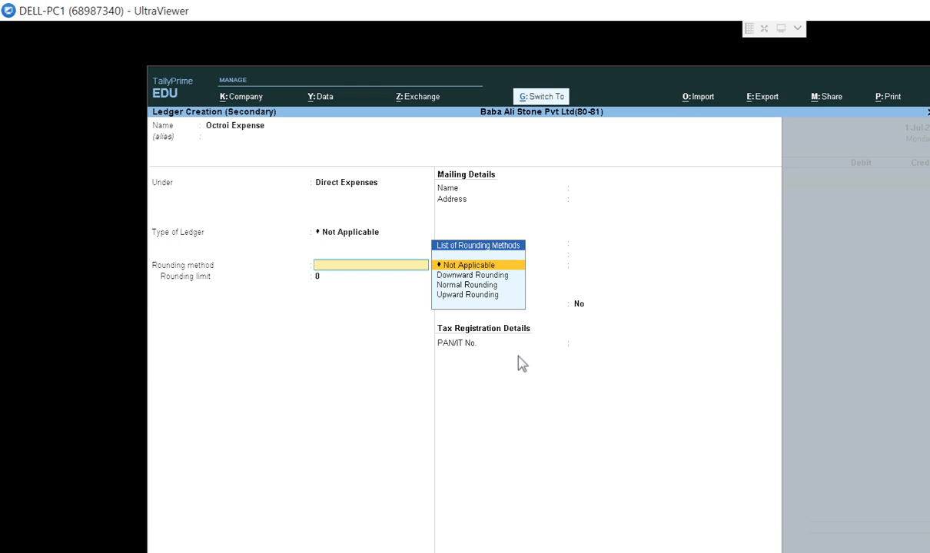
key("ctrl+a")
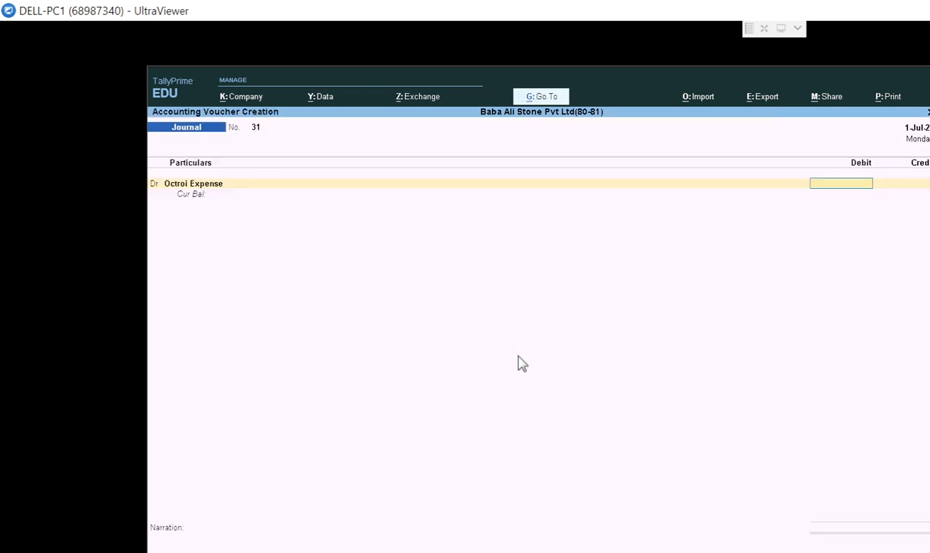
Step: Debit Octroi Expense with 400 and choose Cash as the credit ledger
type("400")
key("Return")
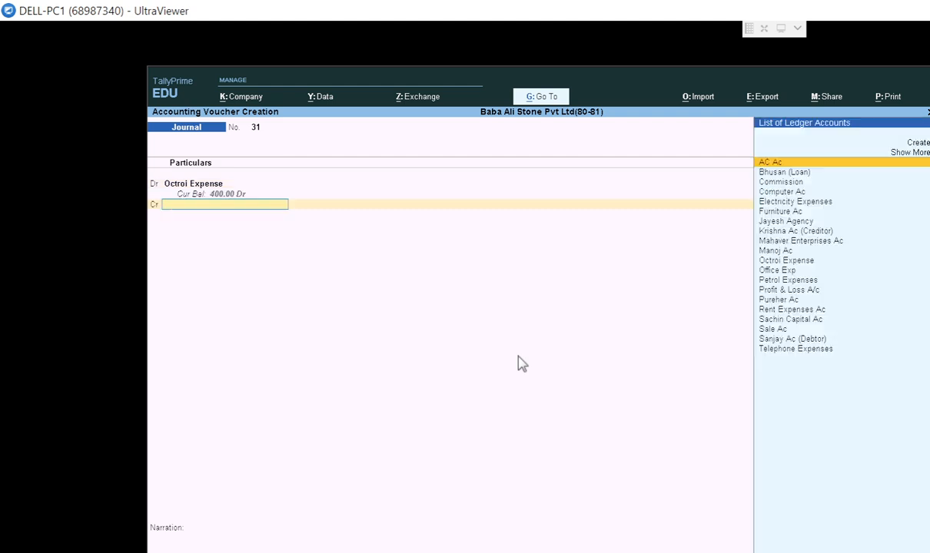
type("Cas")
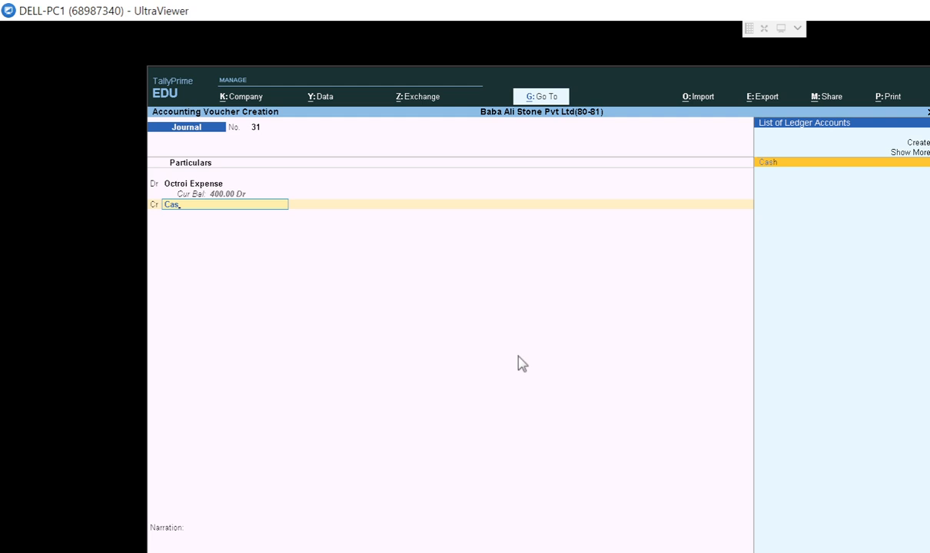
key("Return")
key("Return")
Step: Recheck transaction 30 in Excel, return to TallyPrime, credit Cash with 400 and save the journal voucher without a narration
key("alt+Tab")
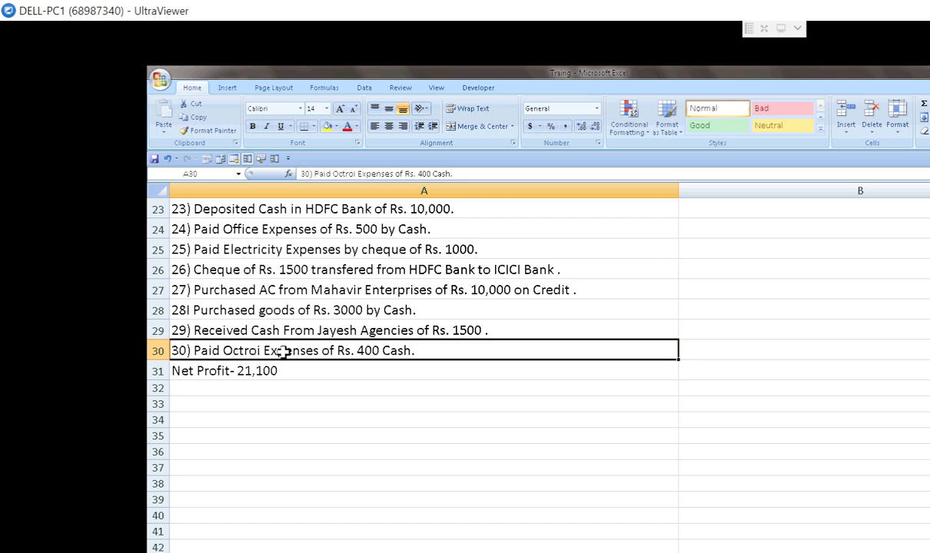
key("alt+Tab")
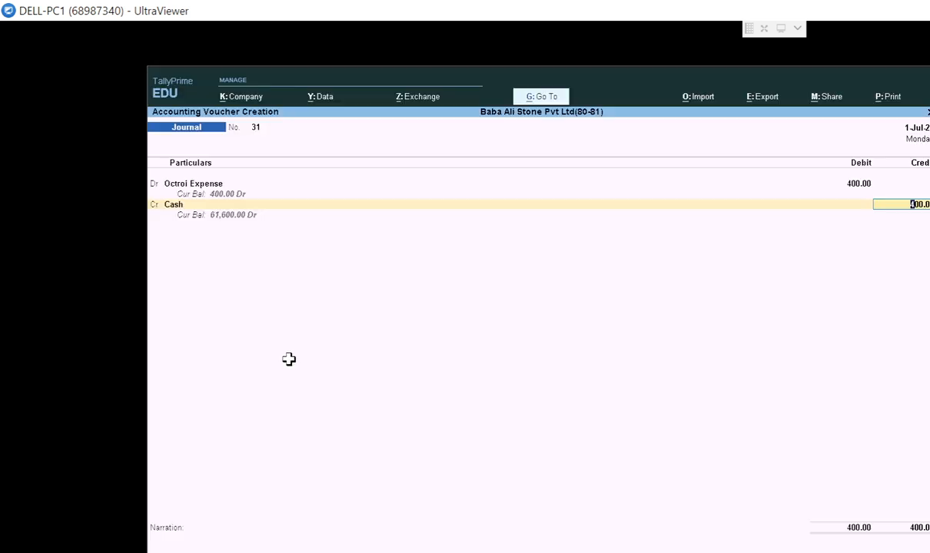
key("Return")
key("Return")
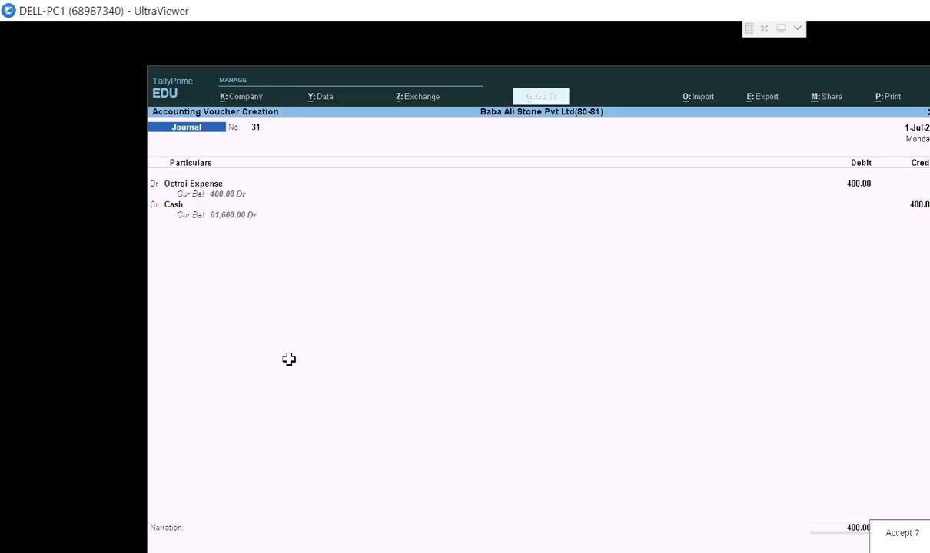
key("Return")
Step: Switch to Excel and enter a new transaction in cell A32 for an advance of rs 50000 received from a customer, including the customer's name
key("alt+Tab")
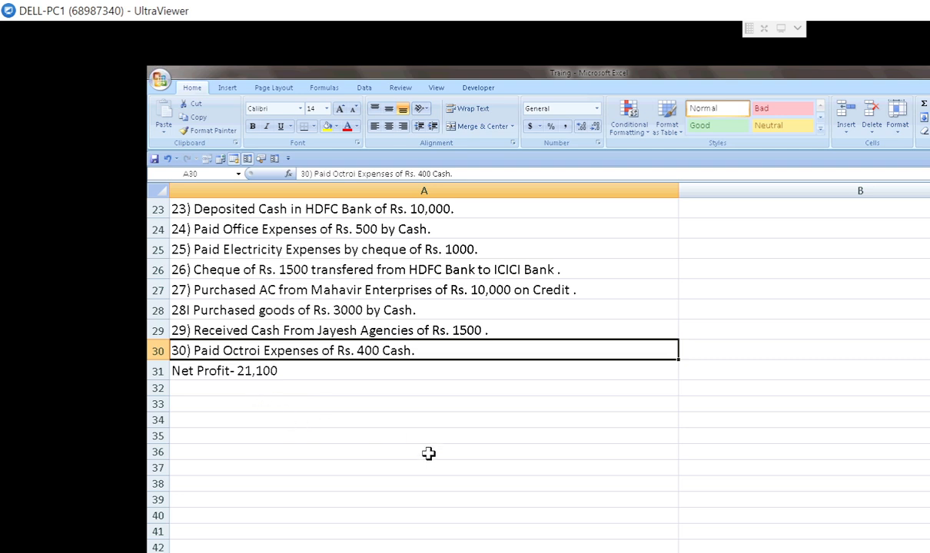
key("alt+Tab")
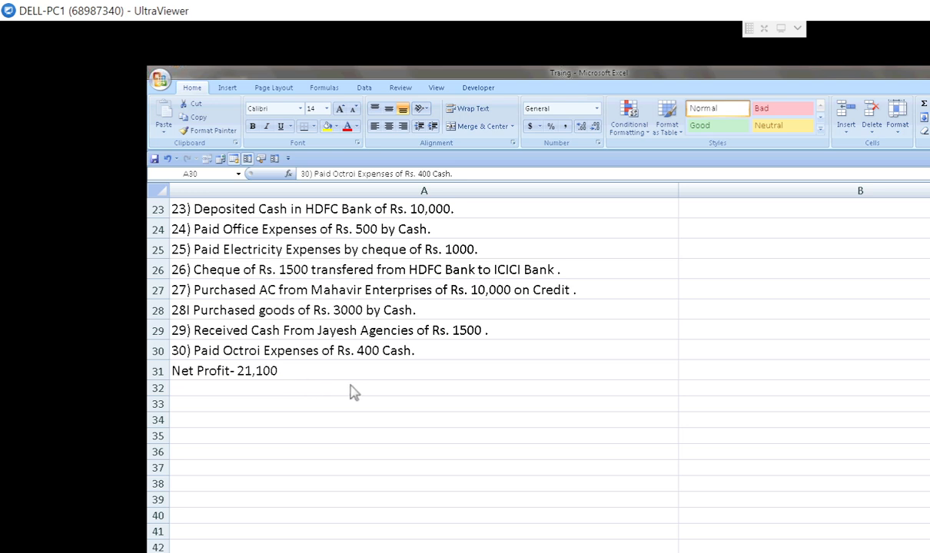
key("alt+Tab")
left_click(327, 394)
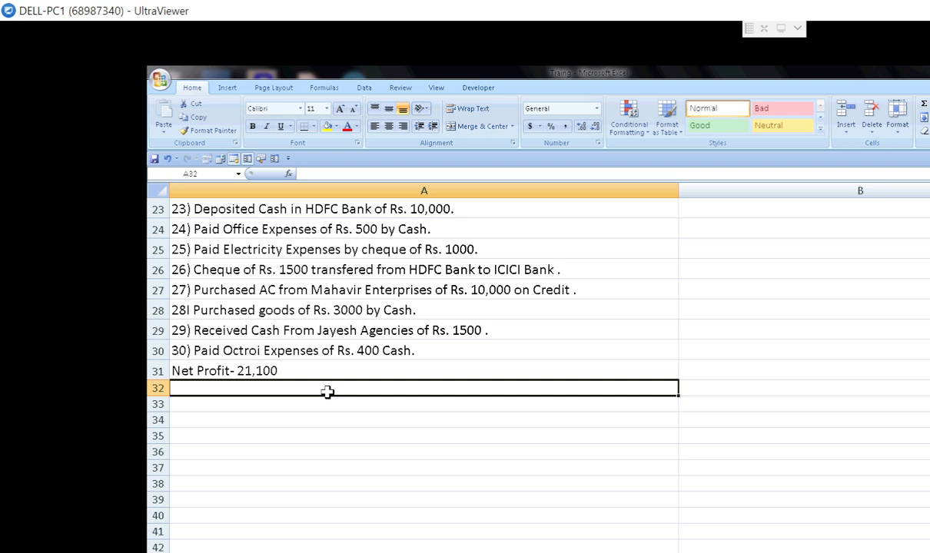
type("Adv")
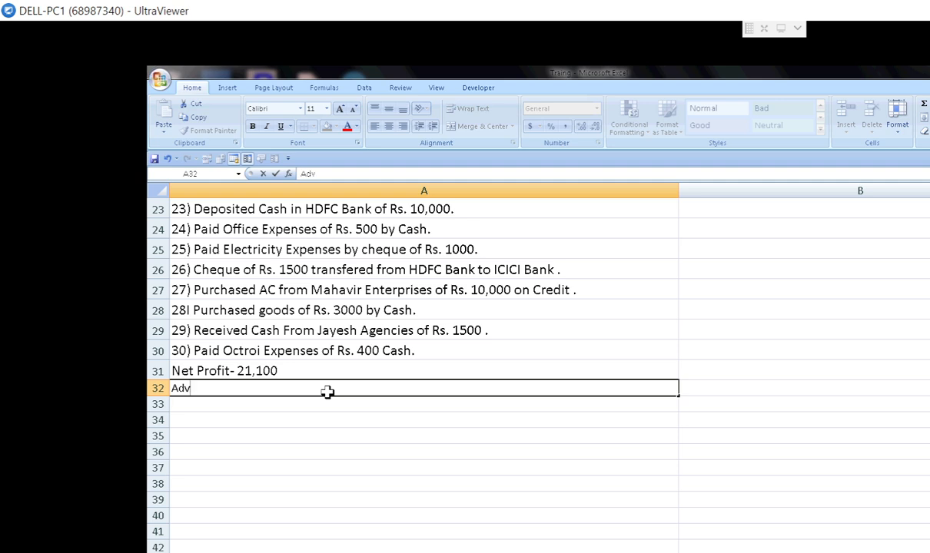
type("ance Received")
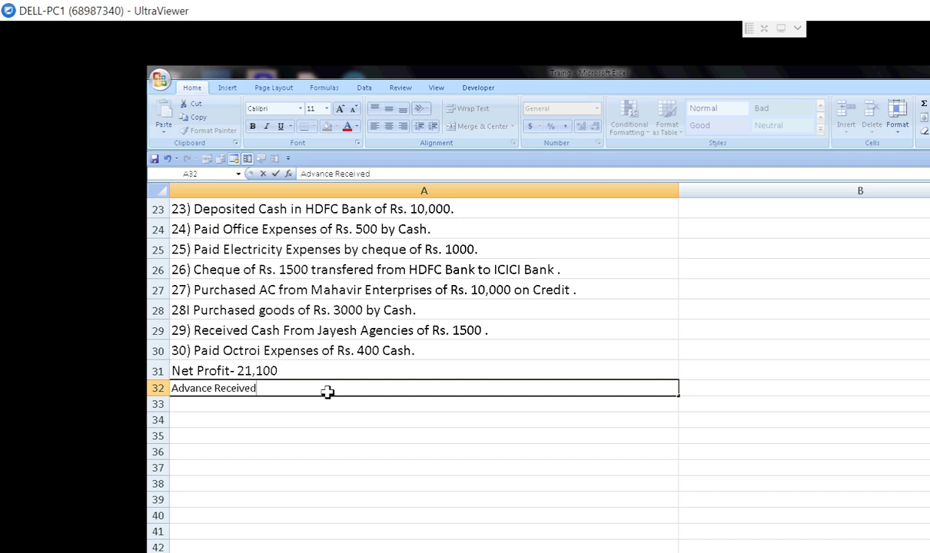
type(" f")
type("r")
key("BackSpace")
type("rom Cust")
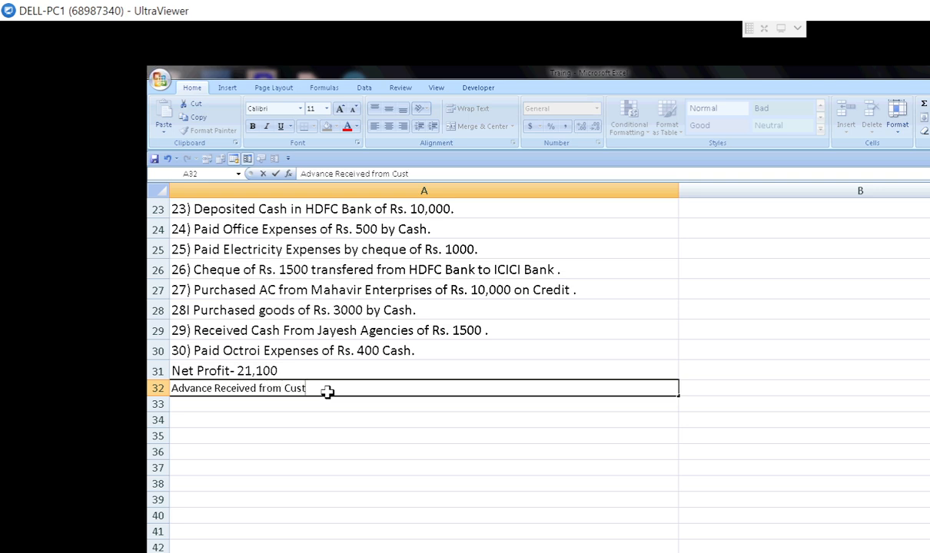
type("oer")
key("BackSpace")
key("BackSpace")
type("mer")
type("Pradeep ")
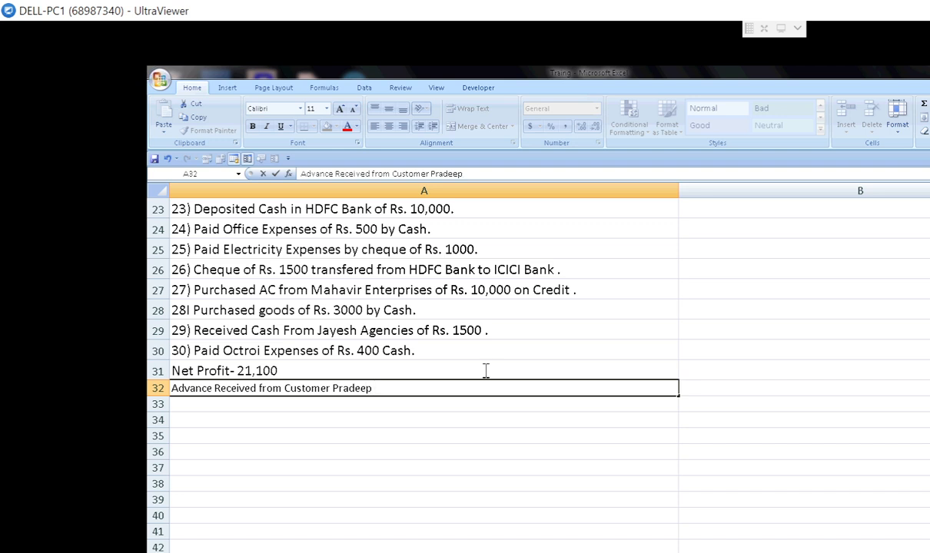
type("rs 50000")
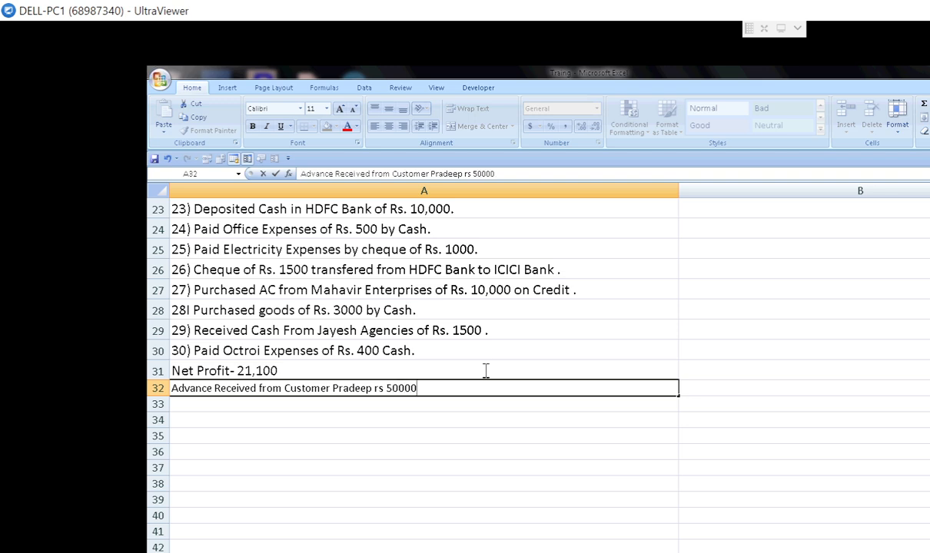
key("Return")
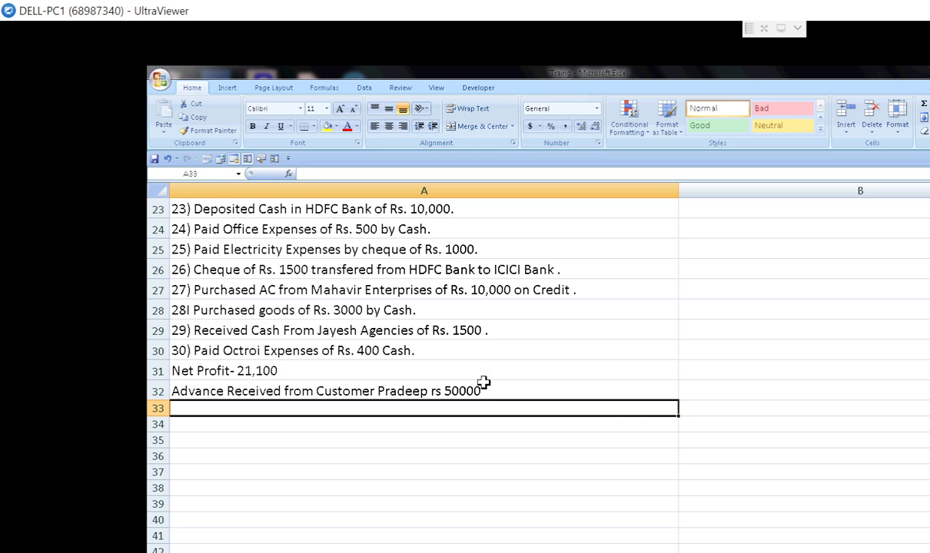
Step: Number the customer advance transaction in cell A32 by adding 31) and a space before its text
key("Up")
key("Up")
key("Up")
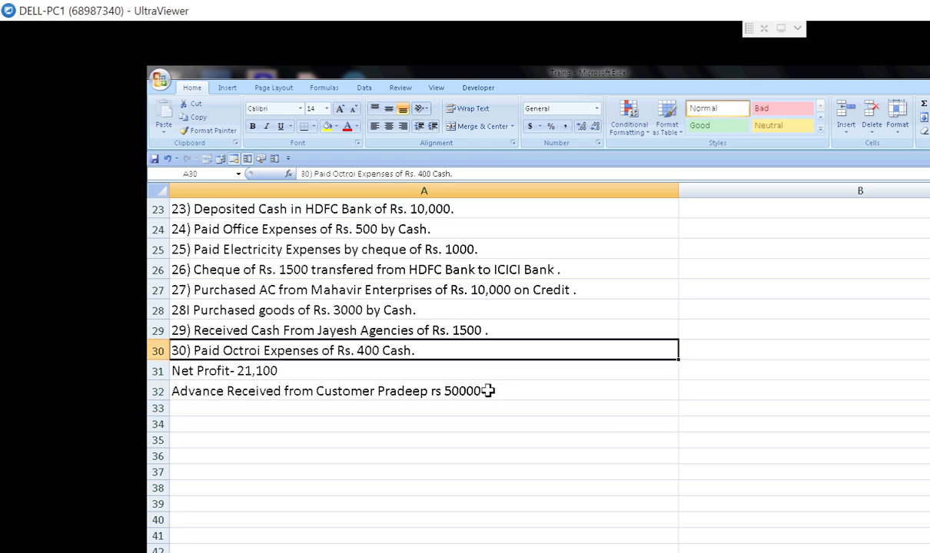
key("Down")
key("Down")
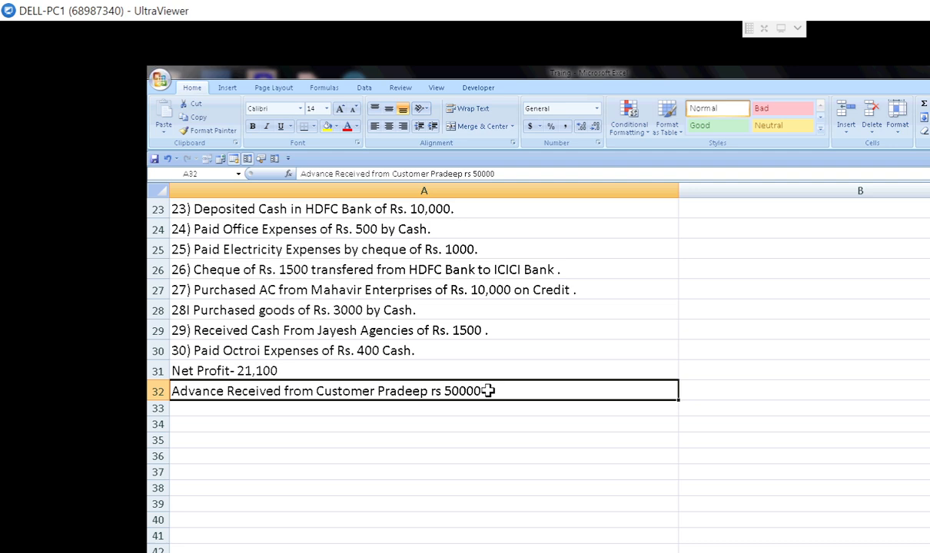
double_click(488, 391)
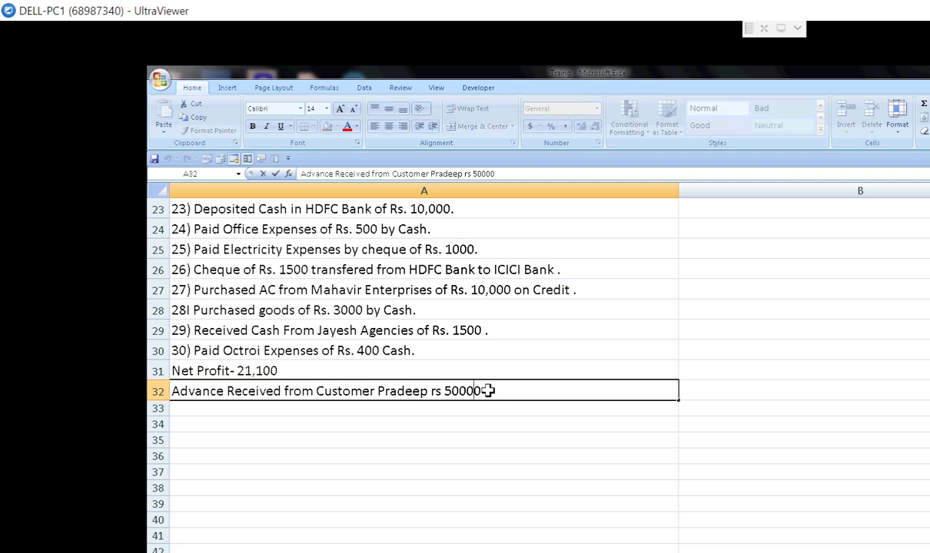
key("Left")
key("Left")
key("Left")
key("Left")
key("Left")
key("Left")
key("Left")
key("Left")
key("Left")
key("Left")
key("Left")
key("Left")
key("Left")
key("Left")
key("Left")
key("Left")
key("Left")
key("Left")
key("Left")
key("Left")
type("3")
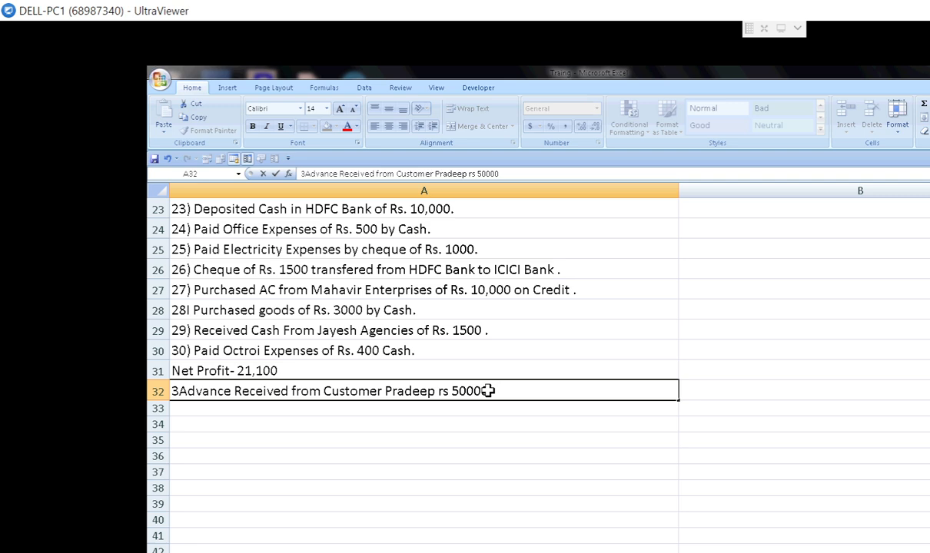
type("1)")
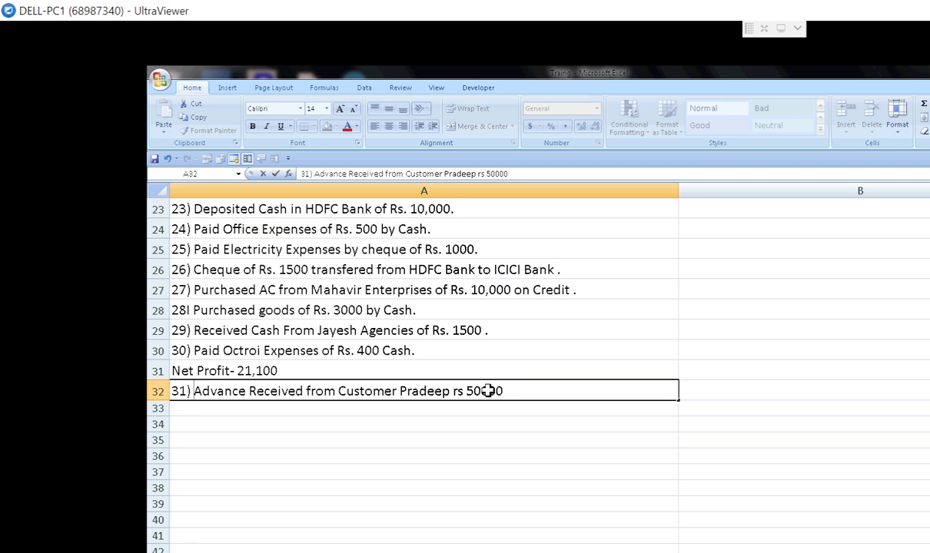
key("Return")
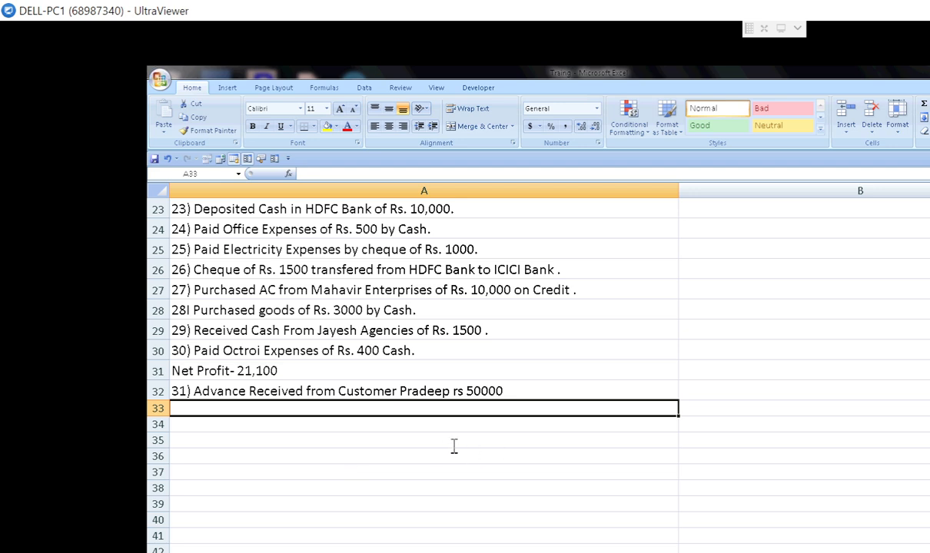
Step: Start the next transaction line in cell A33 with the text 32)3
type("32)3")
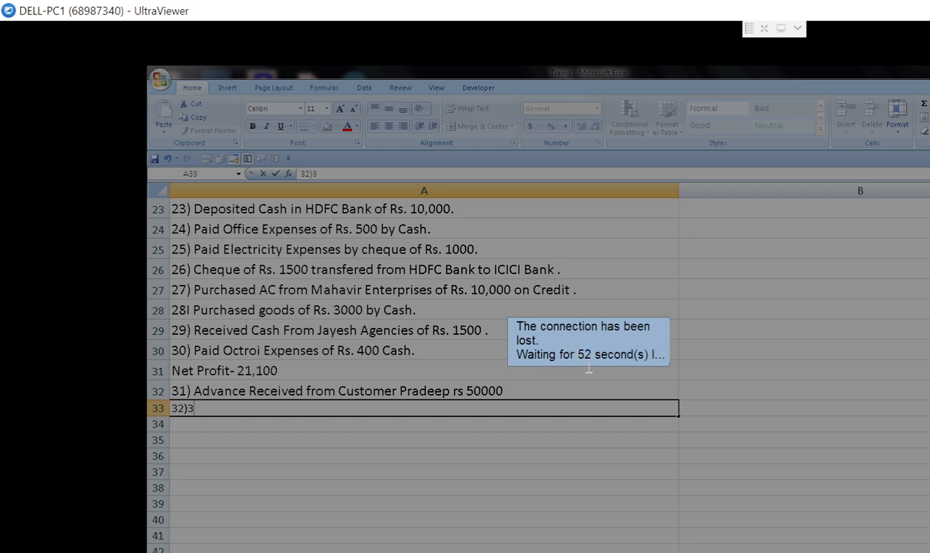
left_click_drag(690, 372, 469, 491)
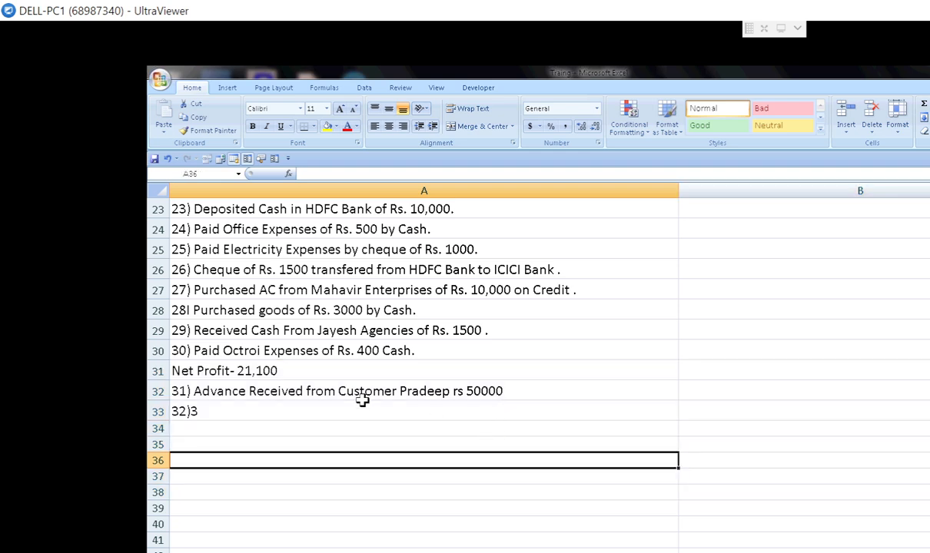
left_click(294, 414)
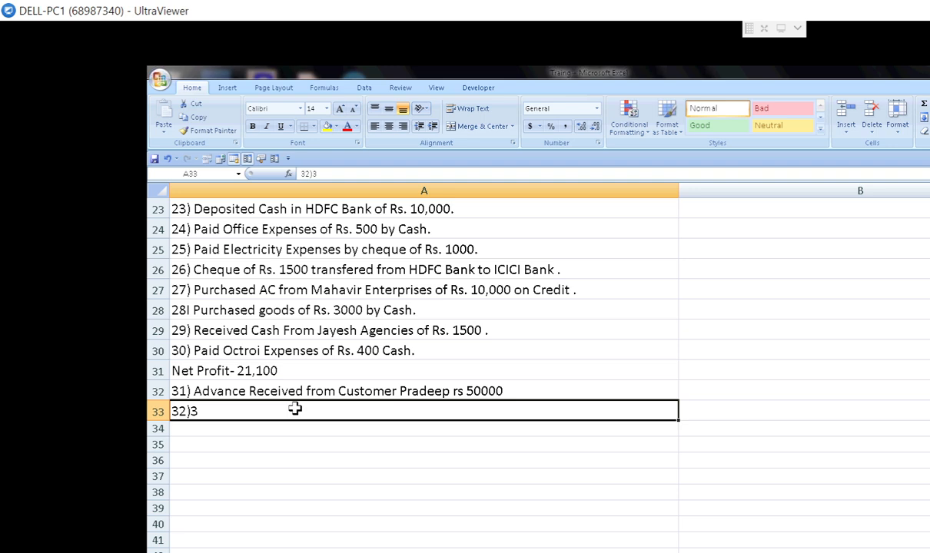
left_click_drag(293, 409, 328, 417)
left_click(328, 427)
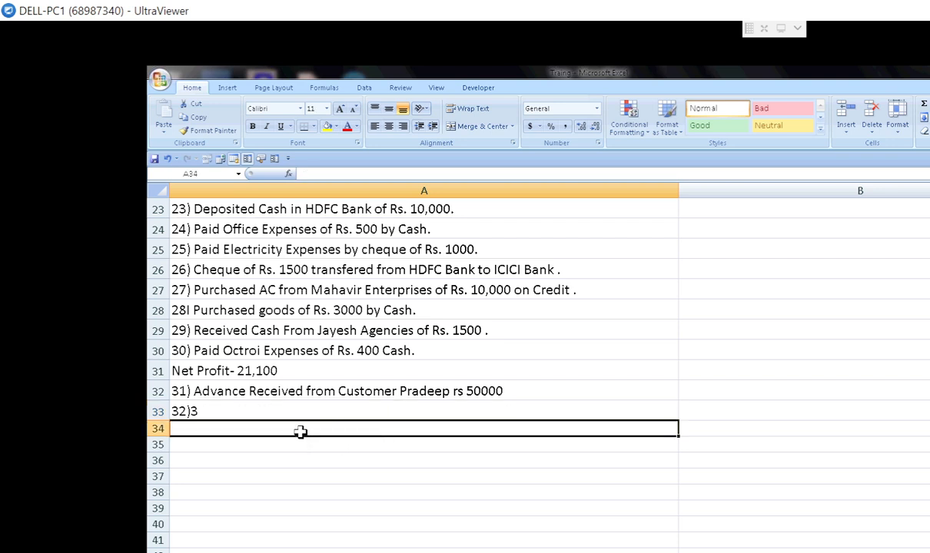
key("Return")
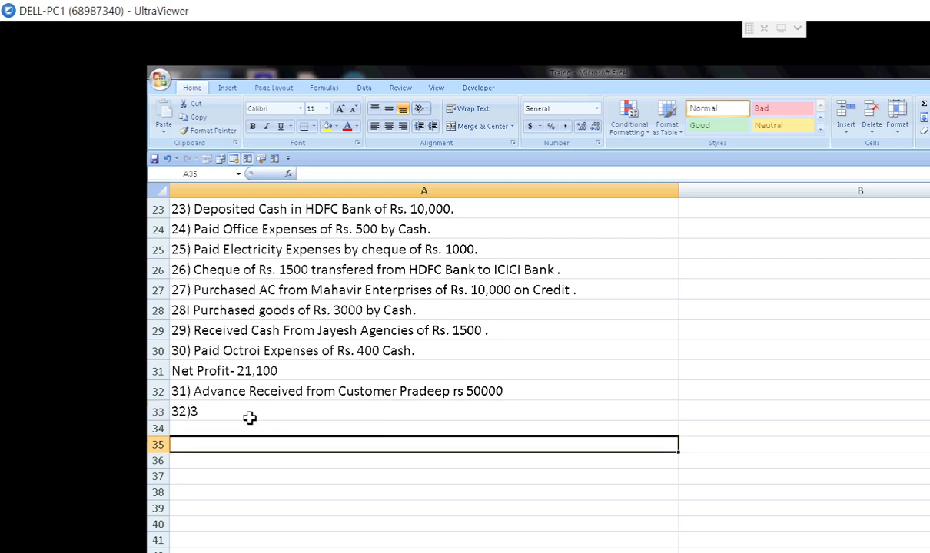
left_click(253, 413)
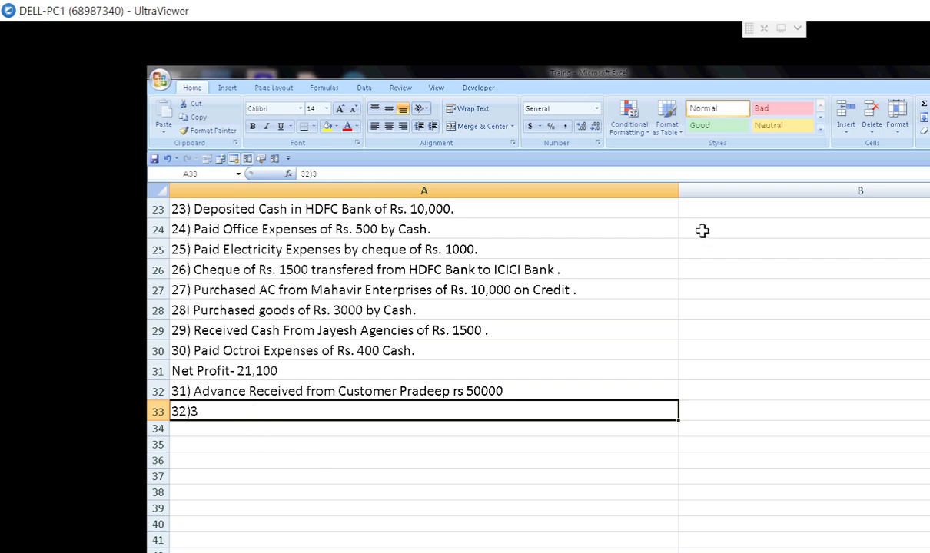
key("F2")
key("alt+Tab")
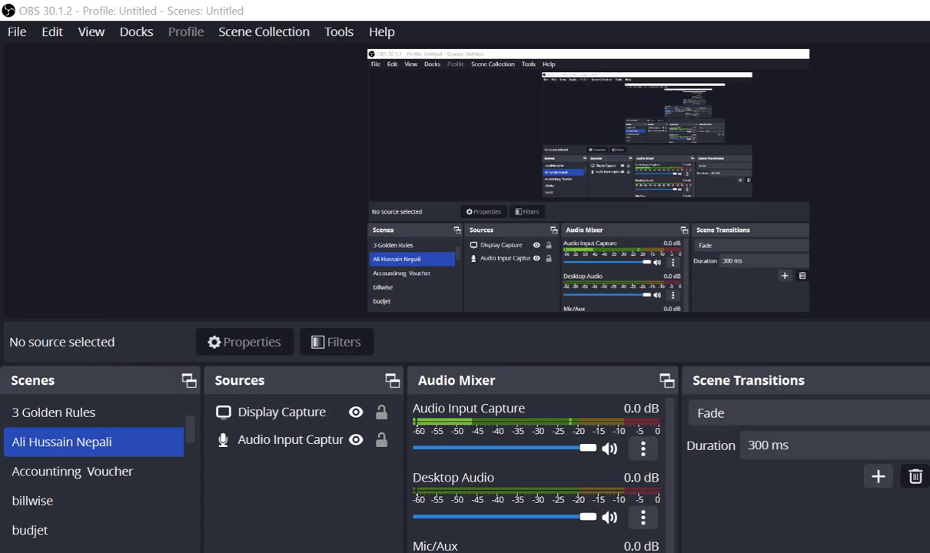